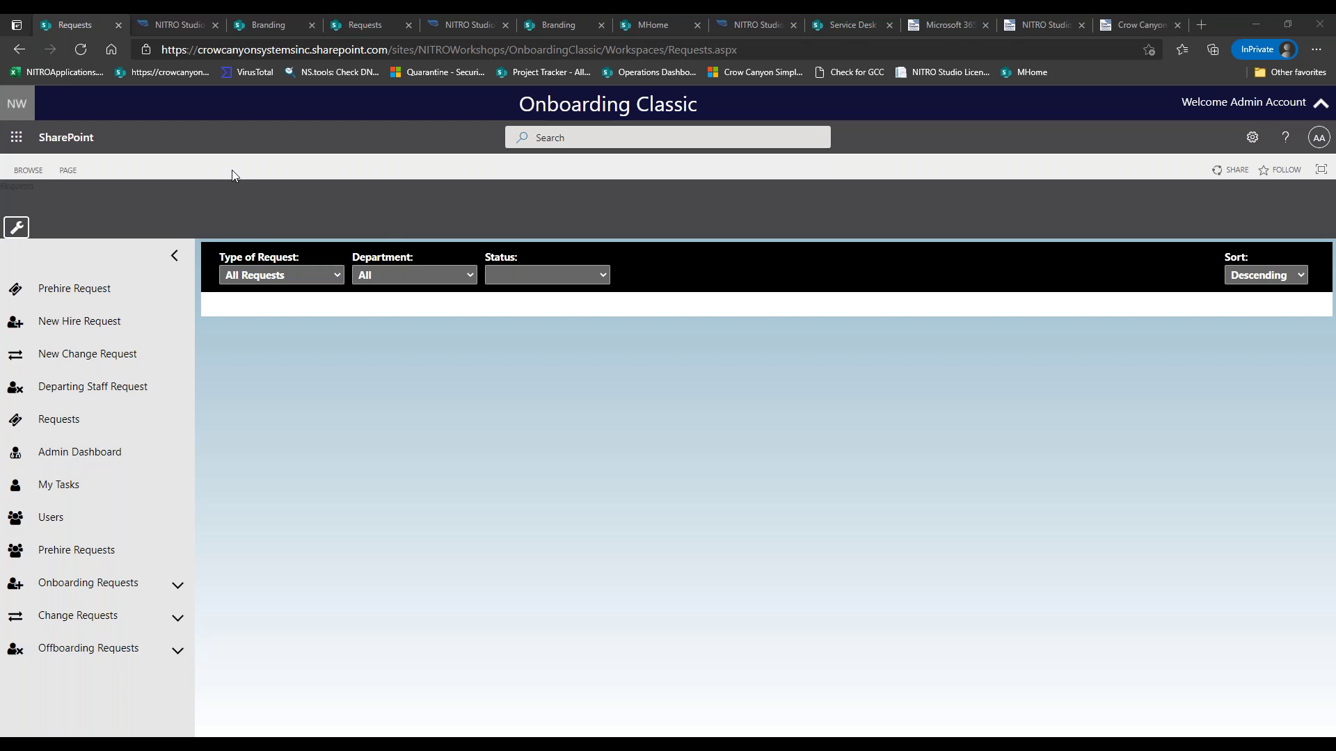
Step: Go through NITRO Studio to the Branding configuration page of the Onboarding Classic site
click(261, 32)
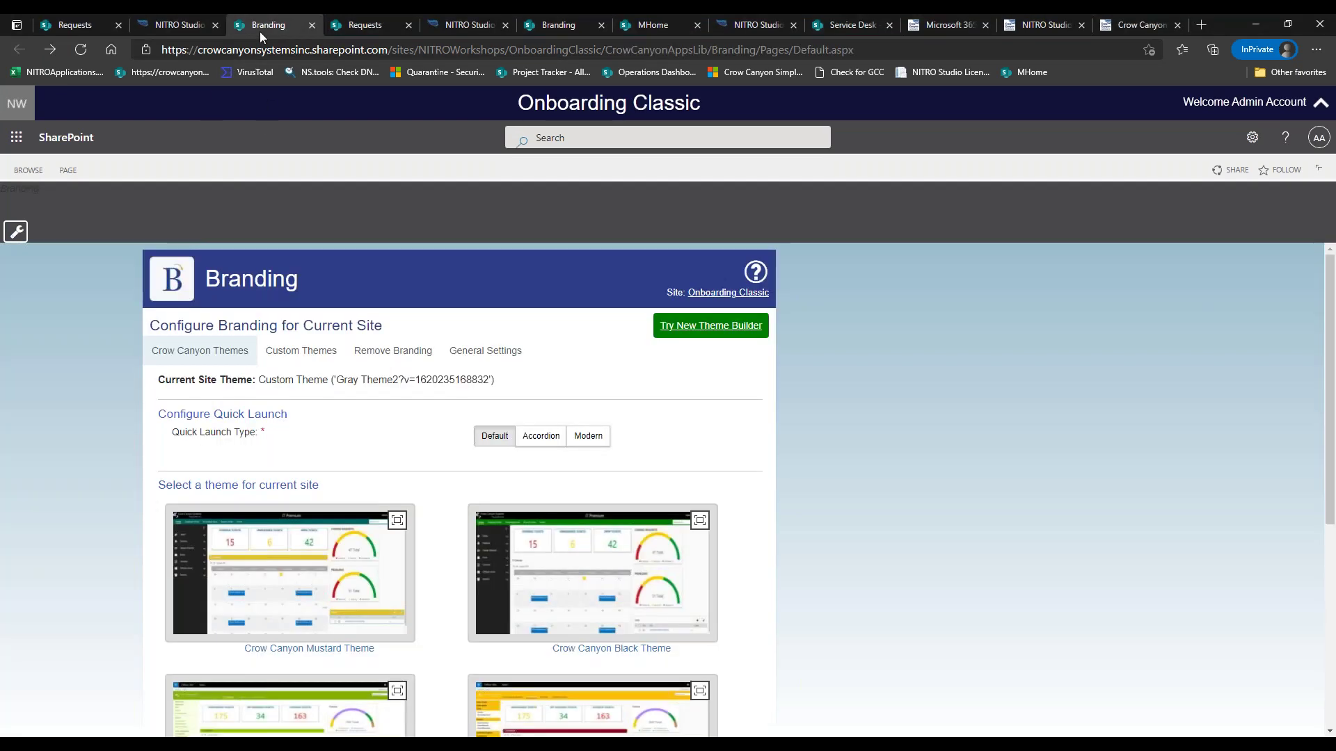
click(179, 31)
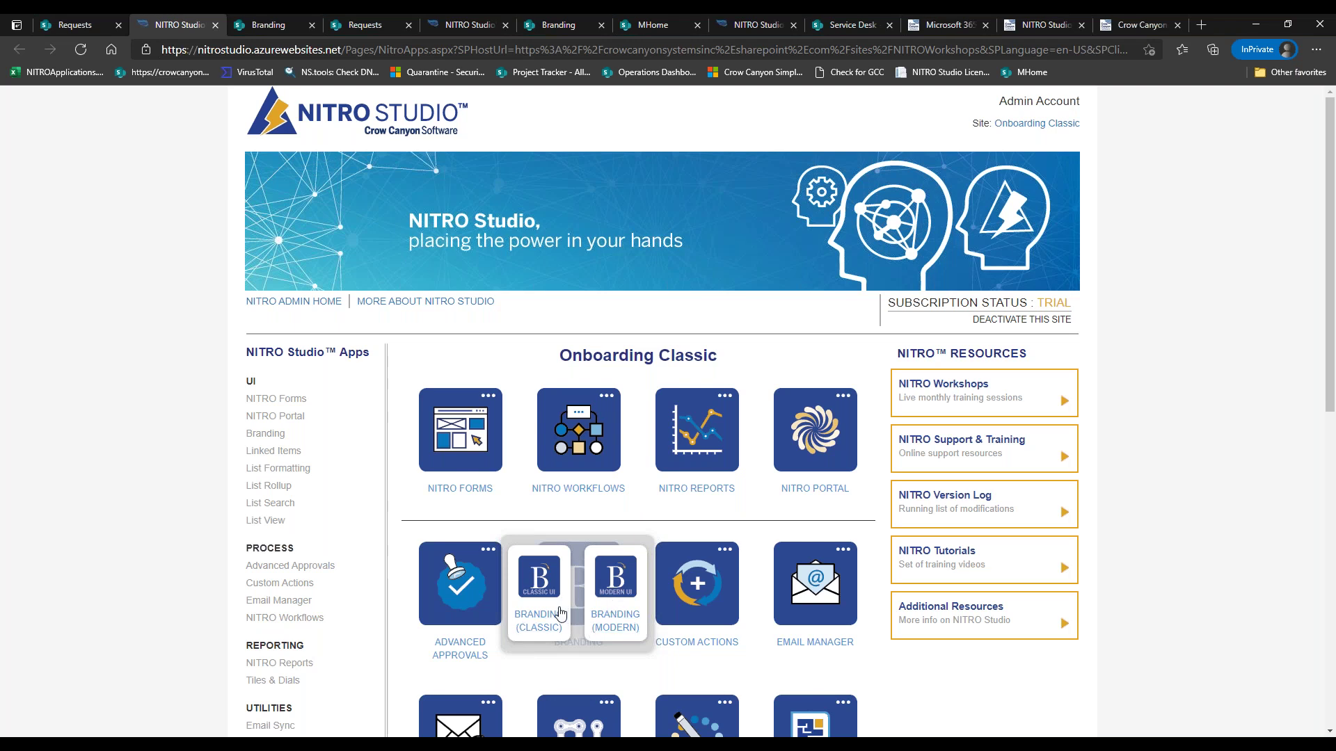
click(277, 31)
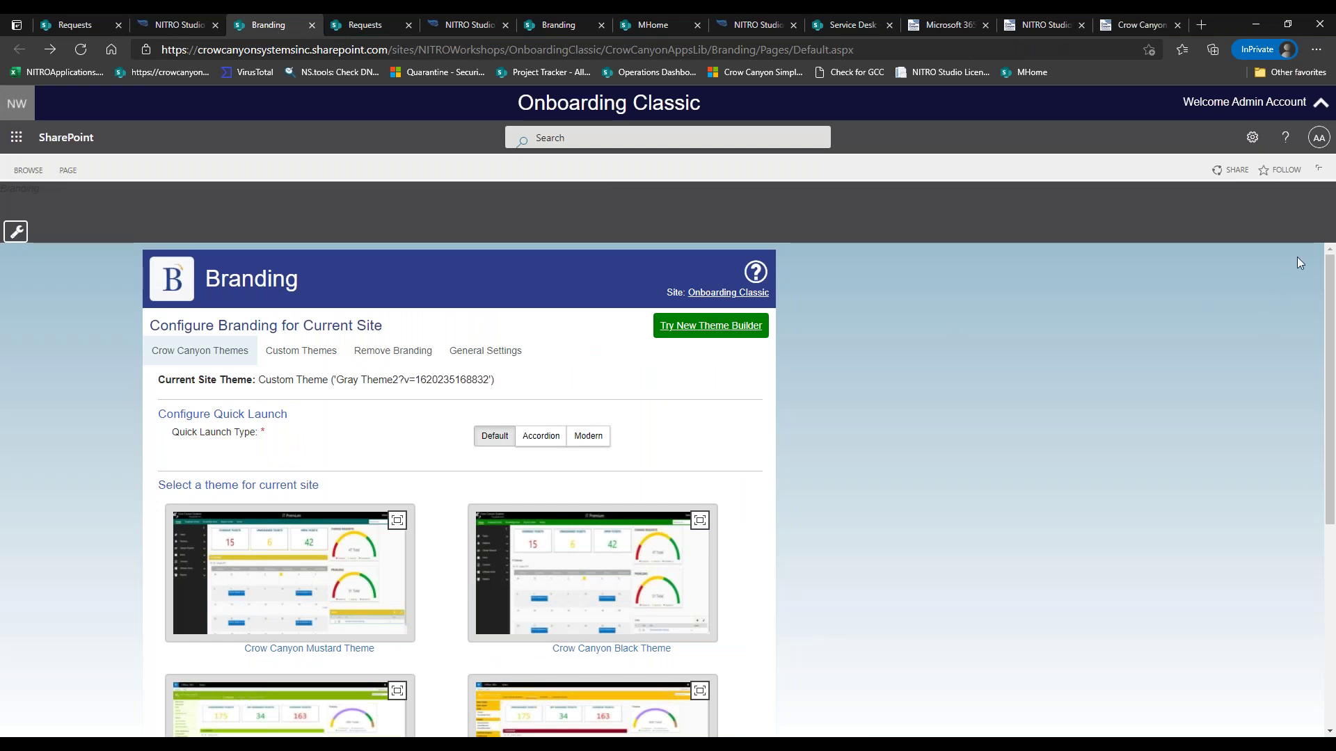
Step: Look through the Crow Canyon themes offered for the current site and the Quick Launch settings above them
scroll(1331, 292, down, 1)
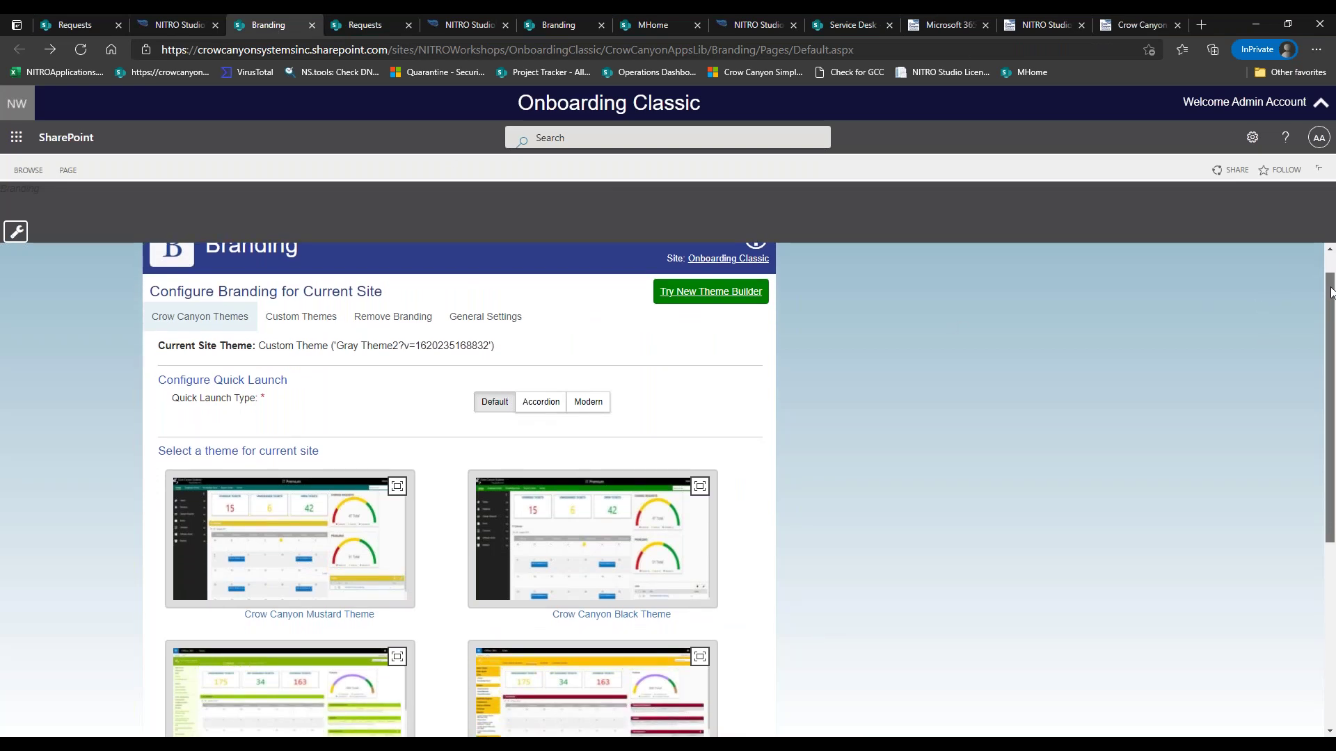
drag(1330, 292, 1326, 282)
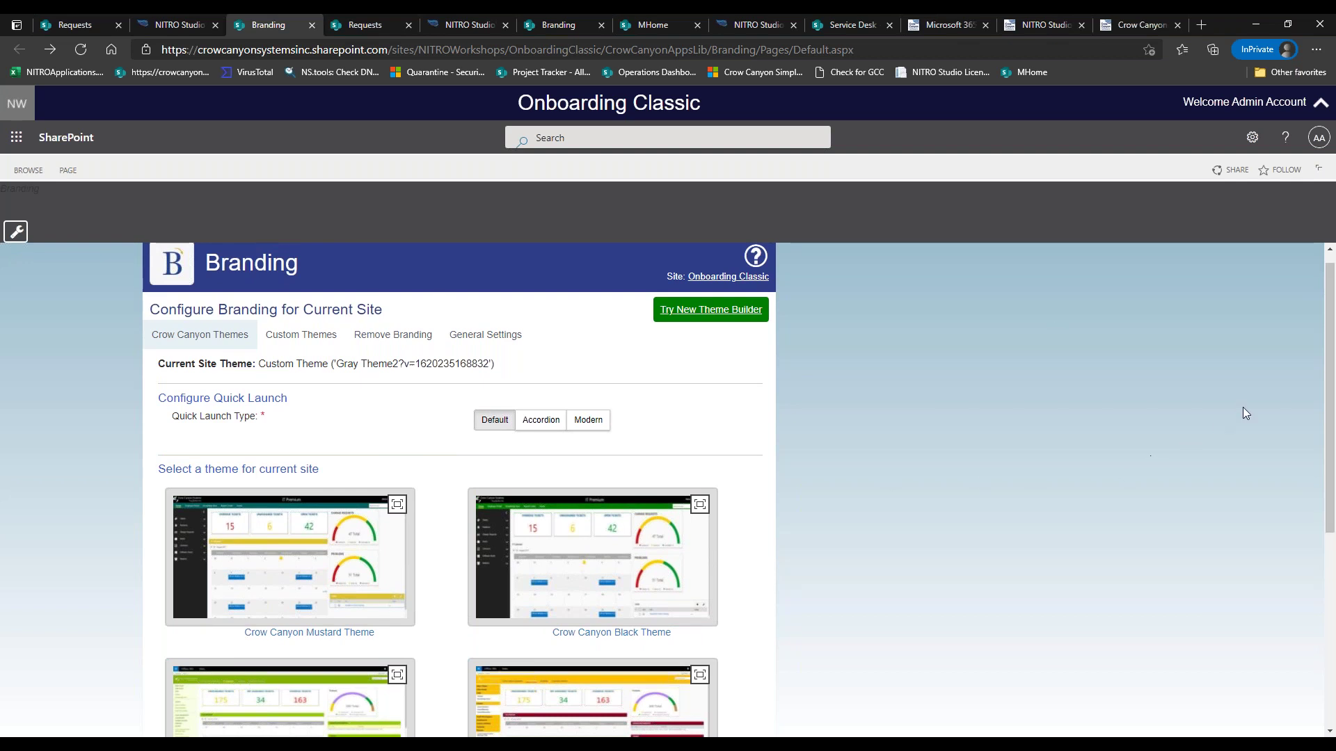
scroll(1322, 403, down, 3)
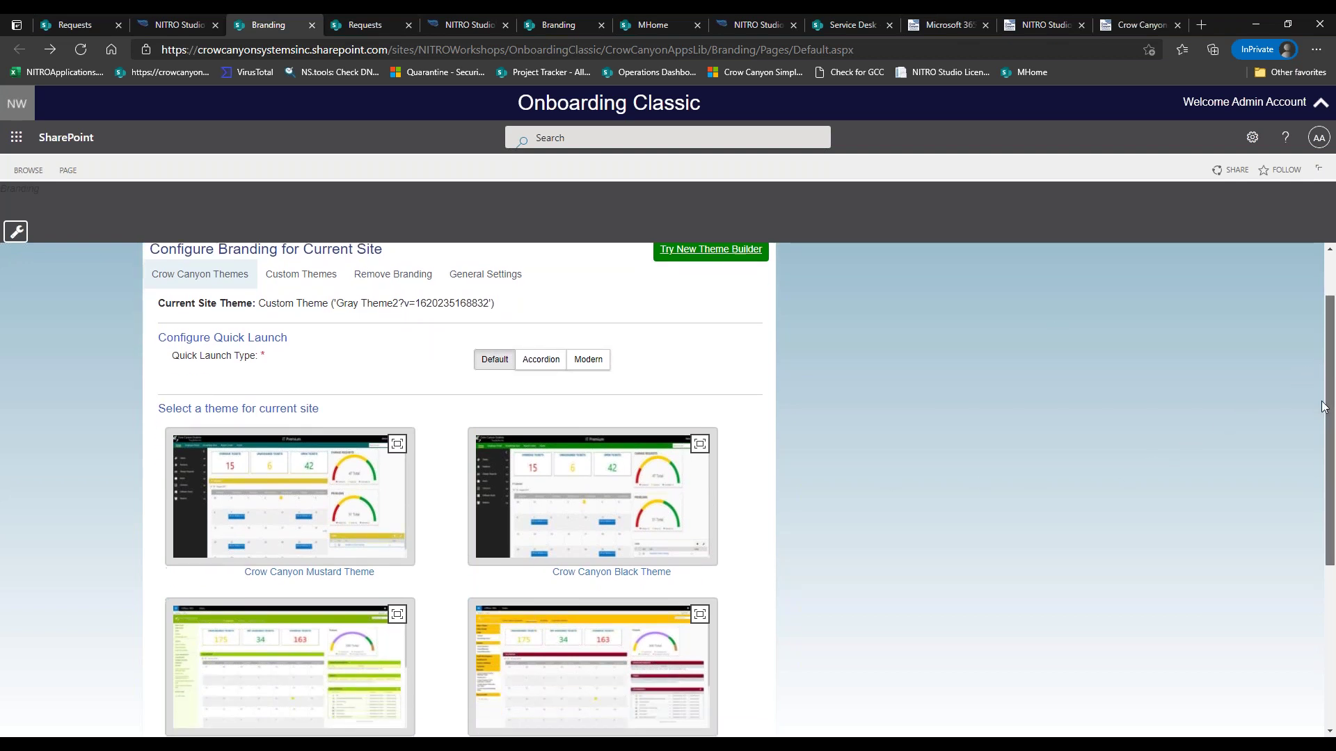
scroll(1325, 440, down, 2)
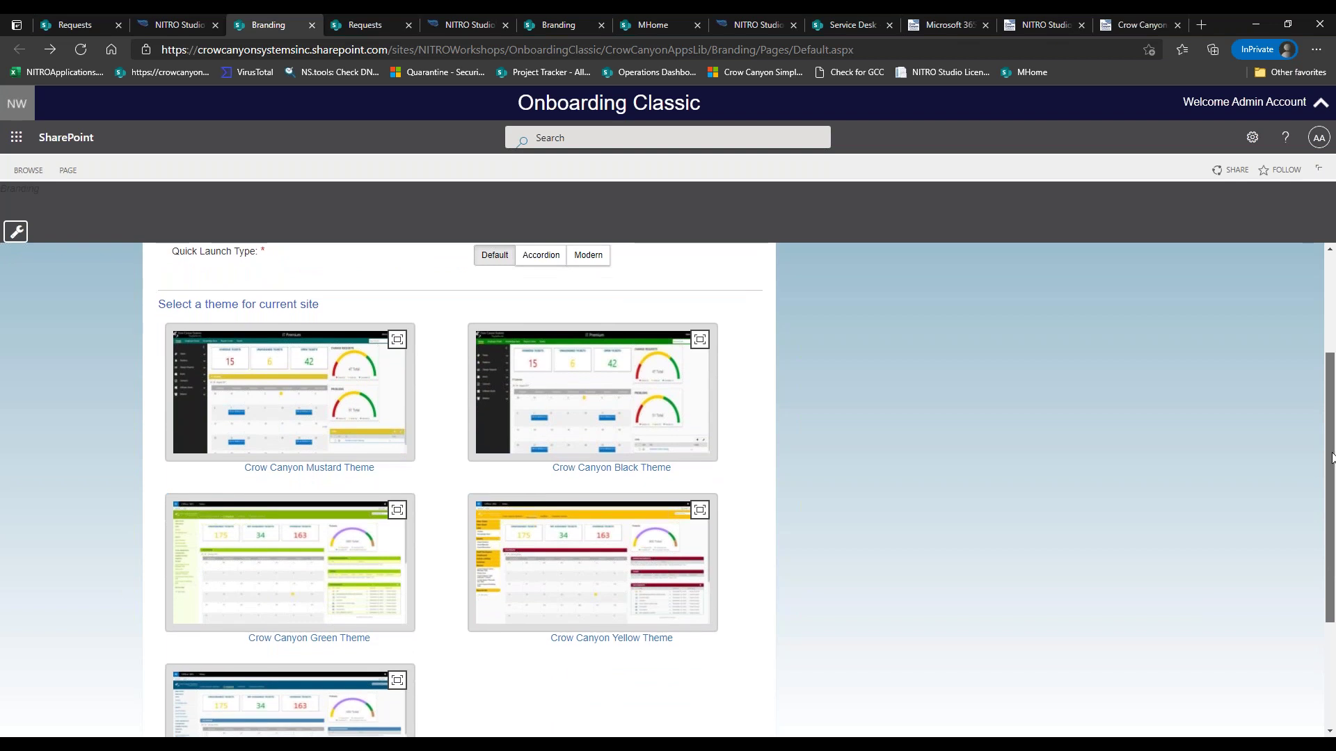
drag(1332, 458, 1332, 461)
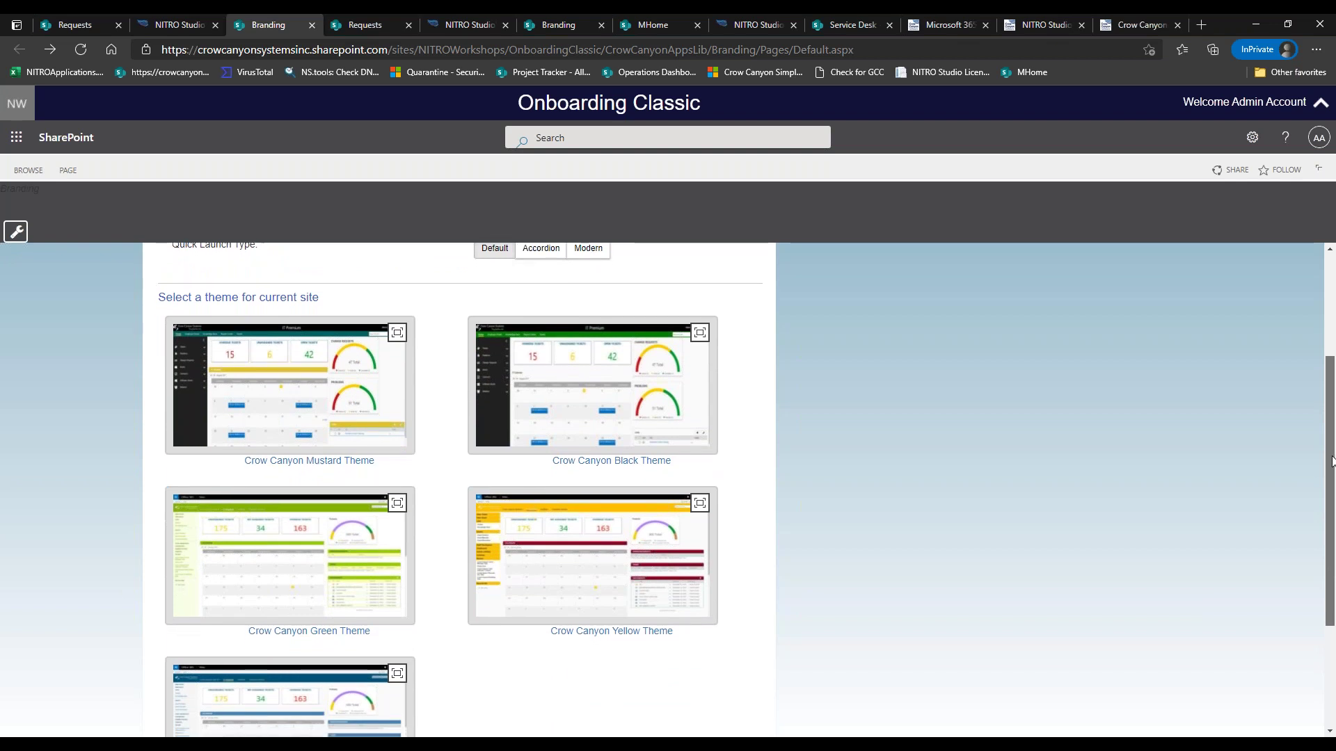
drag(1332, 461, 1332, 466)
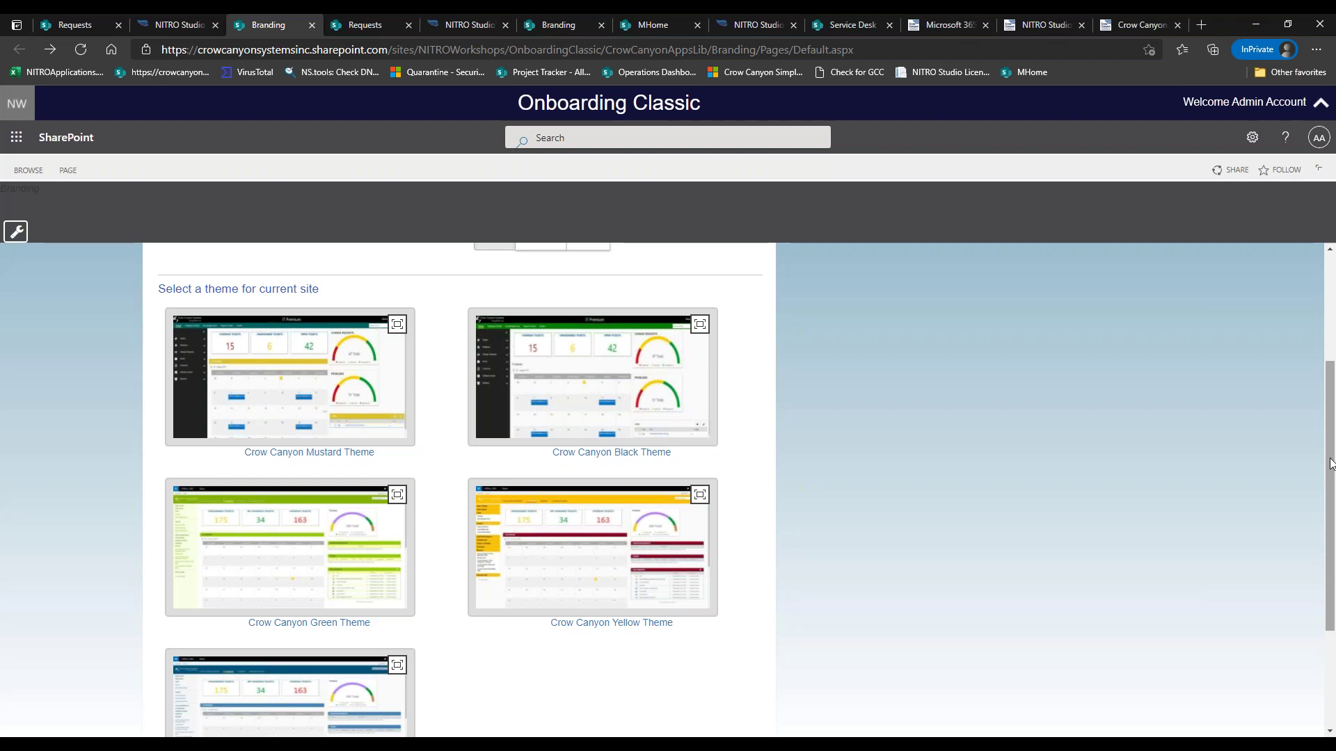
drag(1330, 464, 1326, 495)
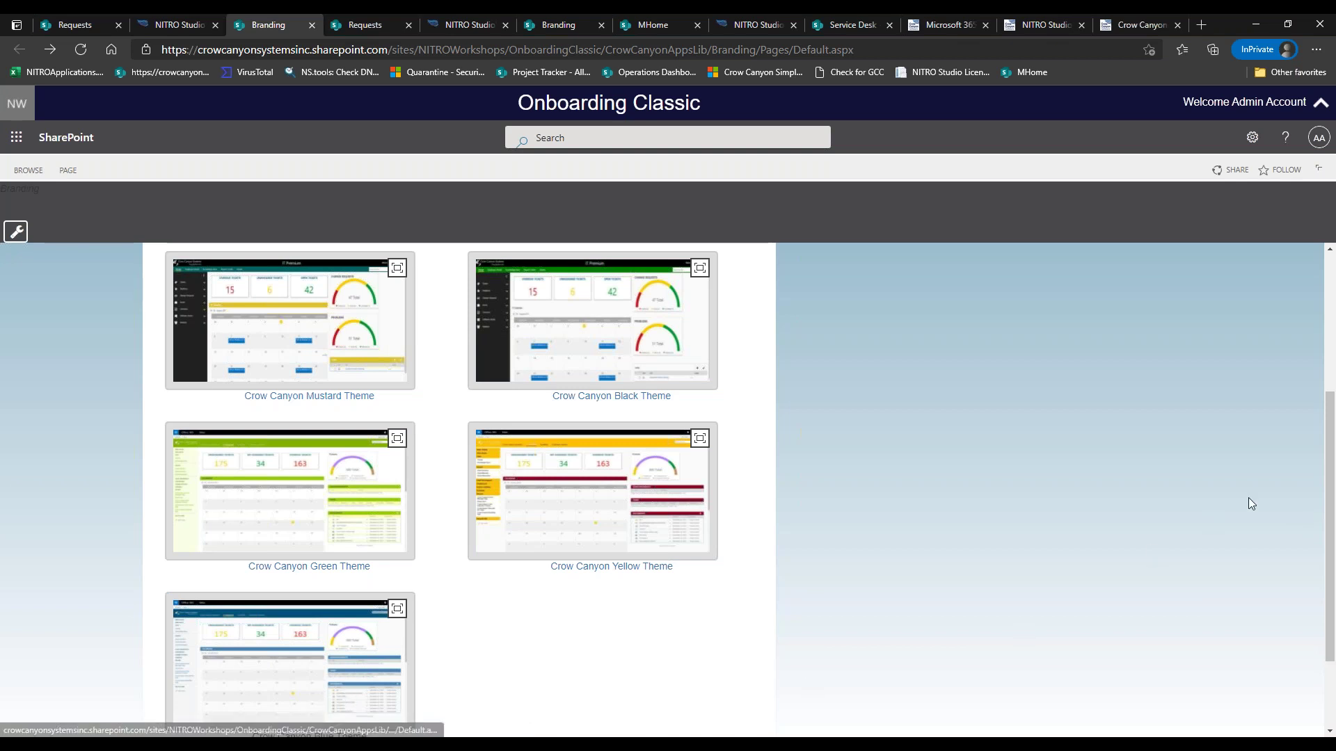
drag(1333, 446, 1333, 501)
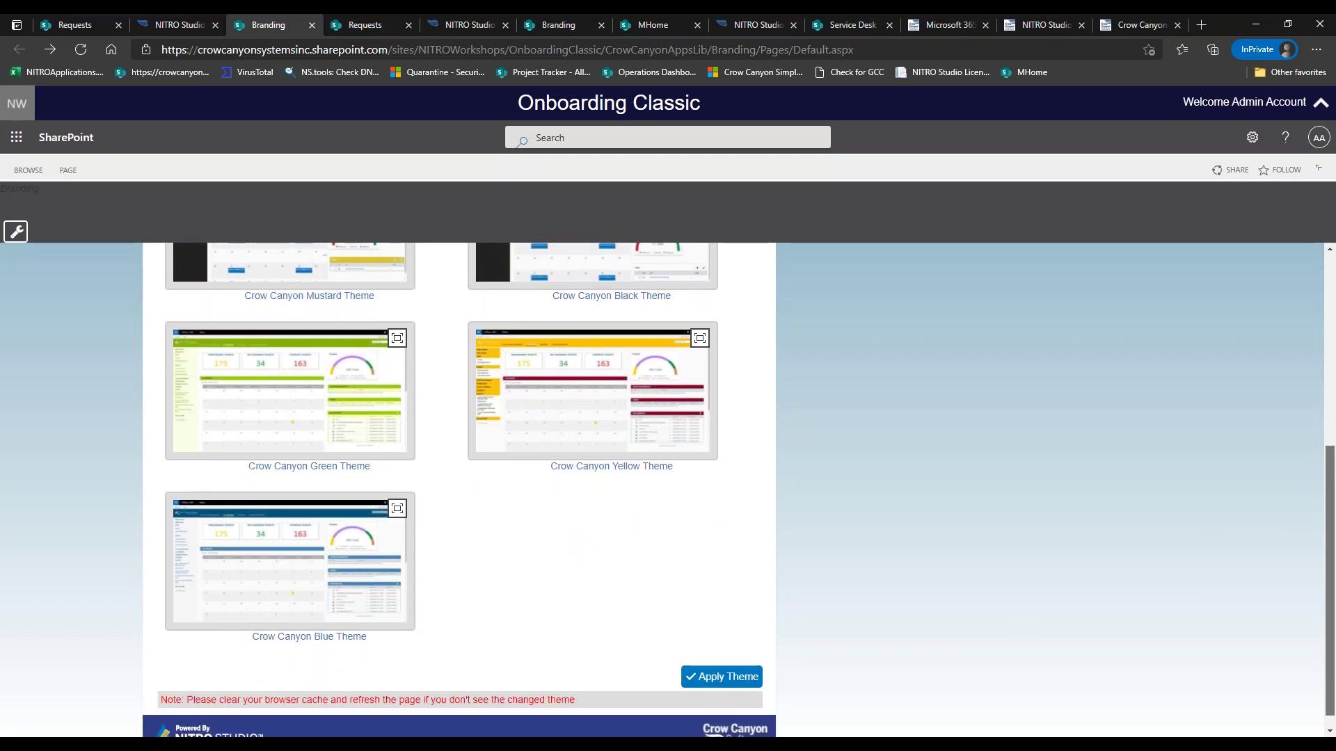
drag(1332, 502, 1333, 343)
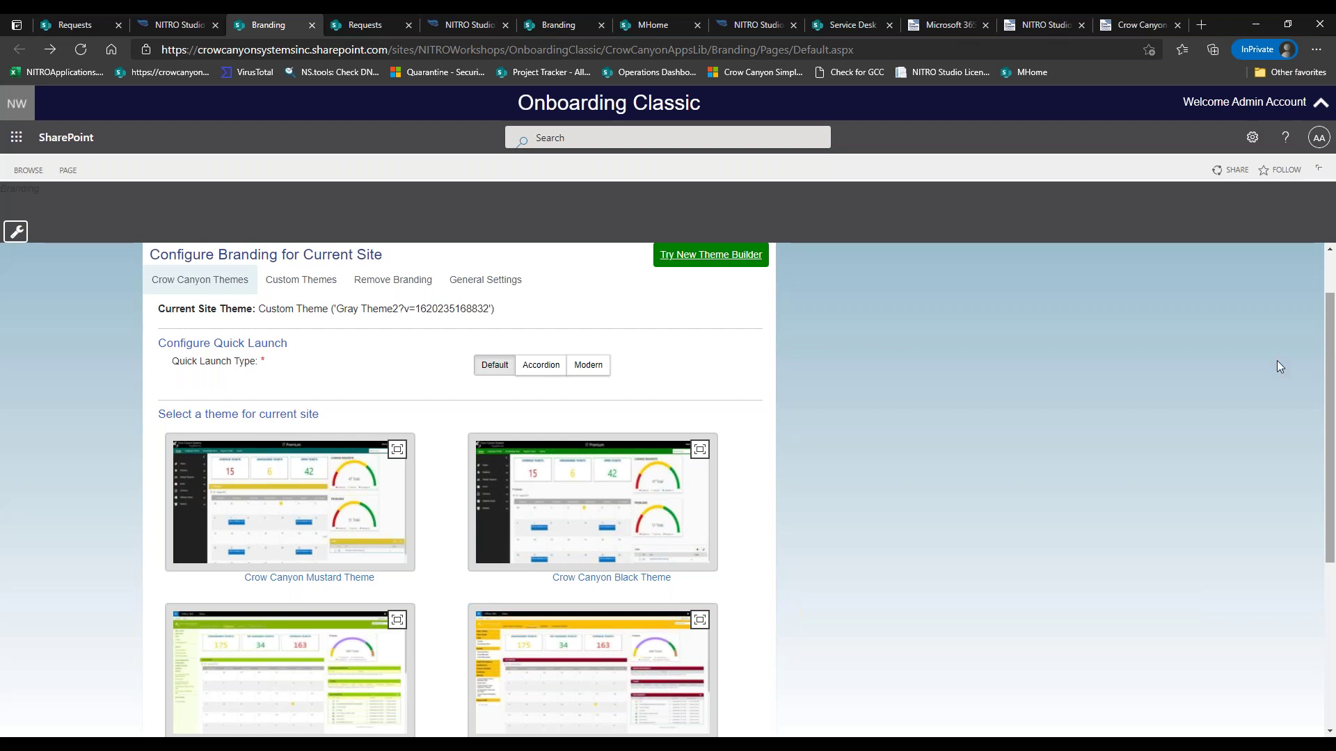
Step: Set the Quick Launch type to Accordion and expand Onboarding Requests in the Onboarding Classic Accordion site's navigation
click(576, 369)
click(527, 374)
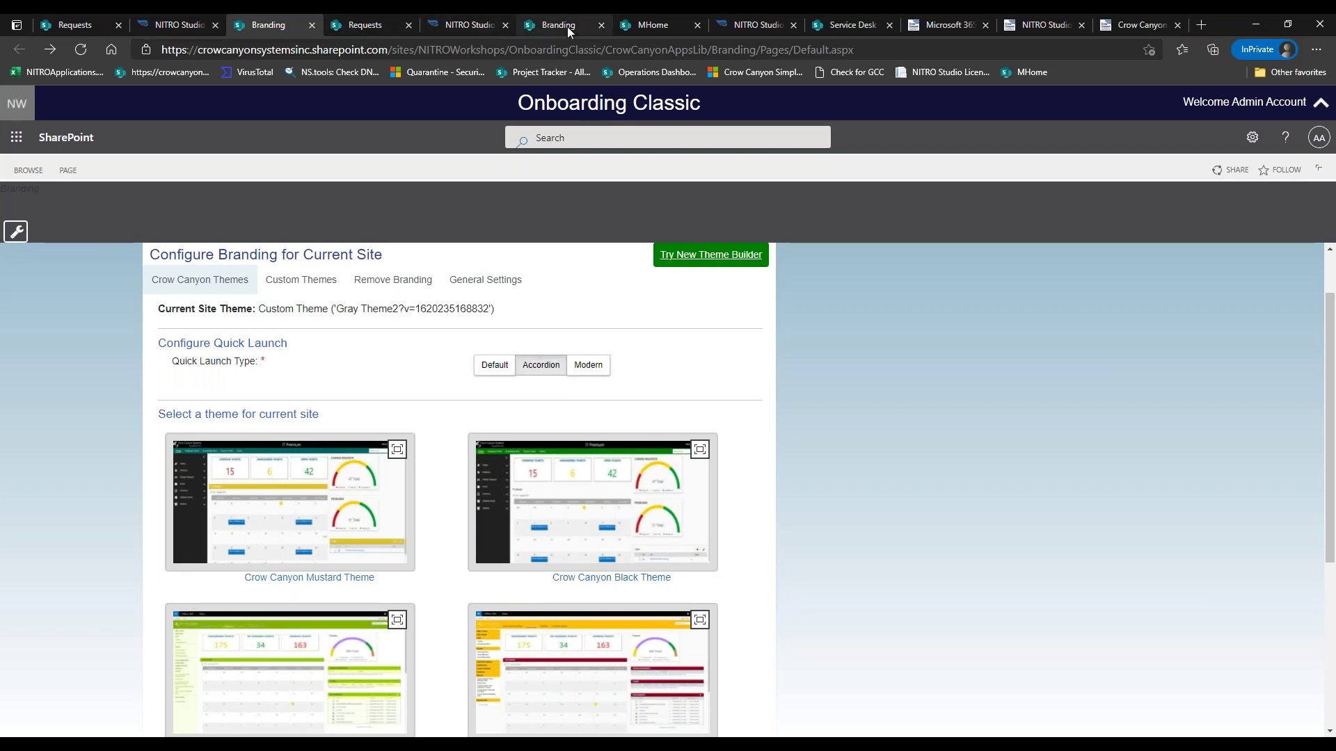
click(372, 28)
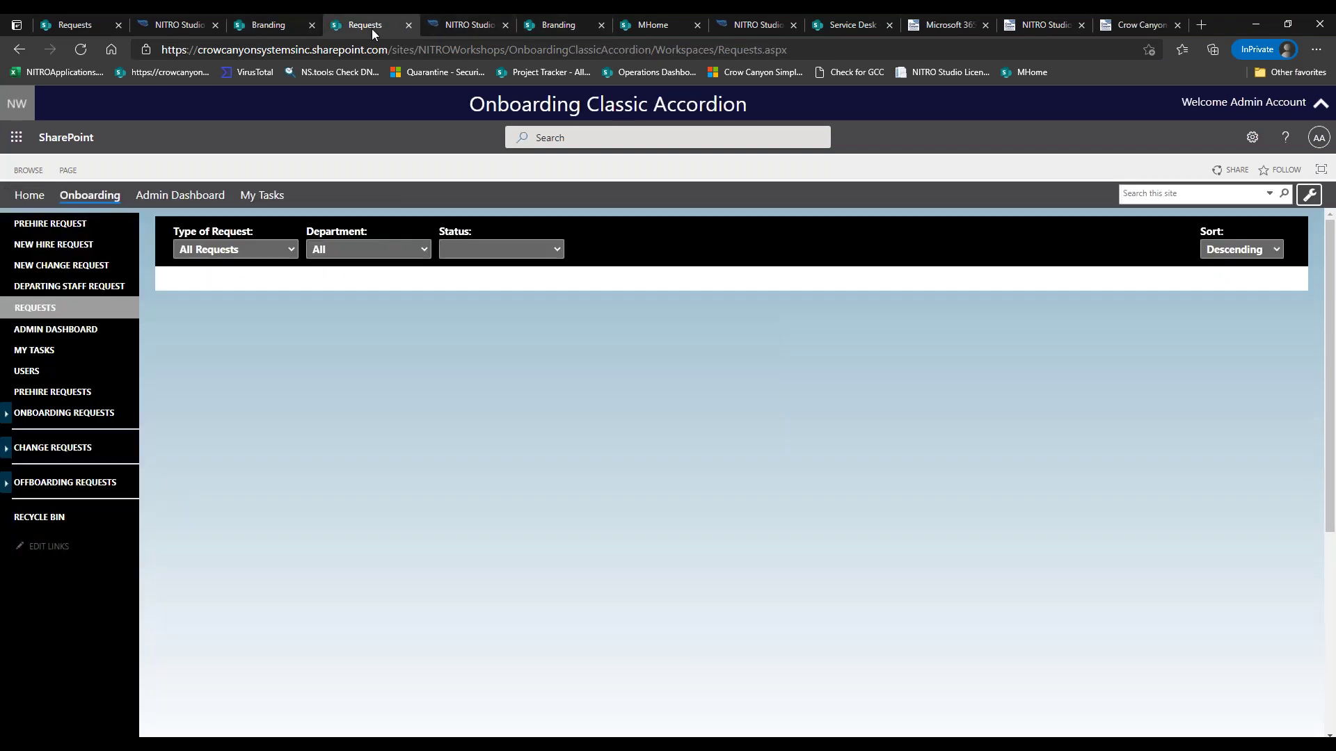
click(6, 415)
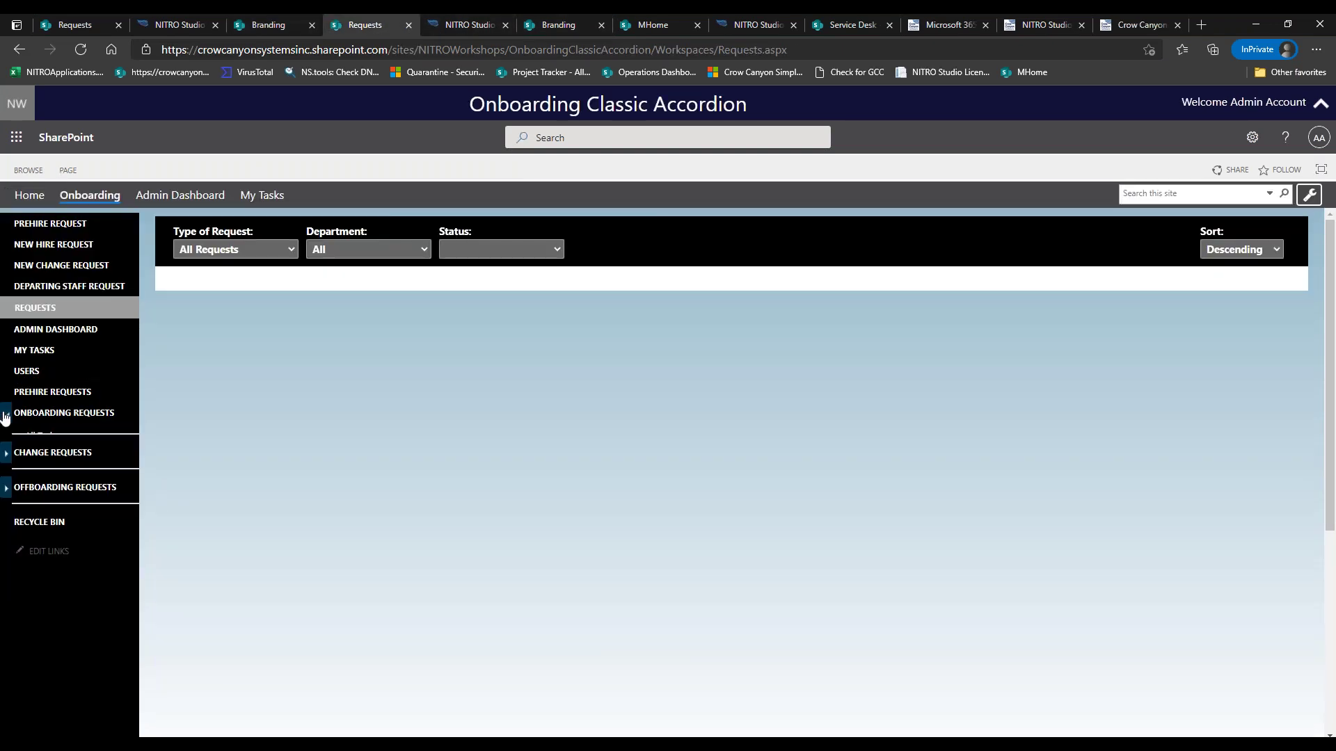
Step: Compare the Onboarding Classic navigation with the Accordion site's, expanding Change Requests and Offboarding Requests there
click(81, 26)
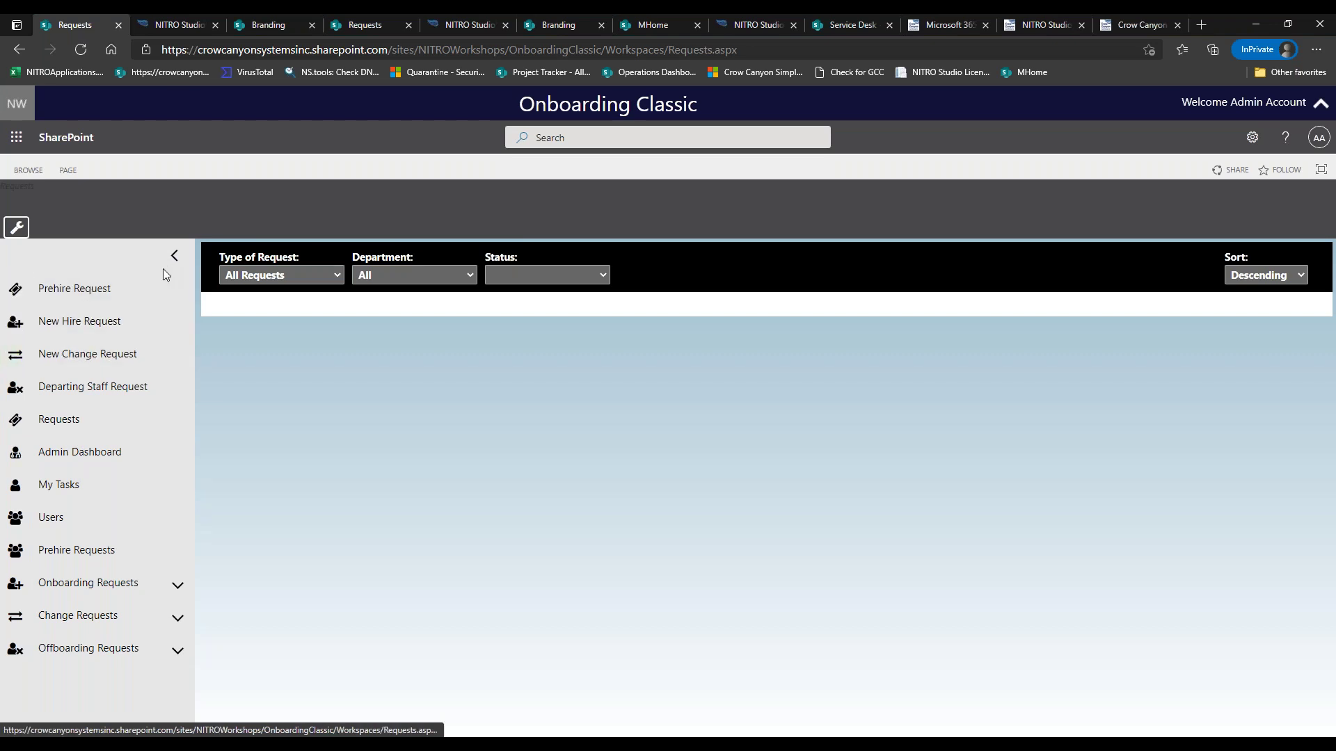
click(282, 23)
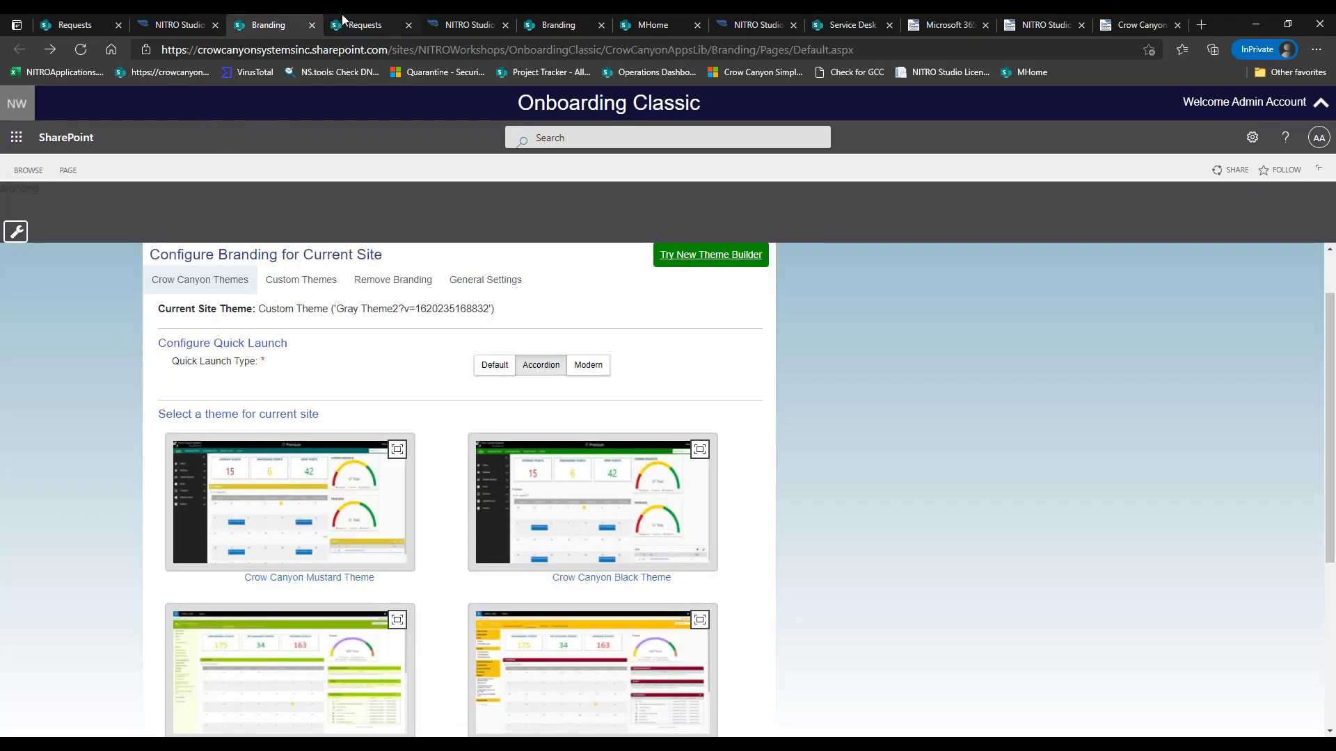
click(370, 26)
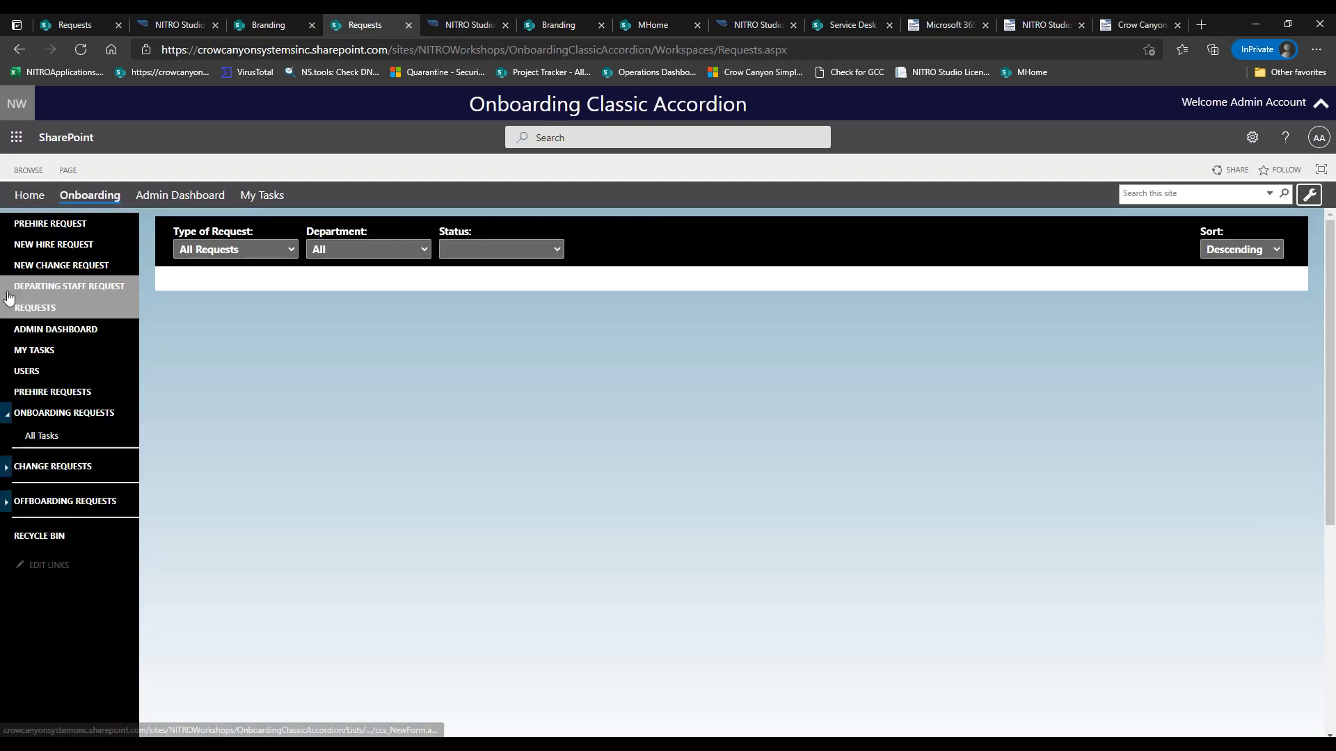
click(6, 468)
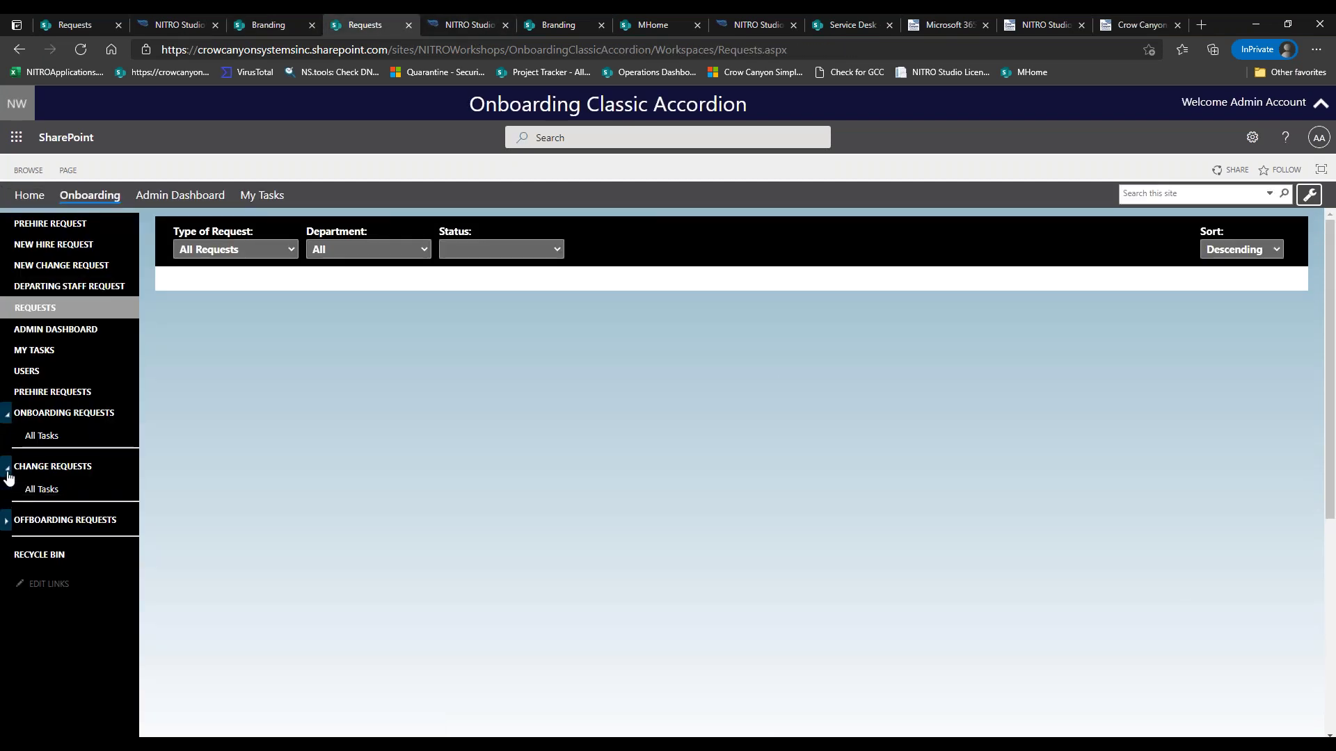
click(5, 521)
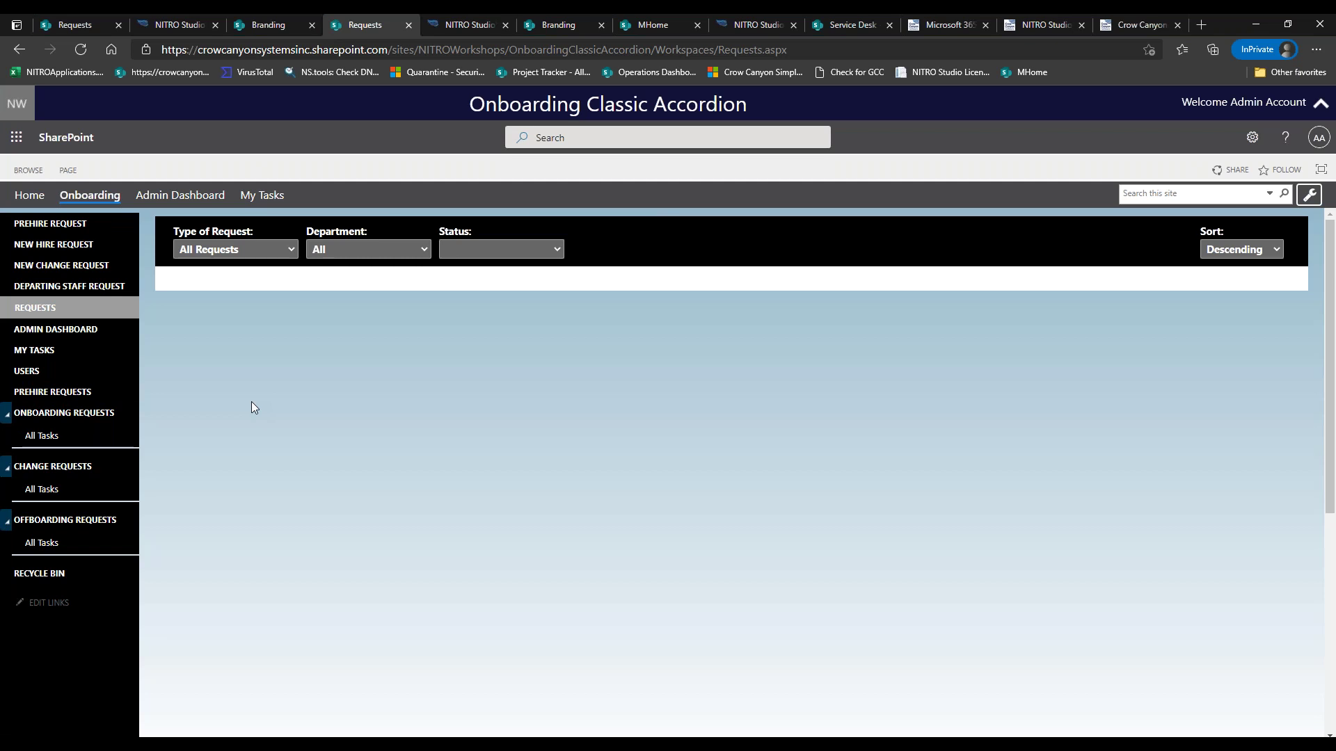
Step: Set the Quick Launch type to Default and compare the Service Desk MHome page with the Onboarding Classic Requests page
click(249, 24)
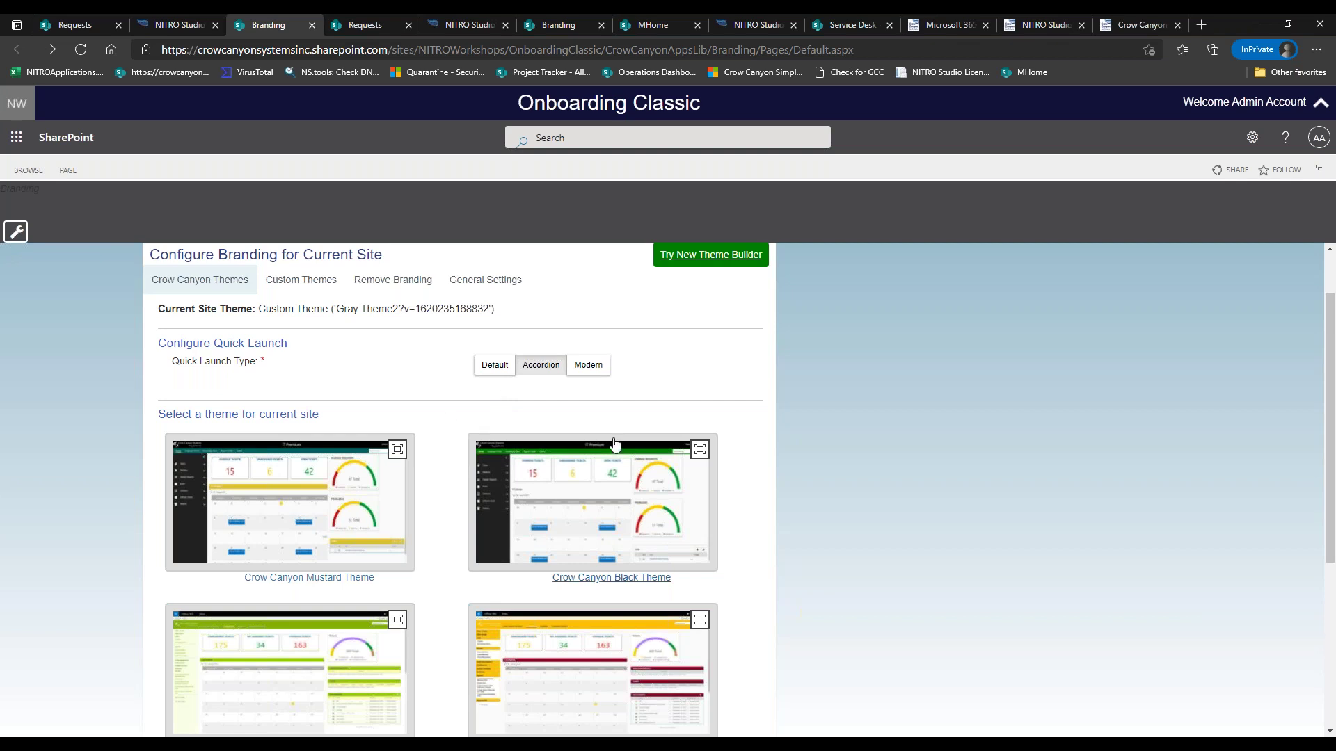
click(510, 373)
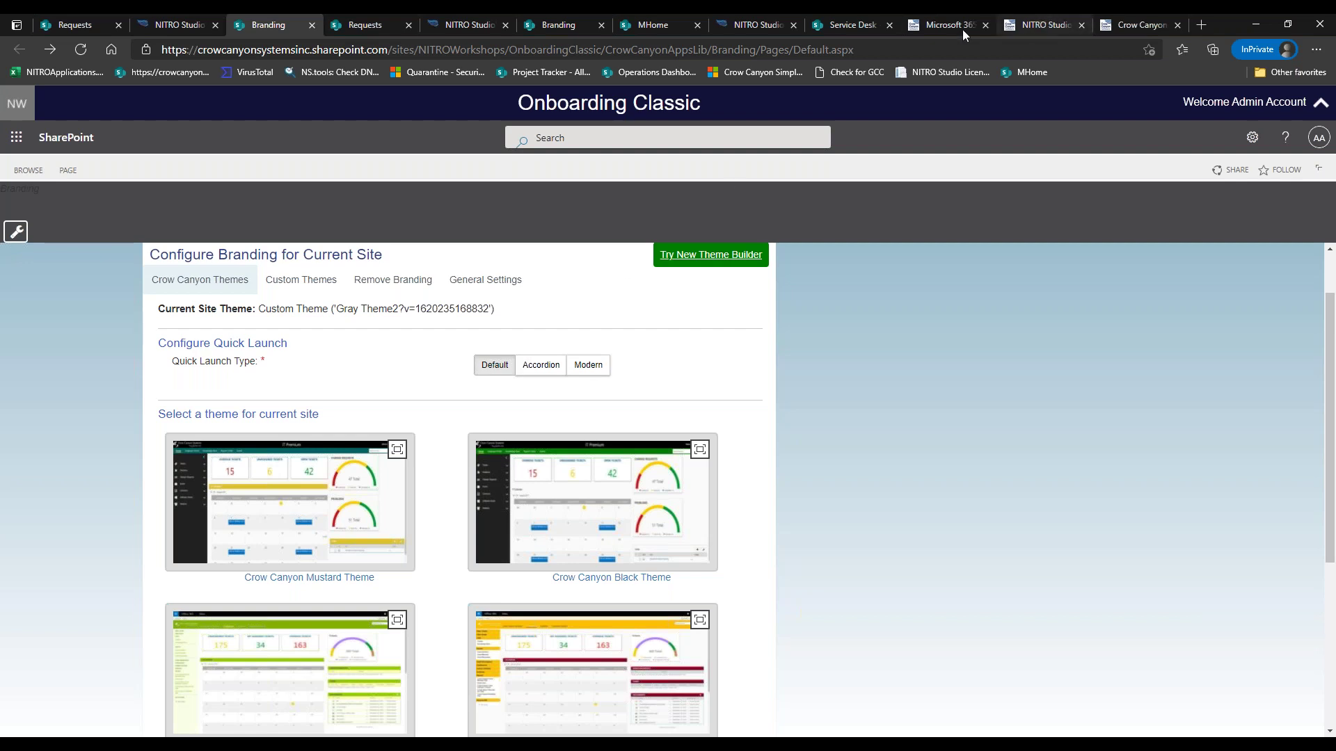
click(646, 26)
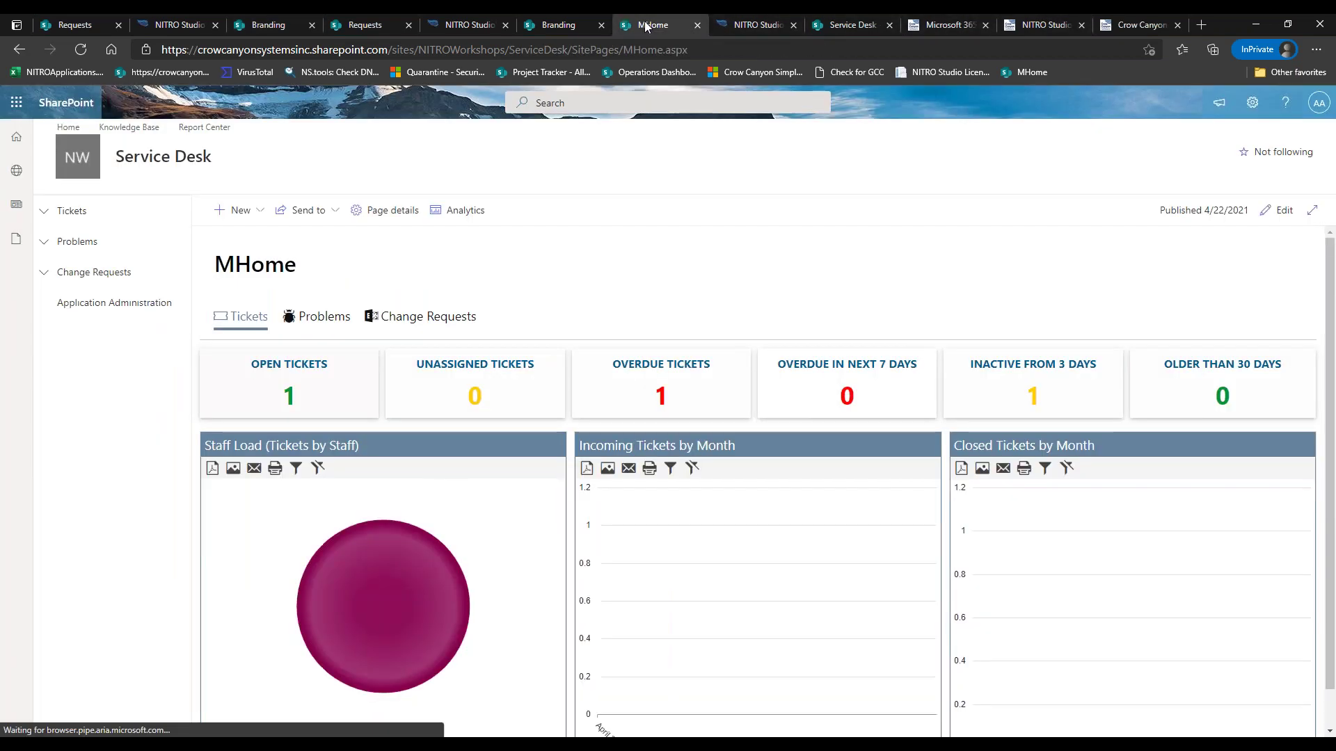
click(80, 26)
click(282, 27)
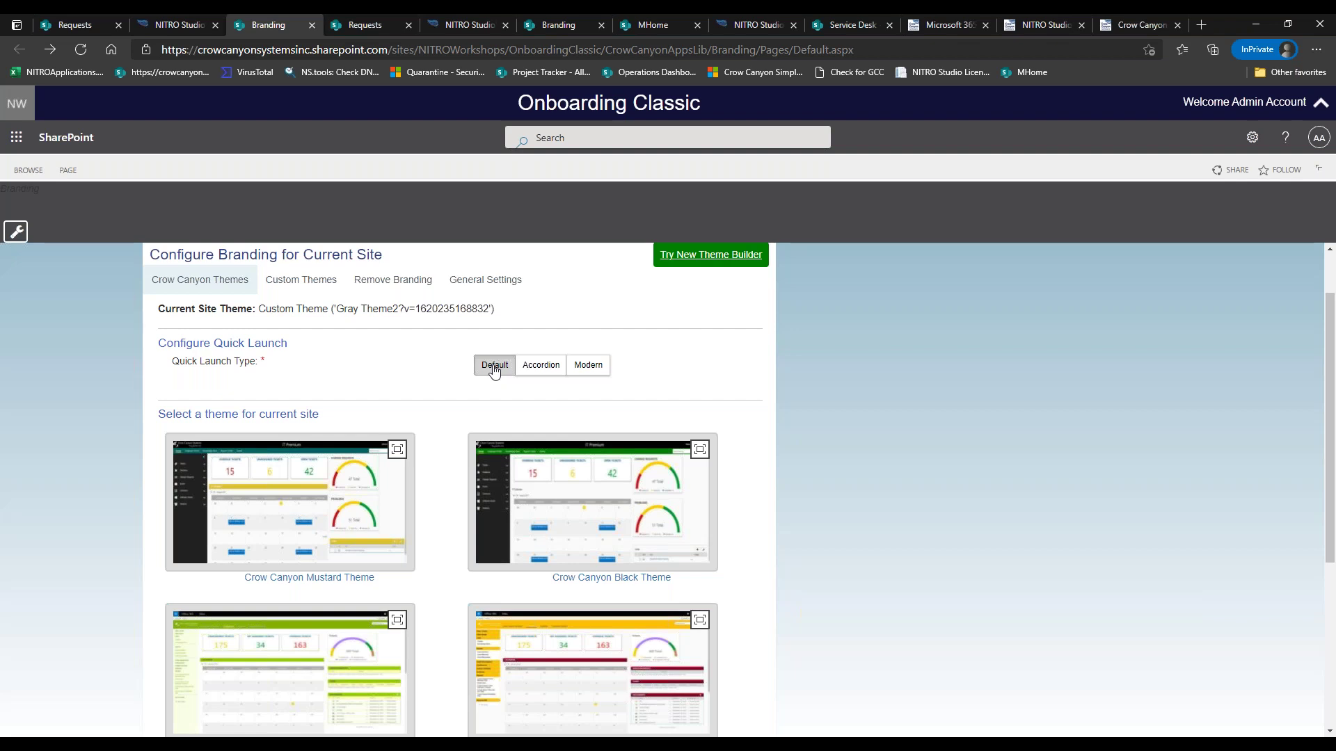
Step: Set the Quick Launch type to Modern and open its Quick Launch Configuration
click(584, 366)
click(542, 366)
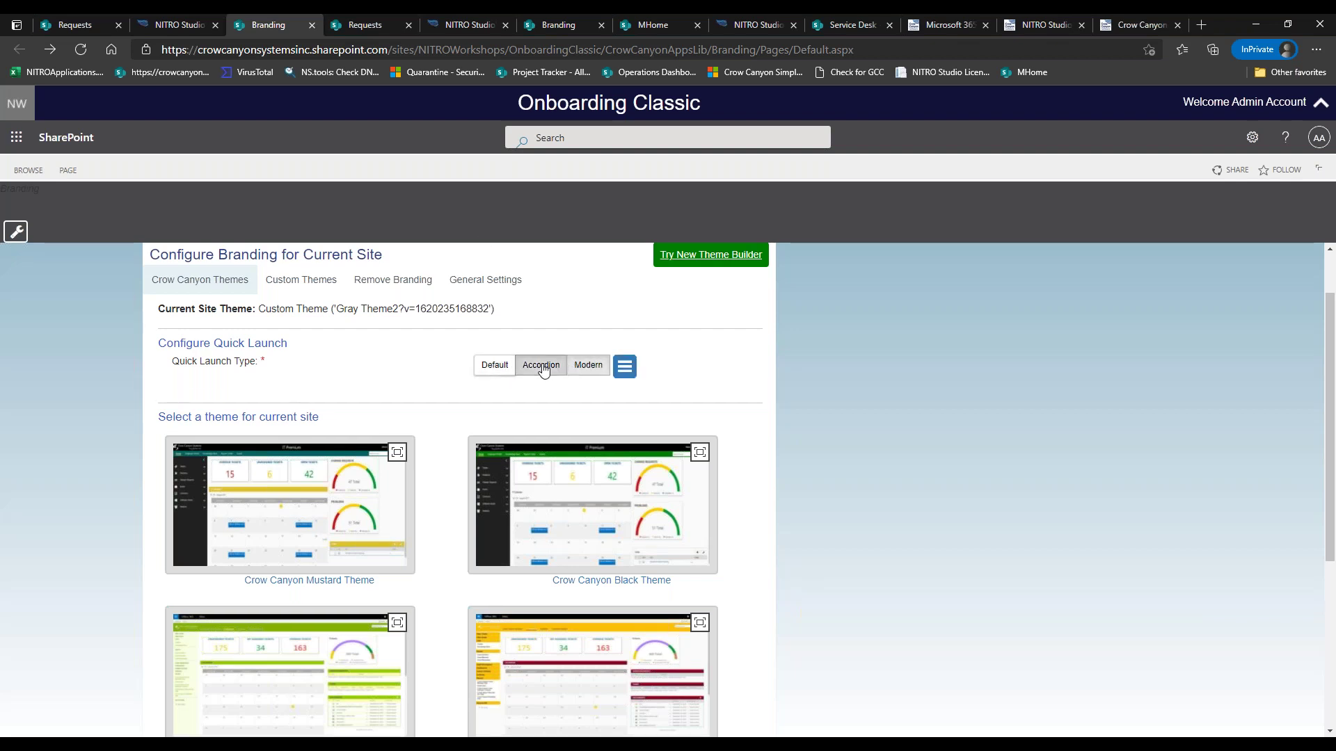
click(588, 366)
click(624, 369)
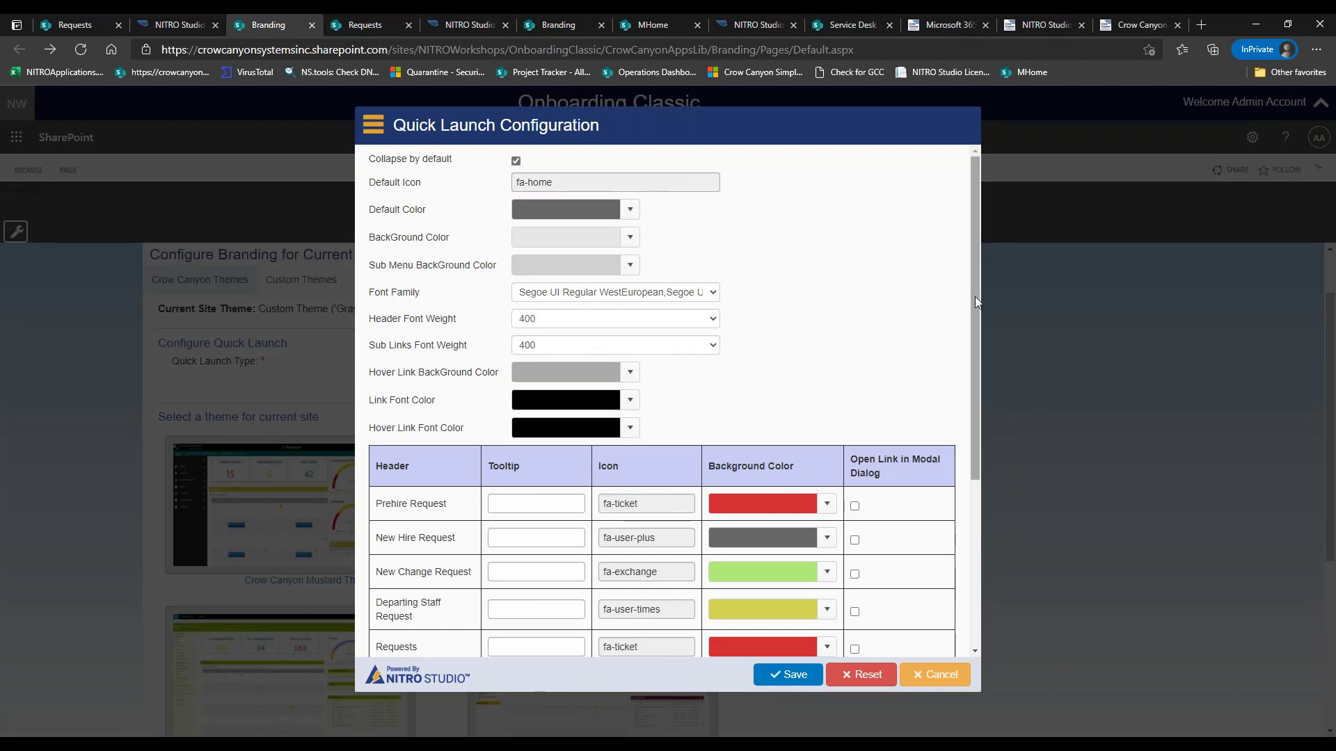
Step: Compare the Requests page navigation with the Quick Launch color settings, header font weight choices and per-header table
click(70, 19)
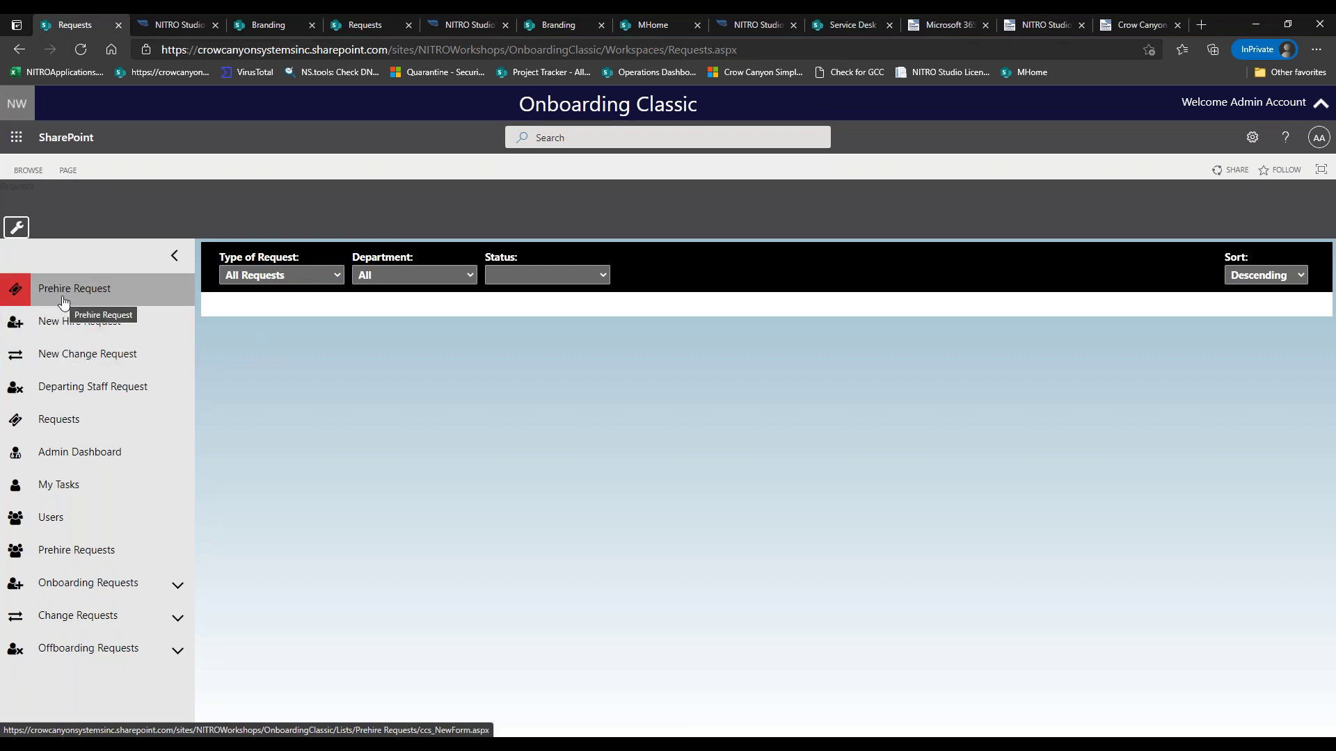
click(274, 25)
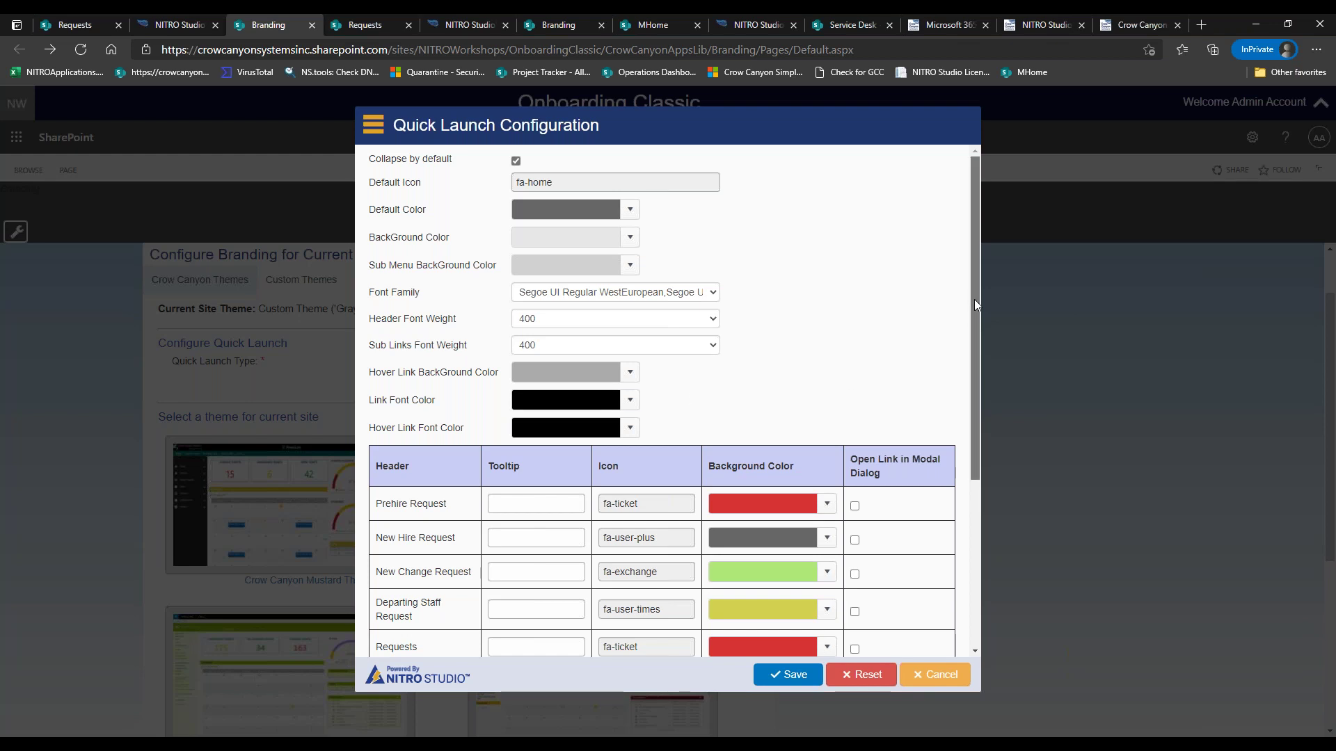
drag(974, 299, 974, 309)
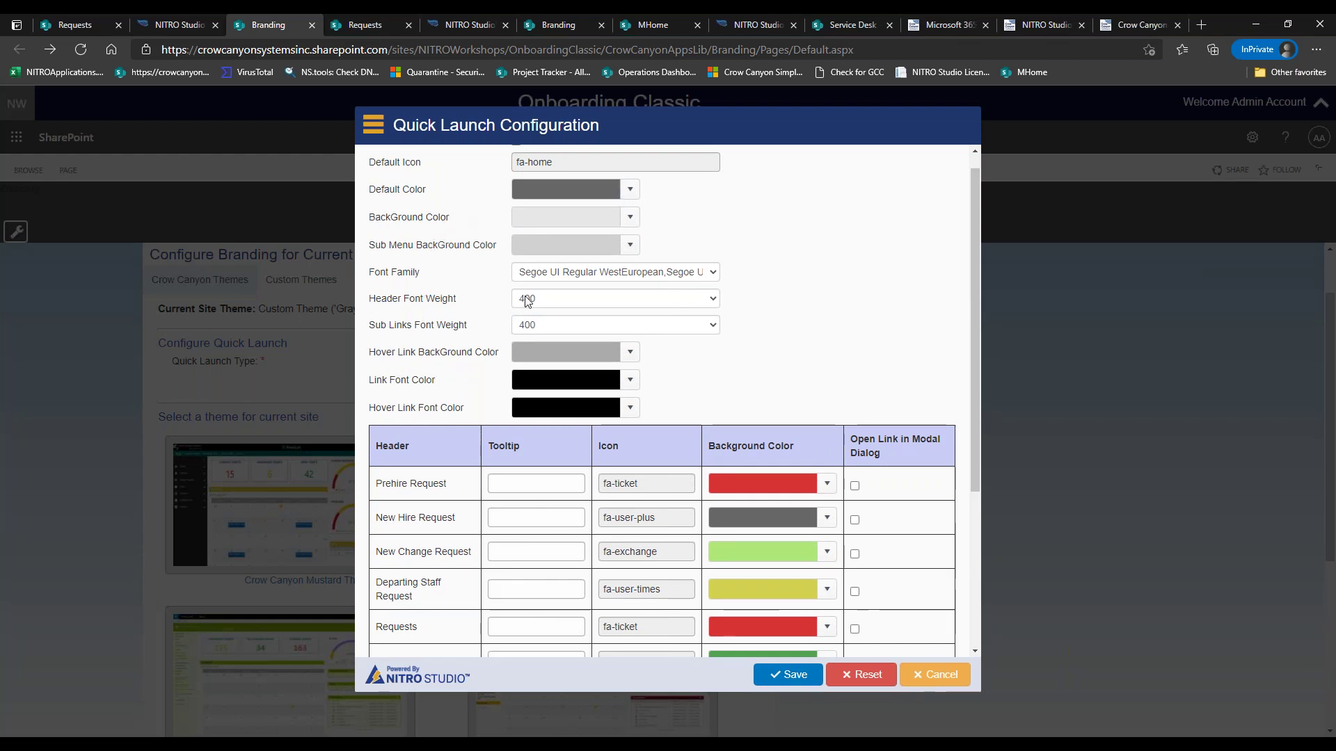
click(598, 299)
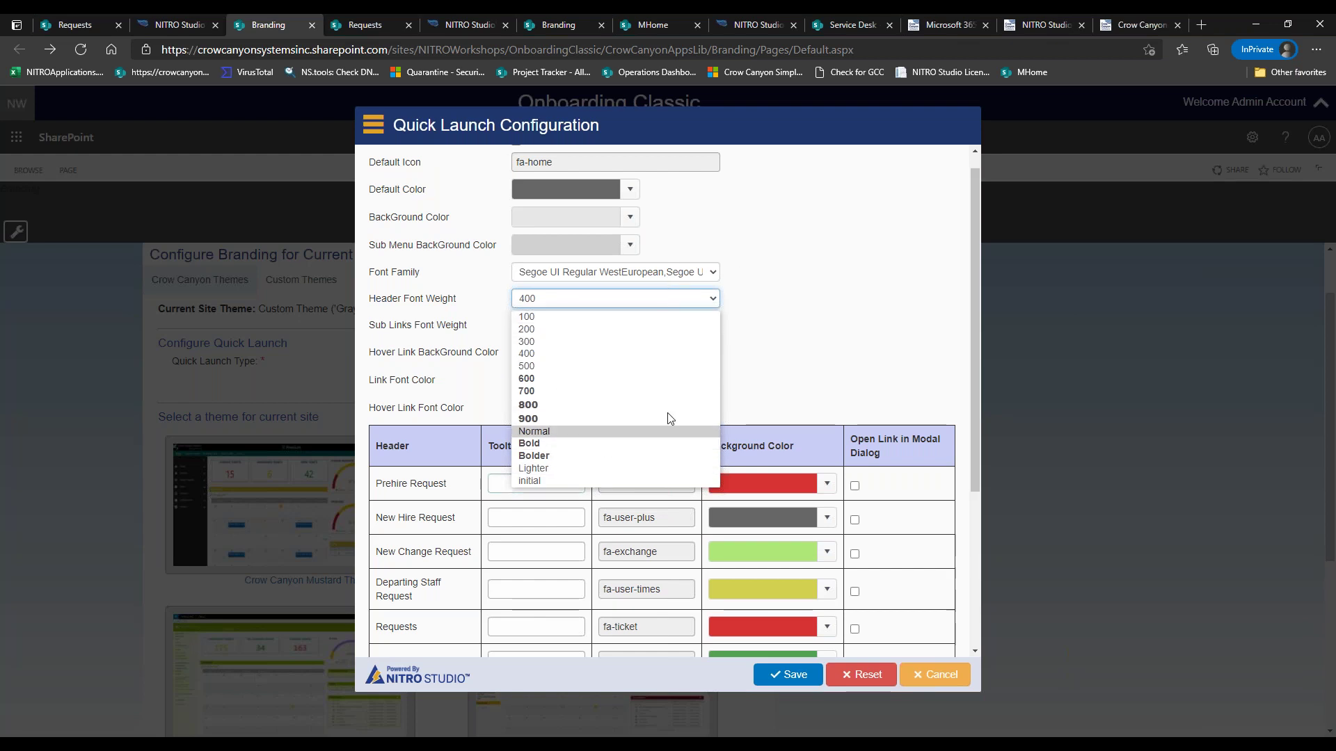
click(792, 326)
drag(978, 268, 974, 407)
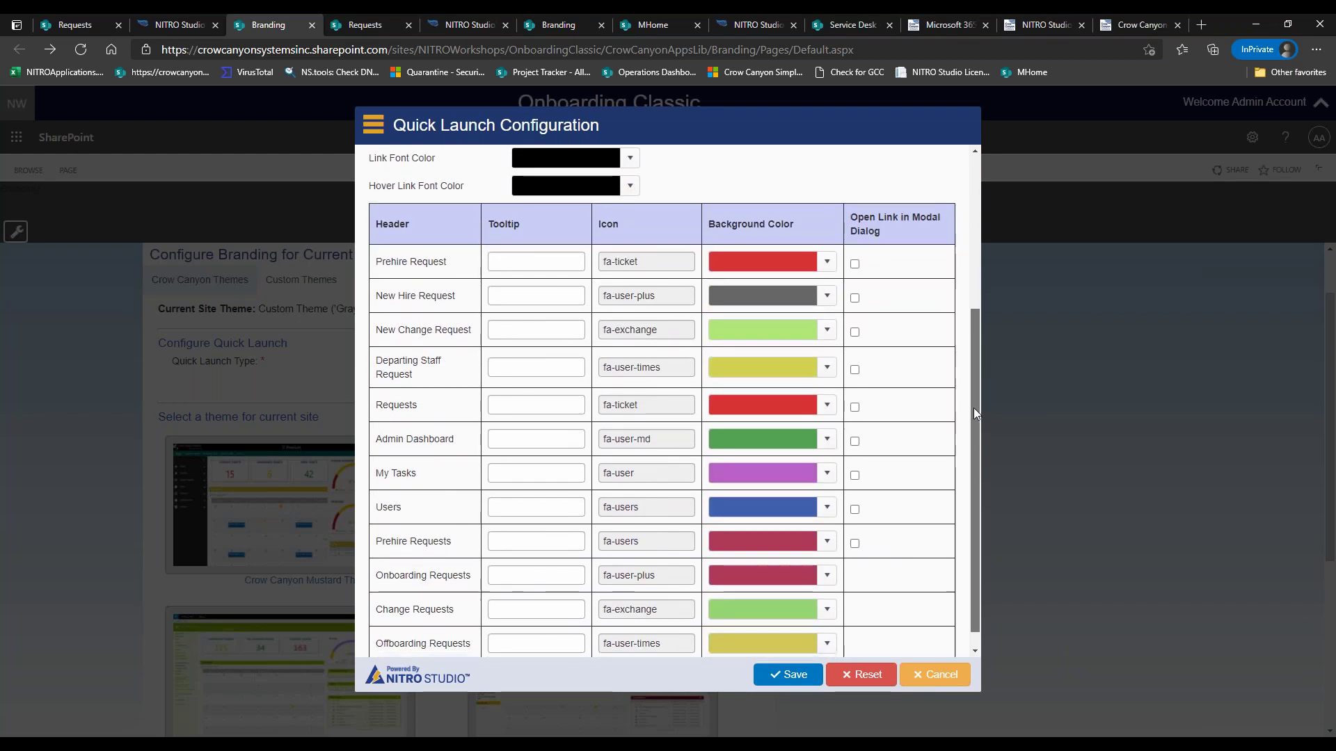
Step: View the icon choices for the Prehire Request header and enable opening its link in a modal dialog
click(649, 261)
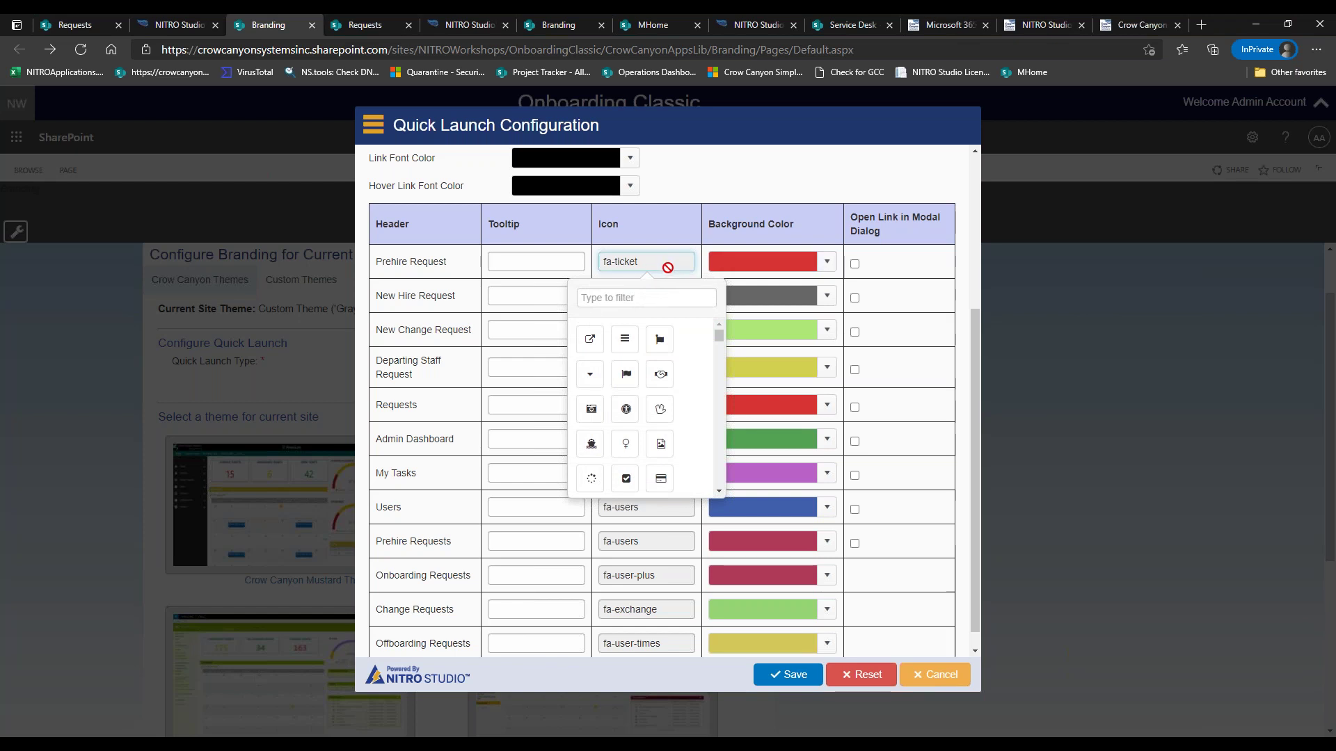
click(673, 240)
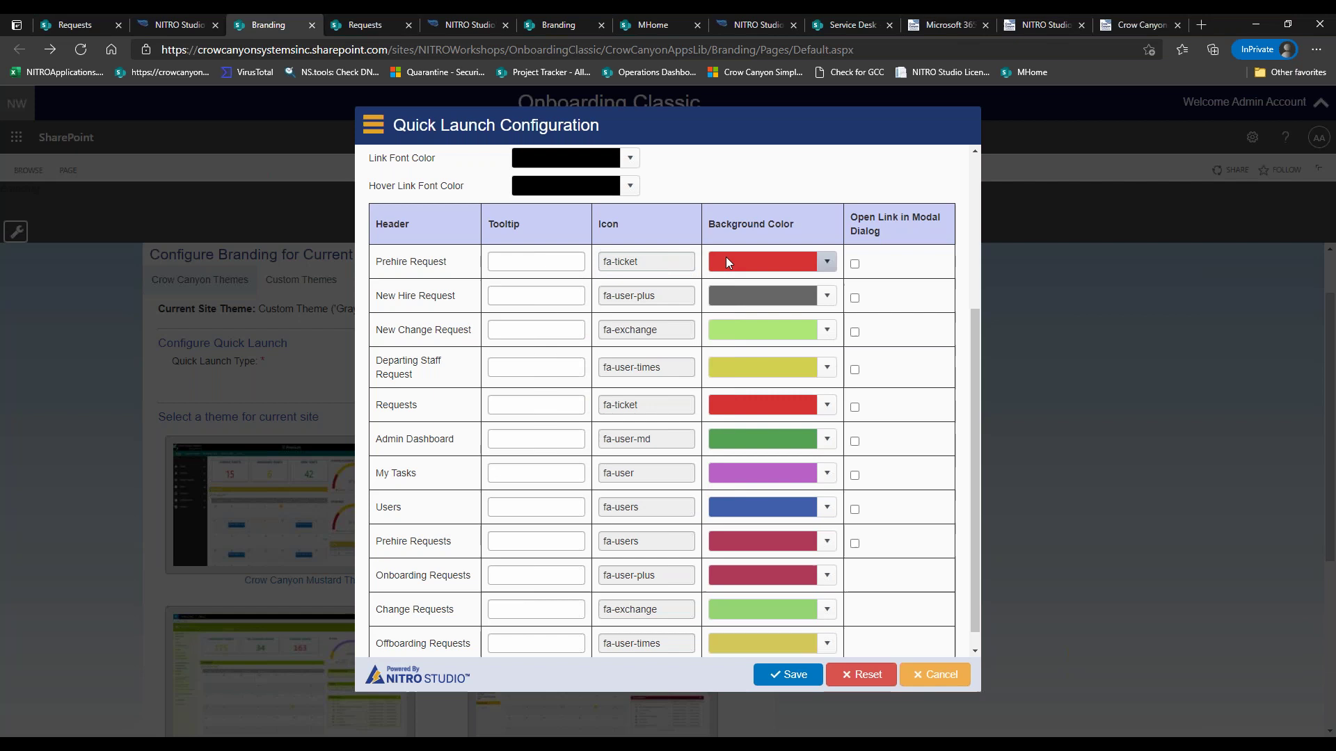
click(553, 263)
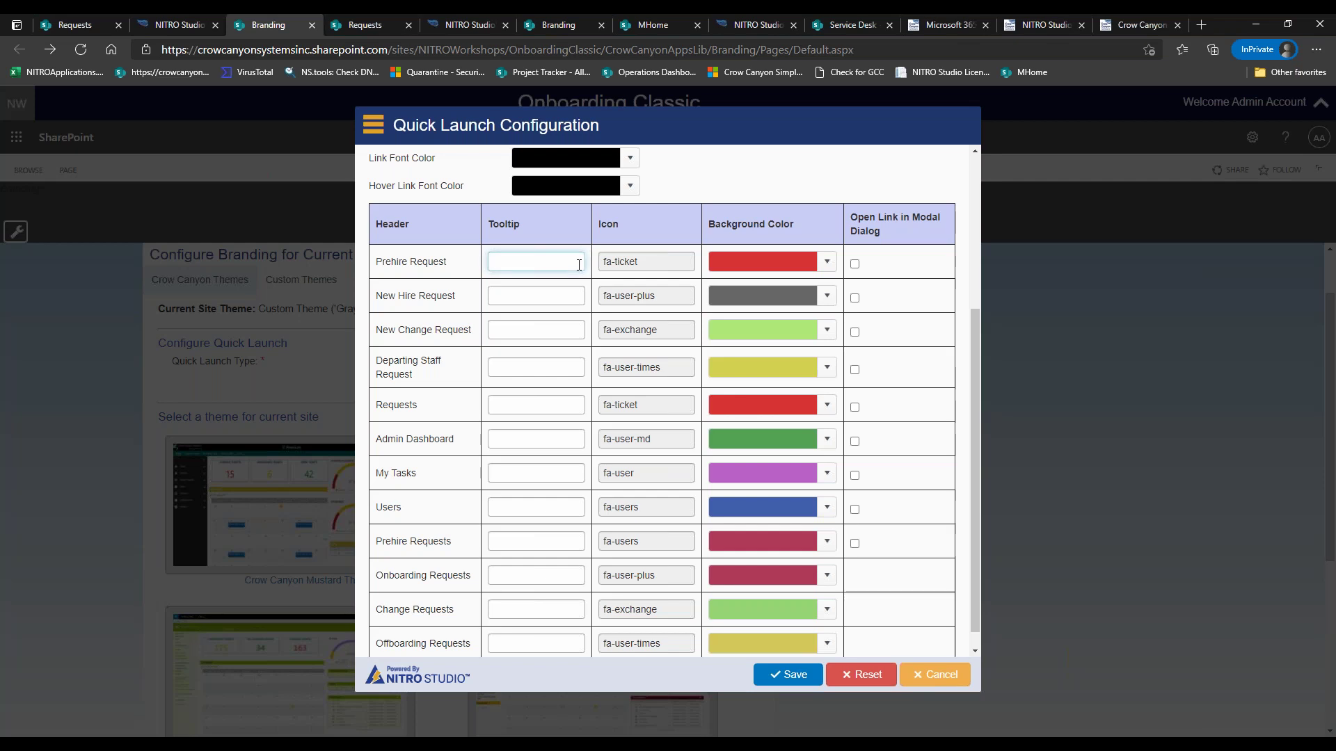
click(862, 266)
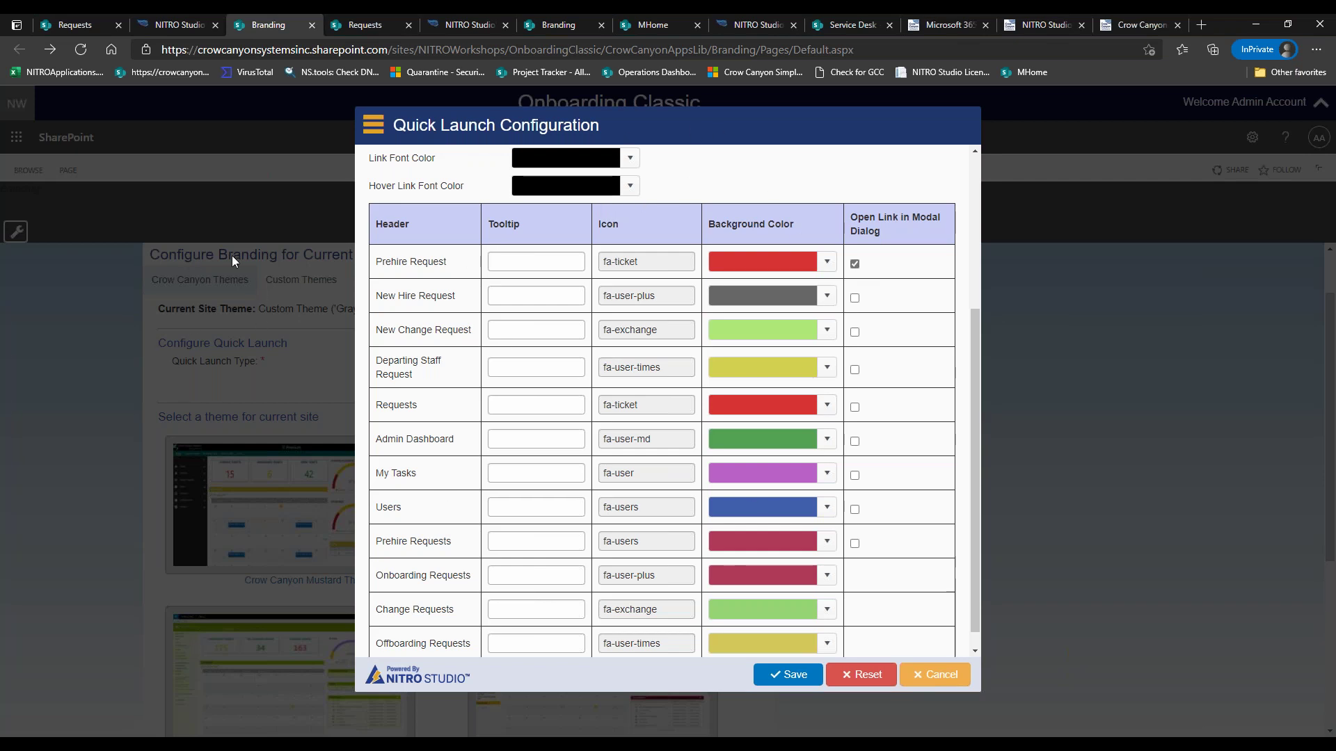
Step: Turn off modal dialog opening for the Prehire Request header and inspect its background color hex code
click(854, 263)
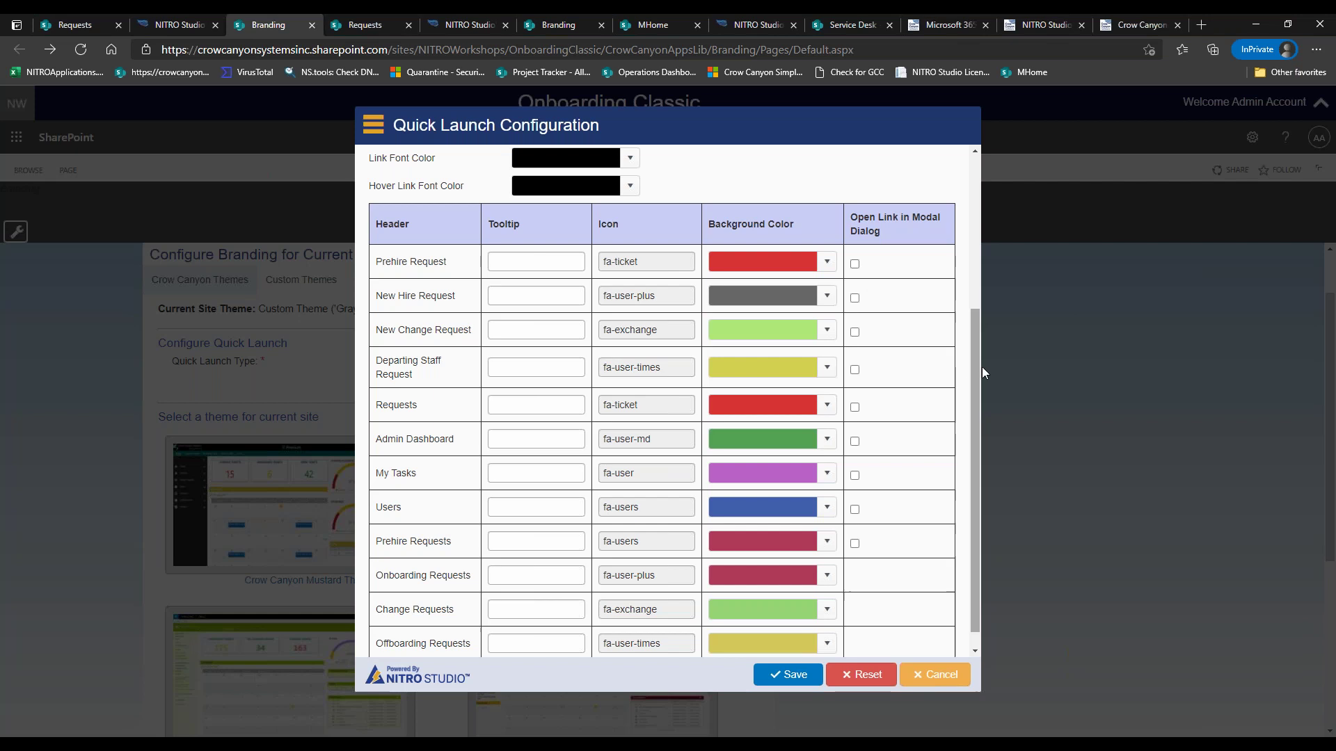
drag(978, 366, 974, 395)
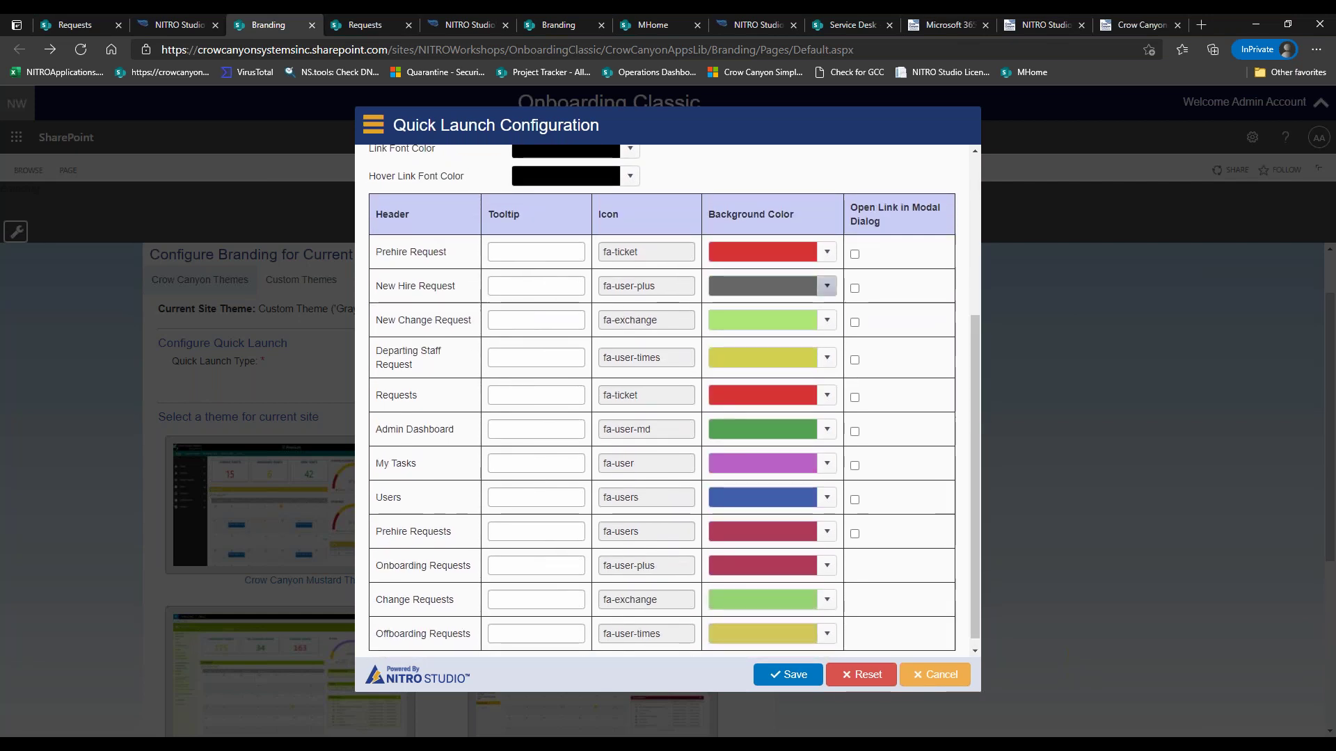
click(826, 251)
click(780, 276)
drag(780, 276, 743, 276)
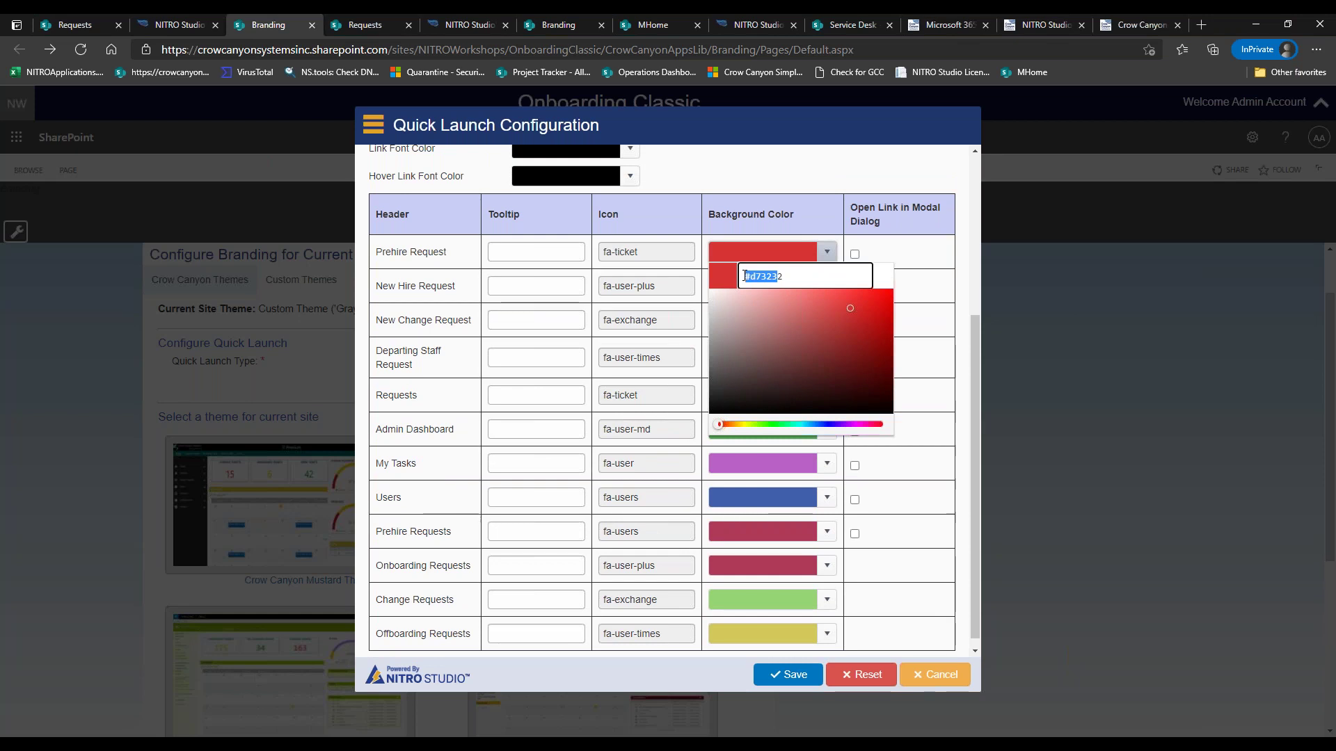
click(799, 281)
drag(800, 281, 752, 283)
click(805, 176)
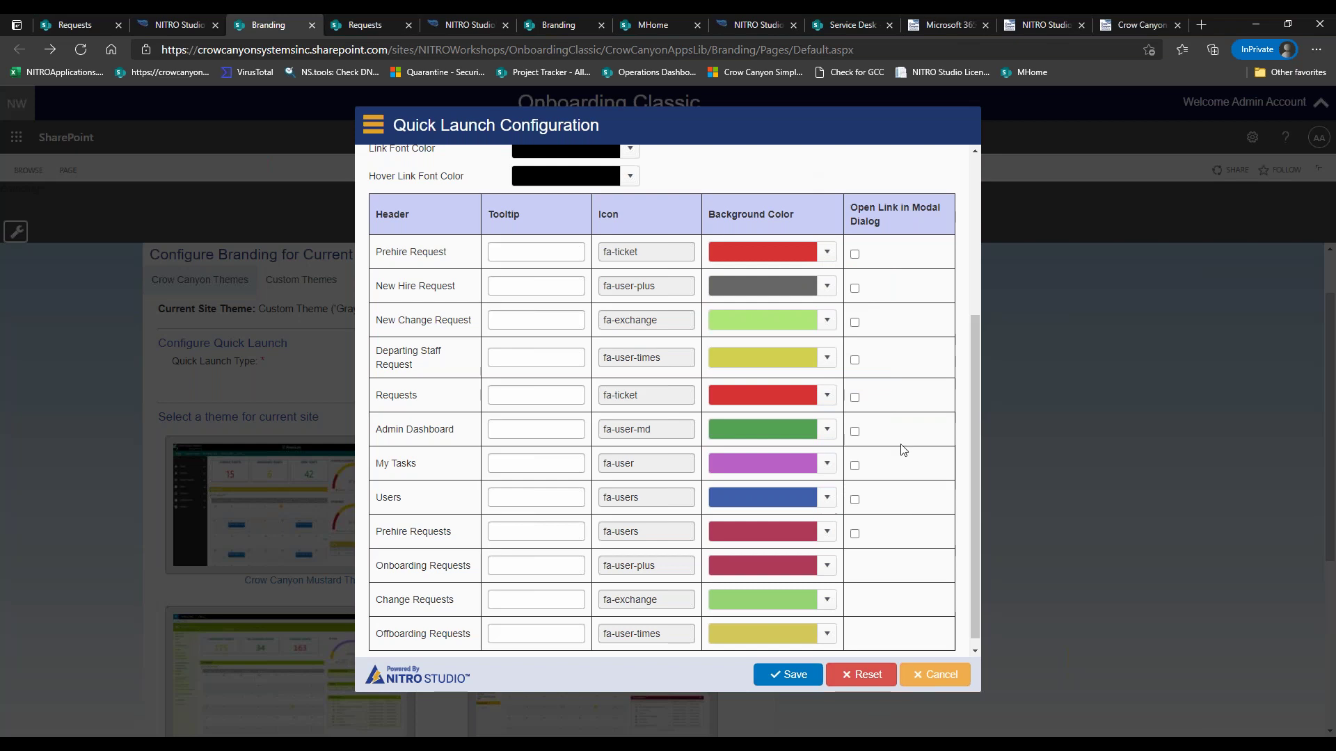
Step: Compare the header table with the Requests page navigation, and close the Quick Launch Configuration without saving
drag(978, 334, 974, 402)
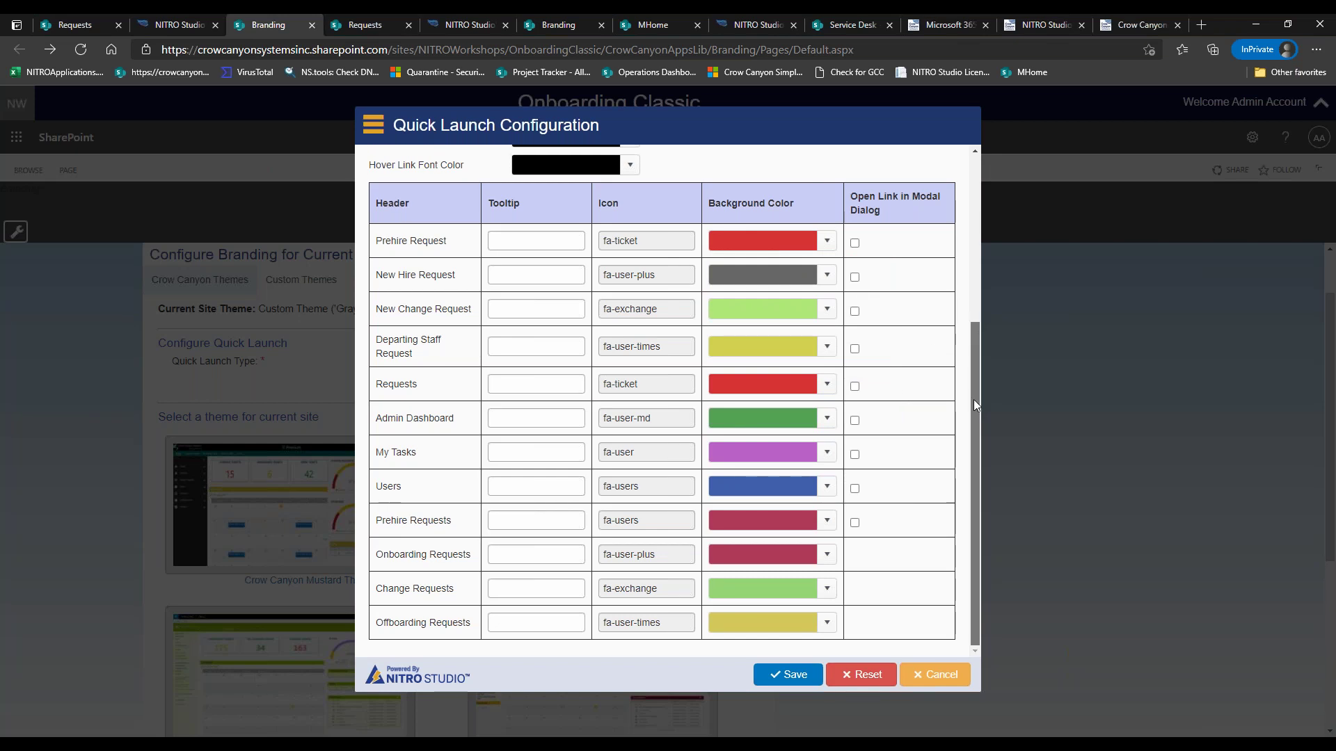
click(70, 25)
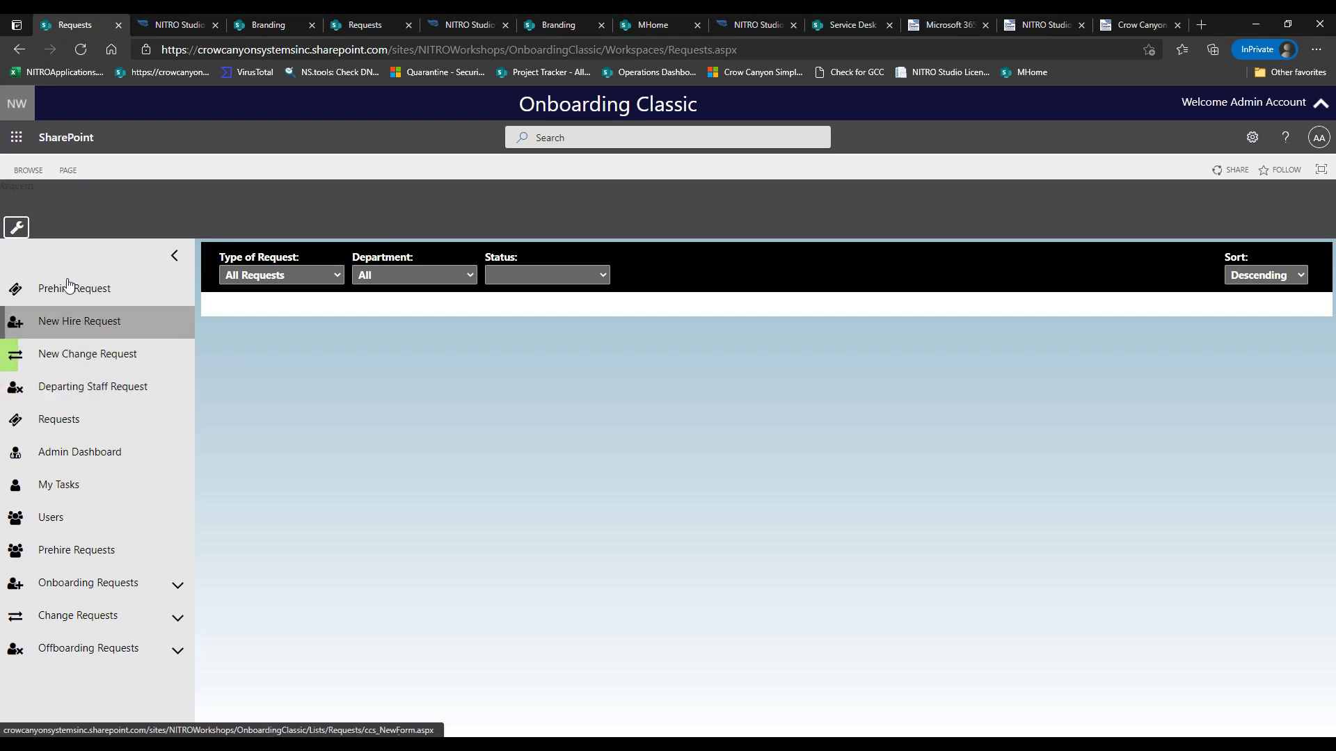
click(257, 26)
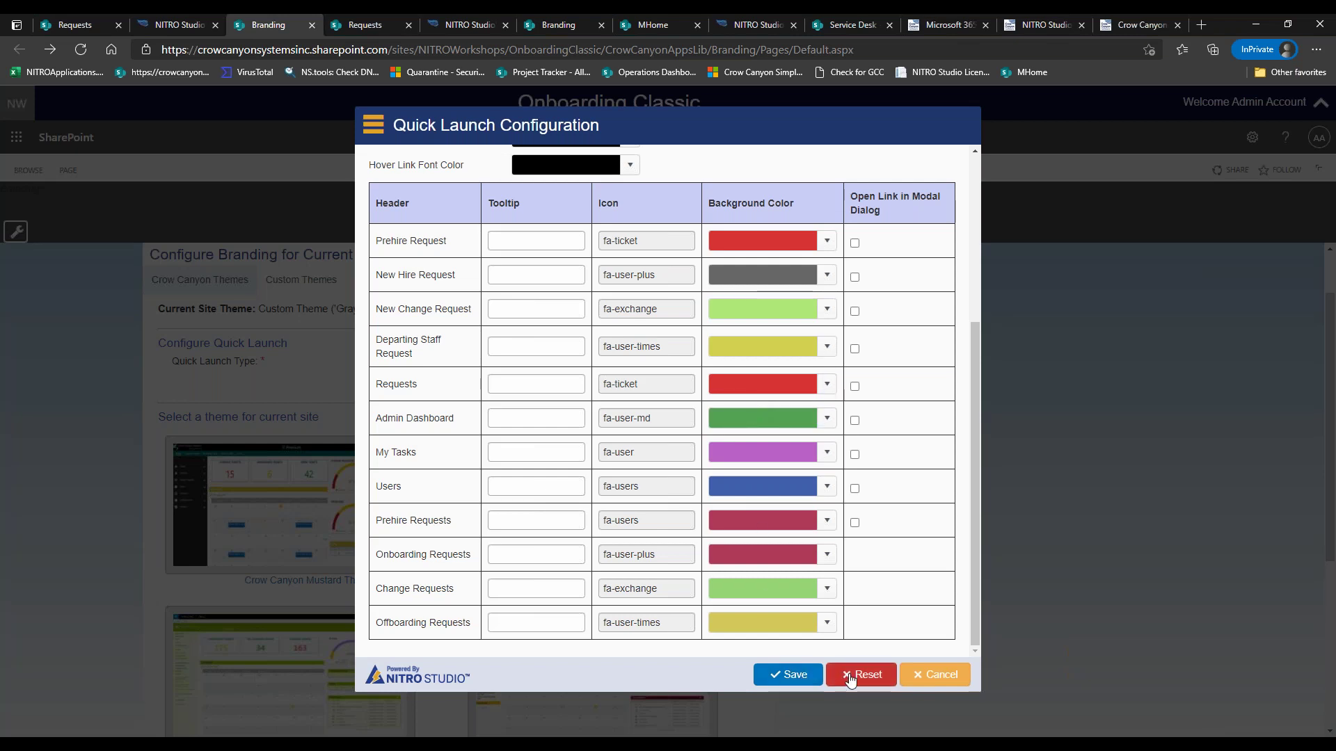
click(920, 678)
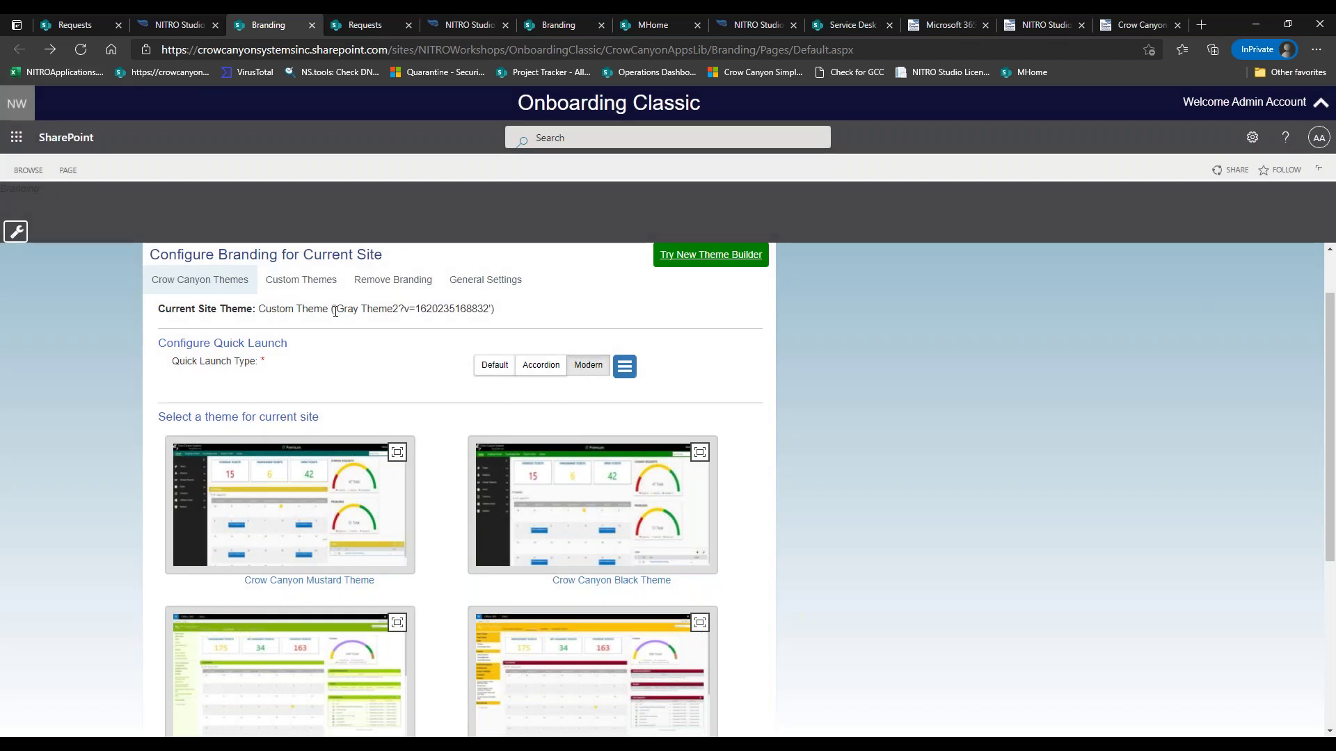
Step: Review the current site theme entry and view the Custom Themes upload options
drag(336, 311, 398, 311)
drag(165, 310, 347, 313)
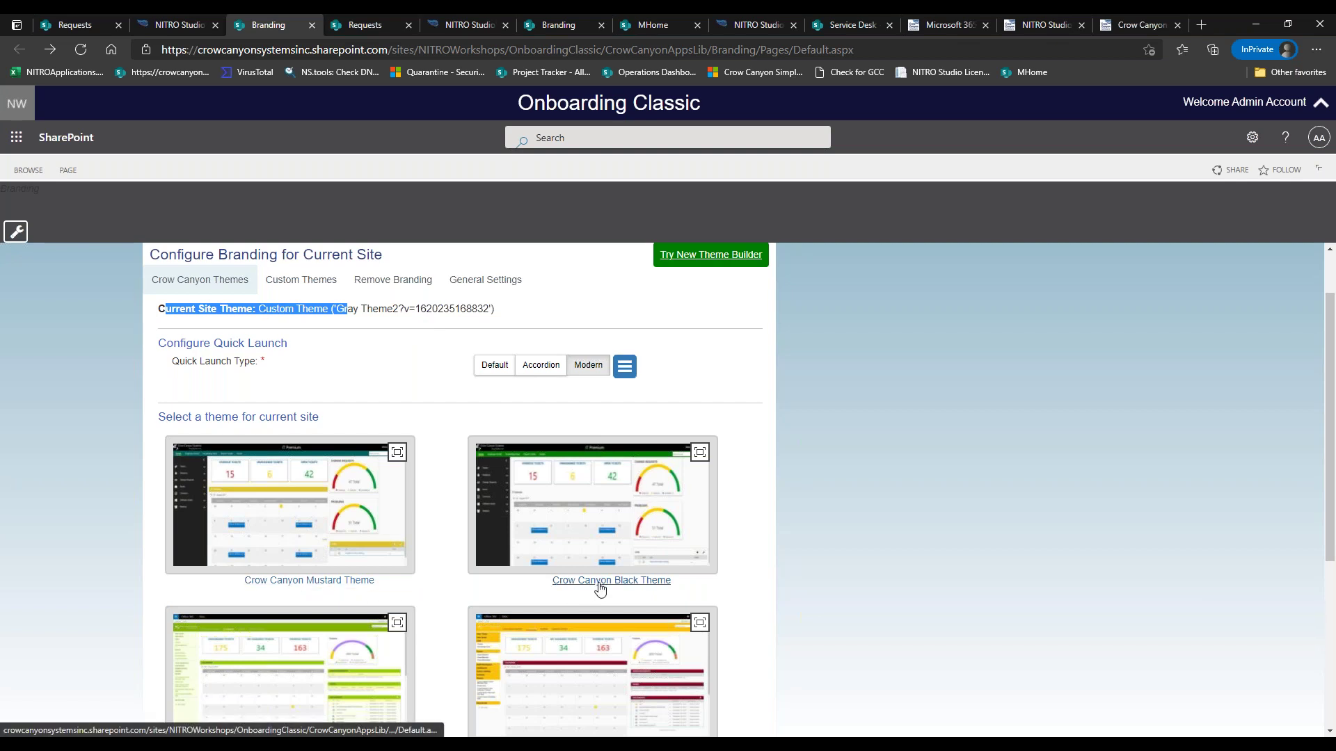
click(392, 306)
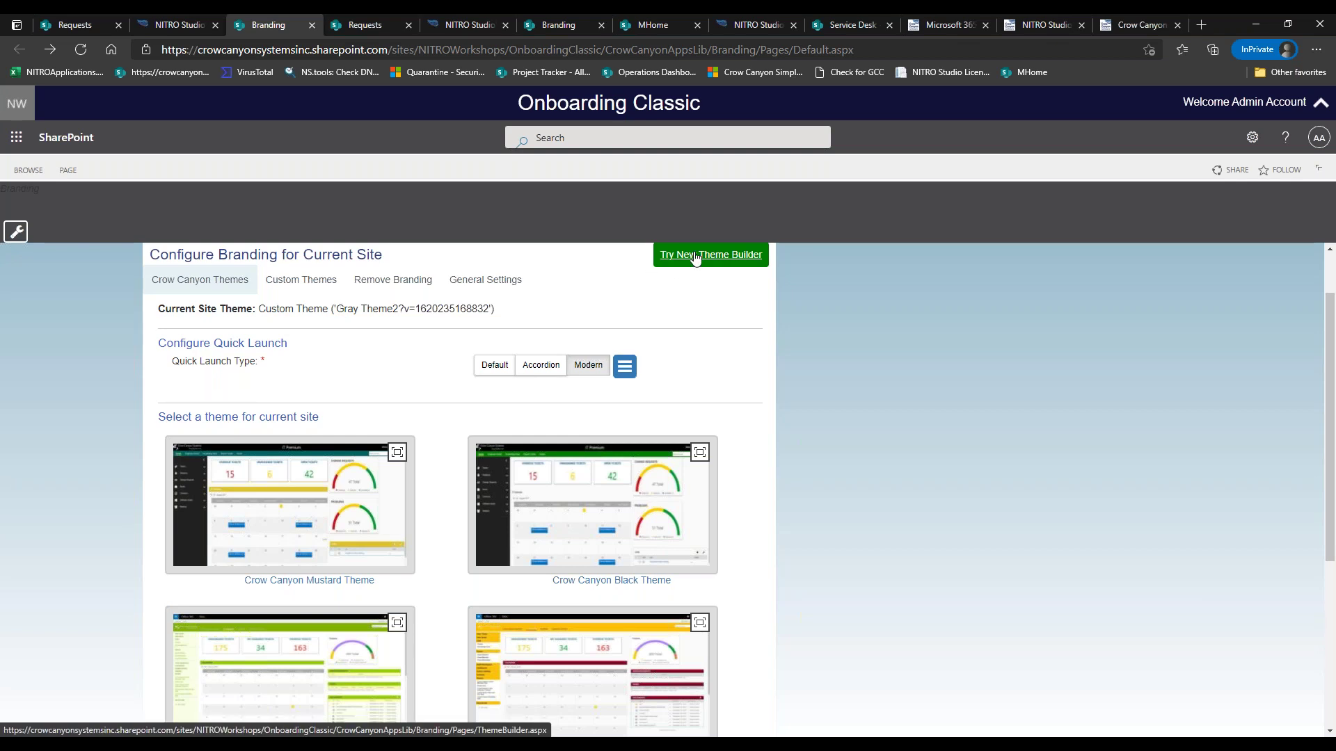
click(332, 283)
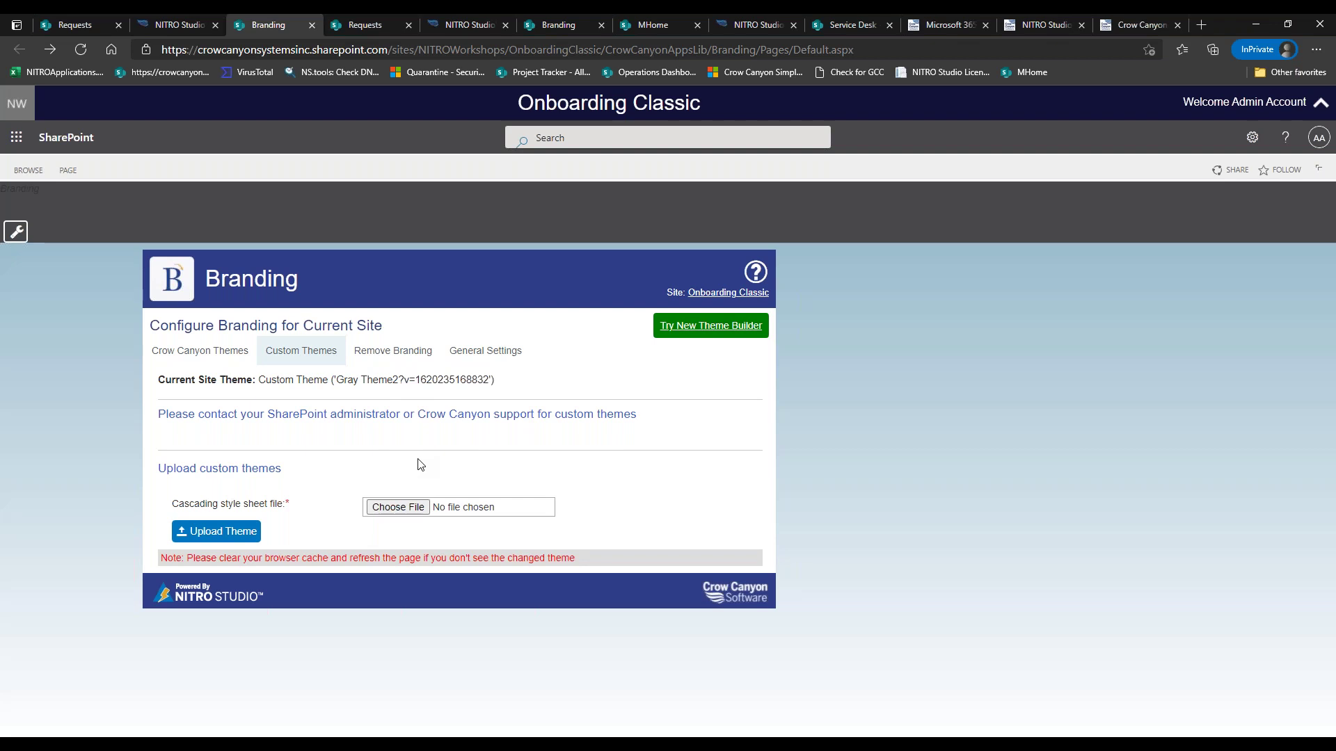
Step: Try to revert the site to the standard SharePoint theme from the Remove Branding options
click(379, 358)
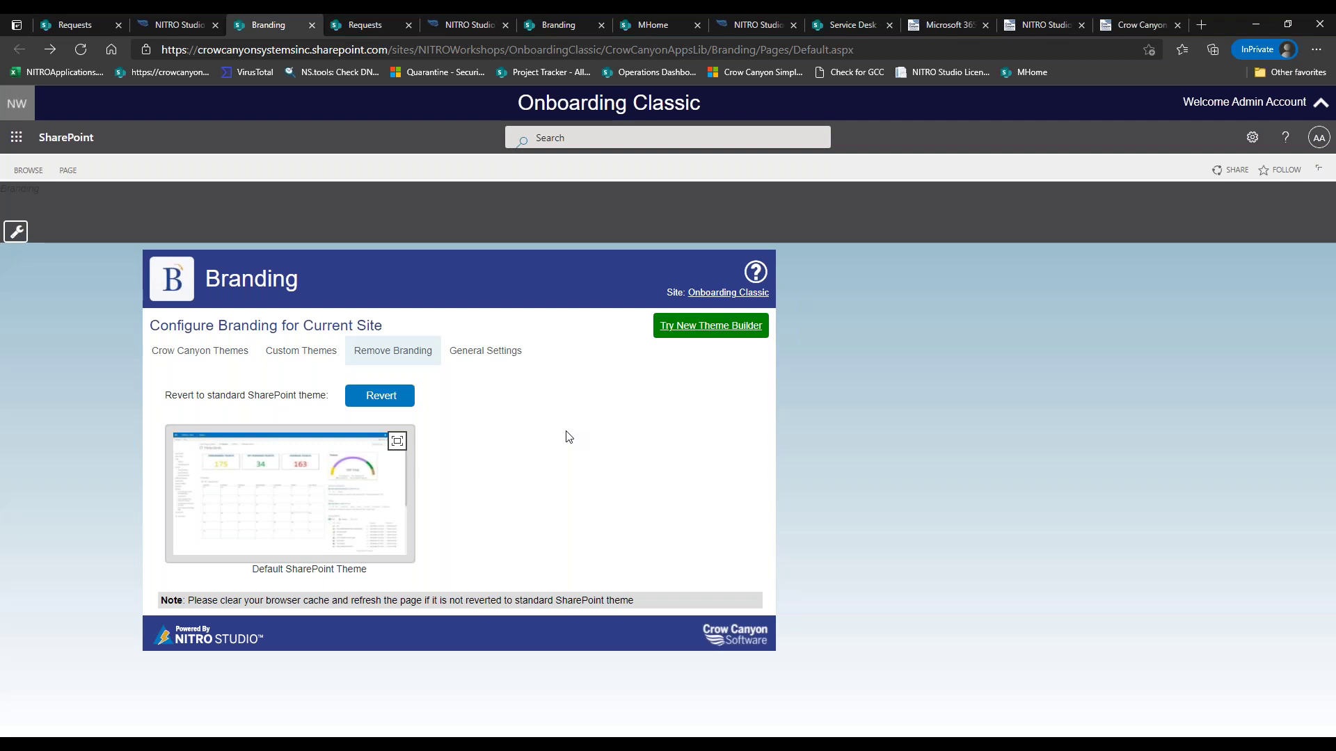
click(393, 398)
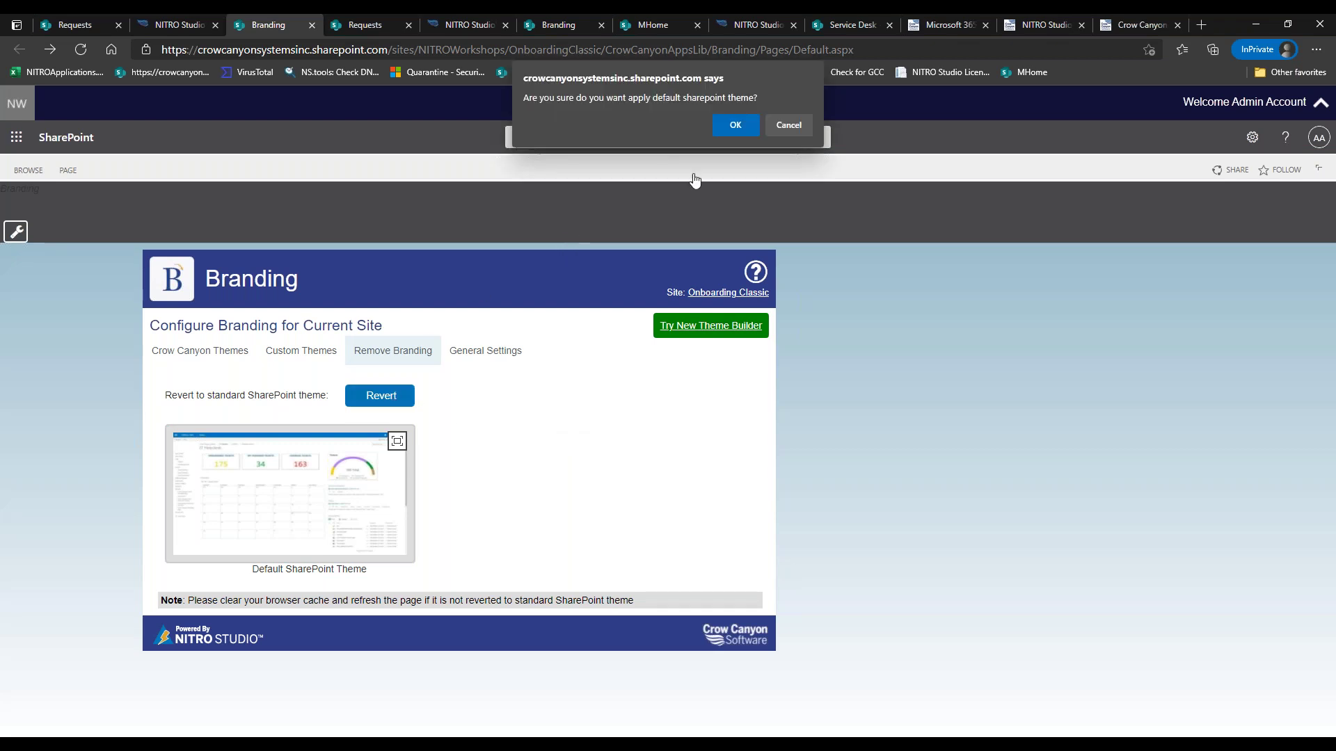
click(736, 126)
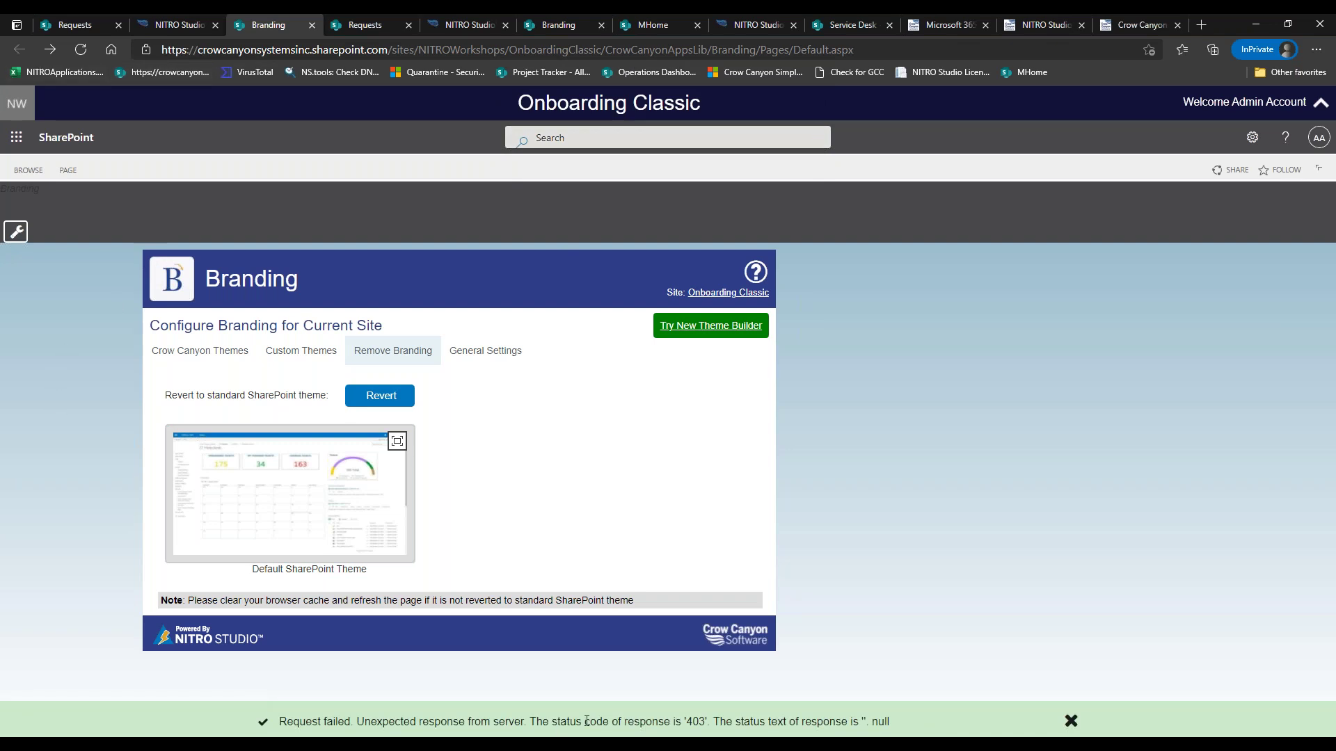
click(391, 397)
click(733, 131)
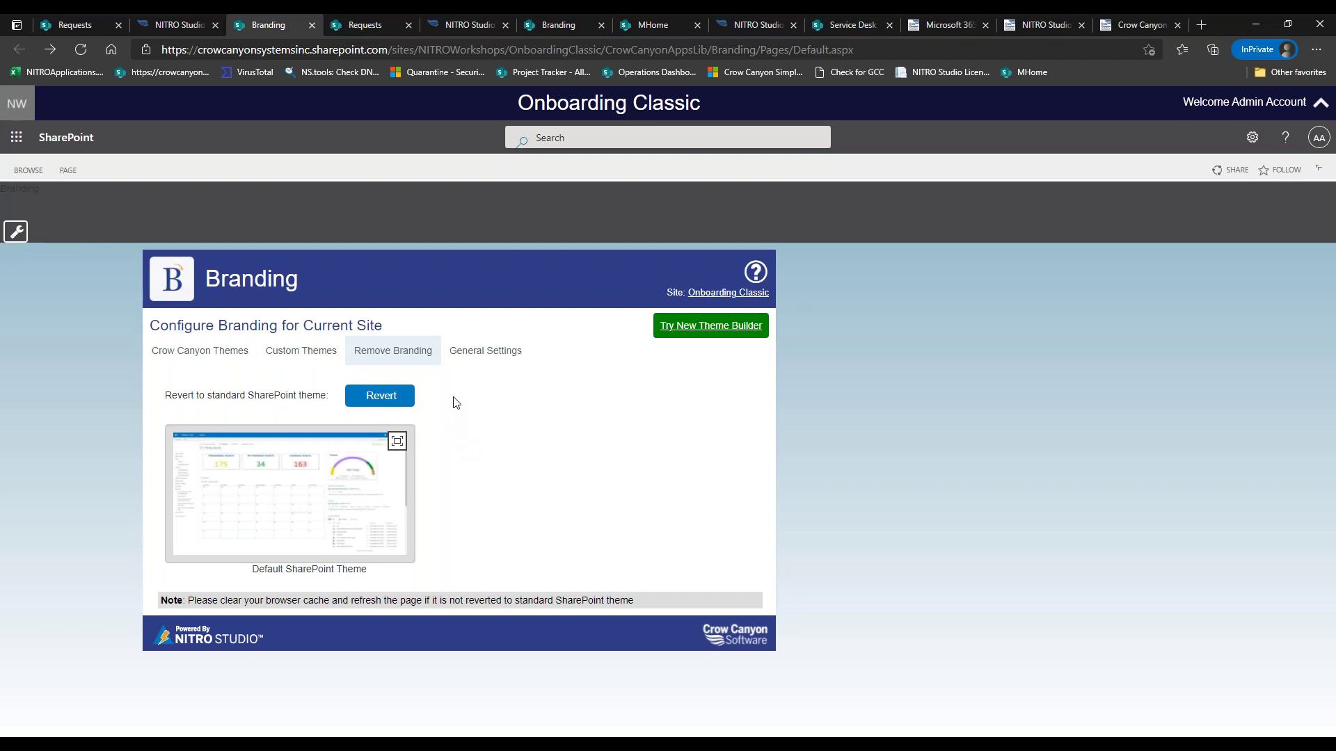
Step: View the logo and Application Administration settings, and compare the header button on the Onboarding Classic Accordion and Onboarding Classic Requests pages
click(481, 366)
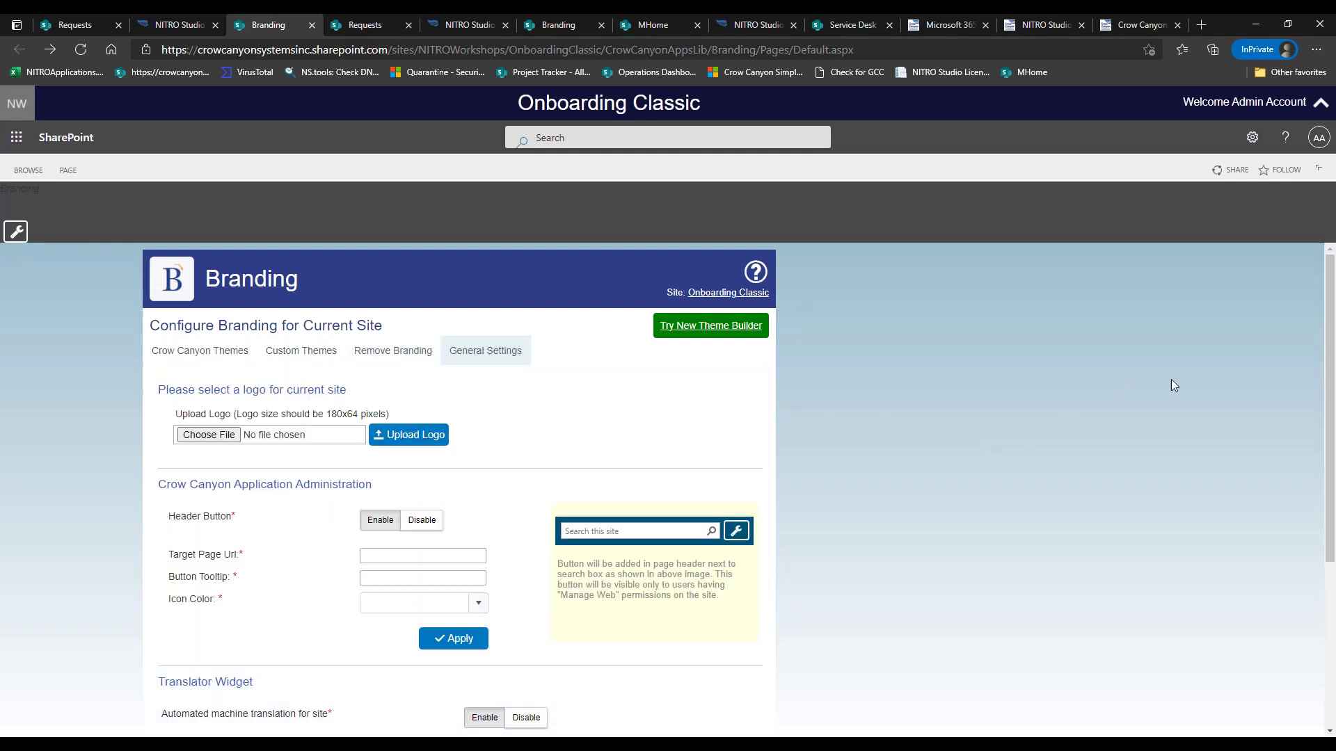
scroll(493, 404, down, 1)
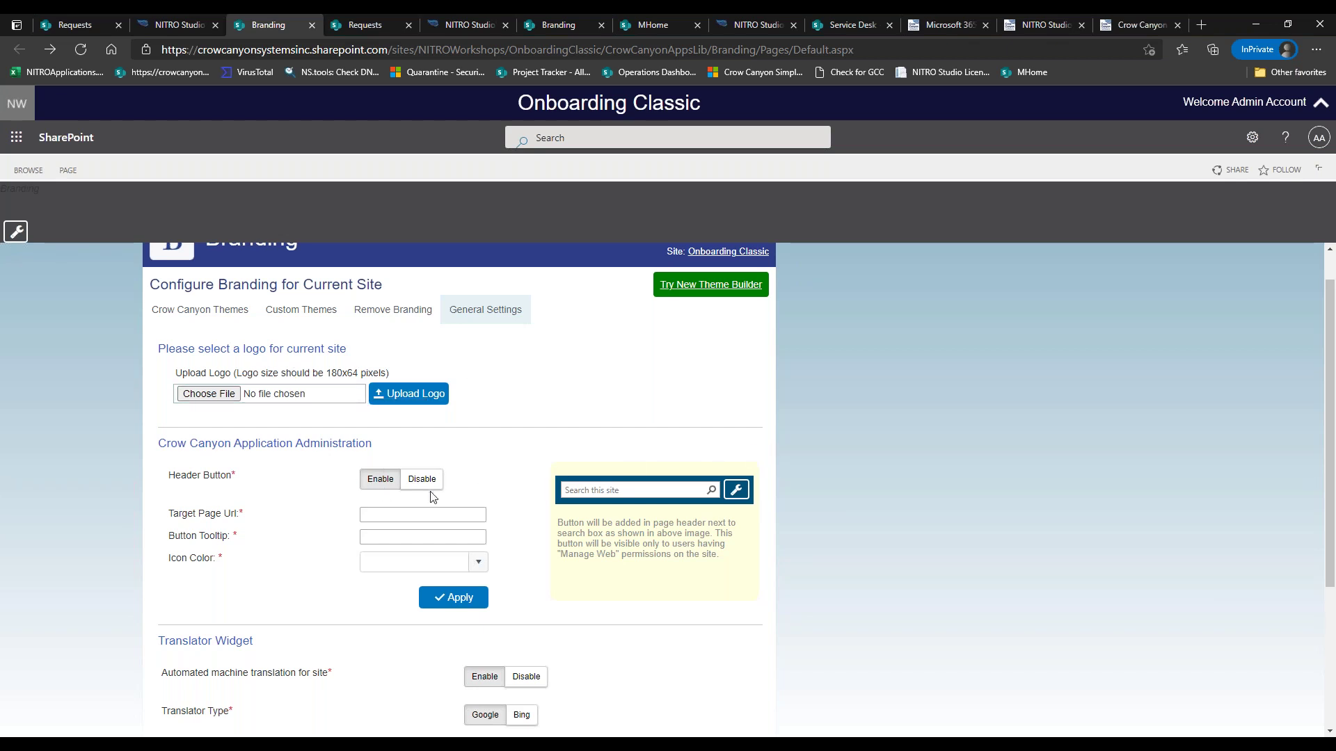
drag(229, 447, 372, 445)
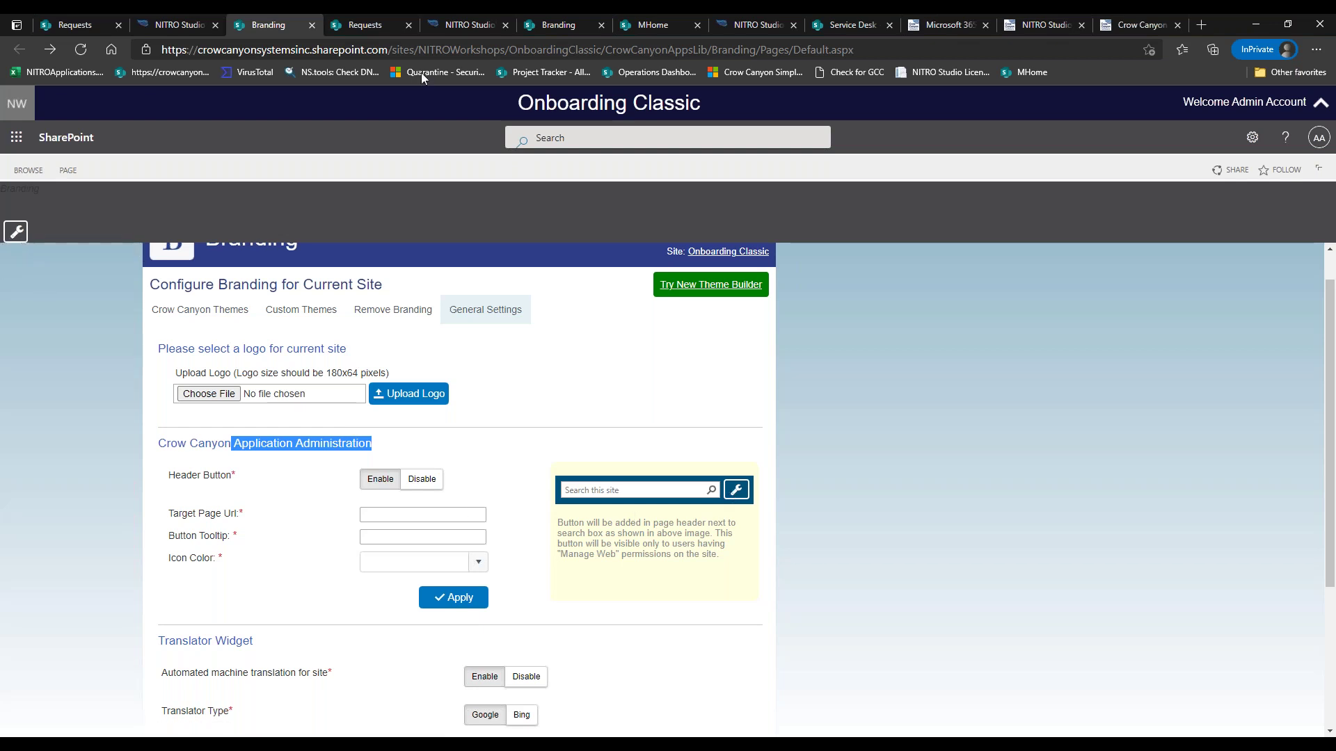
click(365, 25)
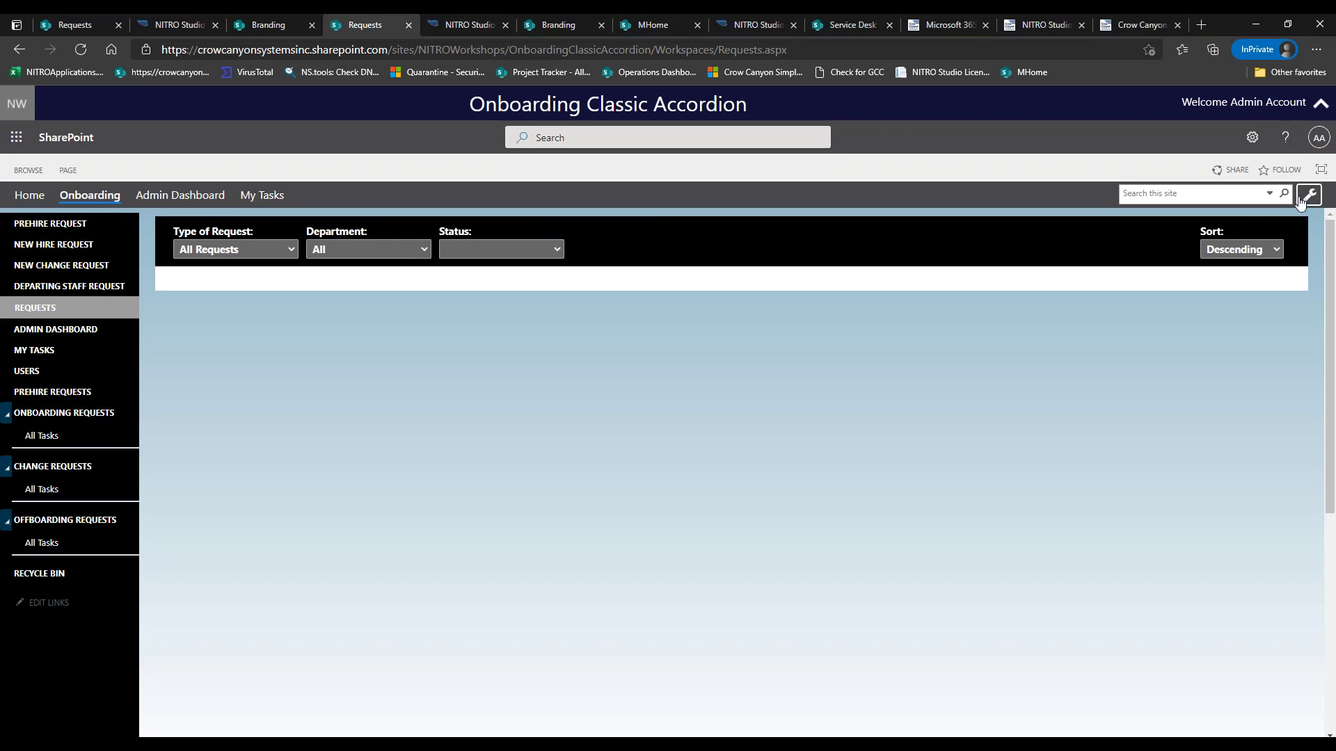
click(95, 18)
click(260, 24)
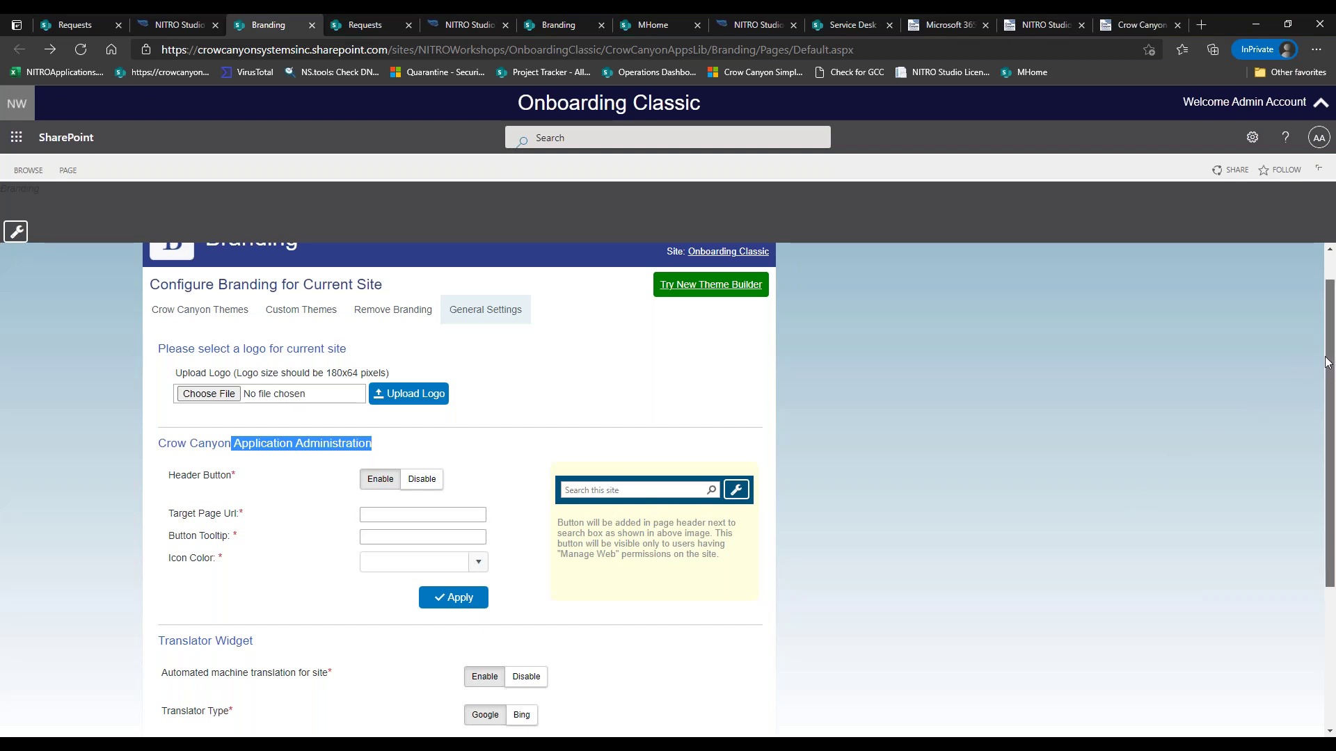
Step: Examine the header button's target page URL field and the note on the required "Manage Web" permissions
drag(1329, 362, 1329, 394)
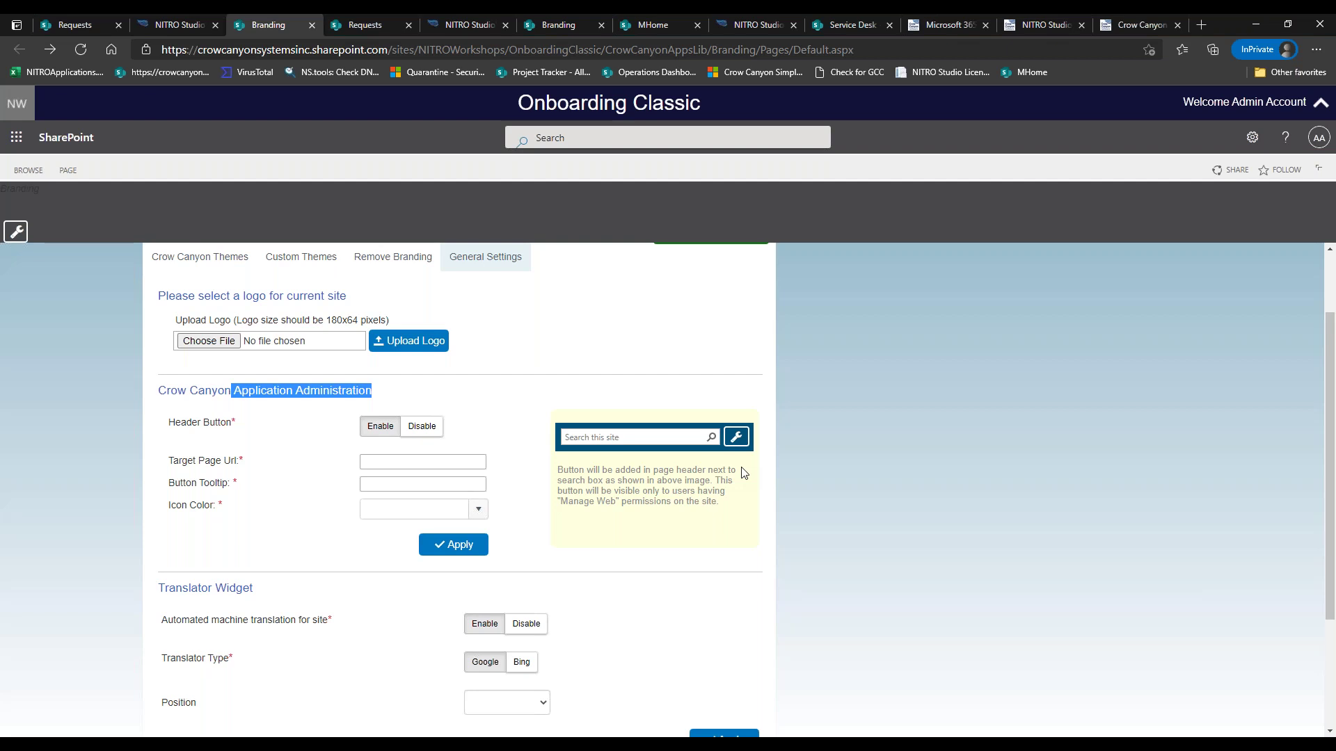
click(370, 463)
drag(560, 501, 612, 501)
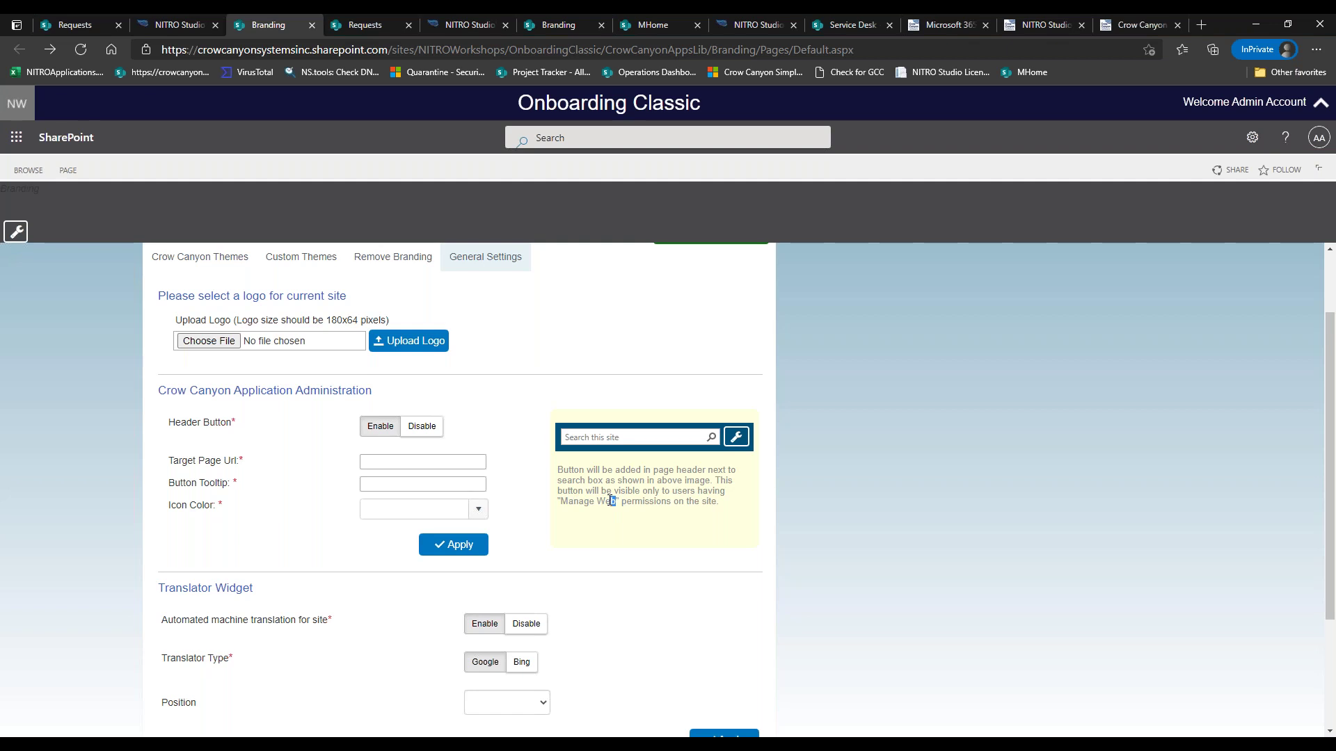
drag(611, 501, 613, 502)
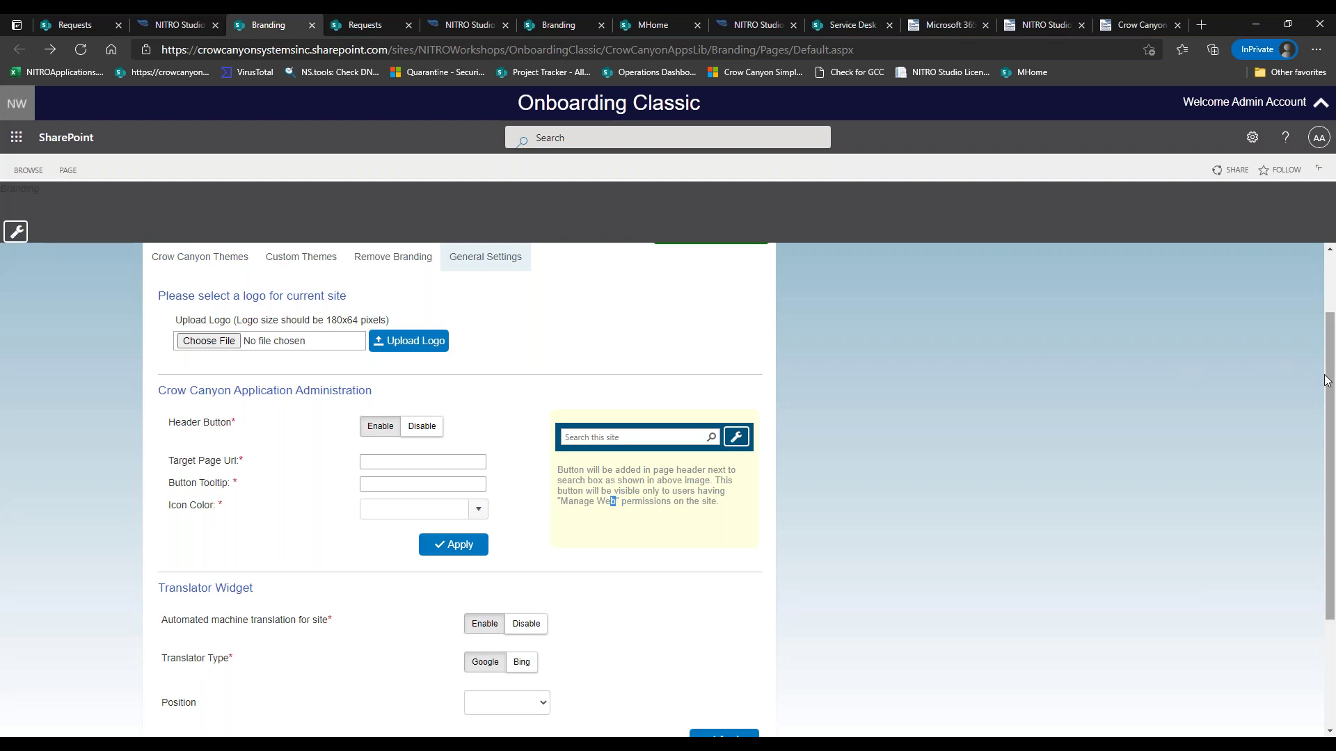
Step: Examine the Translator Widget settings, including its position choices, and the NITRO Forms Dialogs option
scroll(1305, 418, down, 2)
scroll(1315, 473, down, 1)
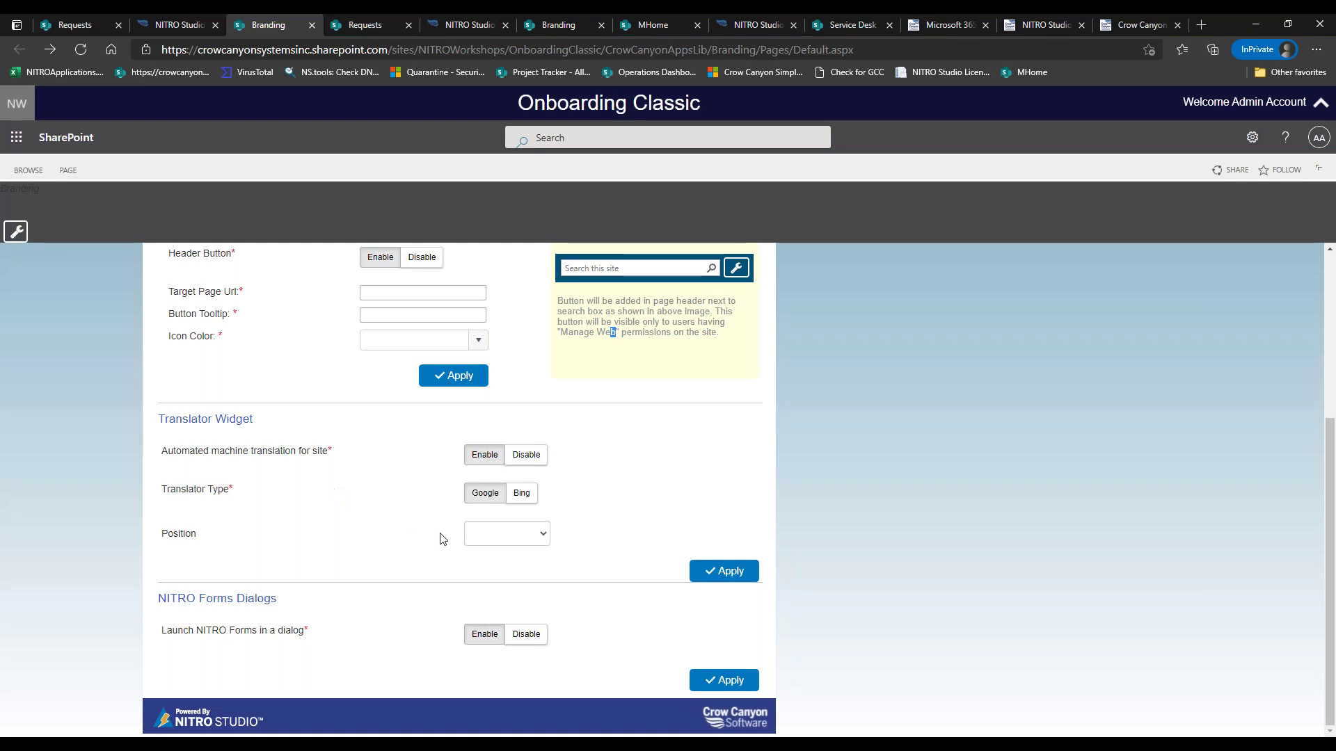
click(516, 535)
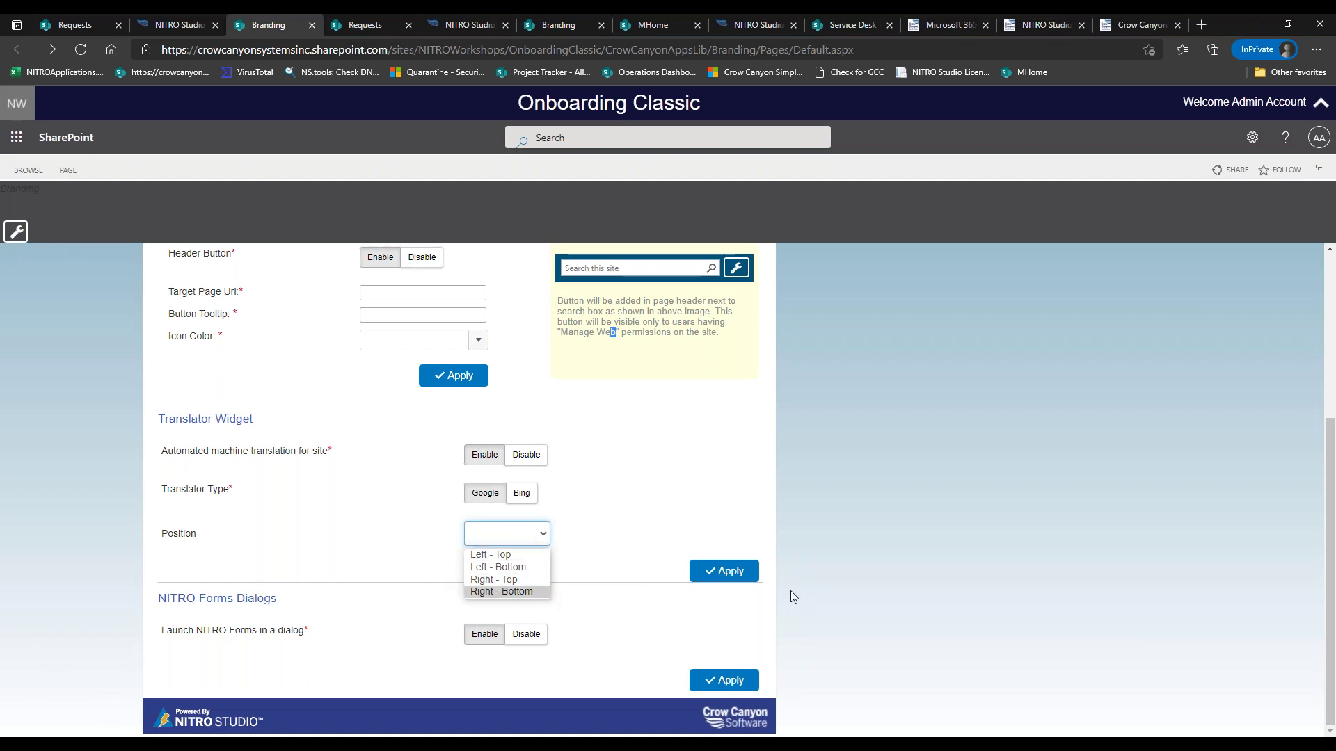
click(333, 504)
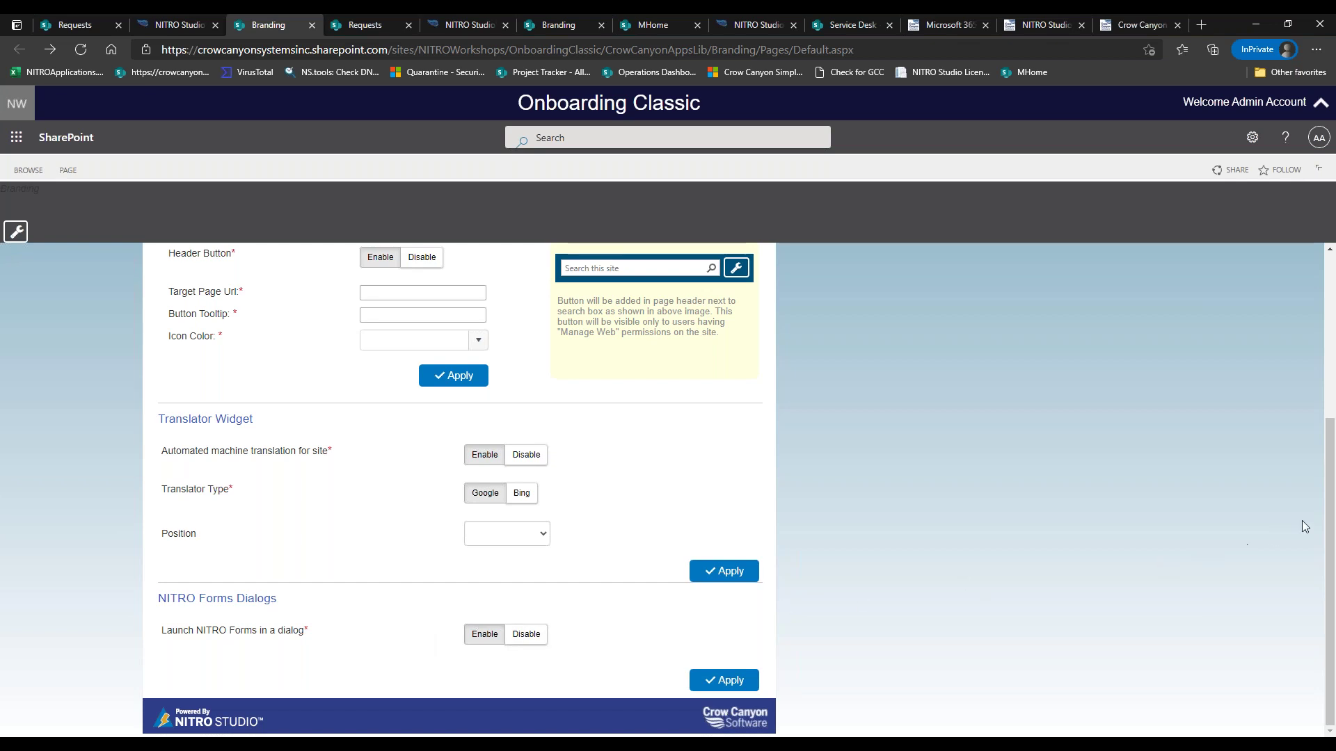
Step: Look over the Crow Canyon Themes gallery and open the new Theme Builder
drag(1329, 510, 1323, 364)
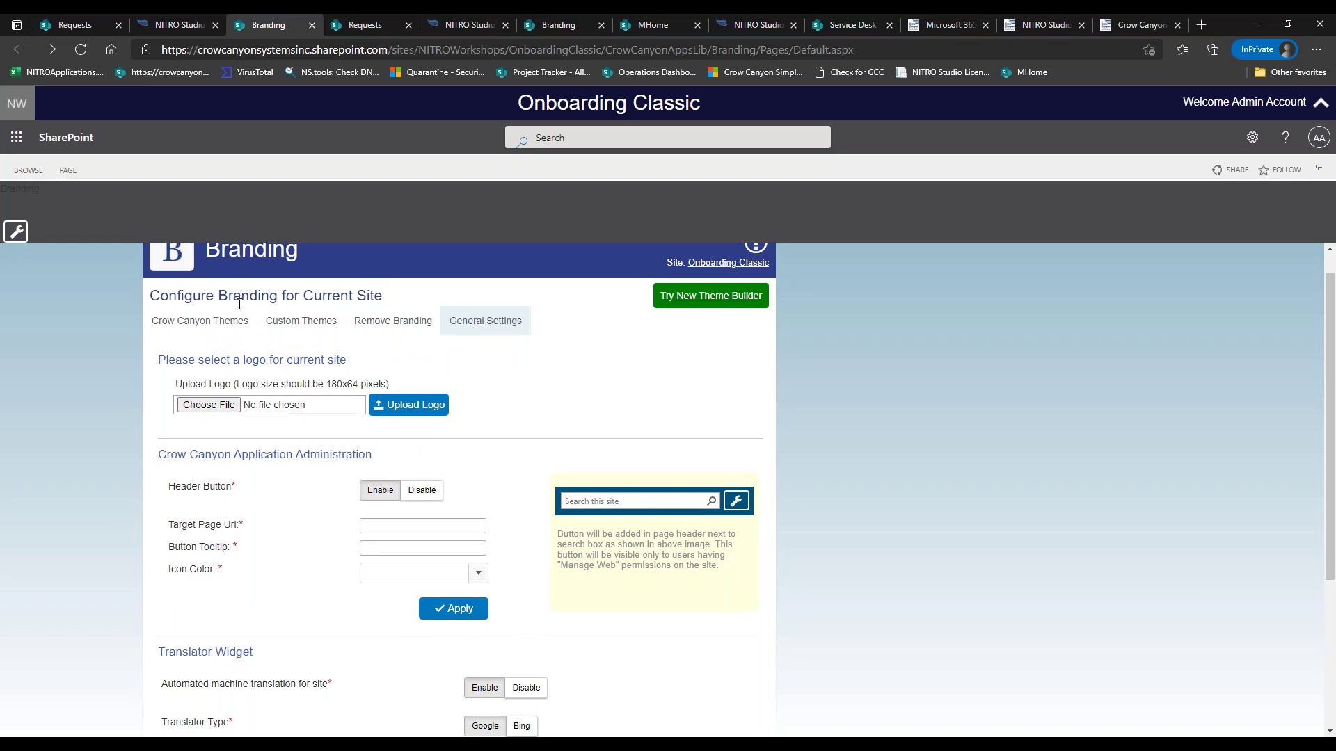
click(199, 320)
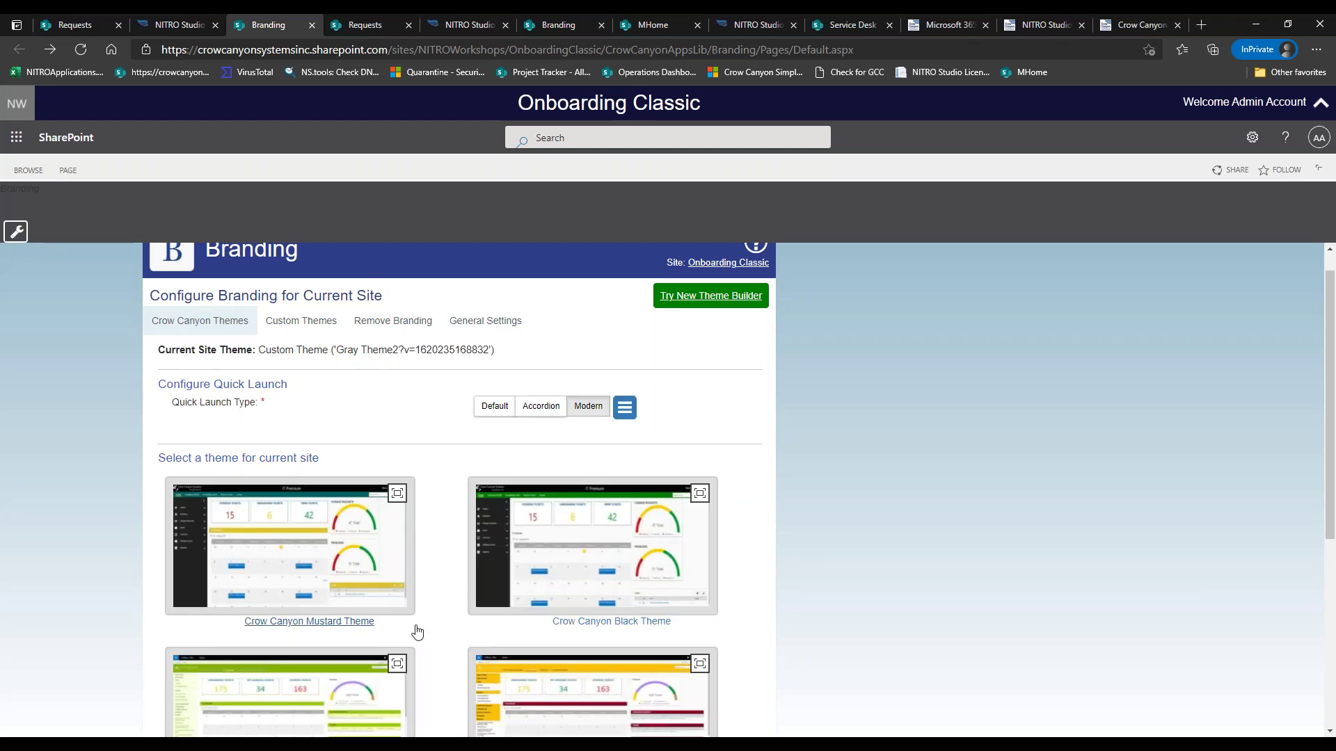
scroll(1291, 376, down, 4)
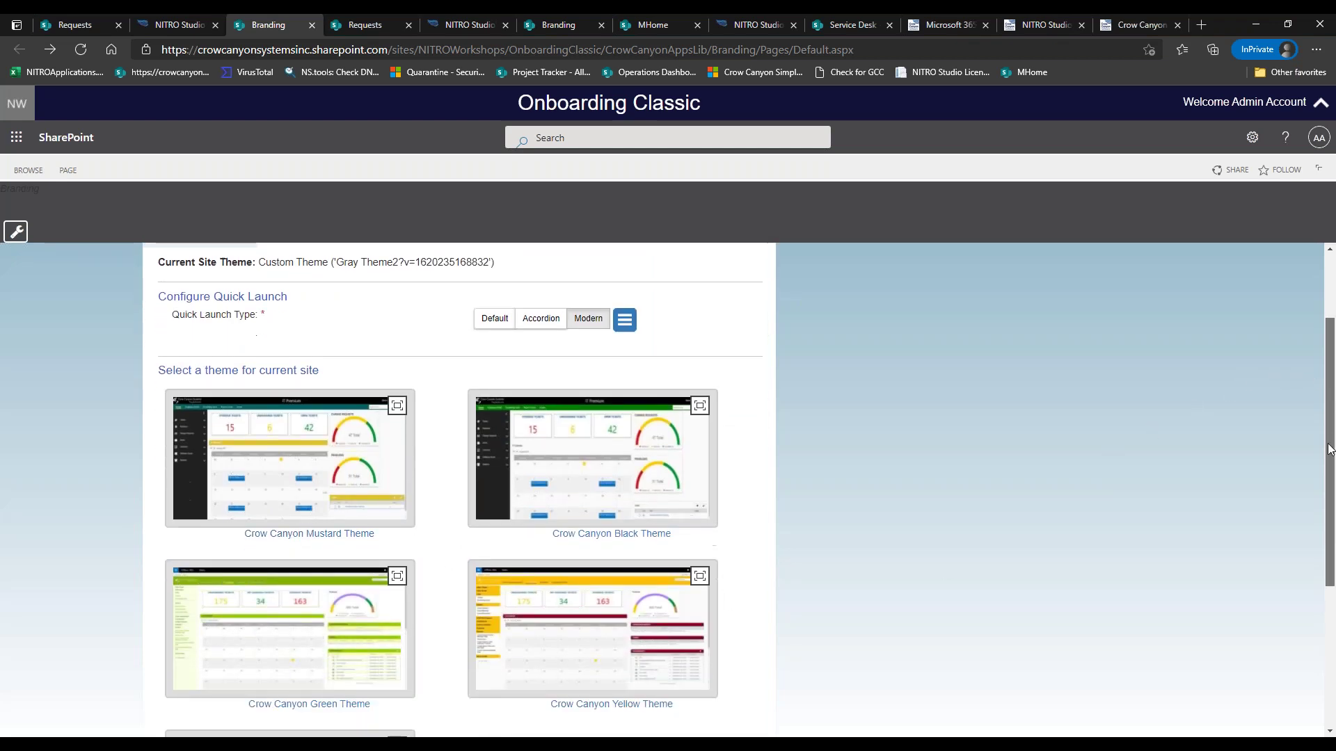
scroll(1299, 316, up, 5)
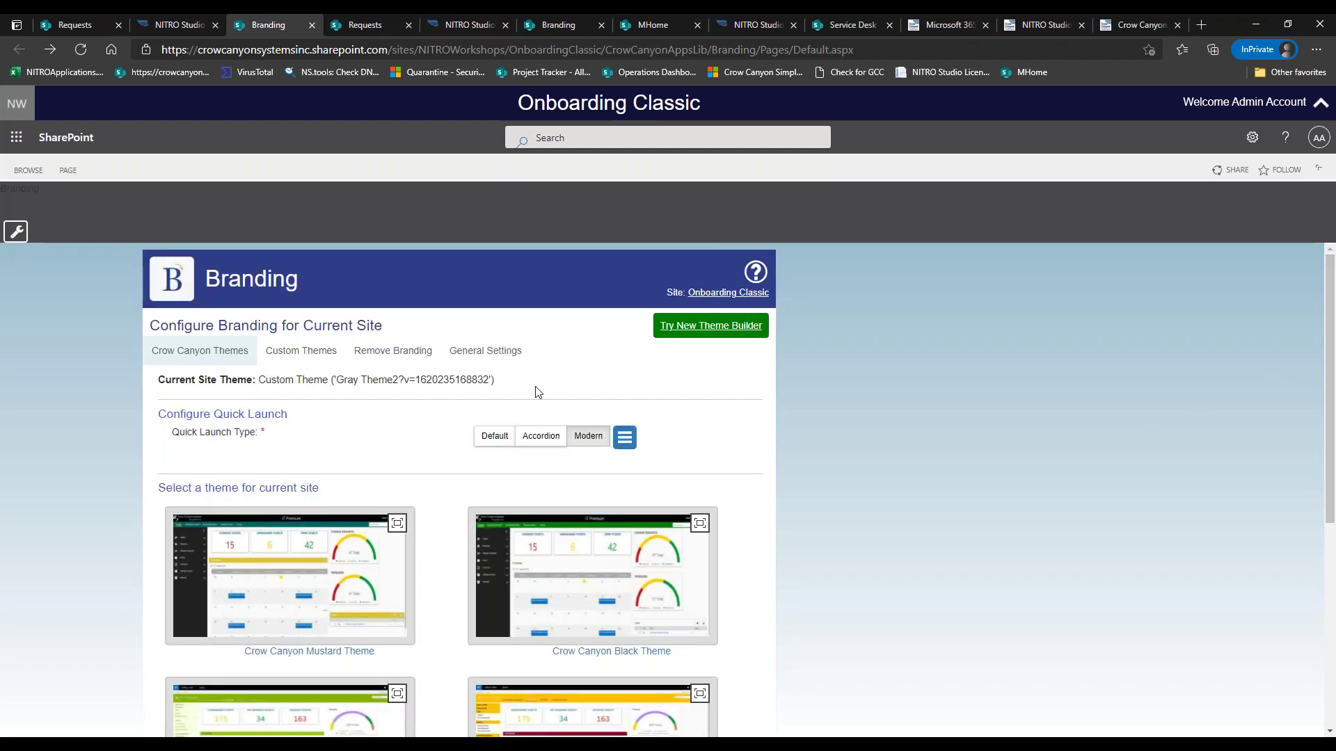
click(711, 327)
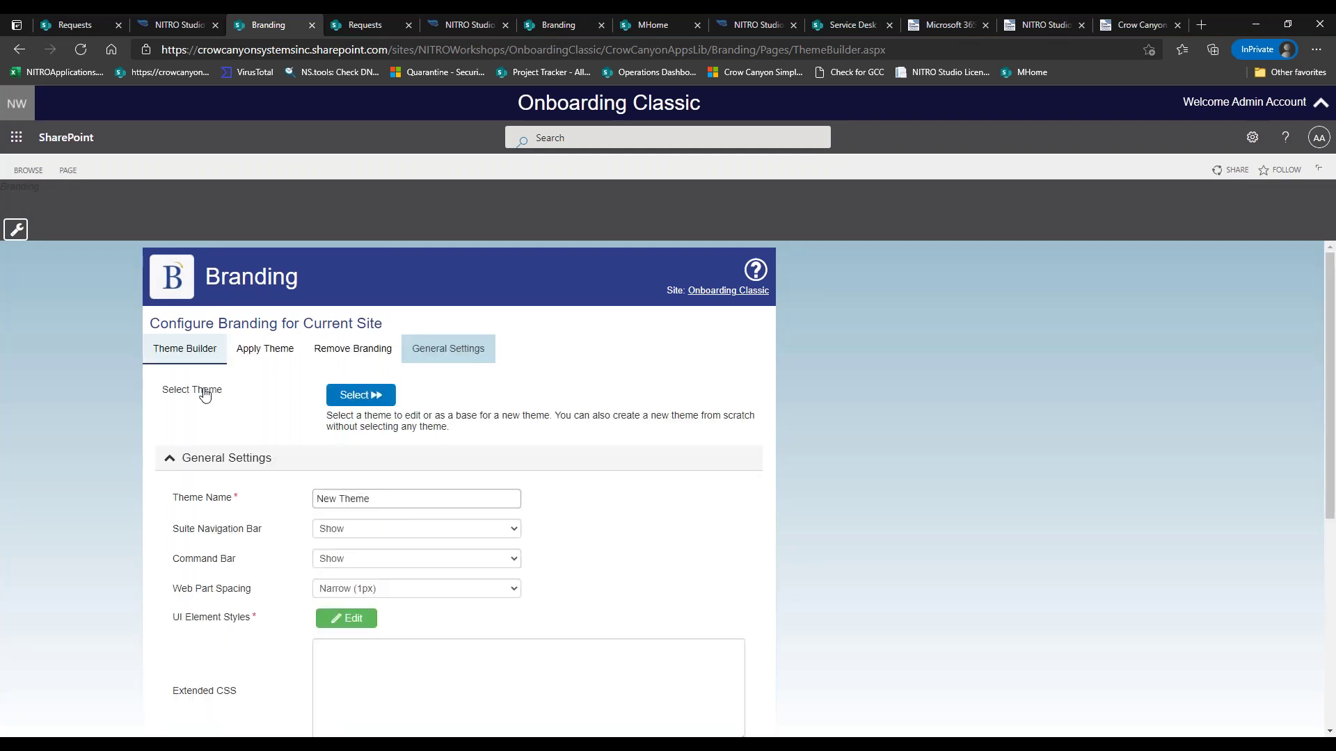
Step: Review the new General Settings sections for application administration, forms dialogs and site logo, and return to the Theme Builder settings
click(421, 354)
click(290, 485)
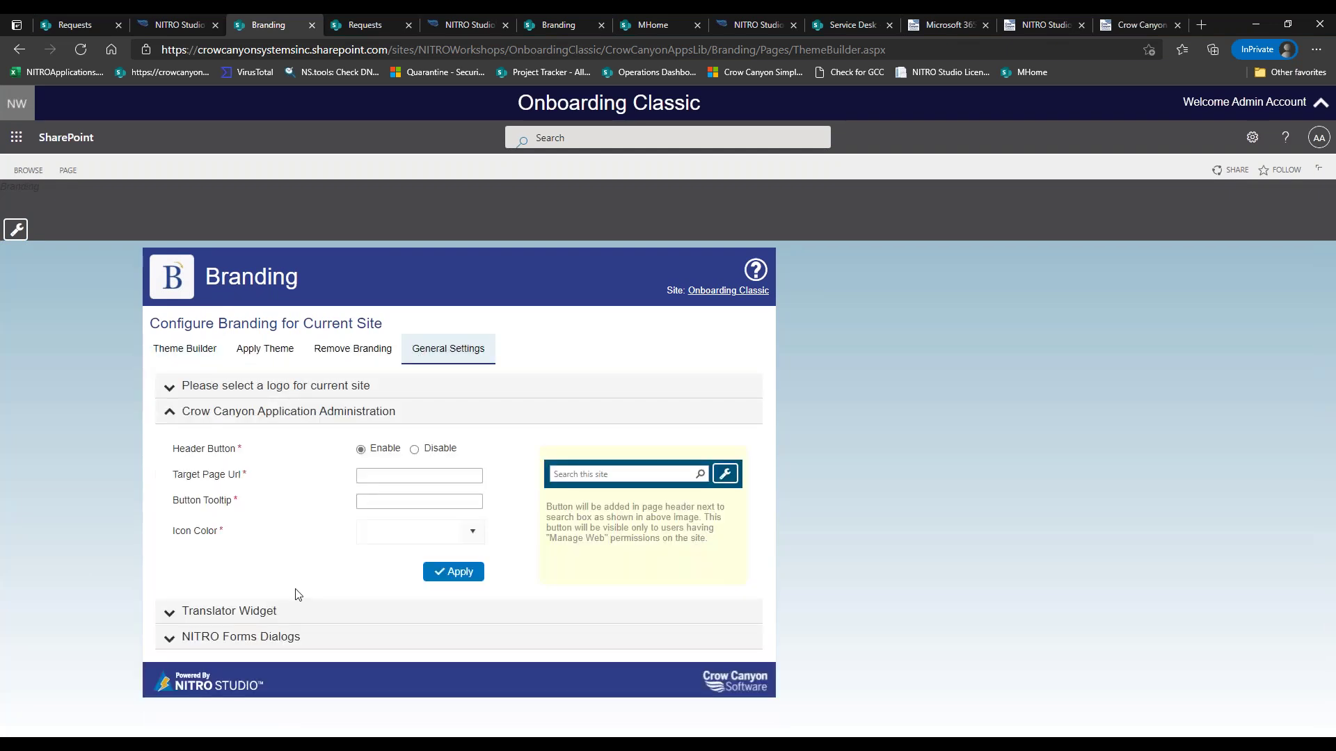
click(293, 610)
click(292, 614)
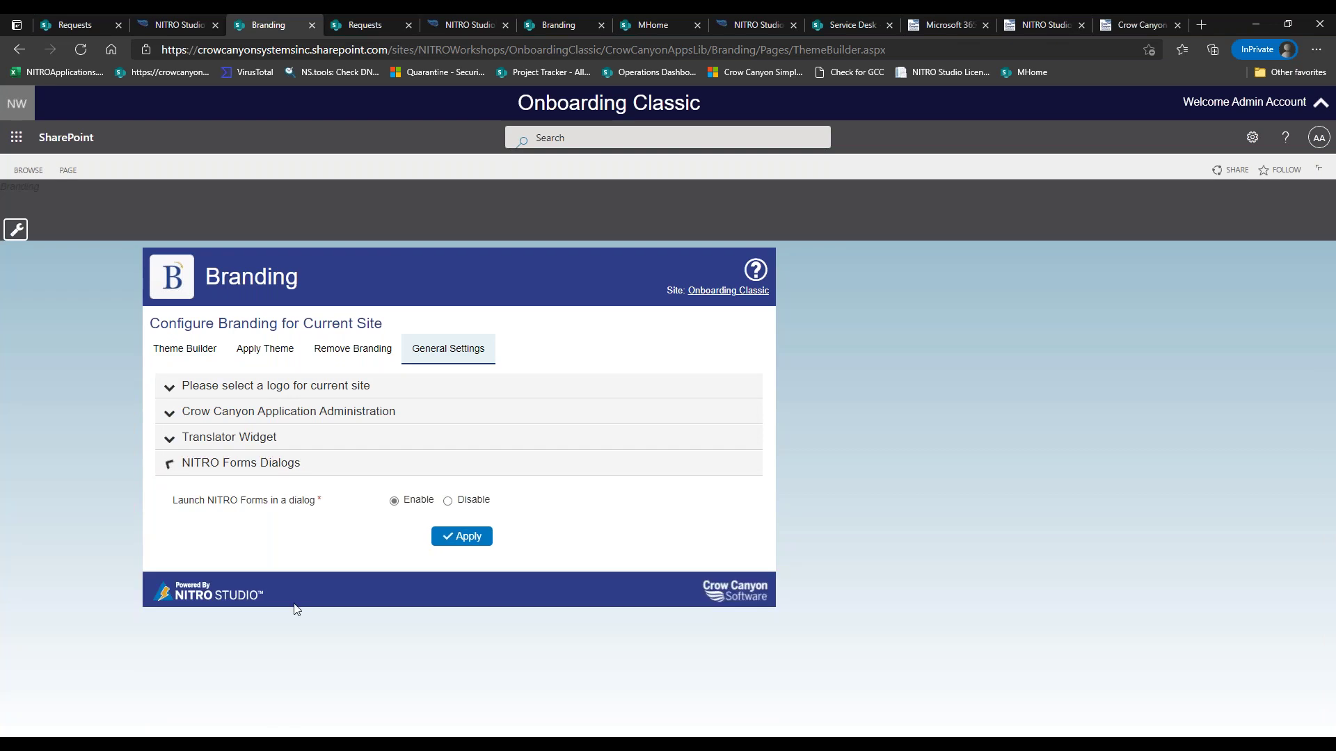
click(308, 394)
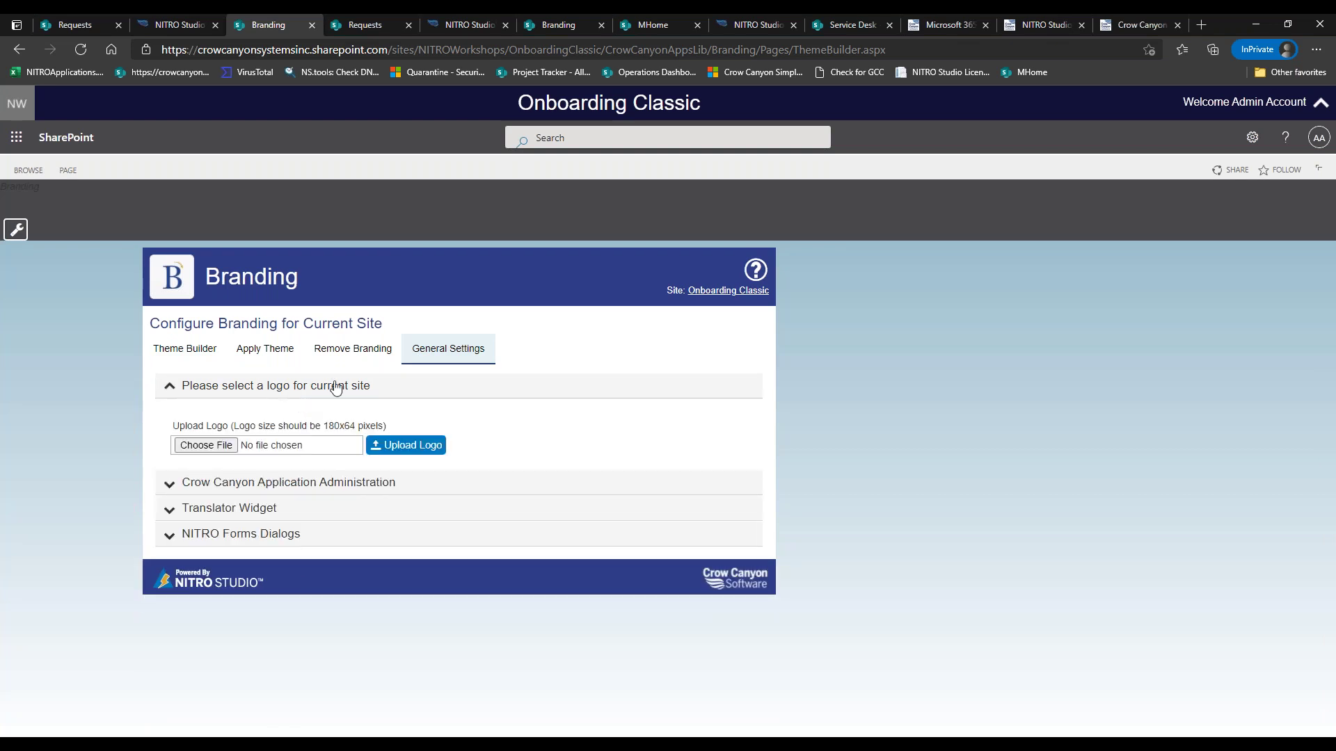
click(219, 362)
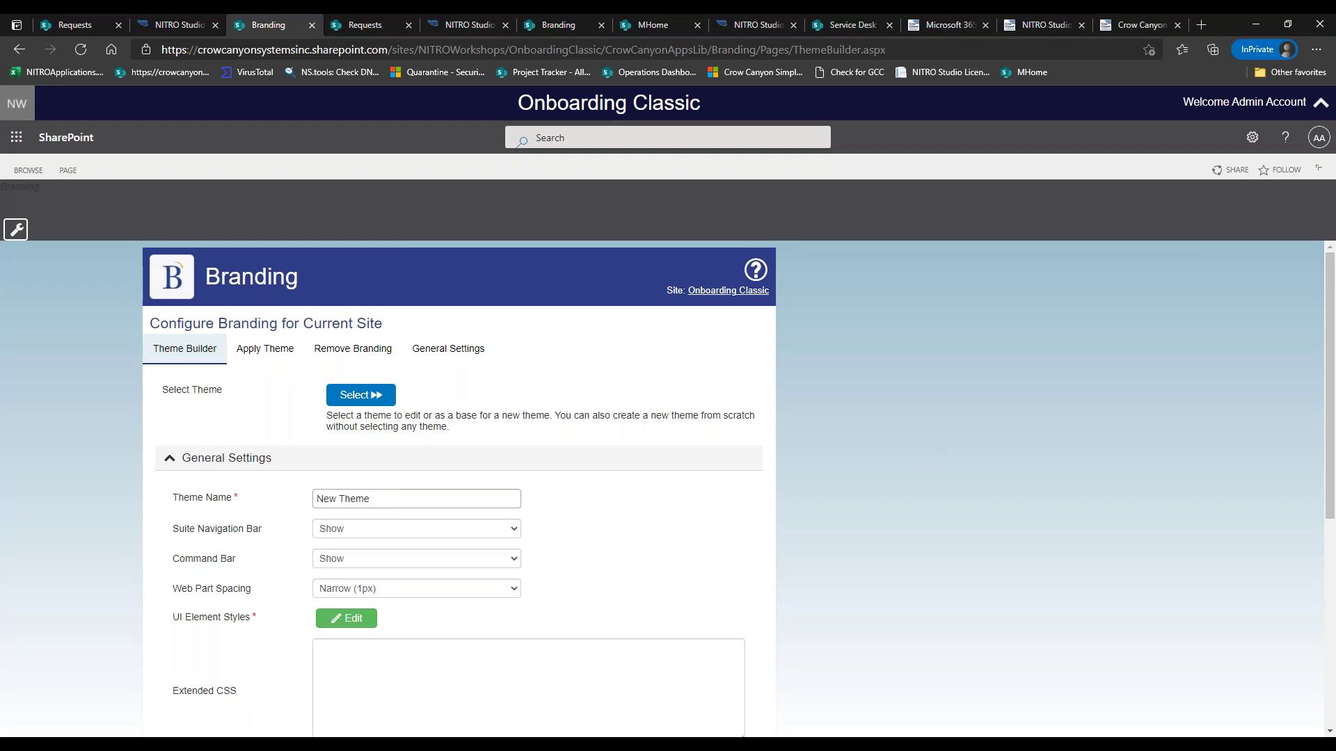
Step: Choose the predefined Gray Theme as the base theme and name the new theme Gray Theme Custom
drag(1331, 351, 1331, 377)
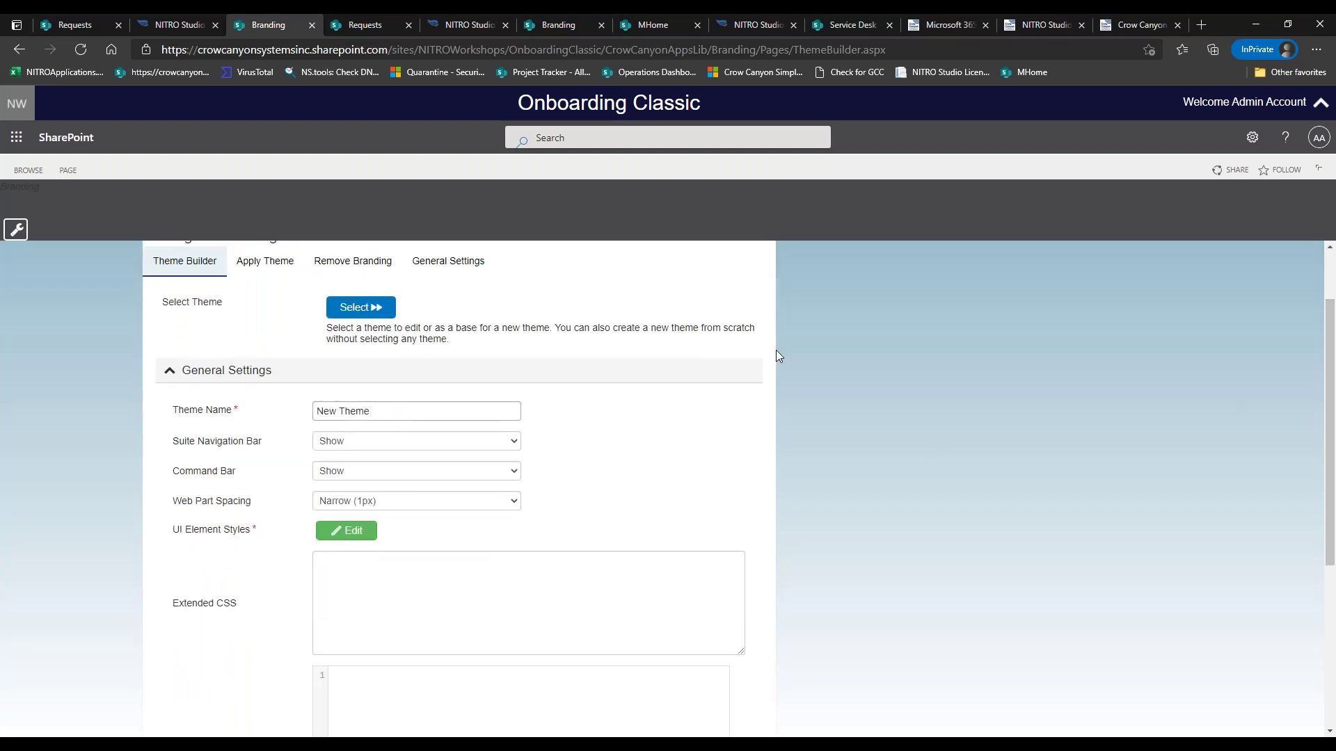
click(363, 308)
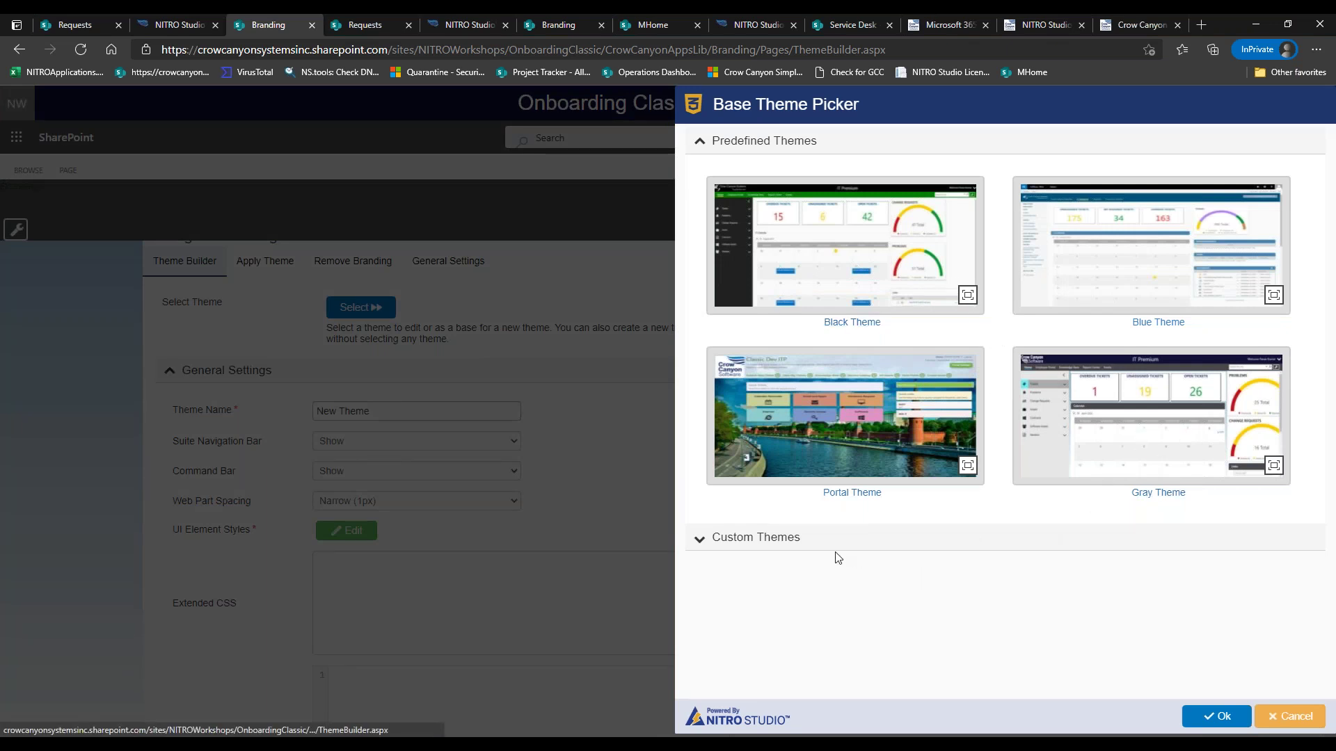
click(792, 540)
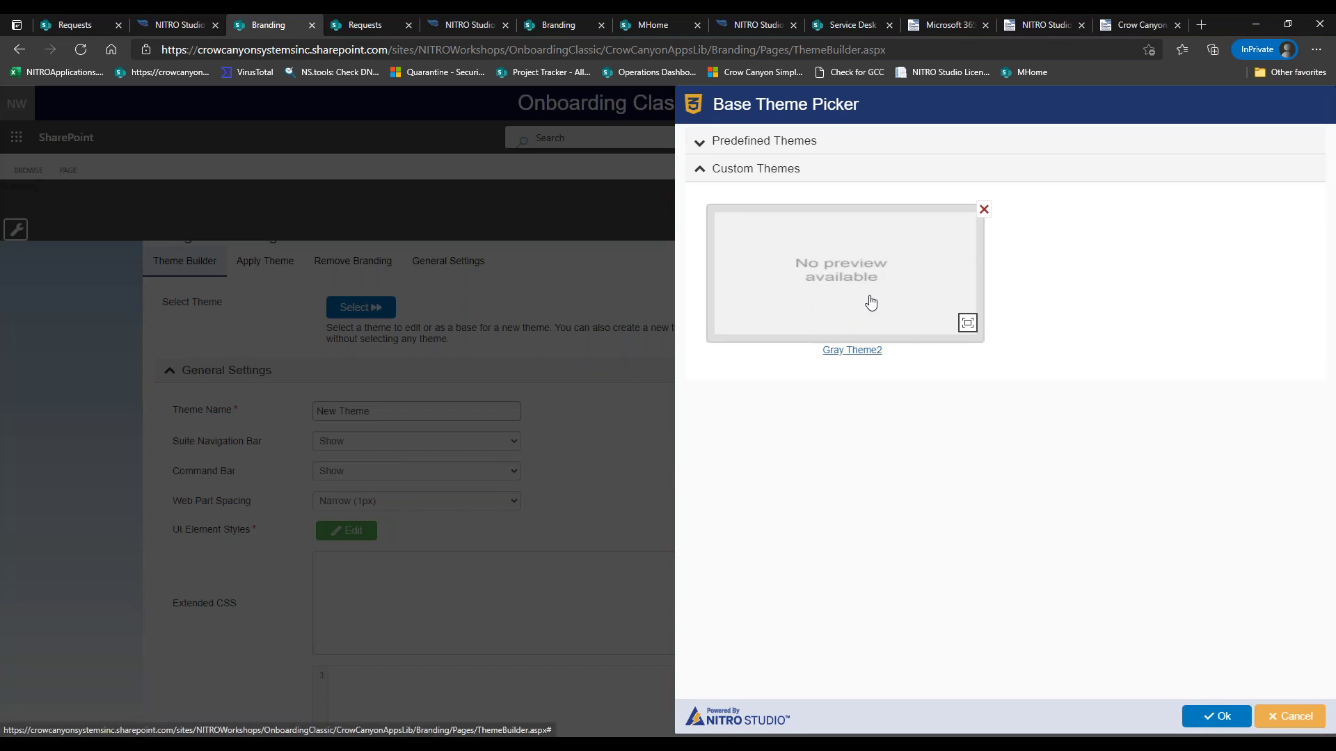
click(744, 146)
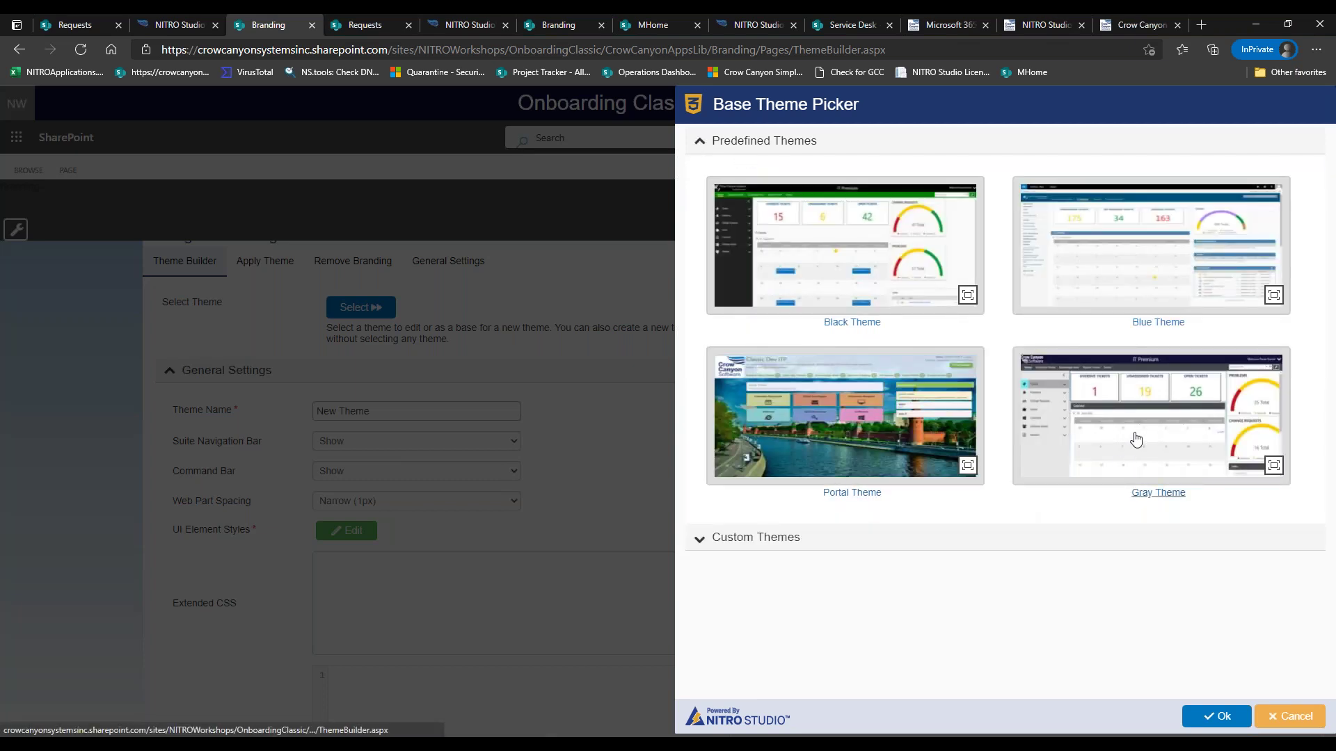
click(1137, 394)
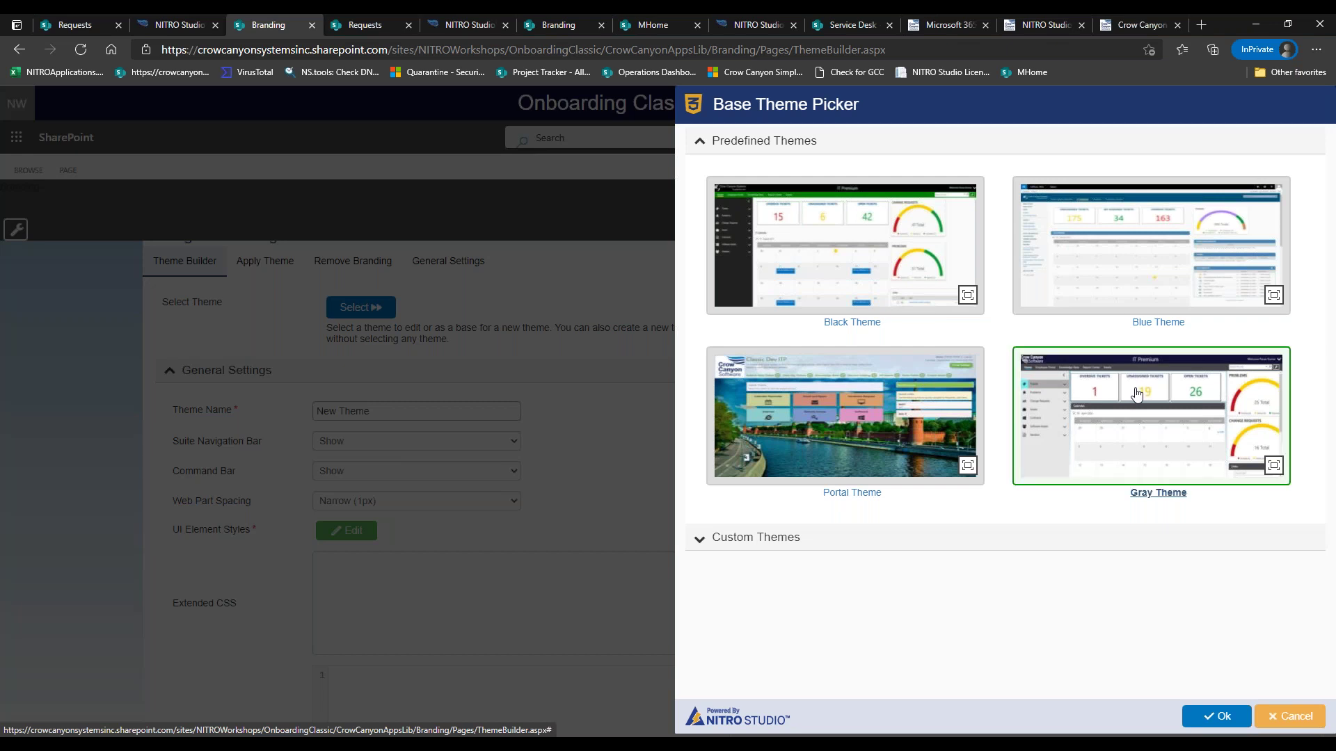
click(1201, 726)
click(433, 402)
text(Custom)
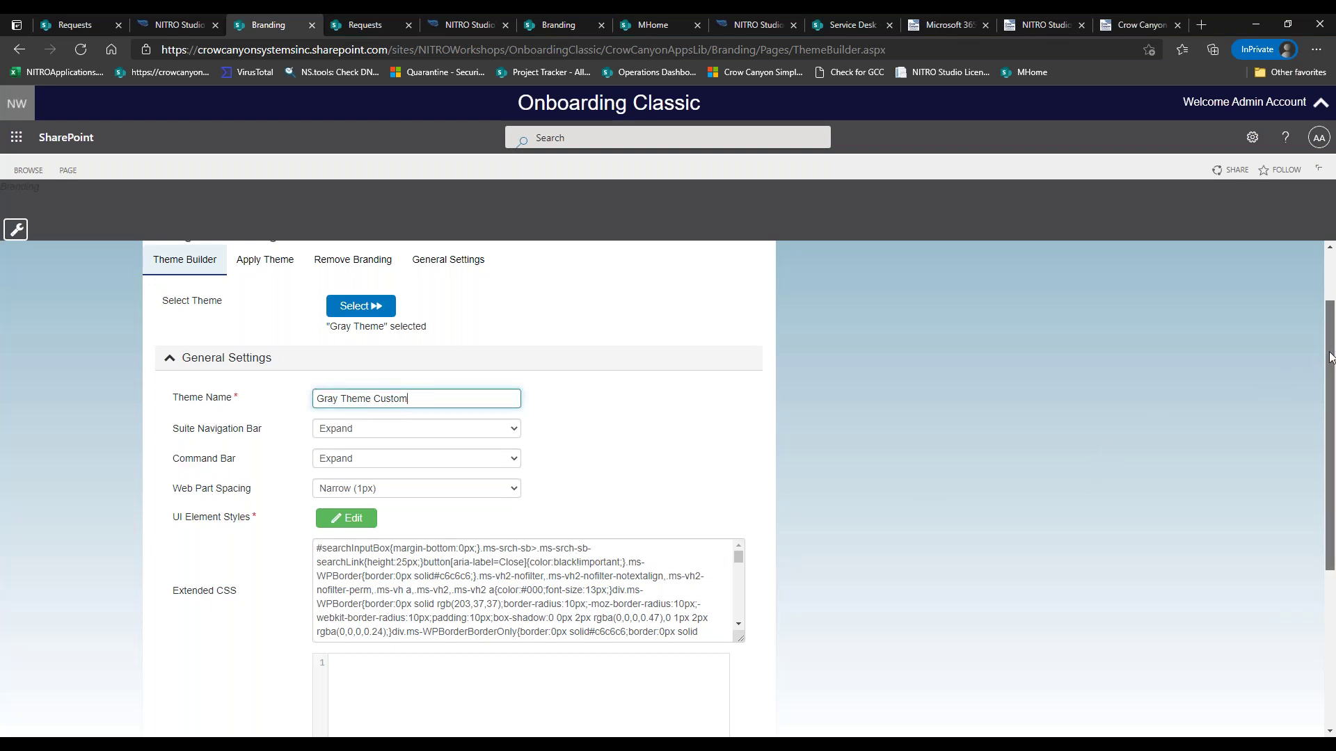
Step: Examine the site title header, the suite navigation bar and the SharePoint settings pane it gives access to
drag(1329, 350, 1329, 378)
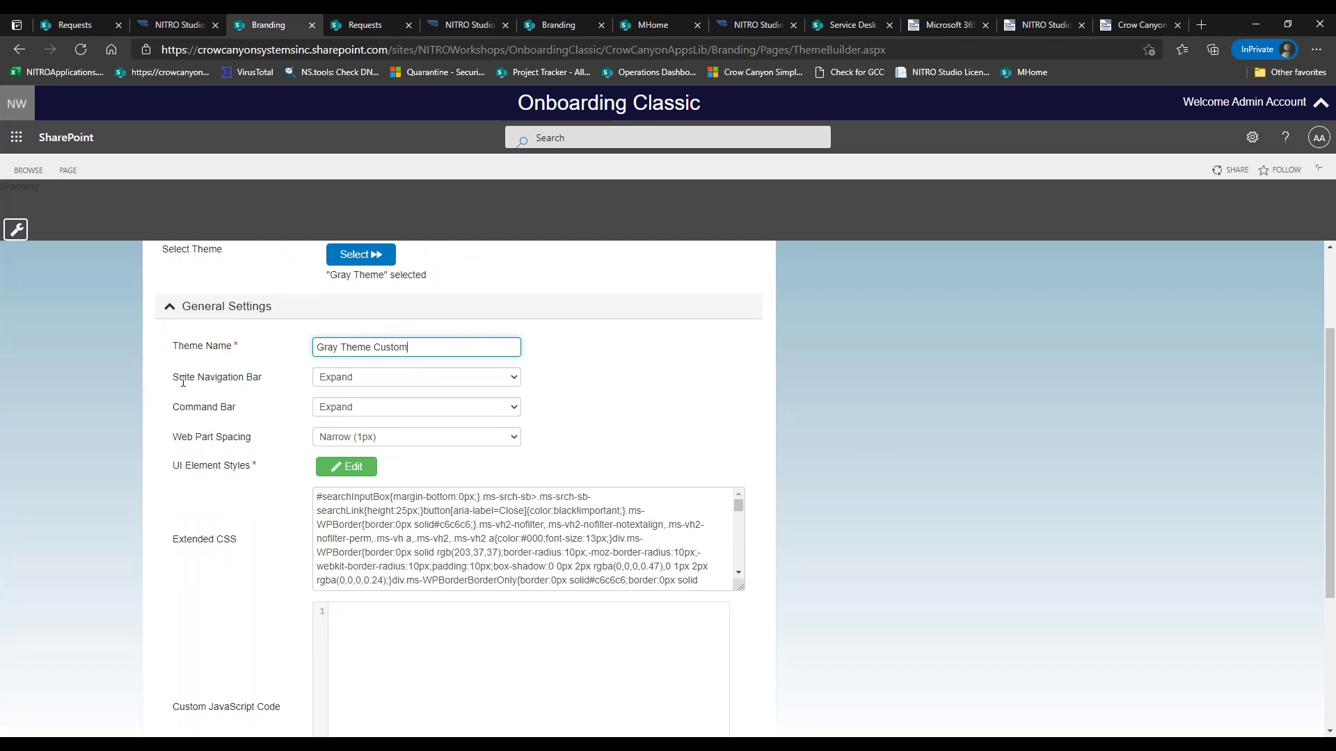
drag(519, 105, 1315, 106)
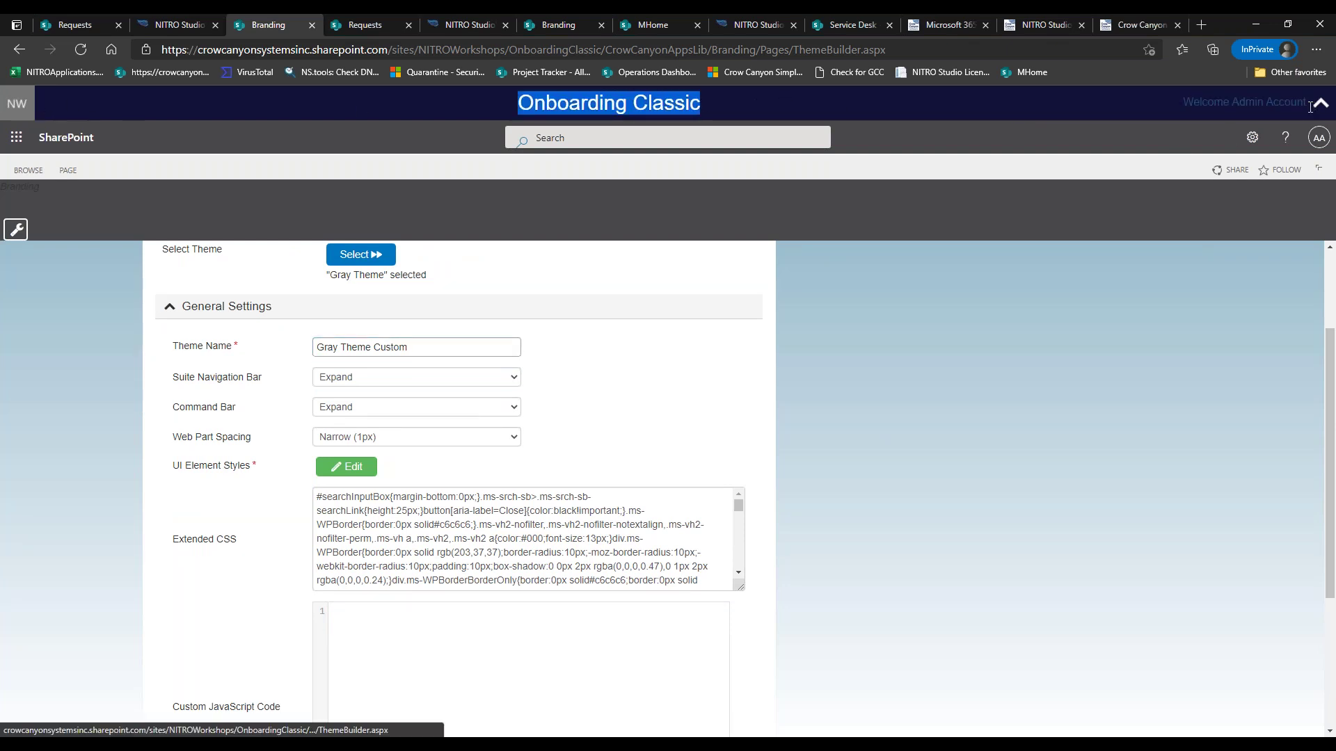
click(1218, 138)
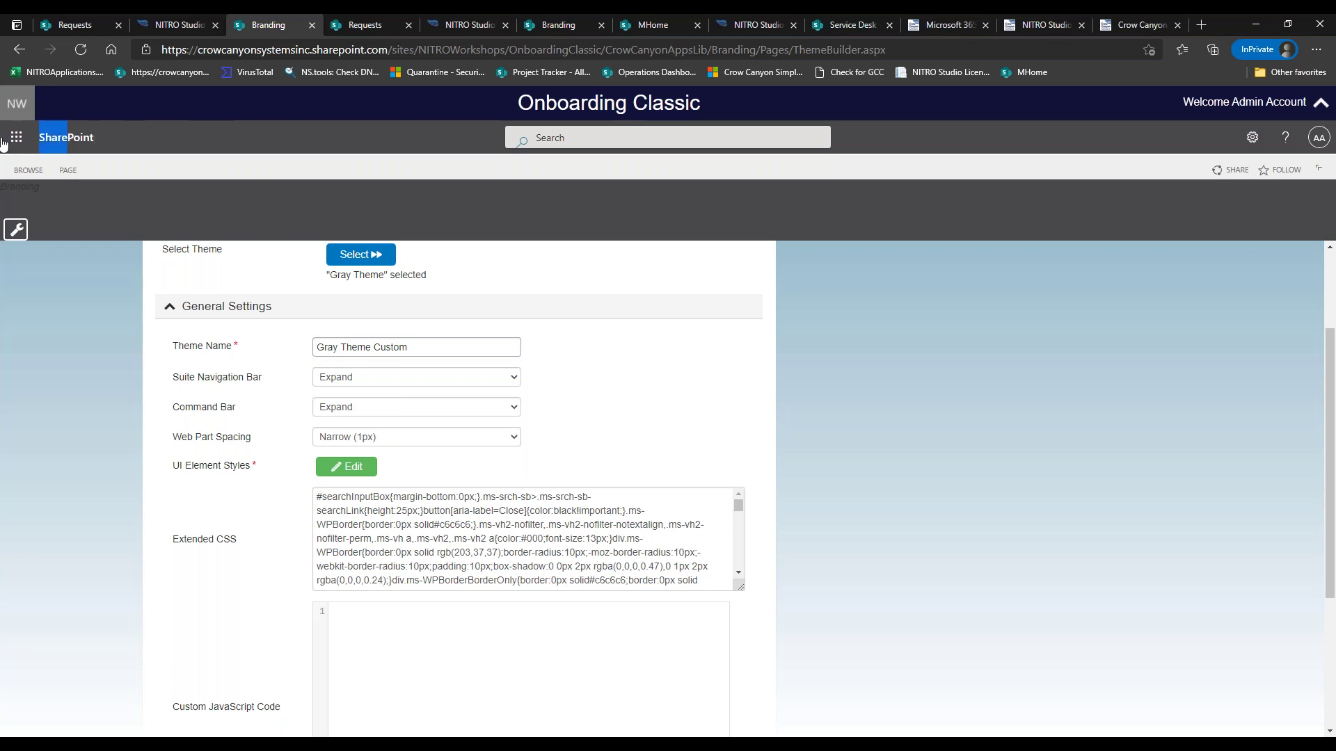
click(1252, 137)
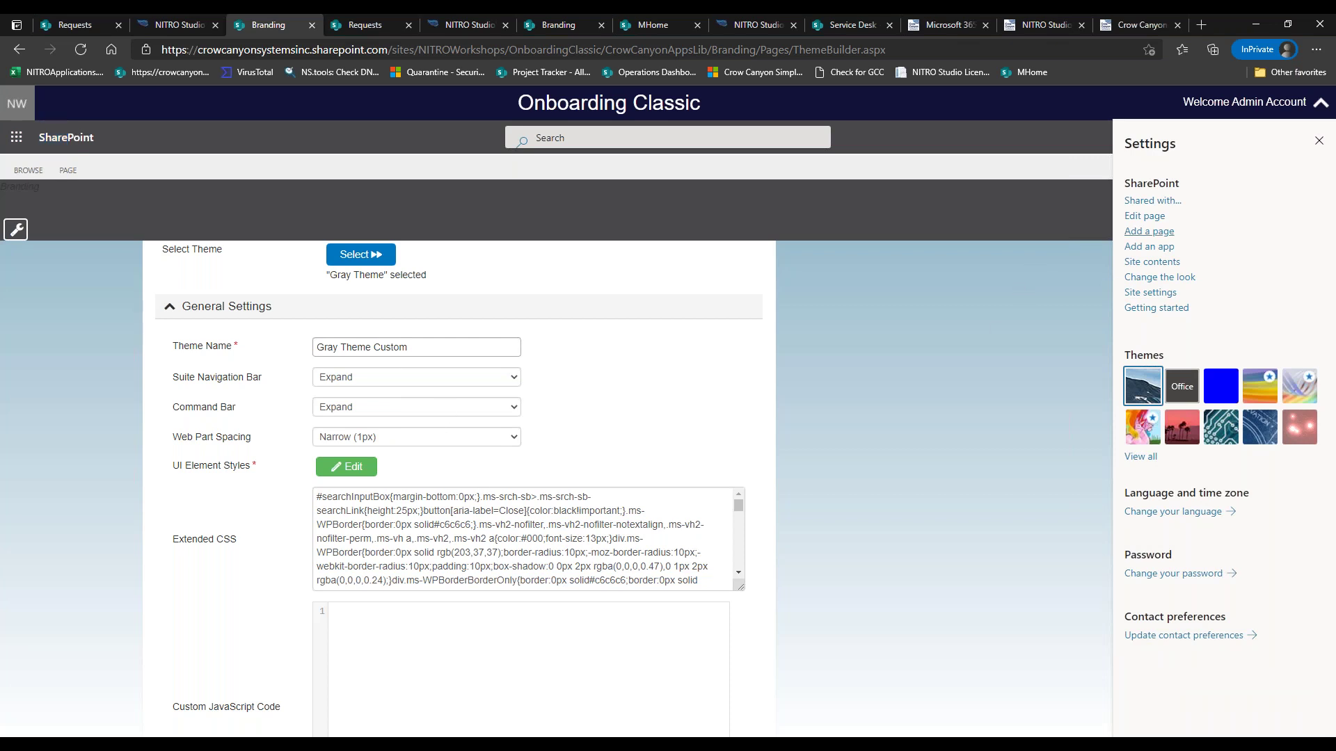
click(1318, 140)
Step: Try the Collapse option for the Suite Navigation Bar and test hiding and showing the bars from the site header
click(412, 379)
click(390, 421)
click(1322, 104)
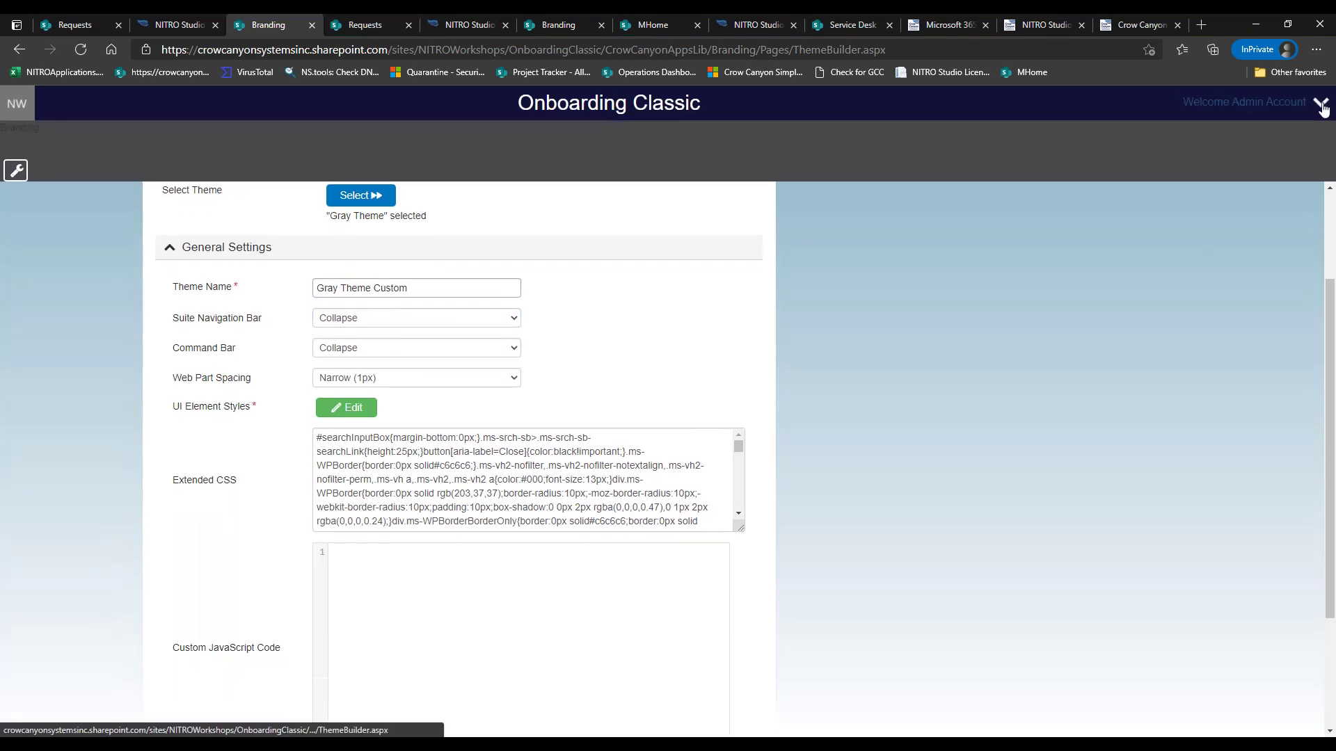
click(1321, 103)
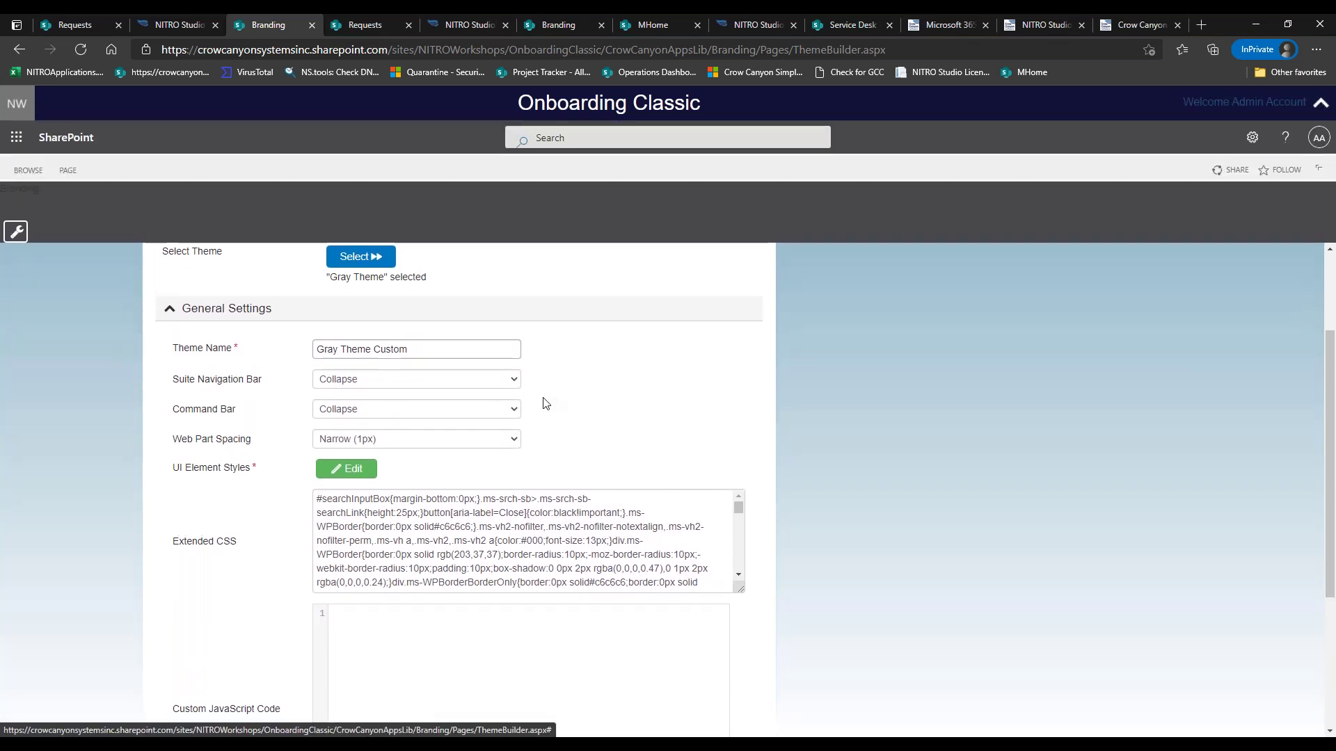
Step: Try combinations of Expand, Collapse and Show for the Suite Navigation Bar and Command Bar
click(462, 381)
click(401, 425)
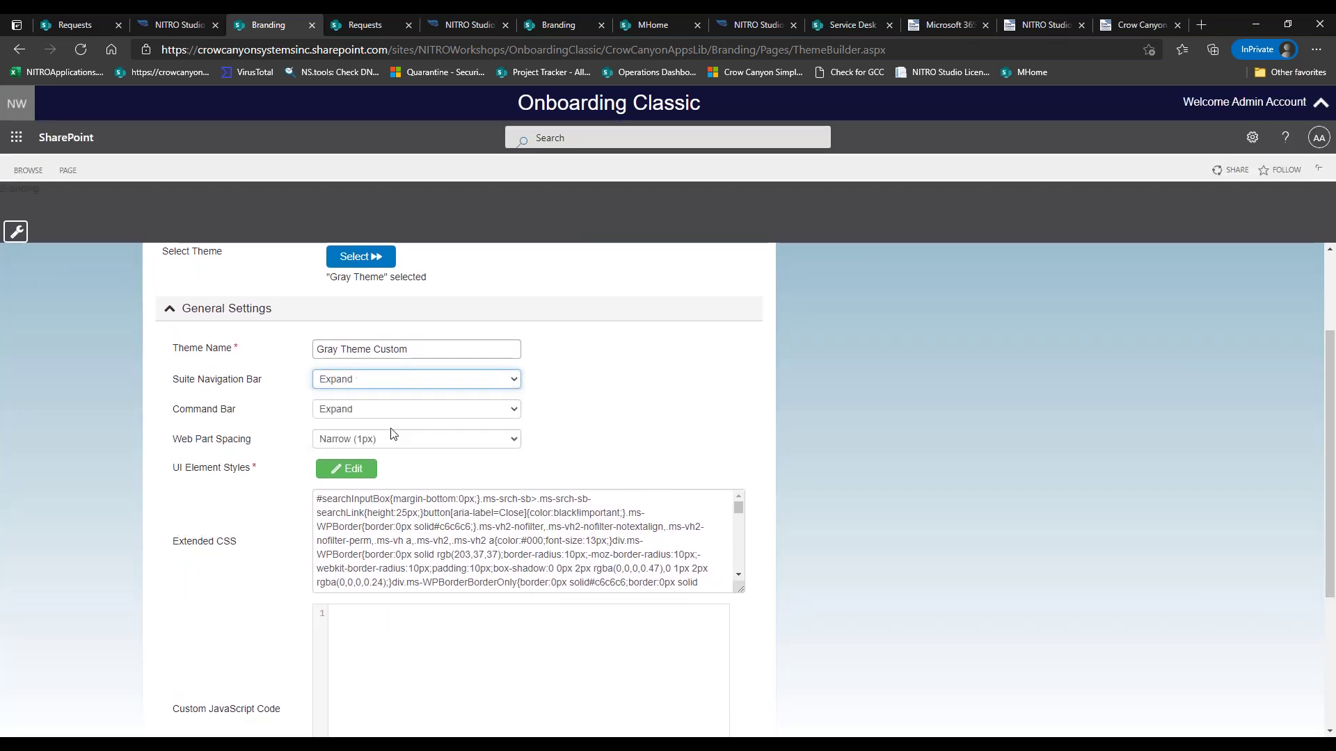
click(389, 412)
click(365, 451)
click(382, 382)
click(365, 401)
click(385, 410)
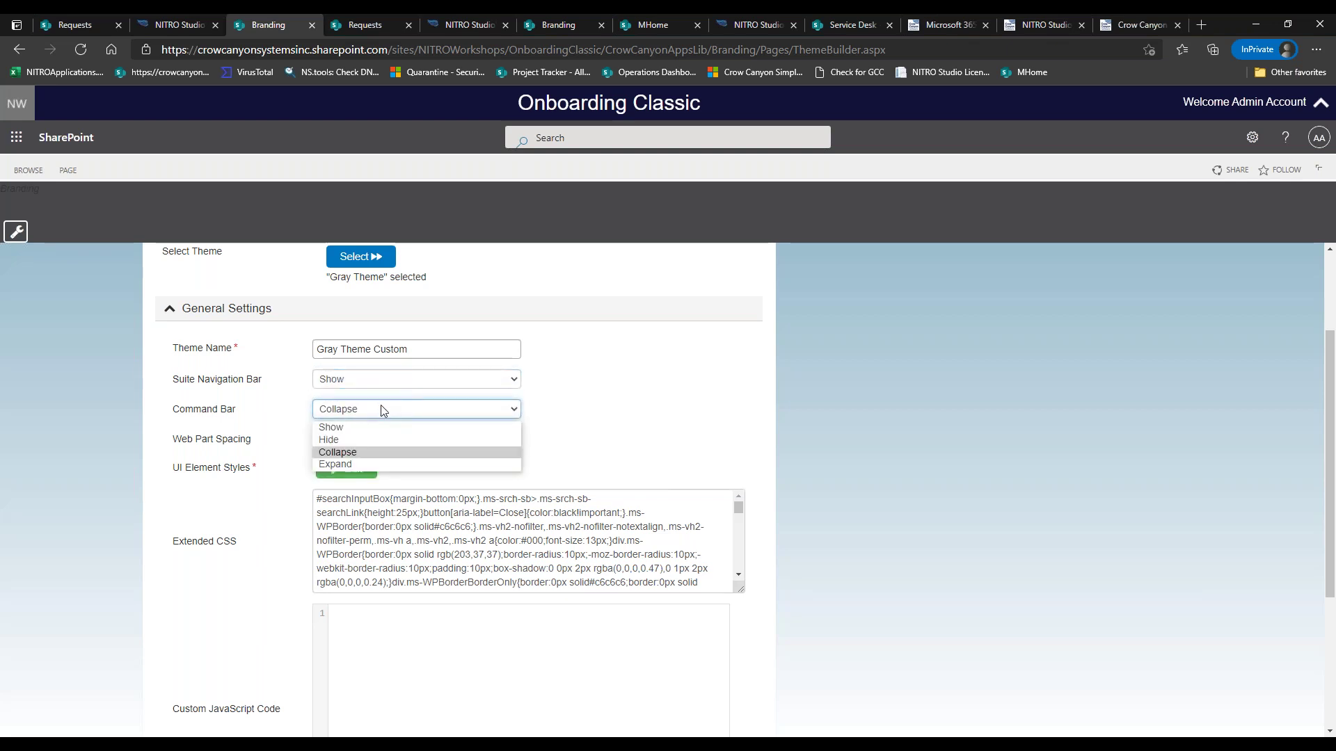
click(668, 379)
click(450, 410)
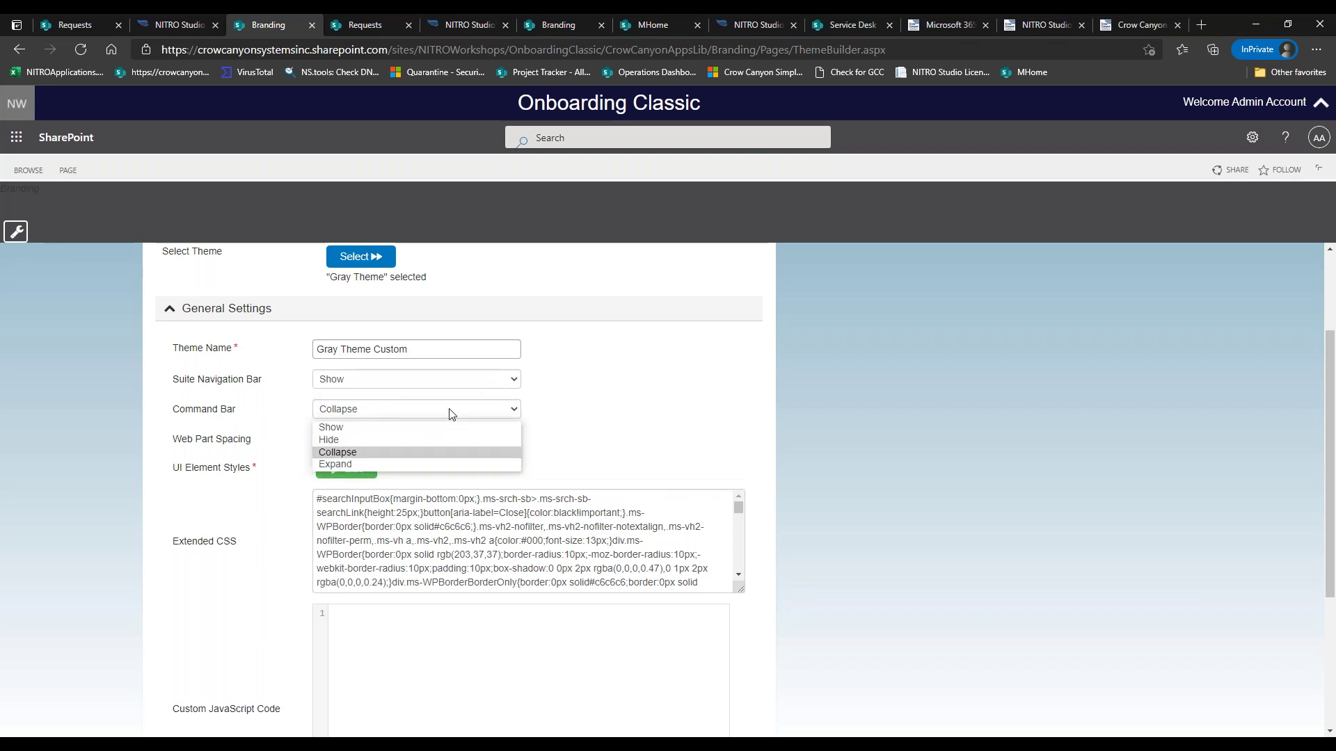
click(367, 427)
Step: Switch the Suite Navigation Bar from Show to Collapse and test toggling the header bars again
click(381, 379)
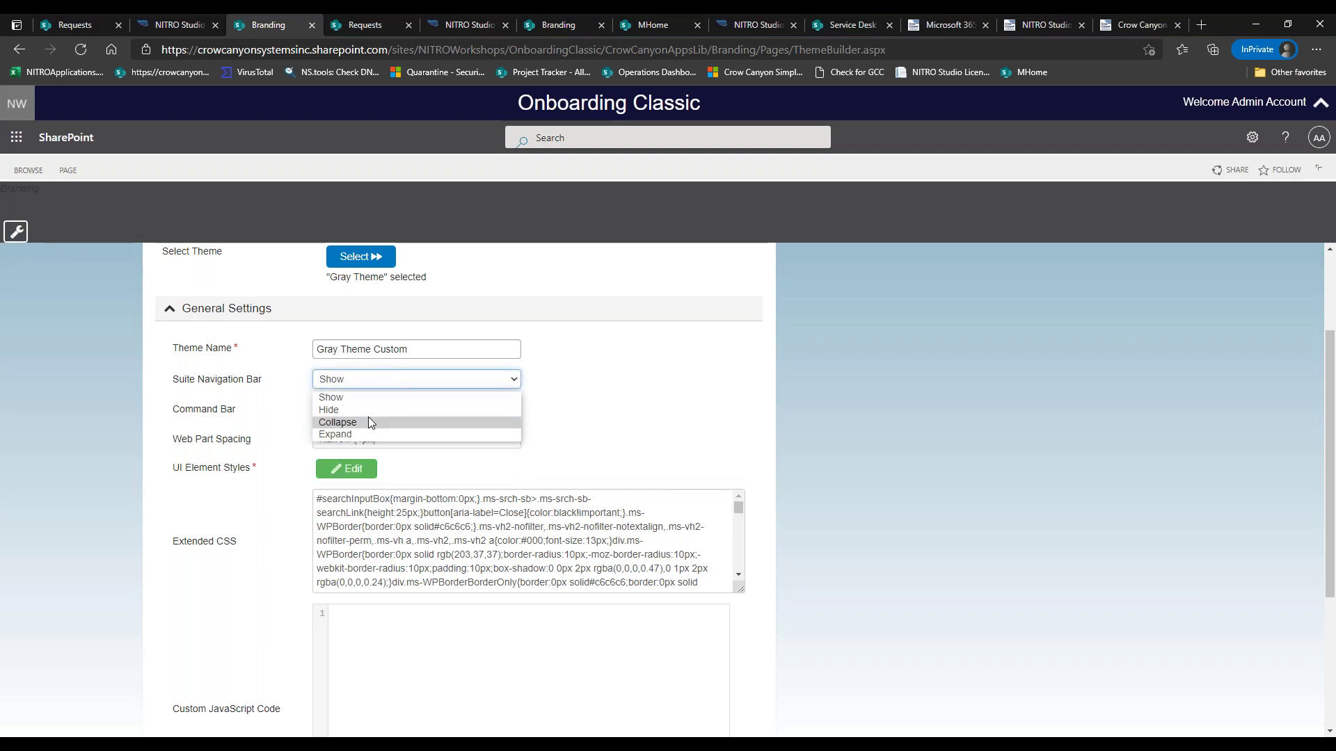
click(370, 420)
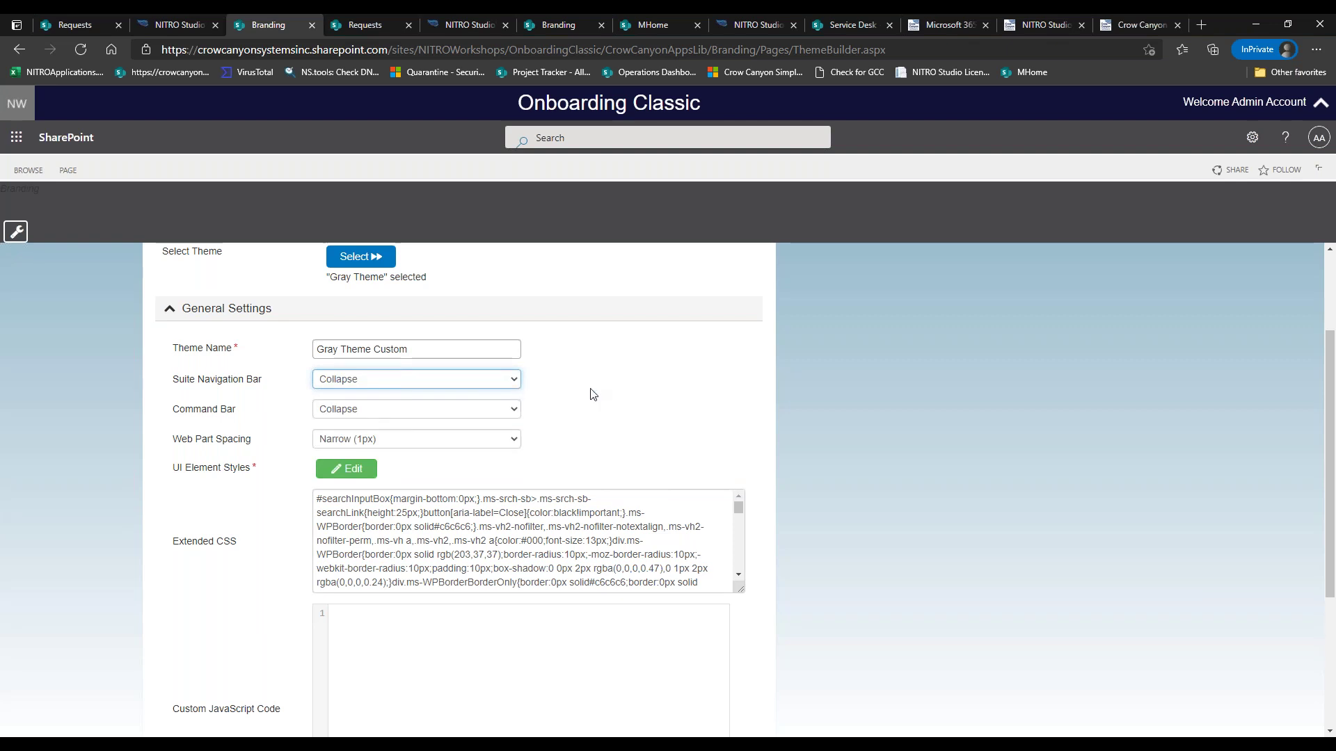
click(1319, 104)
click(1320, 104)
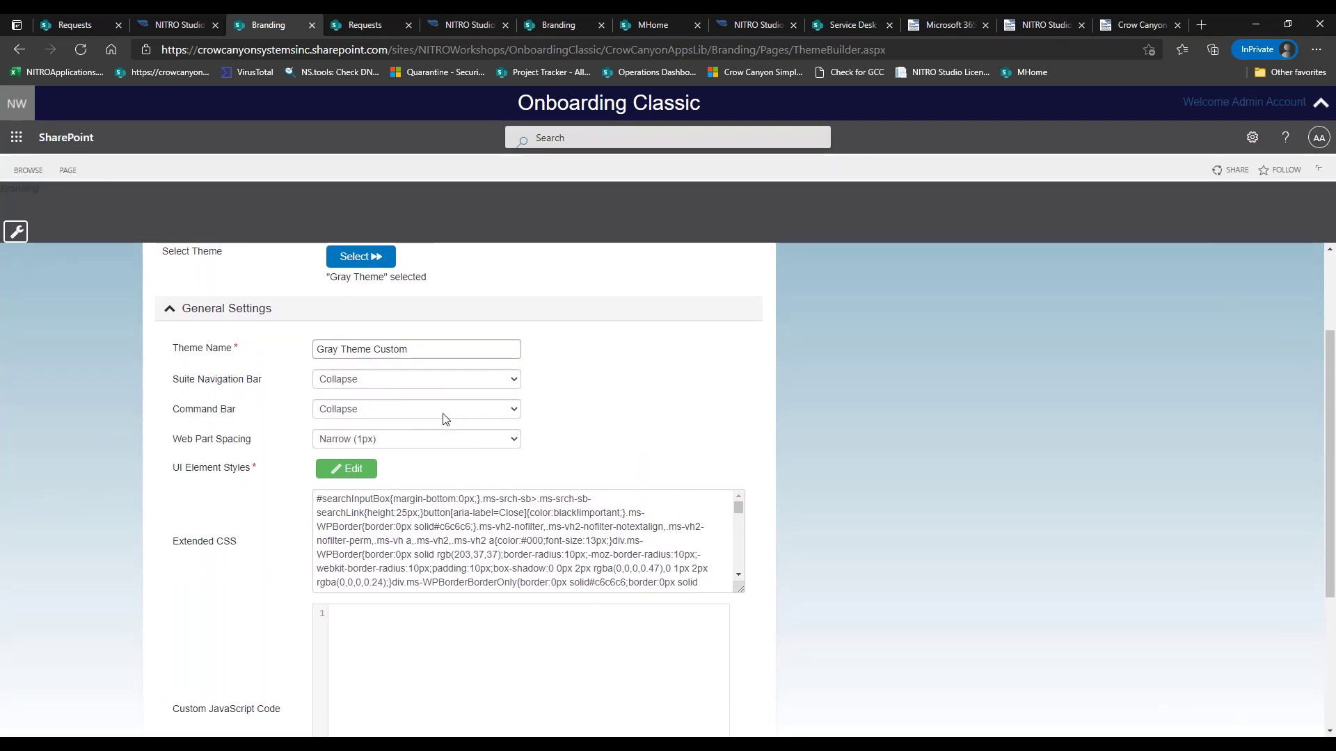
Step: Set the Suite Navigation Bar to Expand, and check the header bar toggle and the SharePoint settings pane
click(458, 388)
click(407, 433)
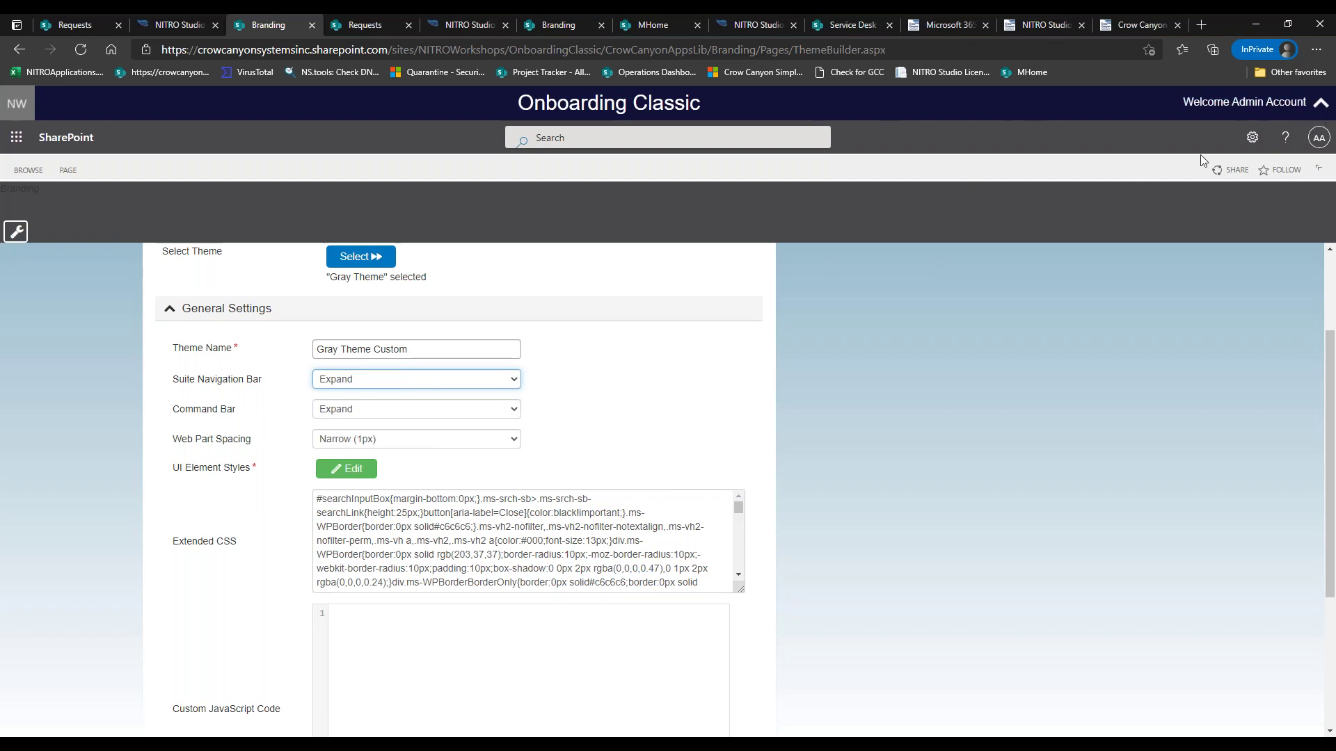
click(1322, 108)
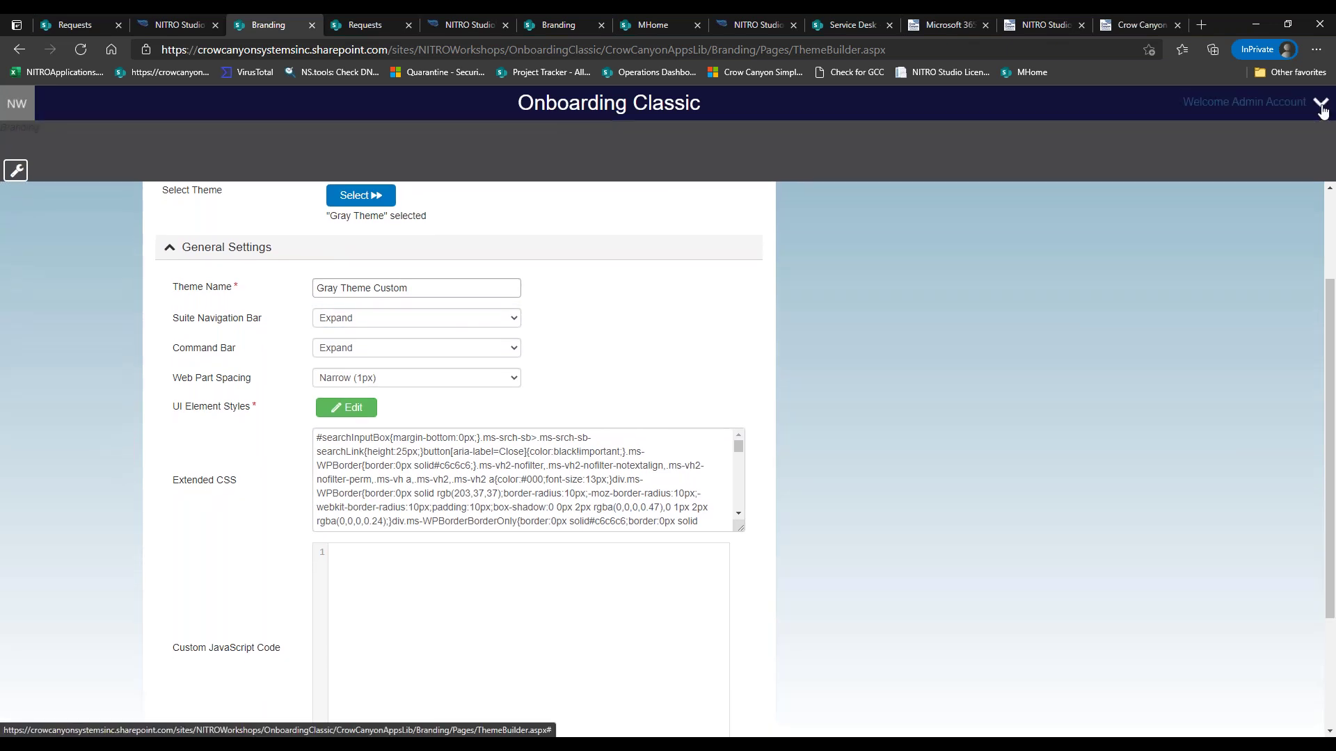
click(1322, 107)
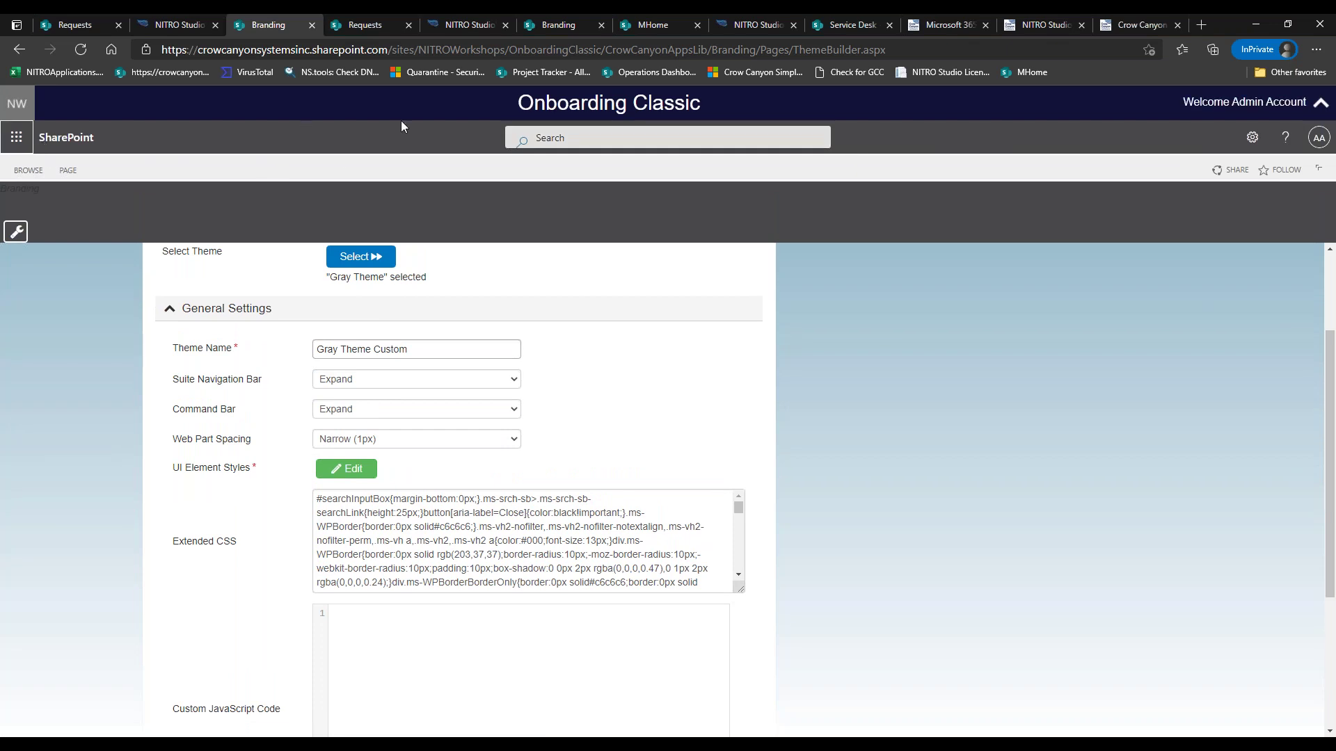
click(1252, 137)
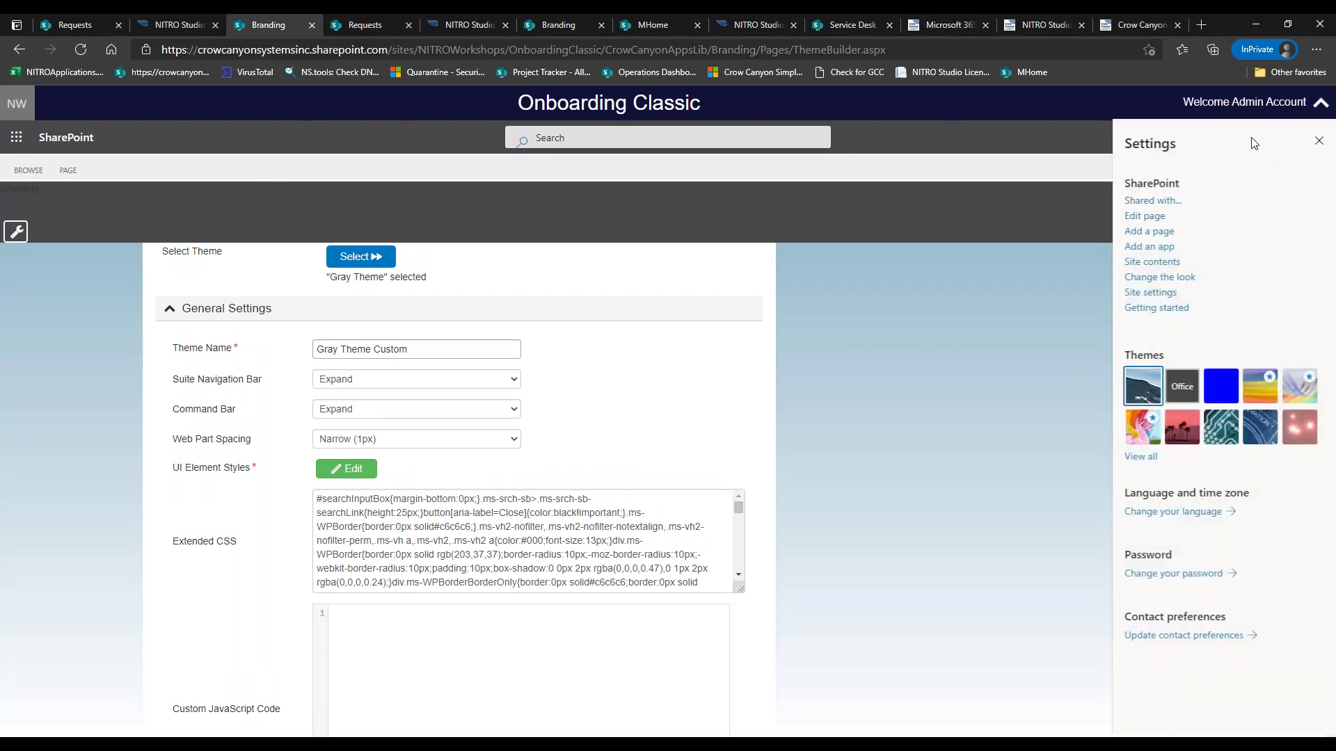
click(1319, 141)
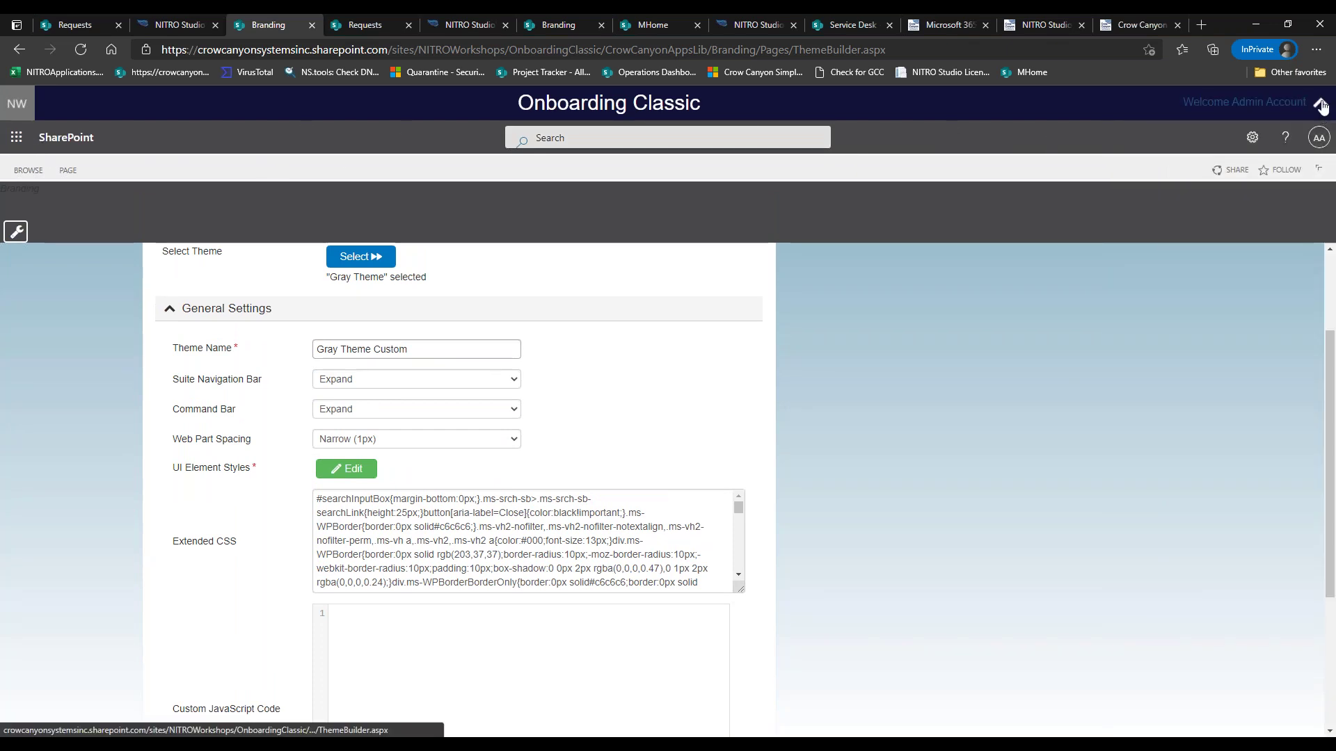
Step: Examine what the Command Bar setting covers by repeatedly collapsing and expanding the bars below the site header
drag(221, 410, 180, 410)
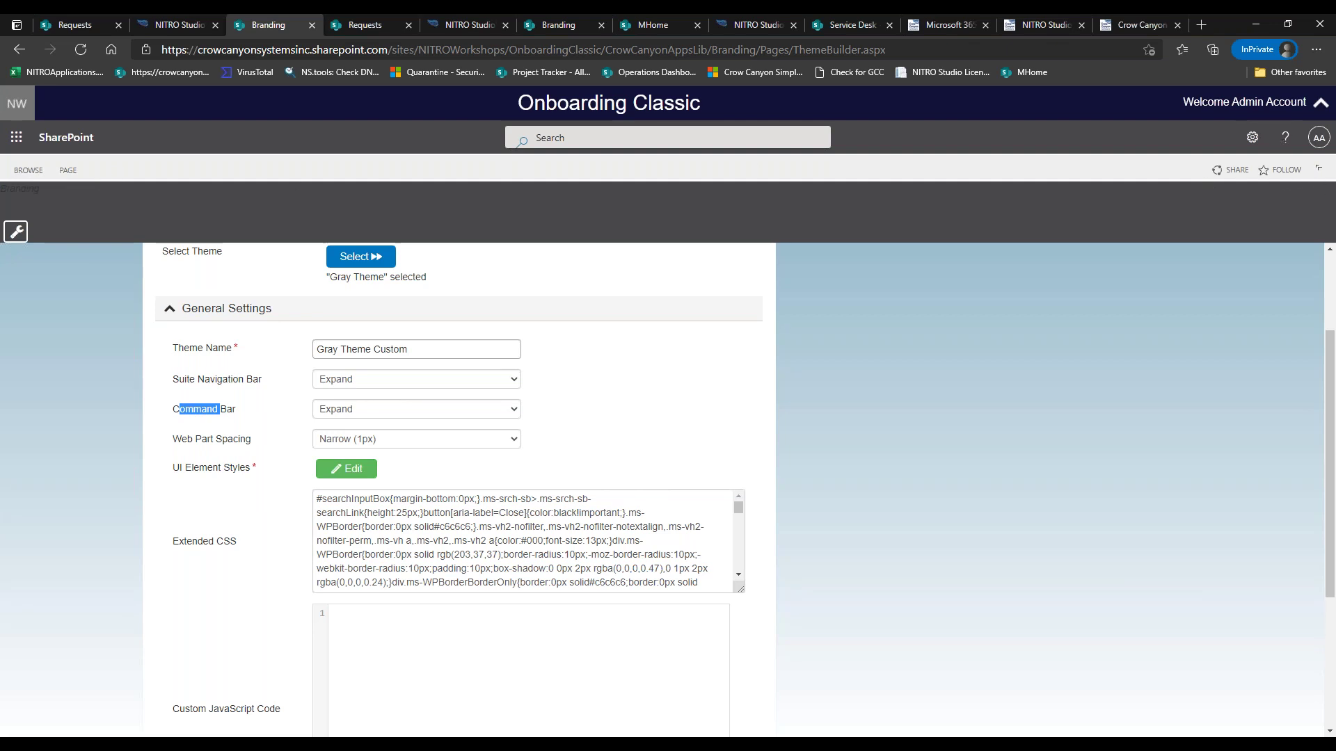
click(259, 420)
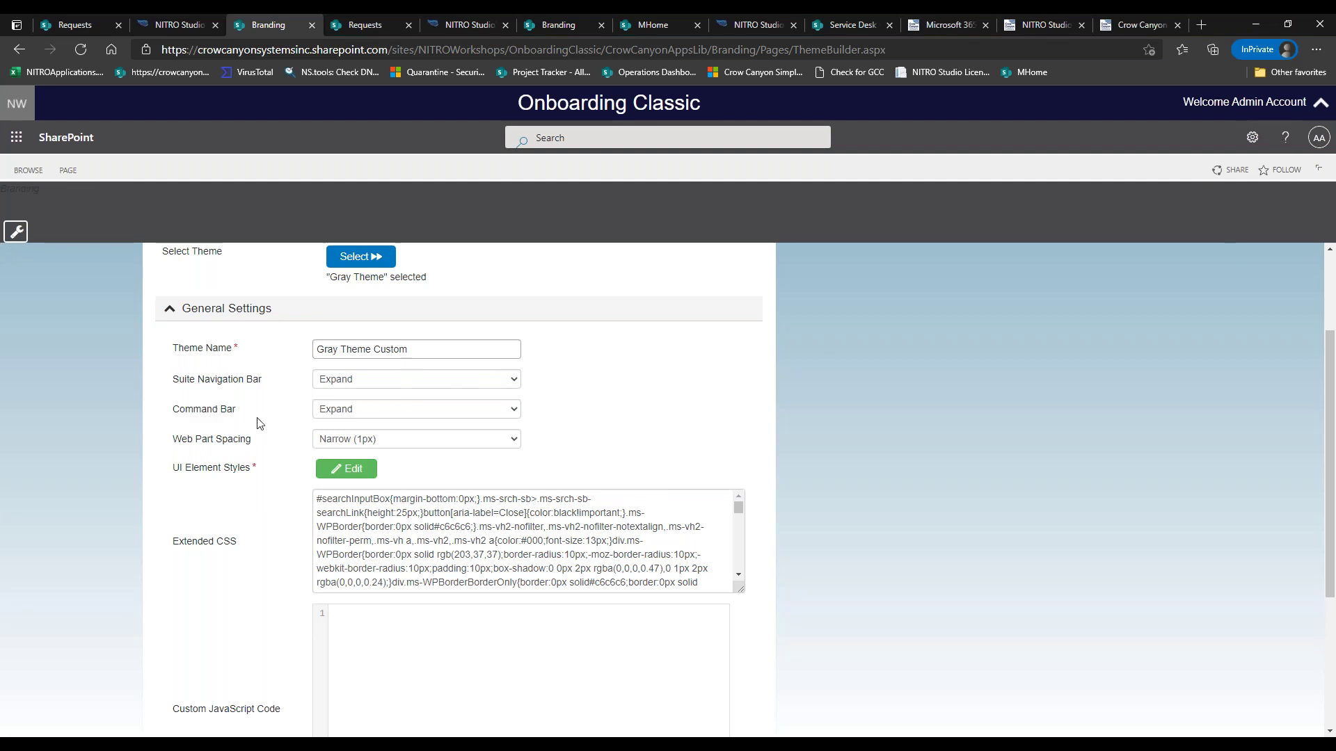
click(1320, 105)
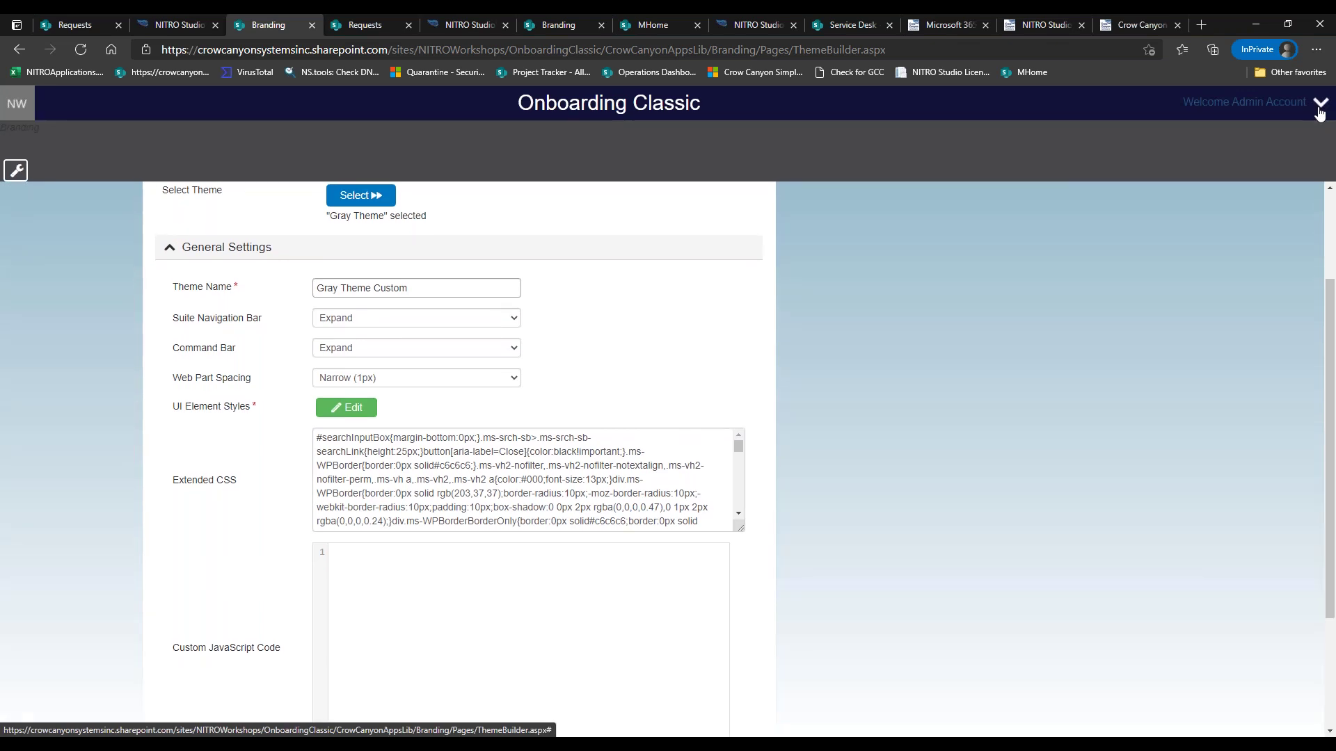
click(1320, 110)
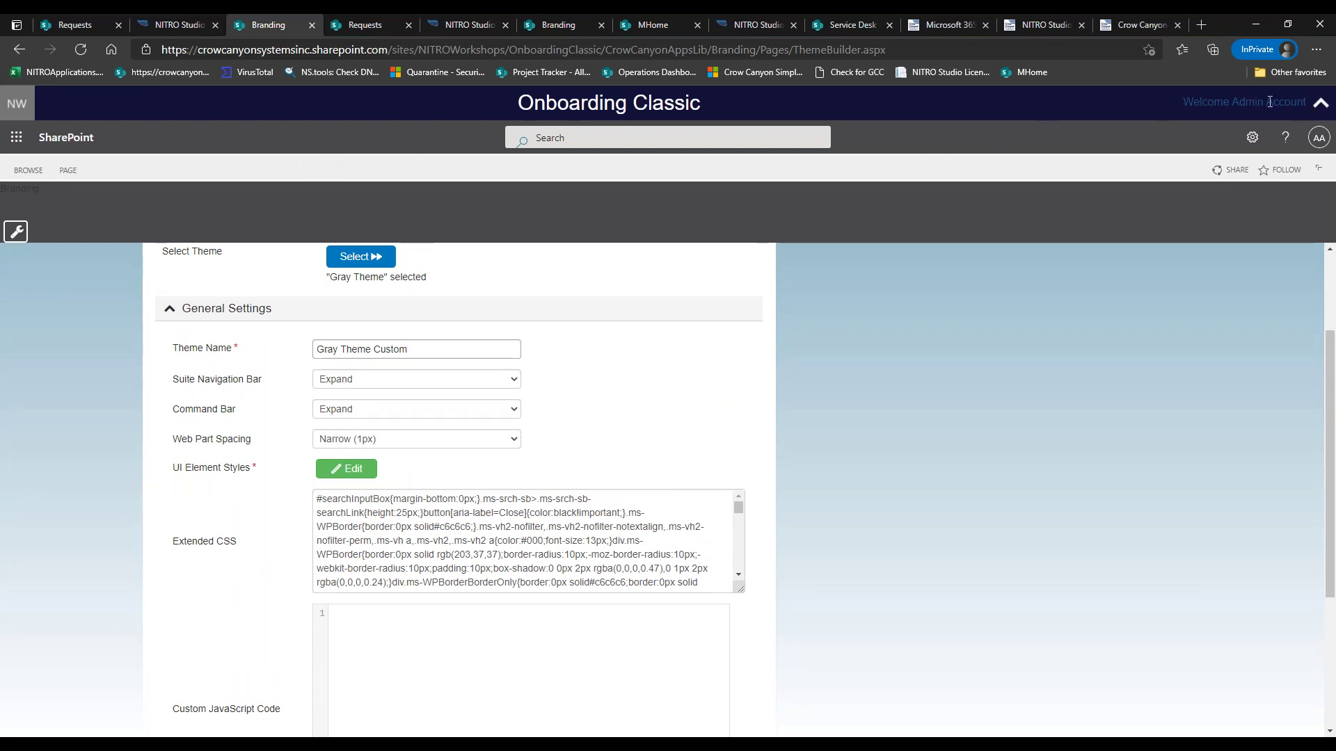
click(1321, 108)
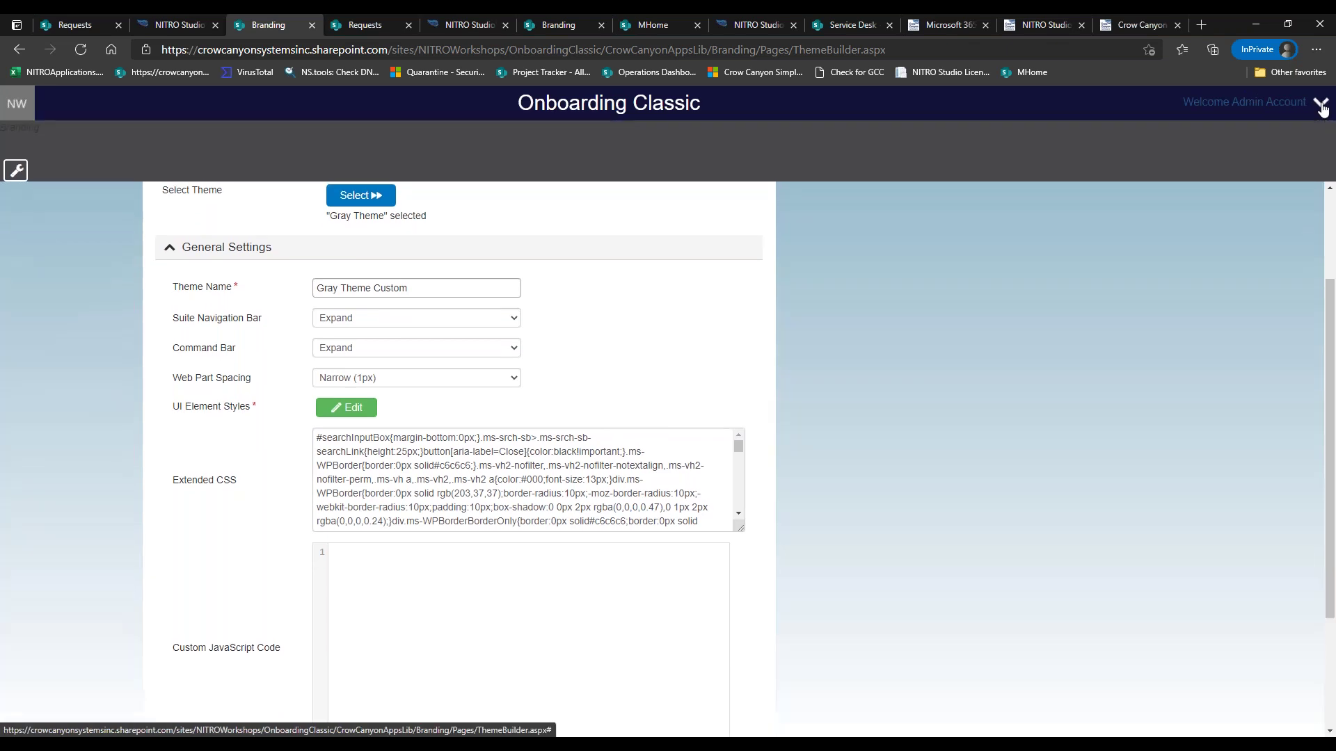
click(1321, 108)
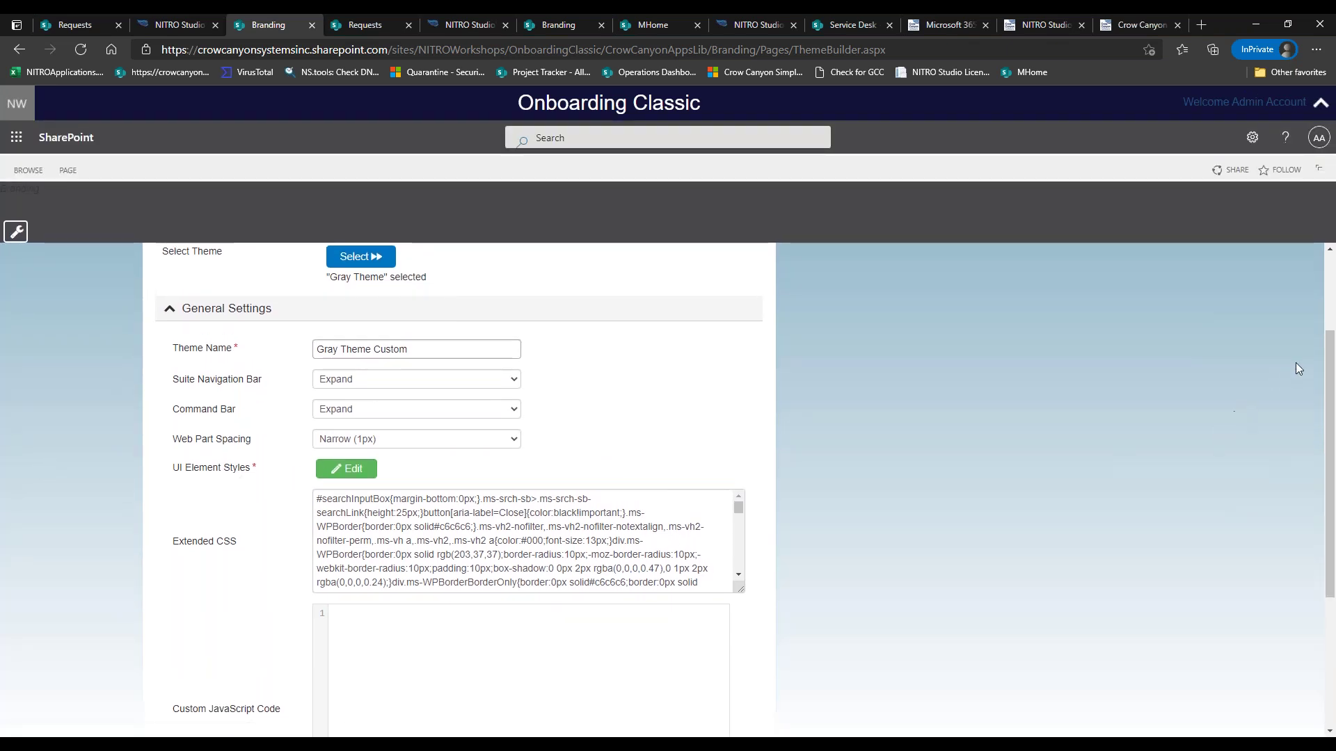
Step: Review the available Web Part Spacing choices for the theme
drag(1326, 363, 1327, 392)
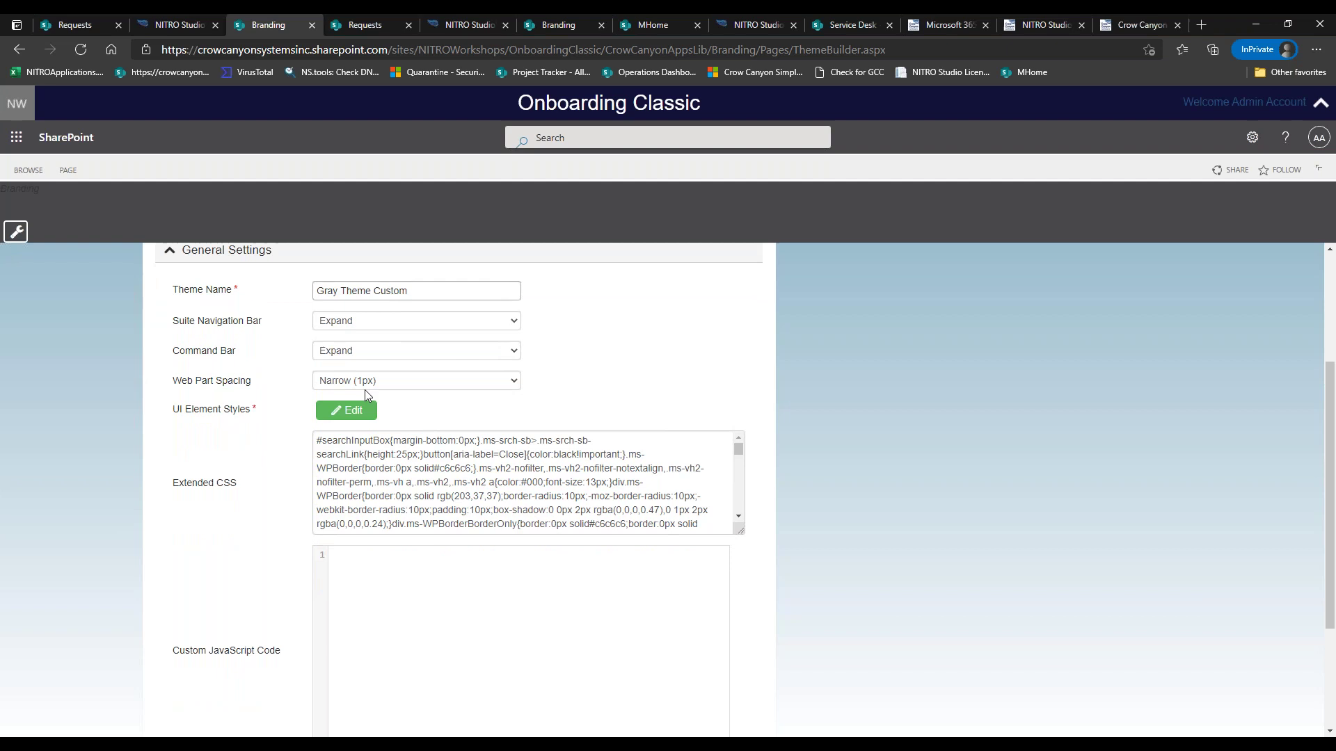
click(366, 388)
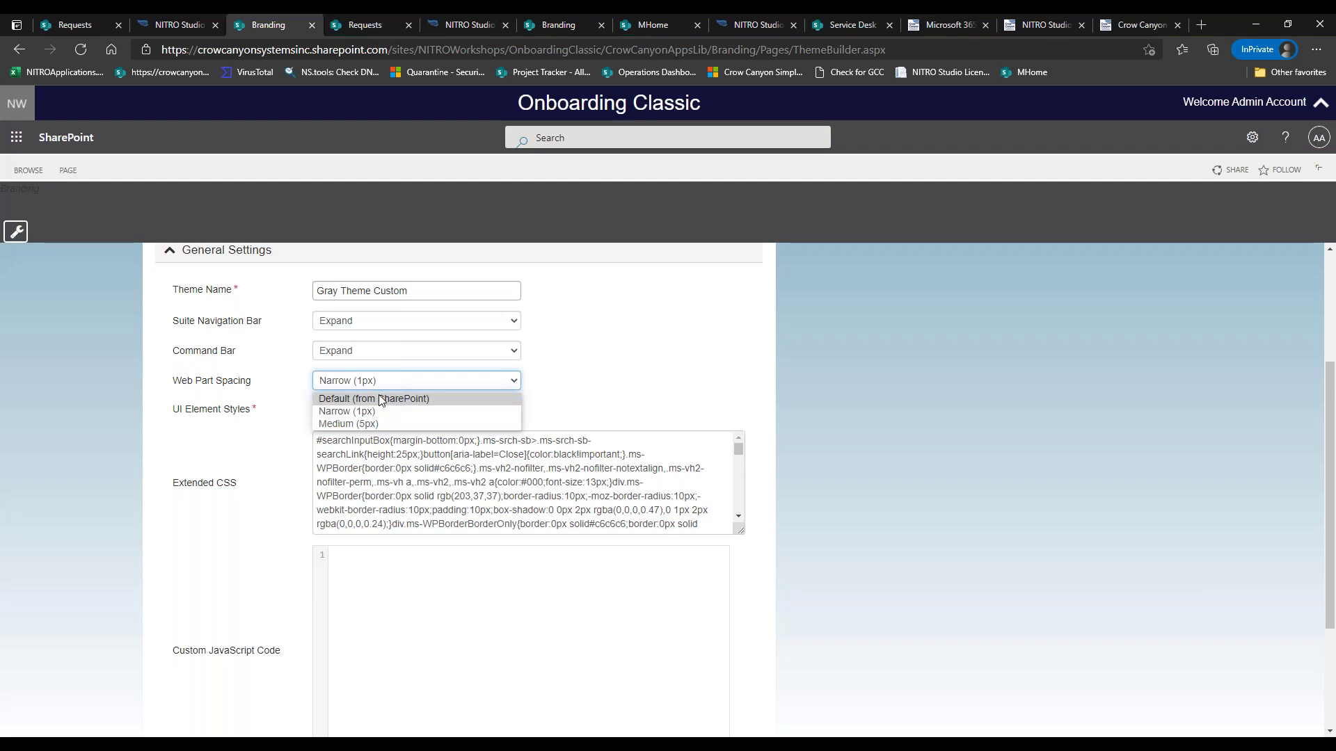
click(282, 460)
Step: Enlarge the Extended CSS box to examine the theme's code, and open the UI Element Styles for editing
drag(322, 444, 733, 433)
click(749, 536)
click(670, 508)
key(ctrl+a)
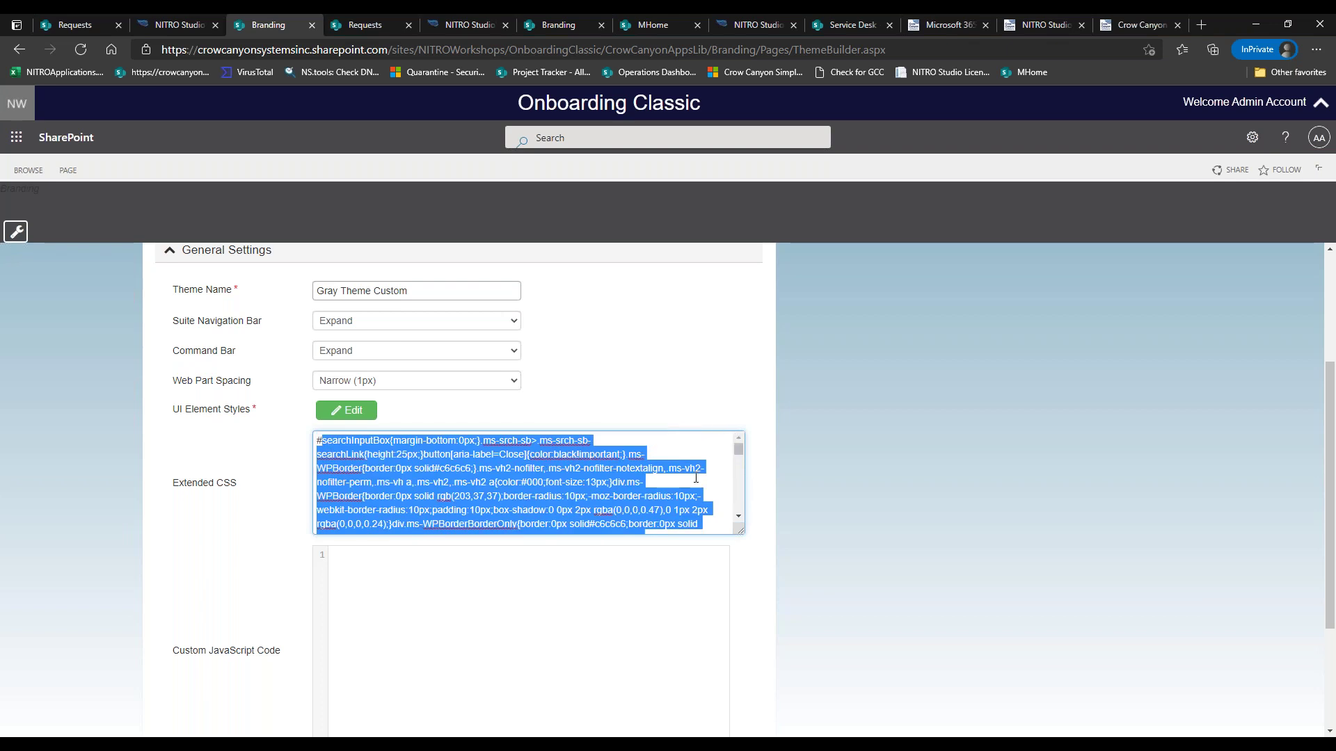
drag(741, 531, 778, 725)
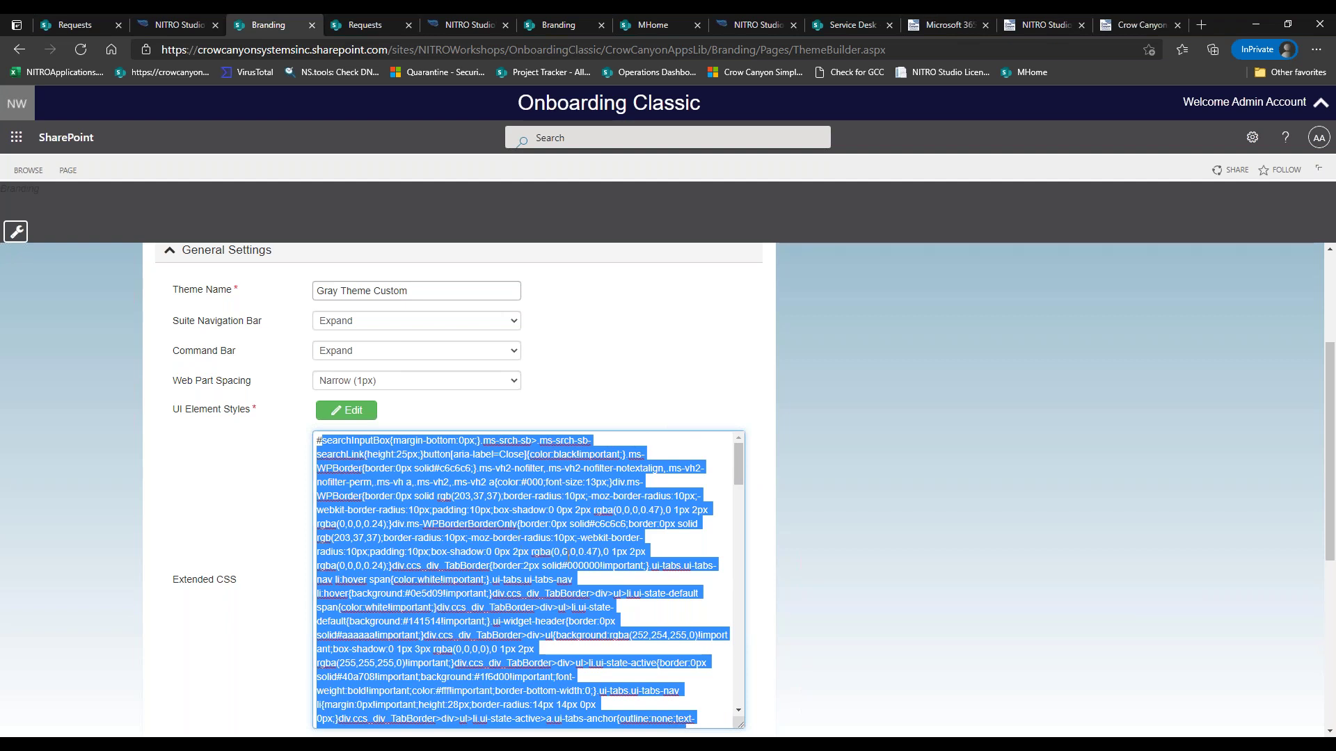
click(651, 404)
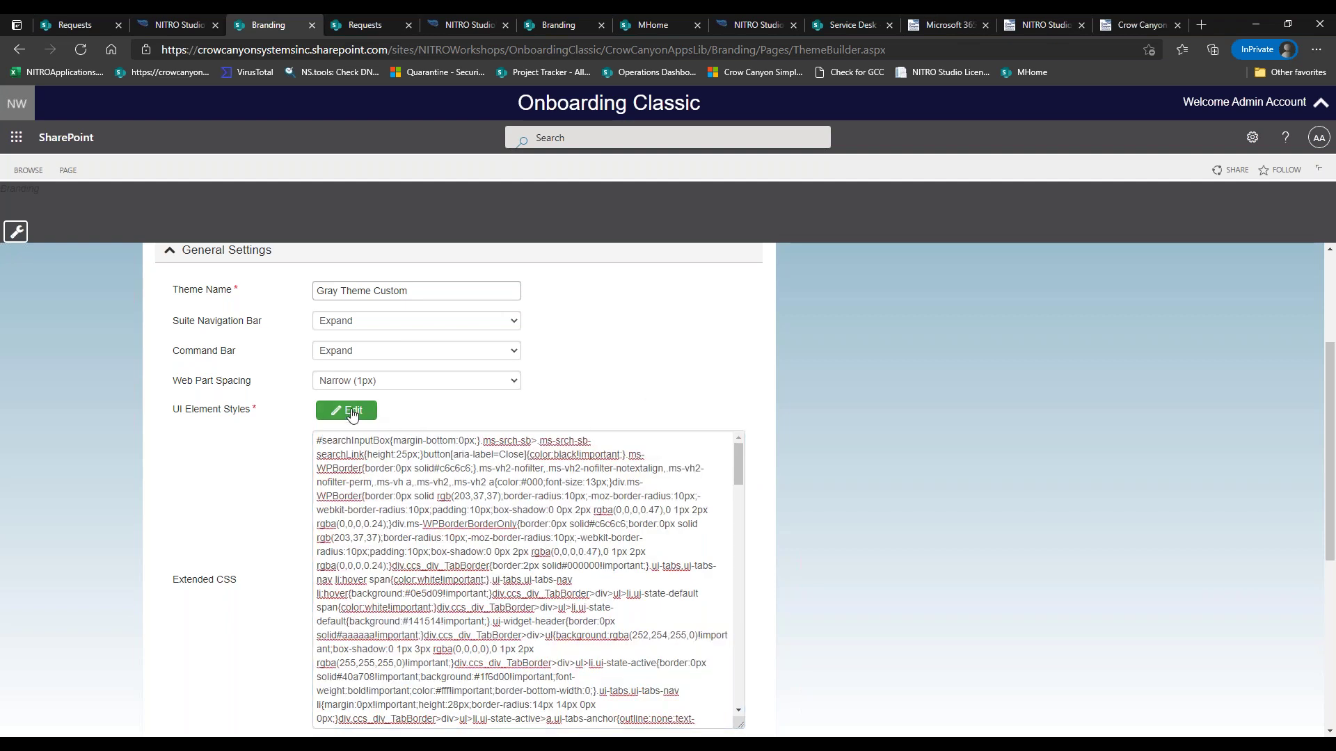
click(354, 412)
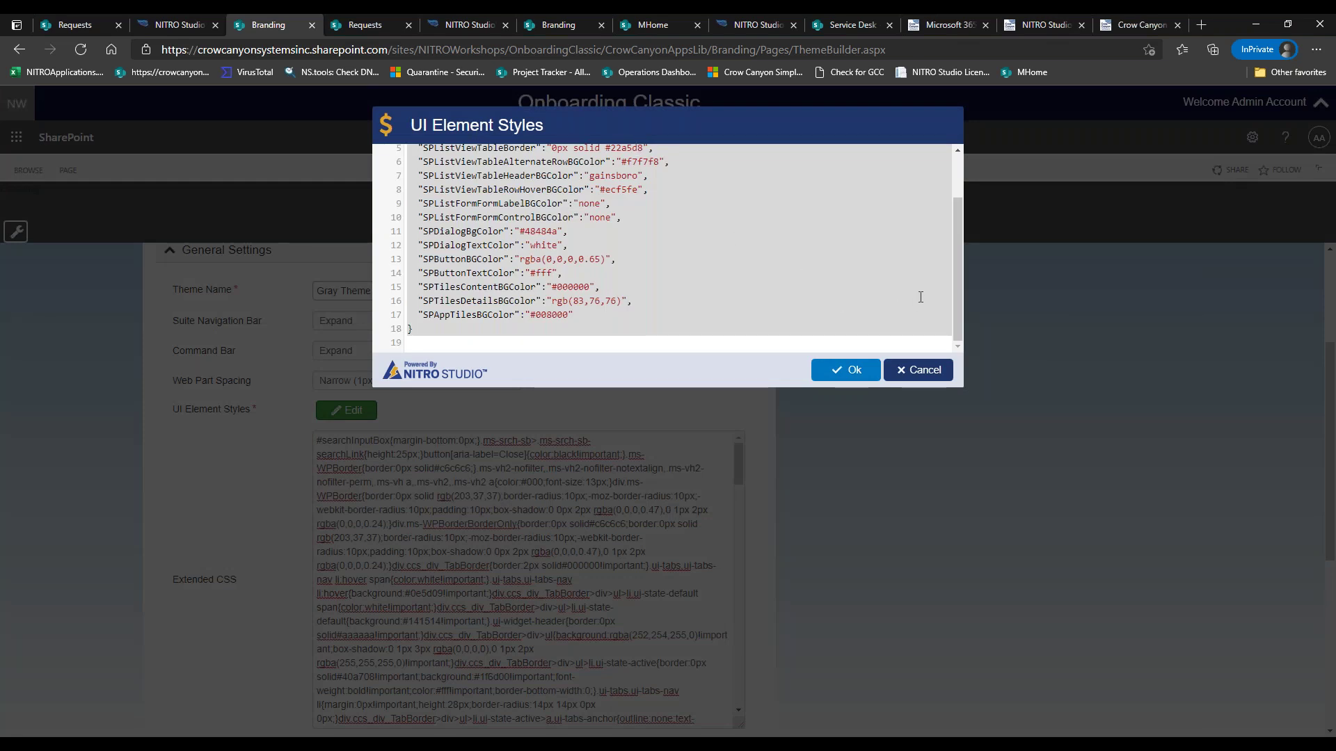
Step: Try black as the SPWebpartHeaderTextColor value in the UI Element Styles
drag(959, 279, 950, 207)
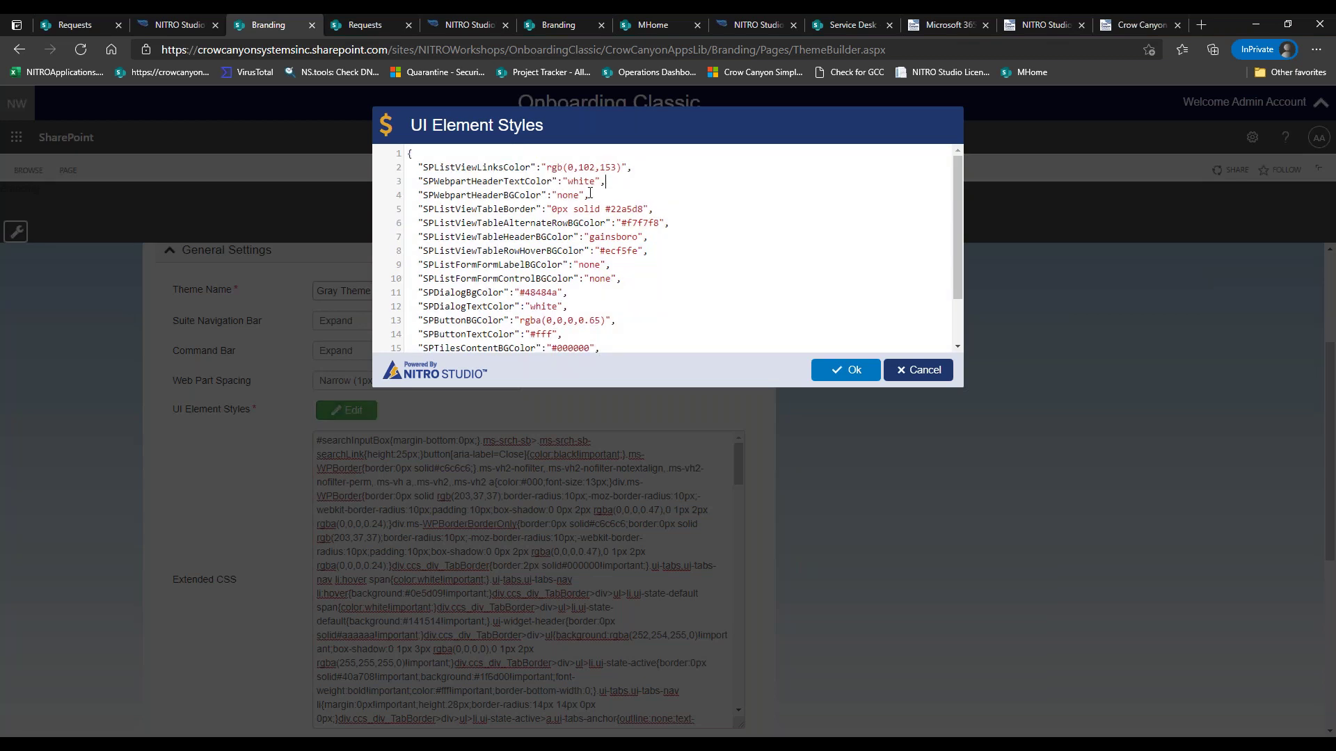
drag(595, 181, 574, 184)
key(BackSpace)
key(BackSpace)
text(black)
Step: Restore SPWebpartHeaderTextColor to white and leave the UI Element Styles without saving
key(BackSpace)
key(BackSpace)
key(BackSpace)
key(BackSpace)
key(BackSpace)
text(white)
click(620, 193)
click(909, 376)
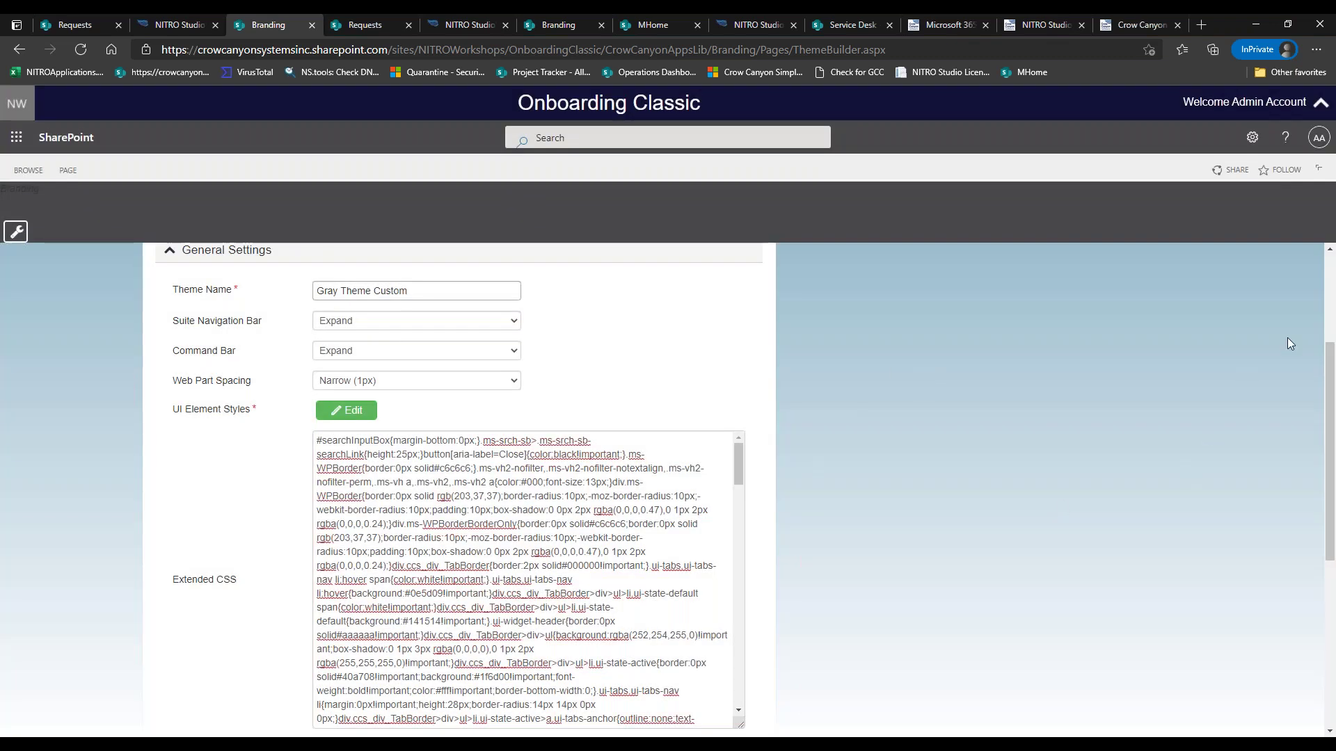
Step: Expand the Header section of the theme settings, below the Custom JavaScript Code box
drag(1329, 360, 1329, 507)
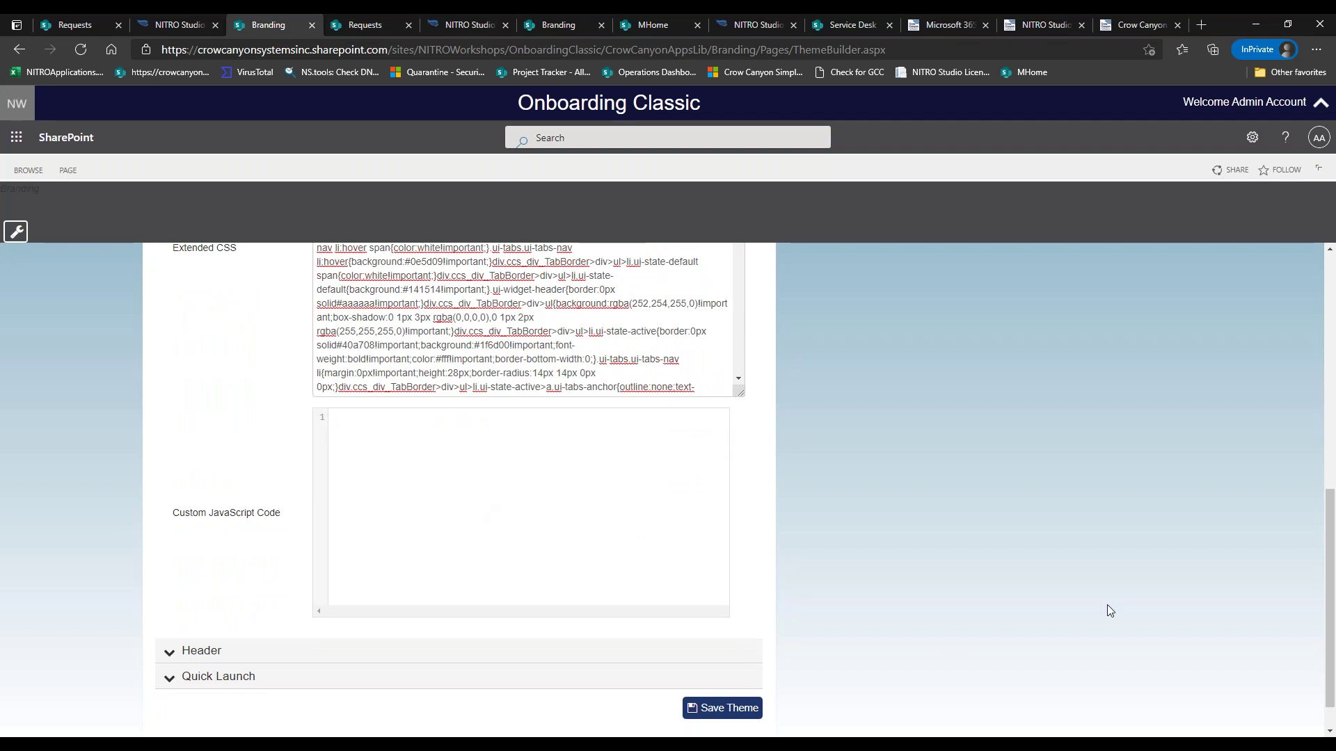
drag(1329, 525, 1329, 542)
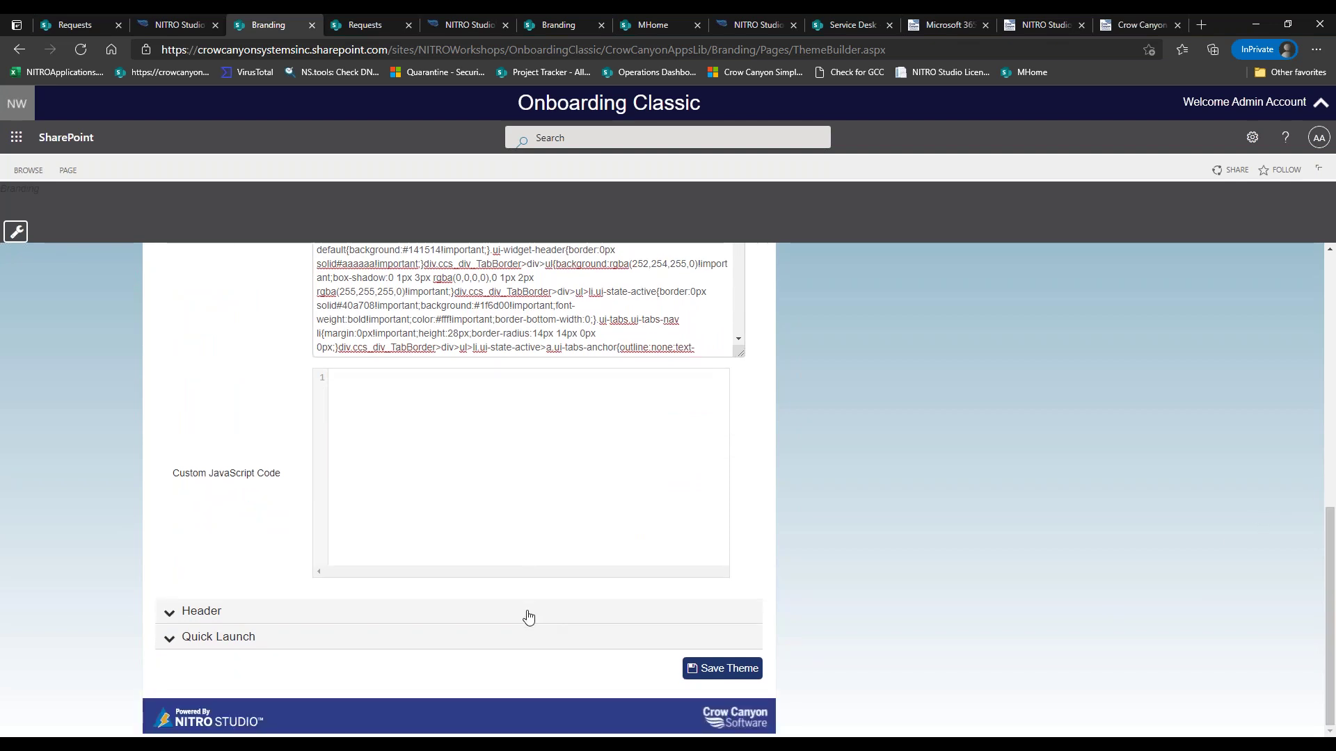
click(414, 612)
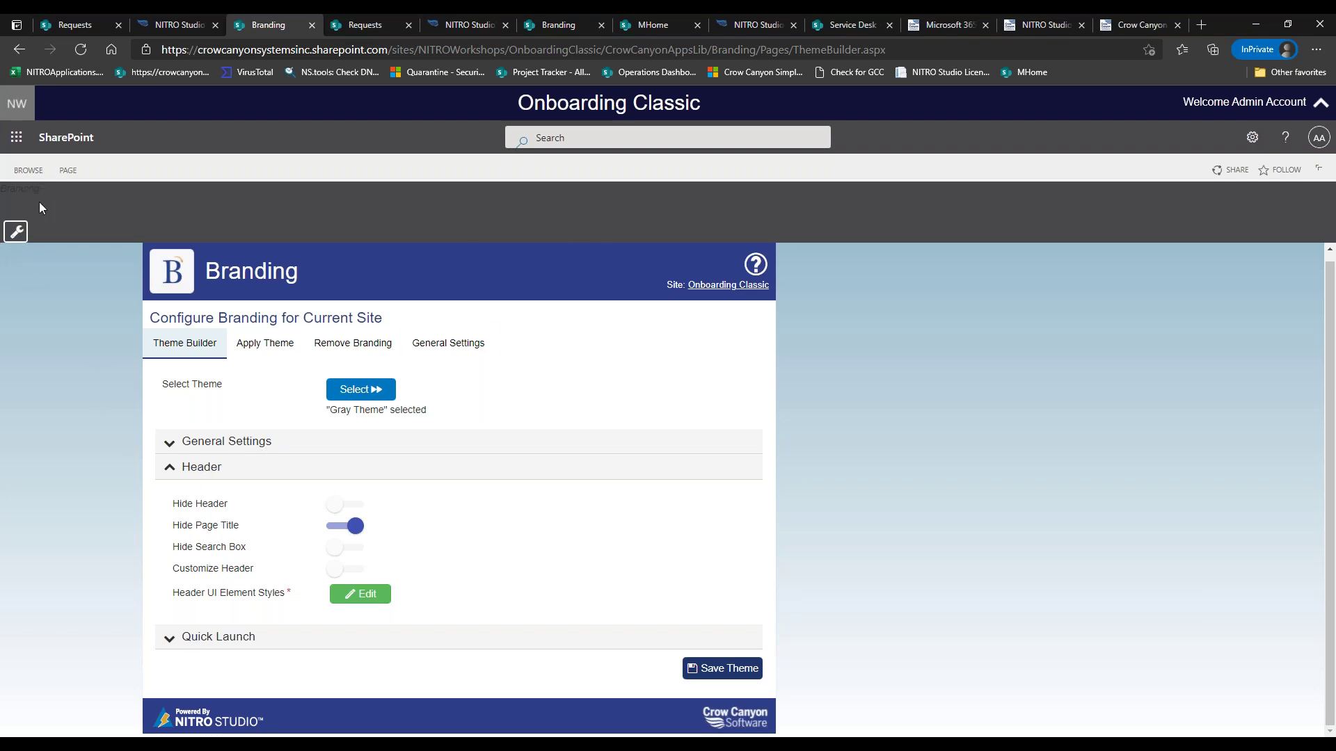
Step: Compare the page title and site search in this header with the header on the Onboarding Classic Accordion Requests page
double_click(12, 189)
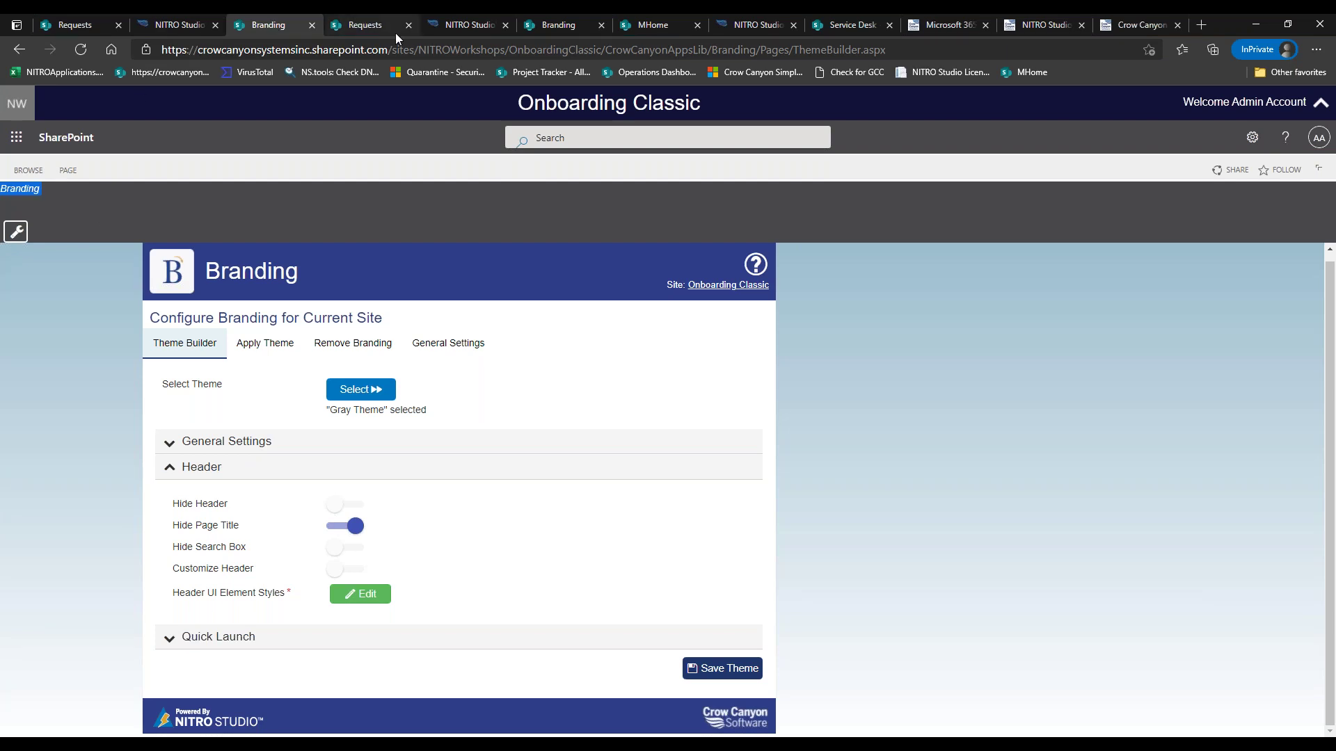
click(351, 25)
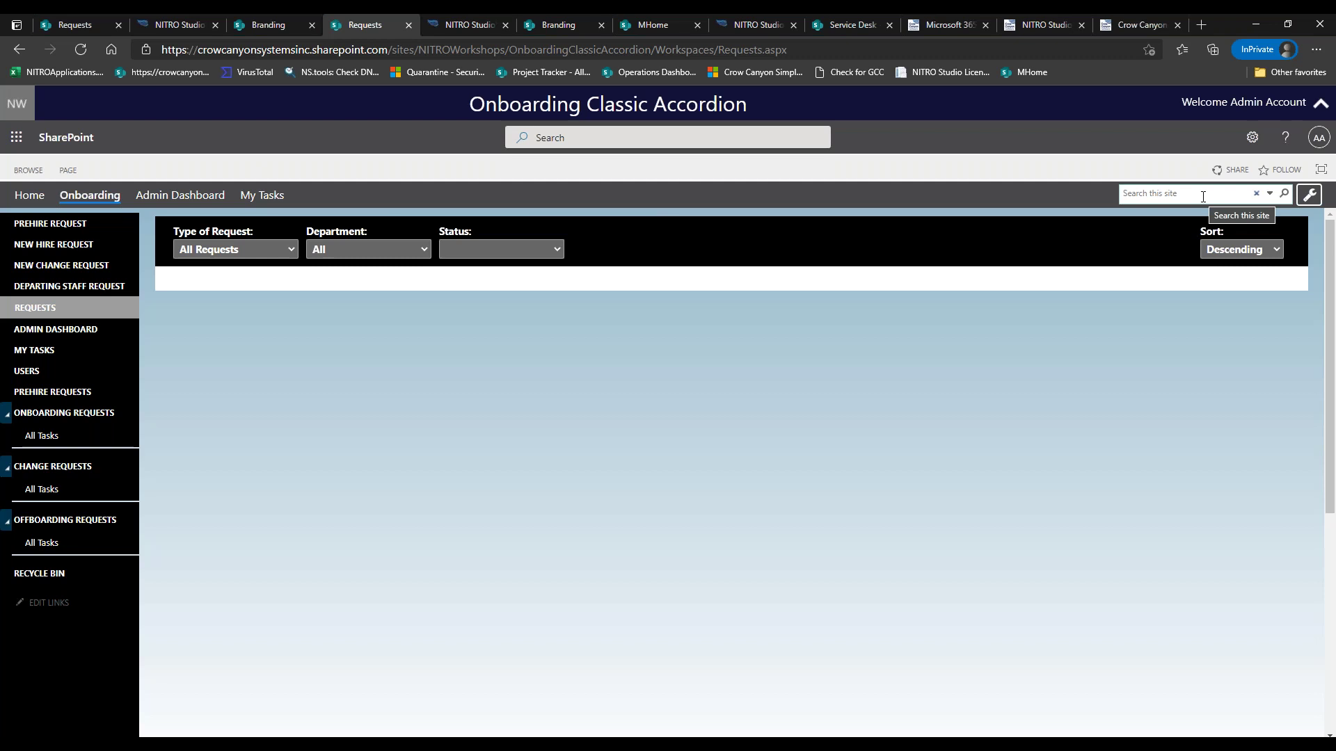
click(1310, 196)
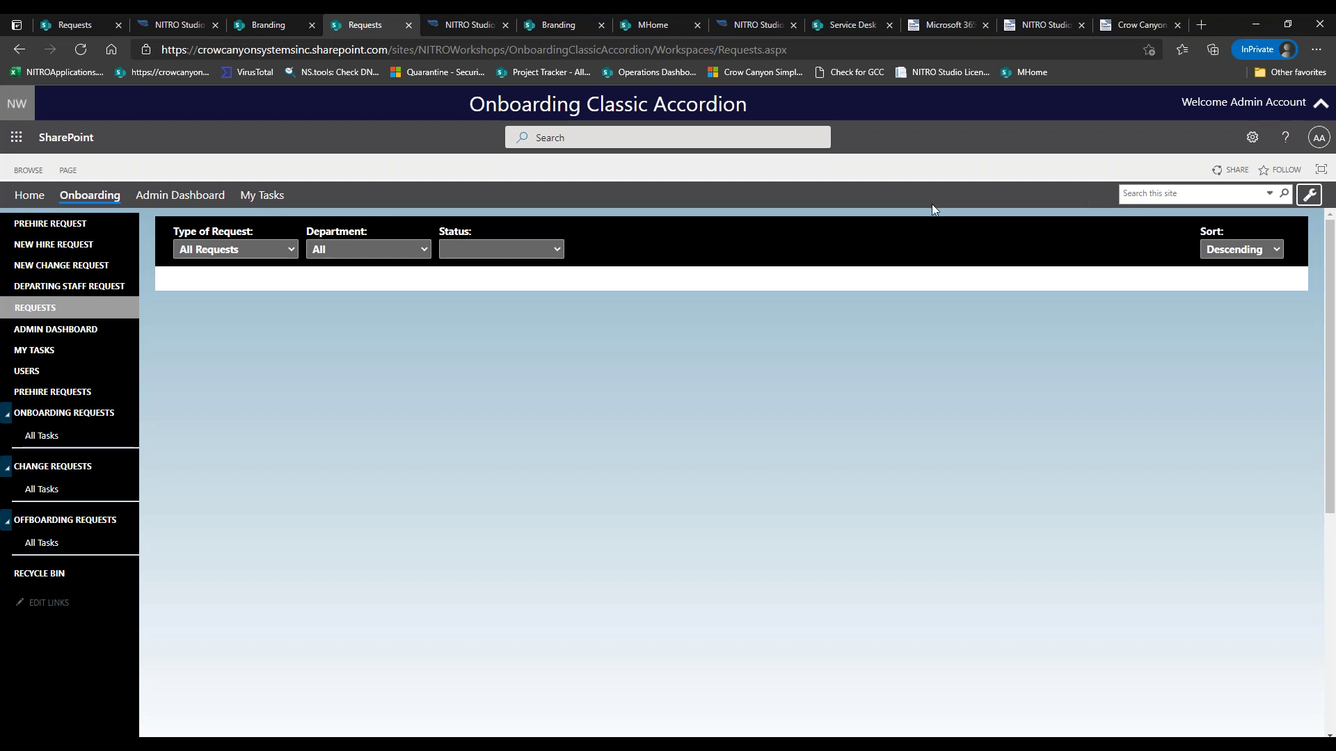
click(269, 24)
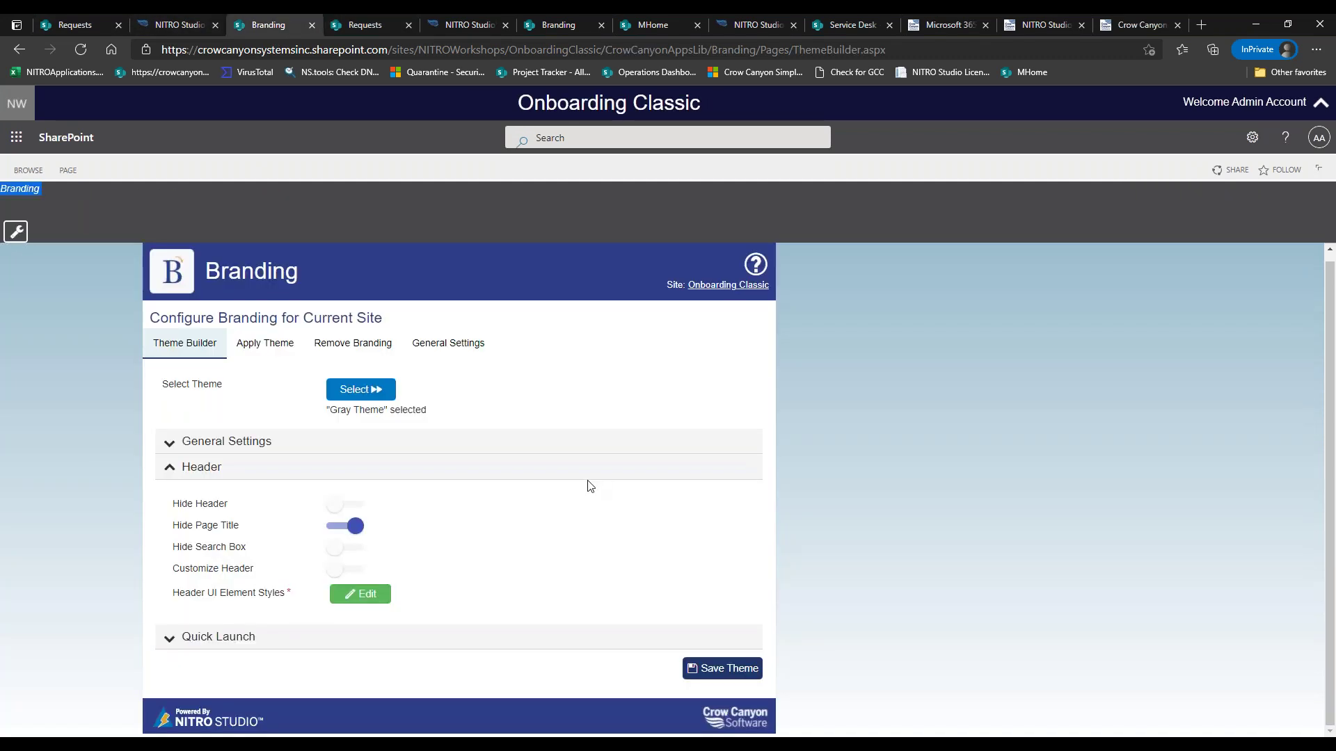
Step: Try the theme's Hide Header option and switch it back off
click(331, 503)
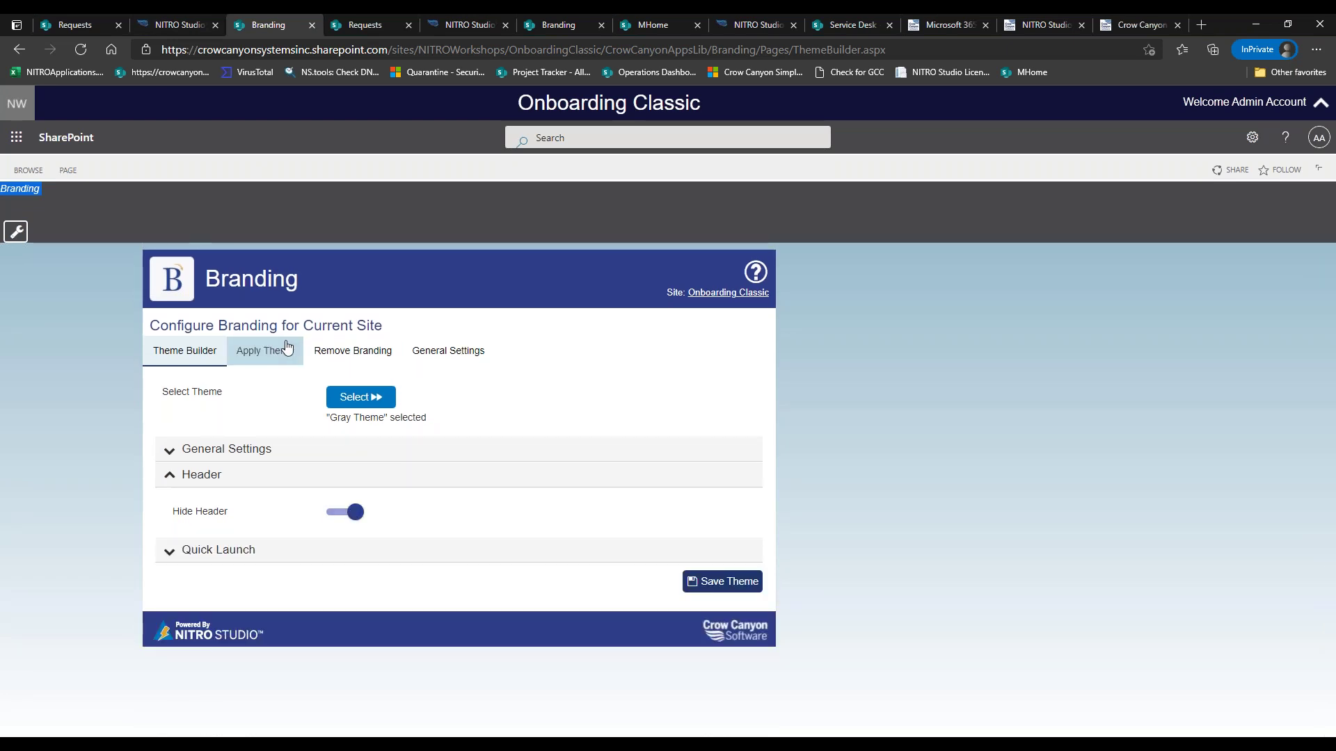
click(357, 516)
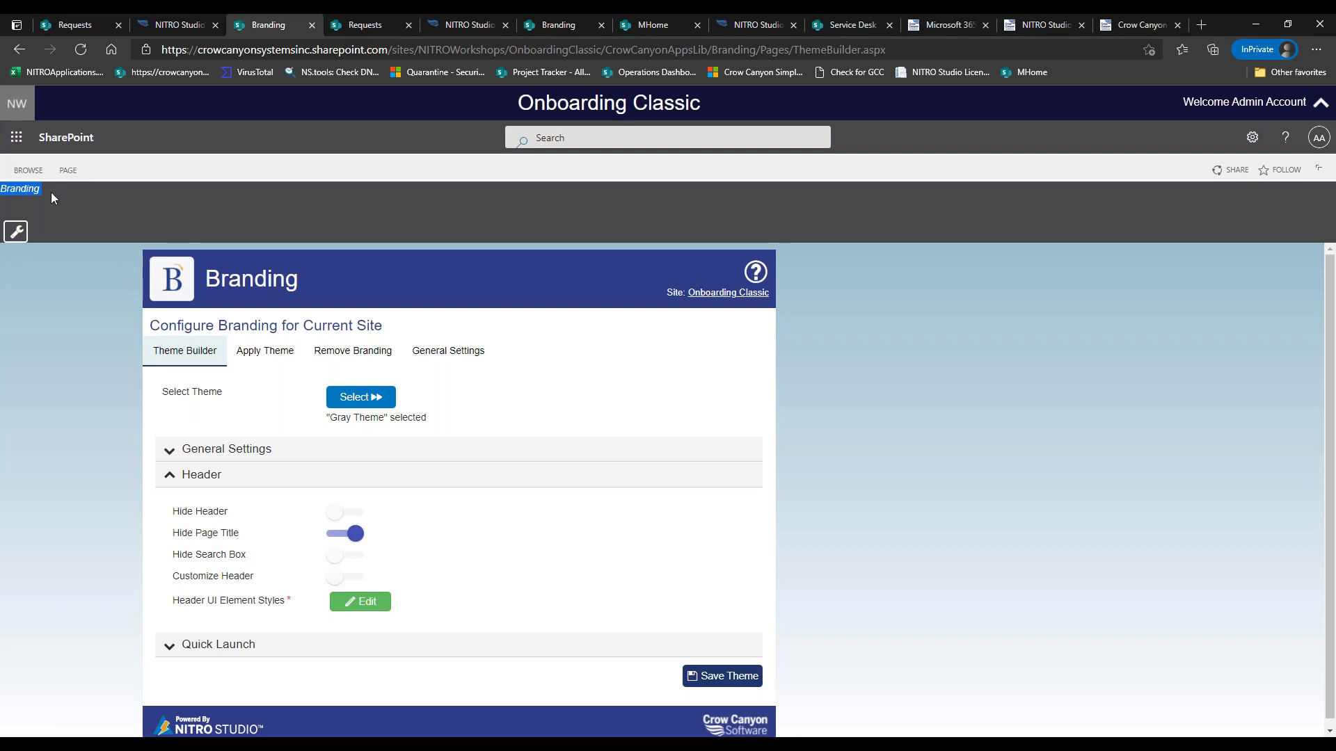
Step: Turn on Hide Search Box and Customize Header for the theme, checking the site search box on the Requests pages in between
click(339, 557)
click(65, 22)
click(259, 26)
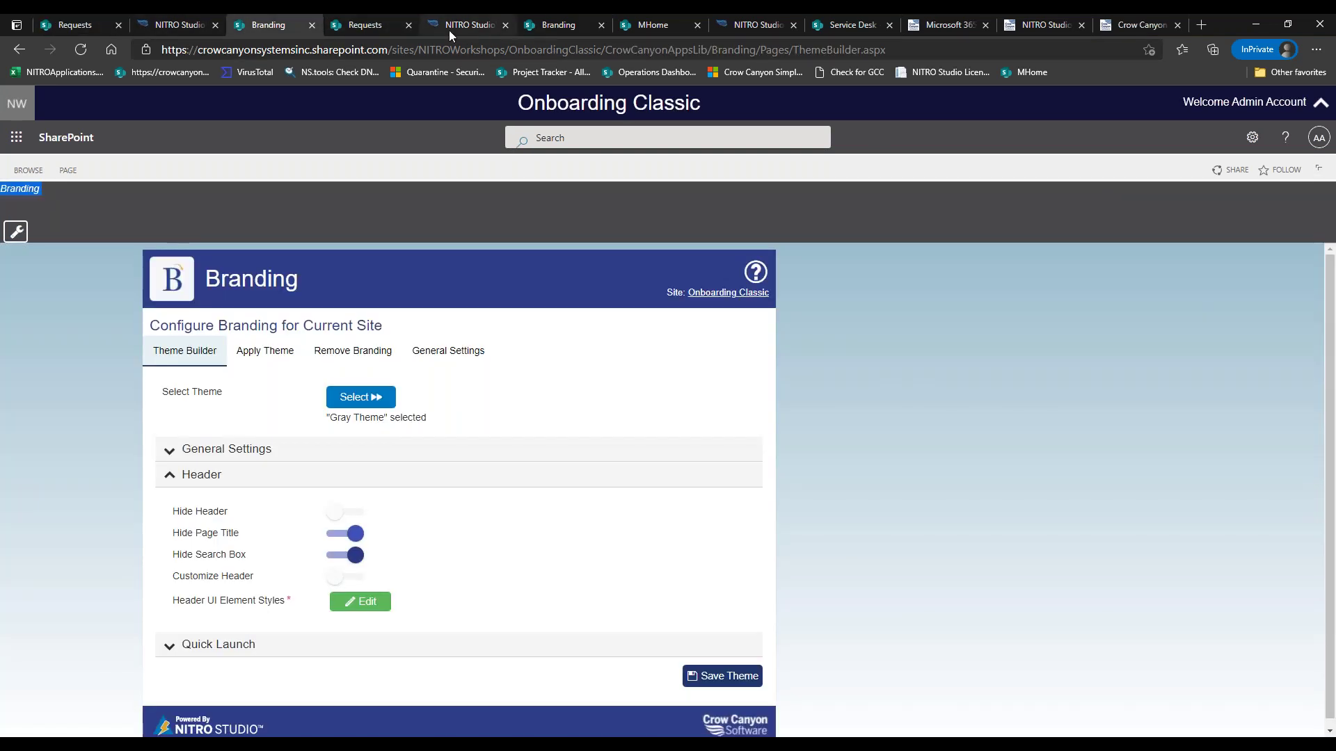
click(338, 25)
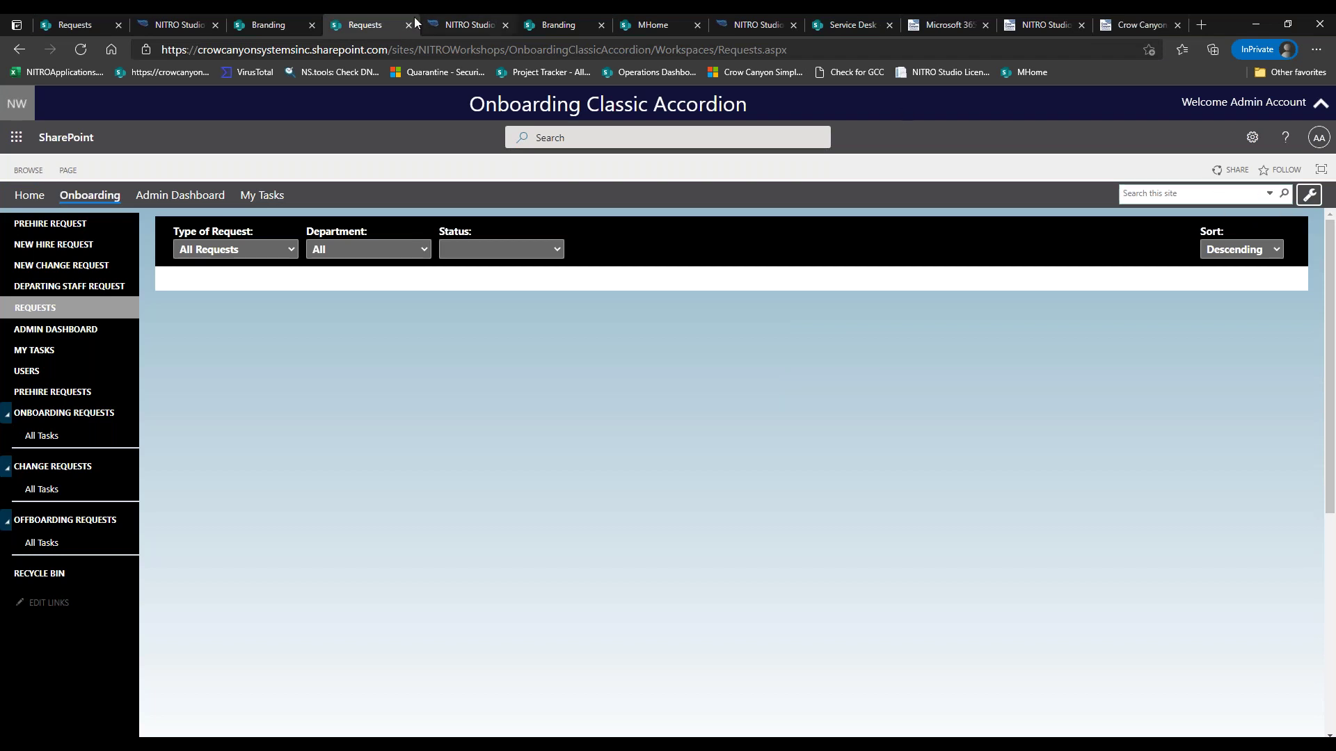
click(275, 26)
click(336, 576)
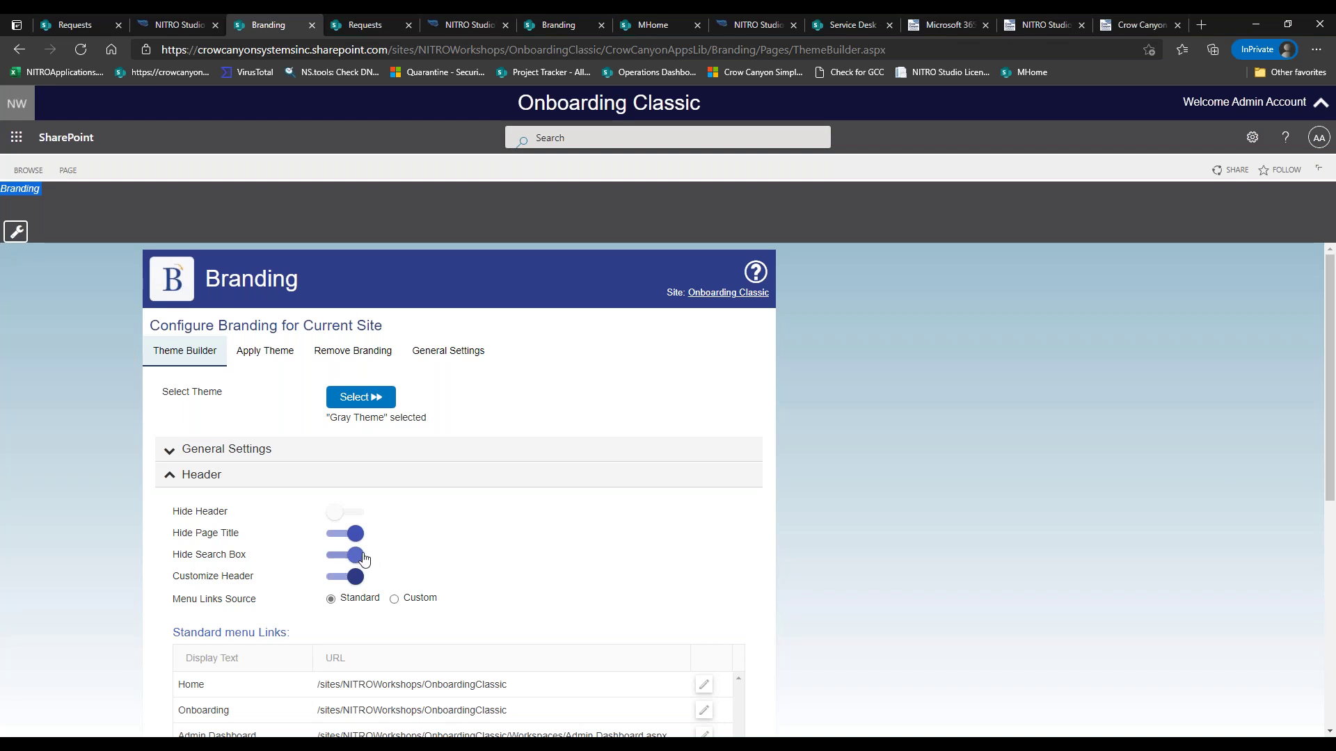
Step: Try limiting the Home menu link to specified groups, review the group choices, and discard the change
drag(1333, 376, 1330, 506)
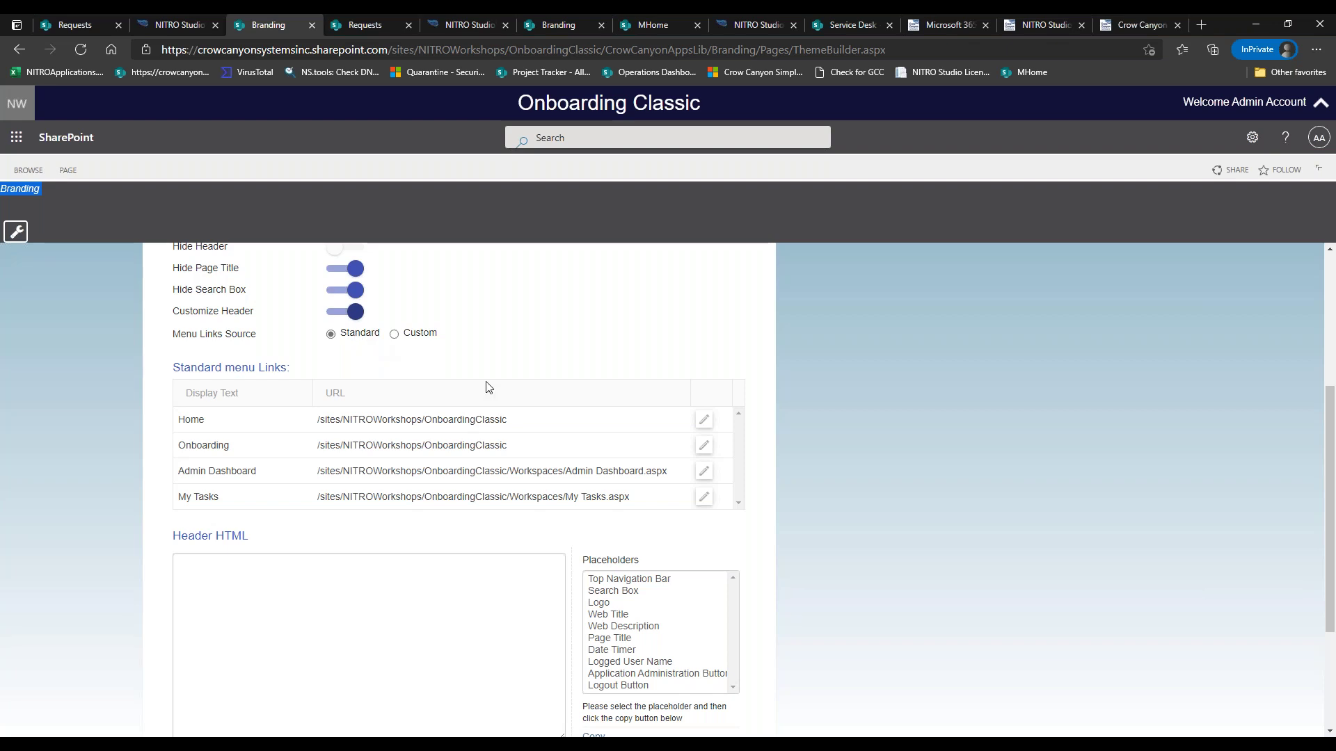
click(704, 421)
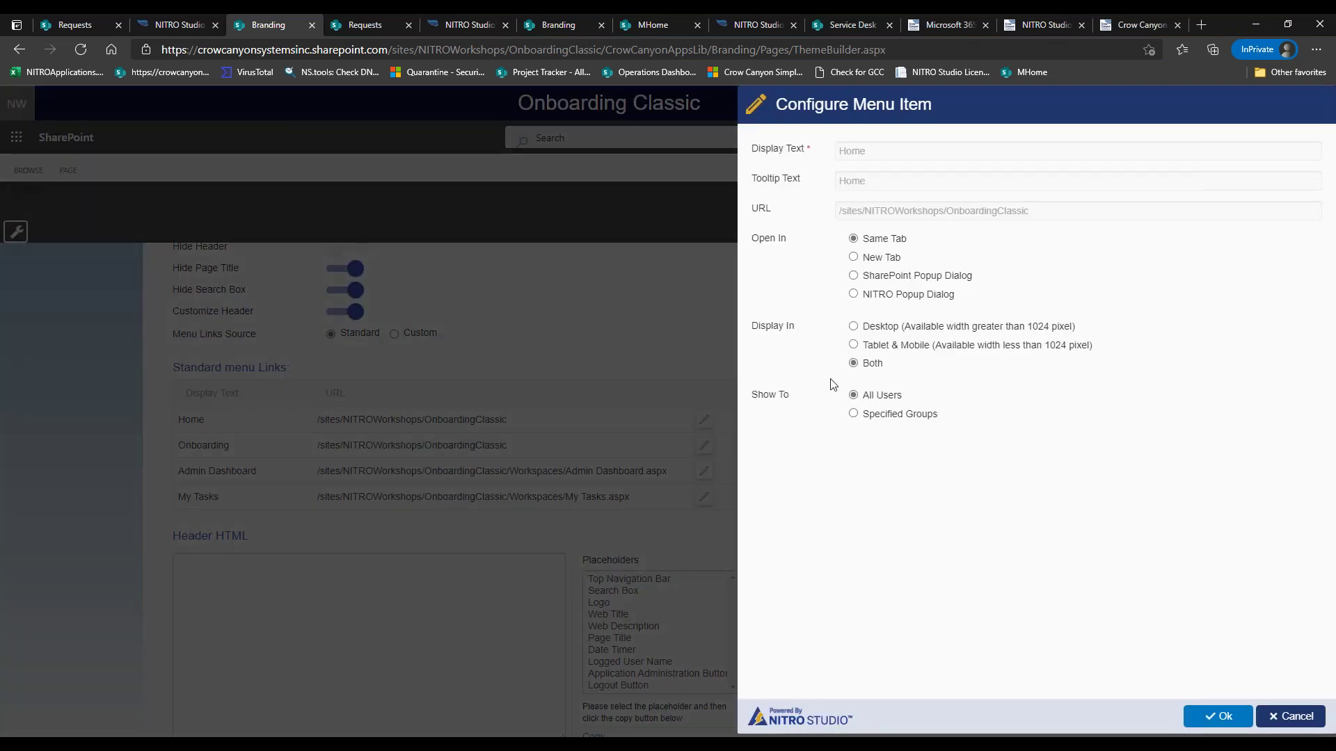
click(924, 423)
click(919, 440)
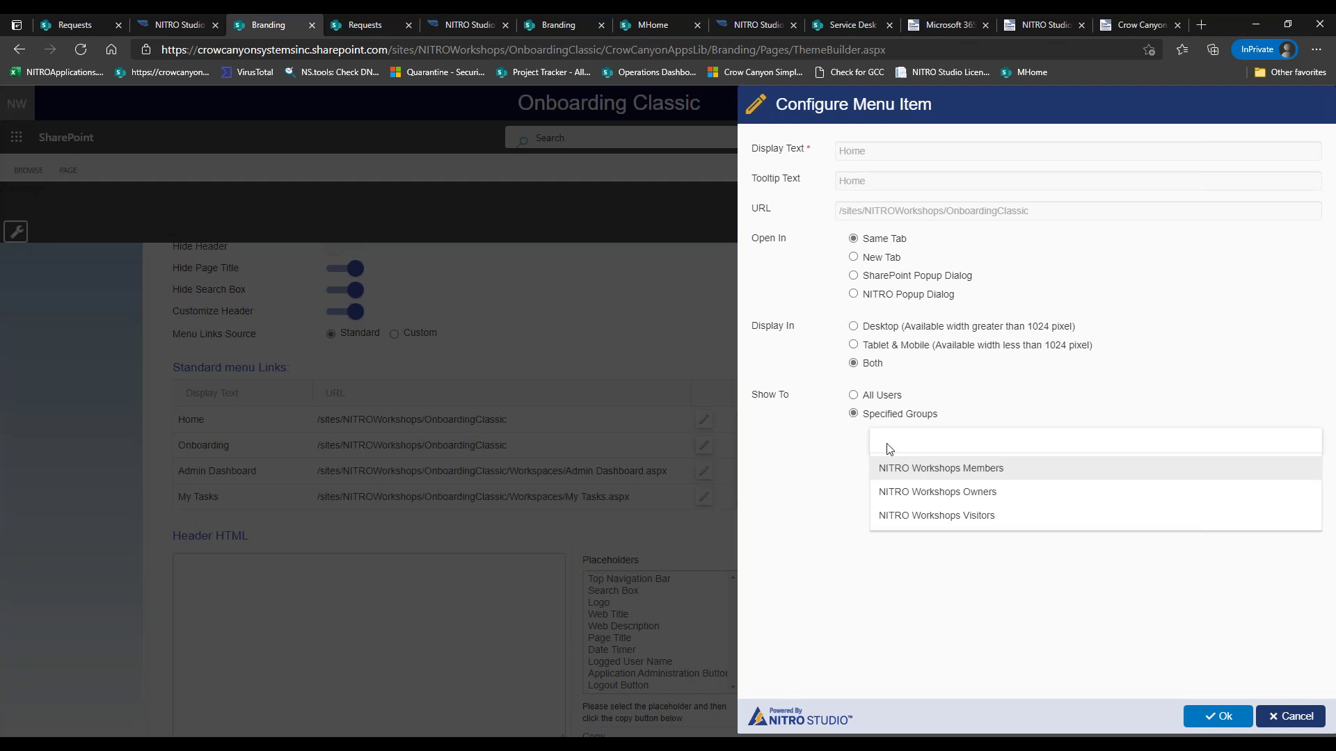
click(1297, 725)
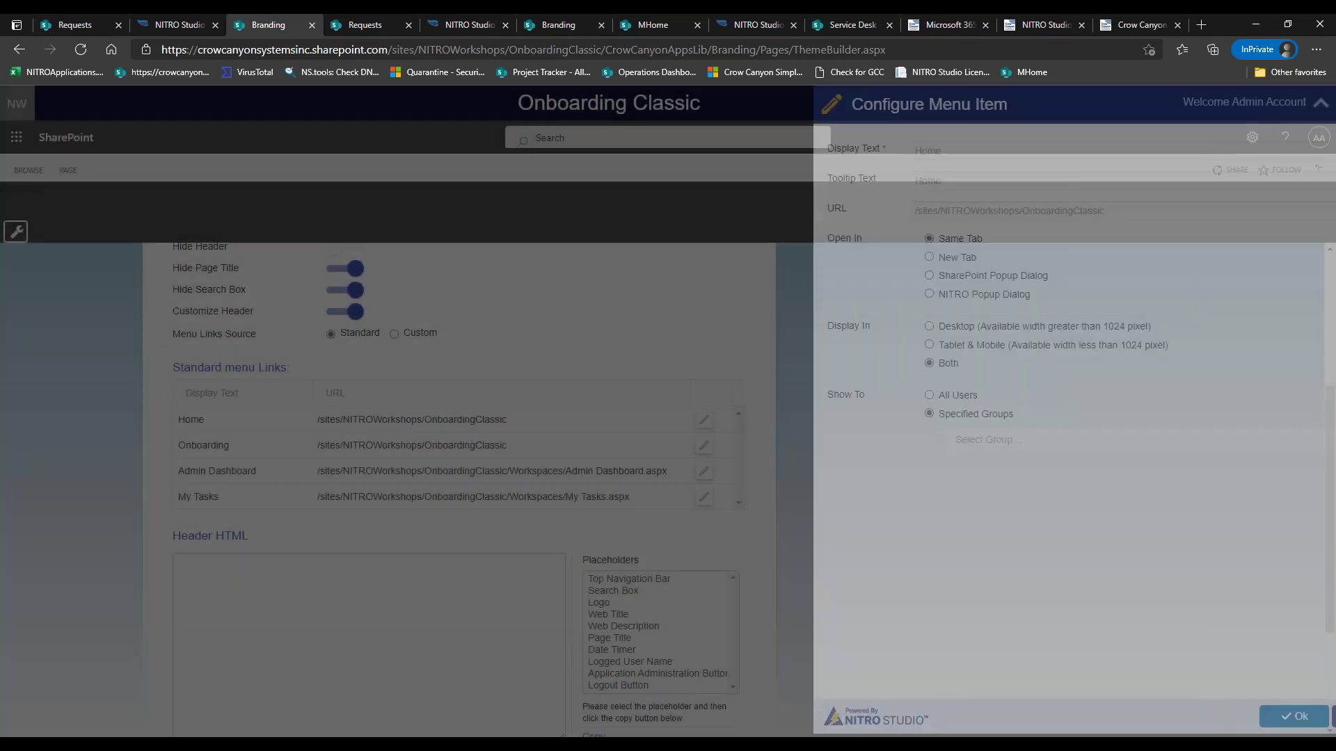
Step: Try showing the My Tasks menu link only to the NITRO Workshops Owners group, and discard the change
click(704, 498)
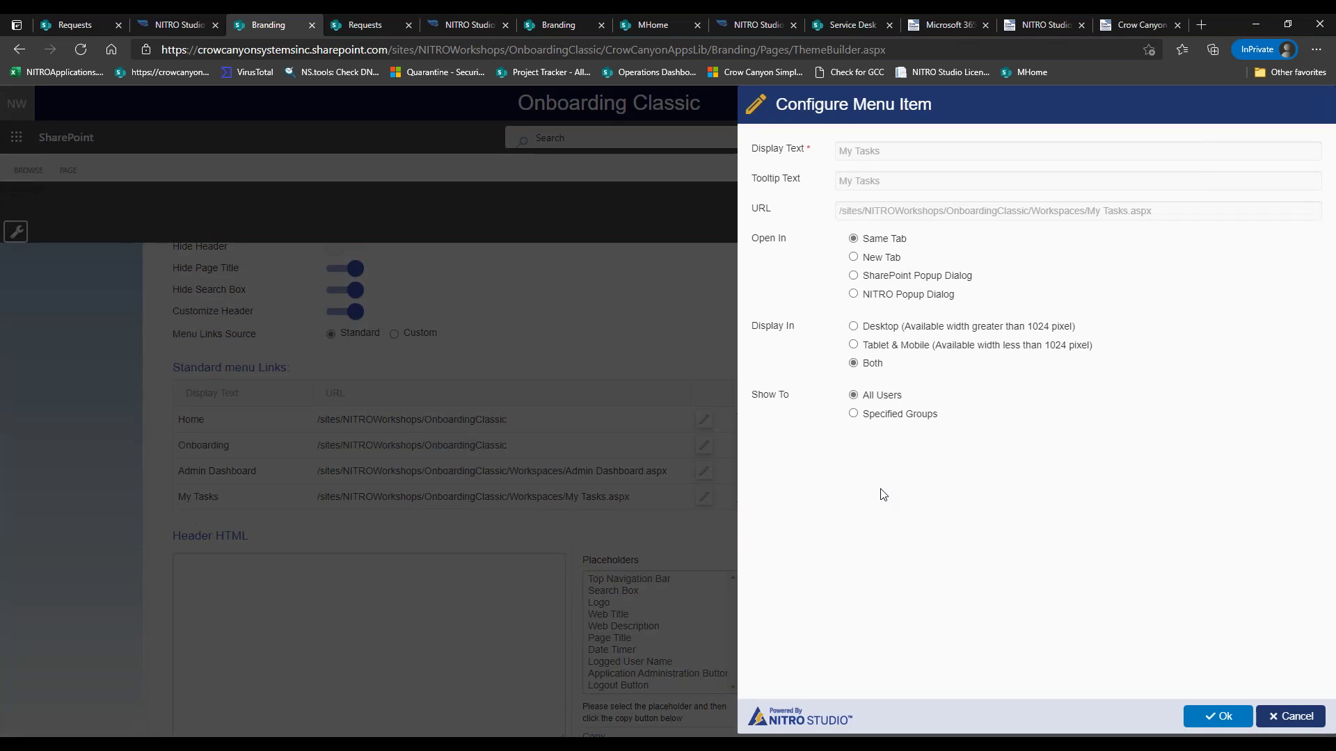
click(903, 416)
click(915, 441)
click(917, 492)
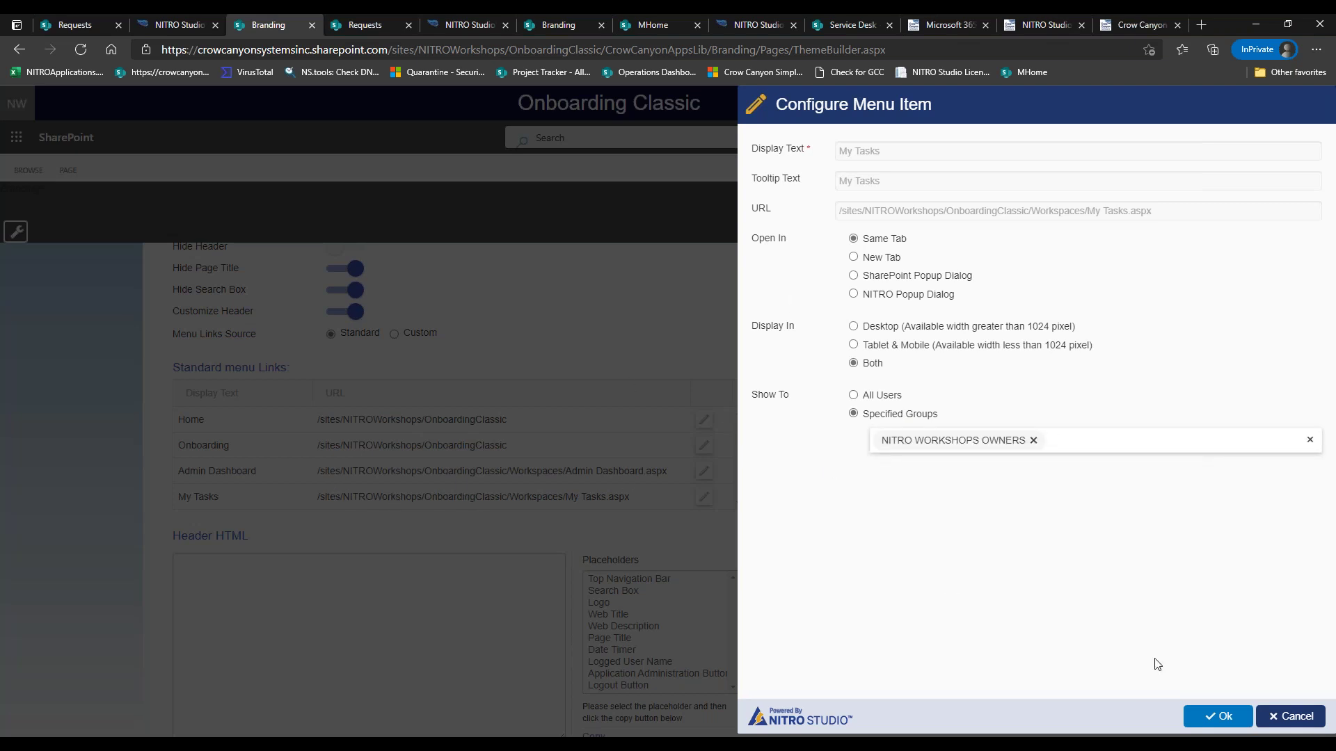
click(1270, 716)
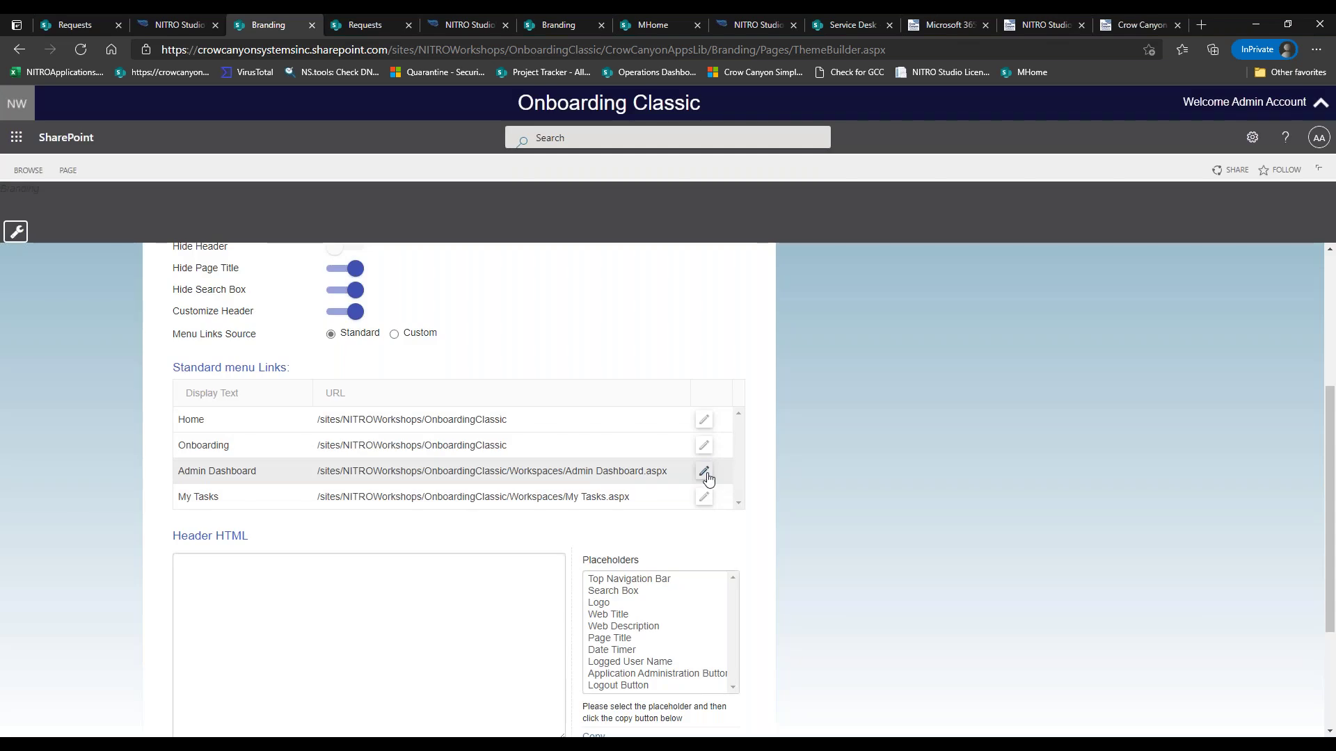
Step: Try showing the Admin Dashboard menu link only to the NITRO Workshops Owners group, and discard the change
click(704, 471)
click(866, 418)
click(950, 453)
click(950, 489)
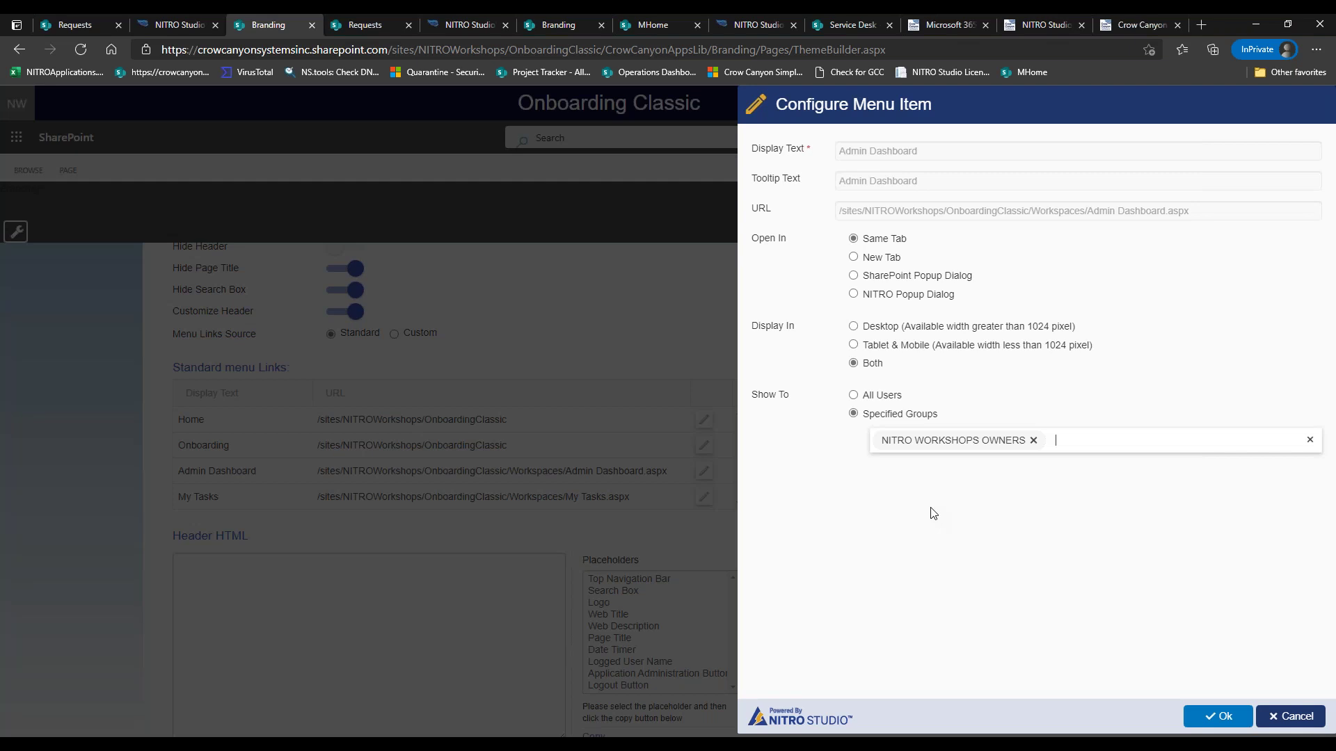
click(1056, 439)
click(1296, 713)
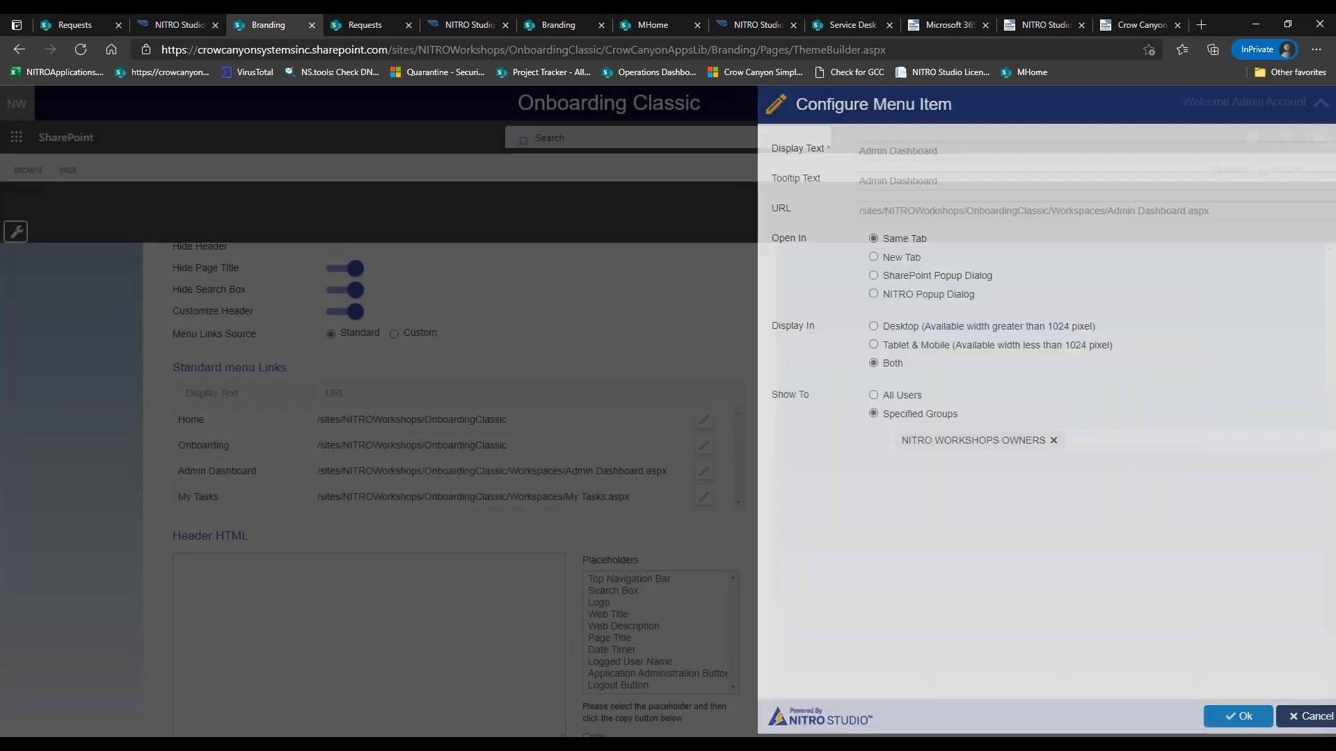
Step: Examine the Header HTML box and each available placeholder, from Top Navigation Bar to Logout Button, relating them to the current site header
scroll(1321, 426, down, 1)
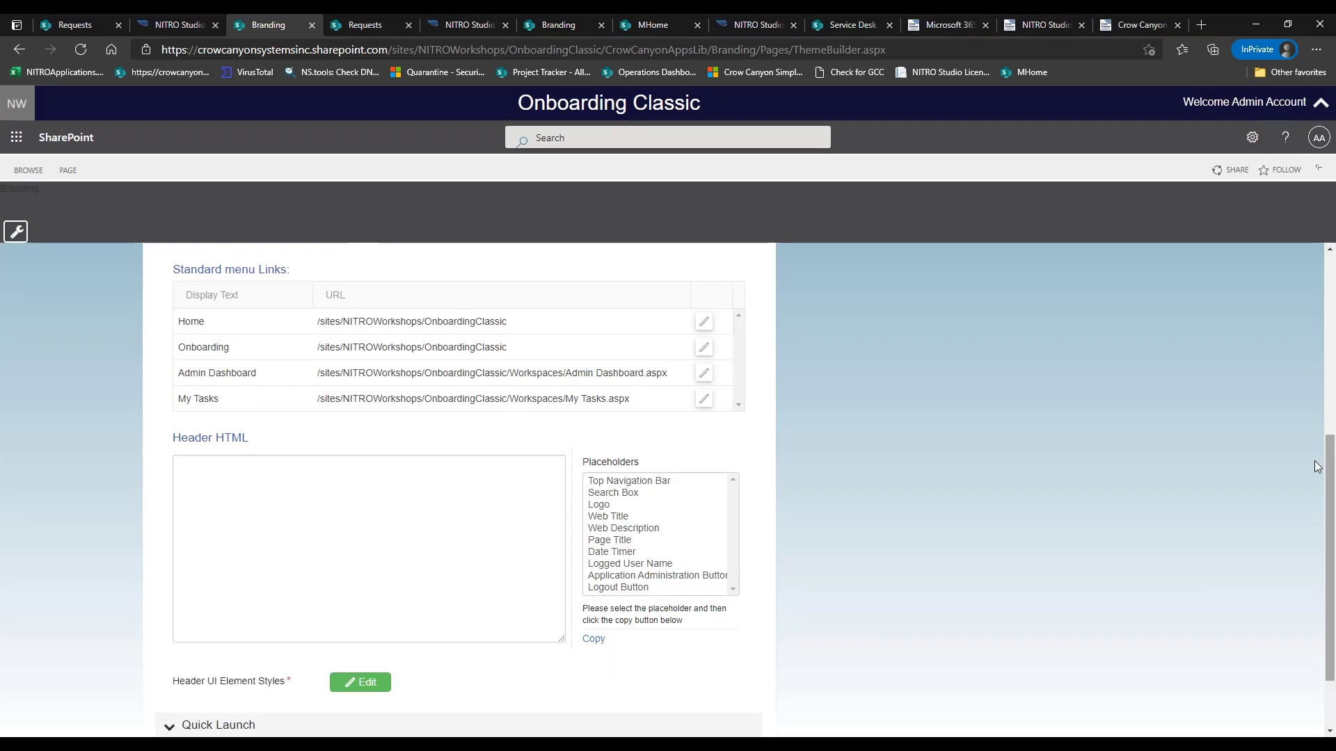
drag(68, 193, 6, 189)
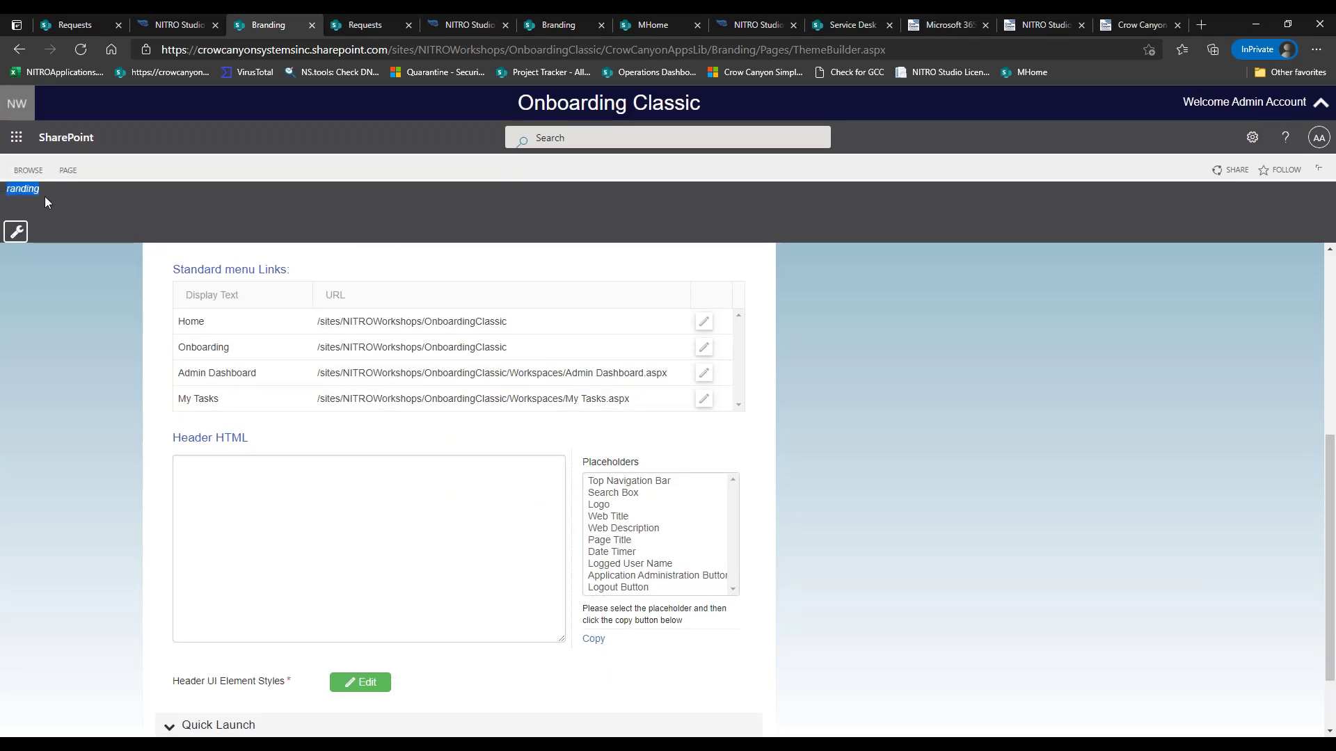
click(224, 478)
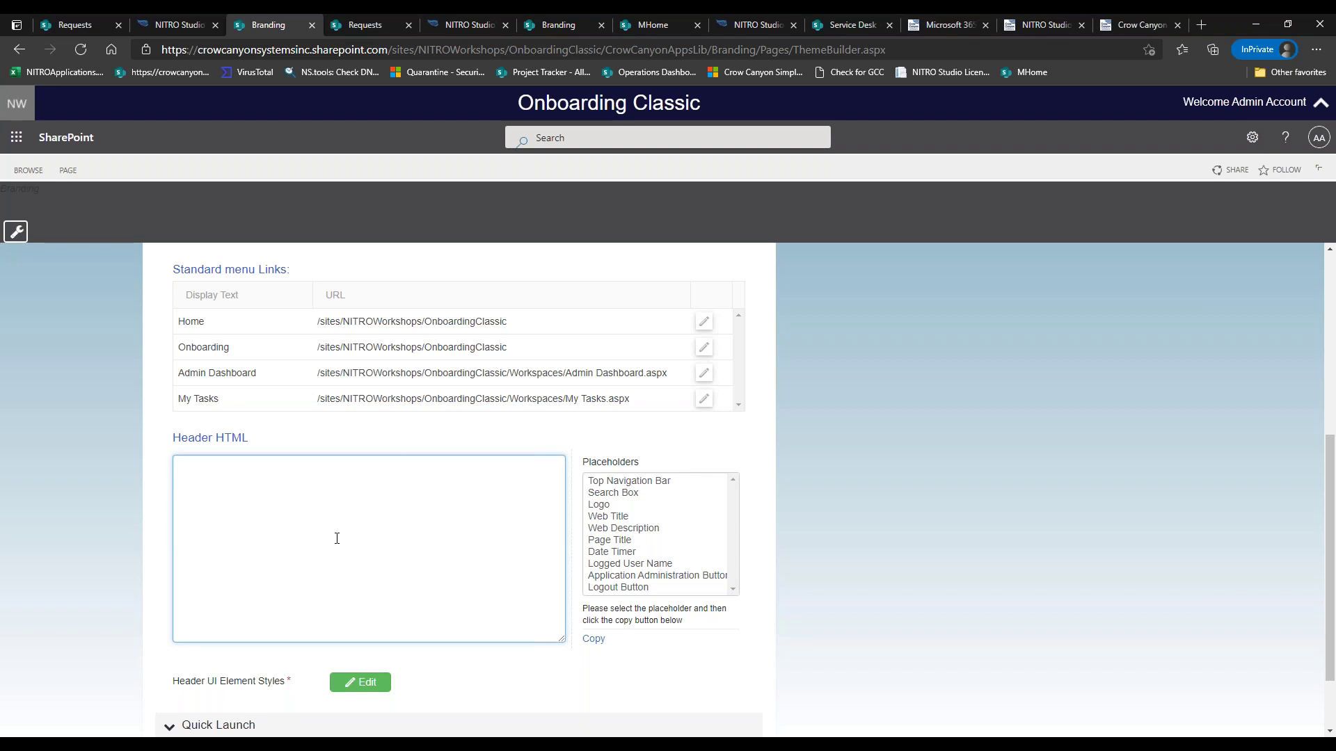
click(635, 482)
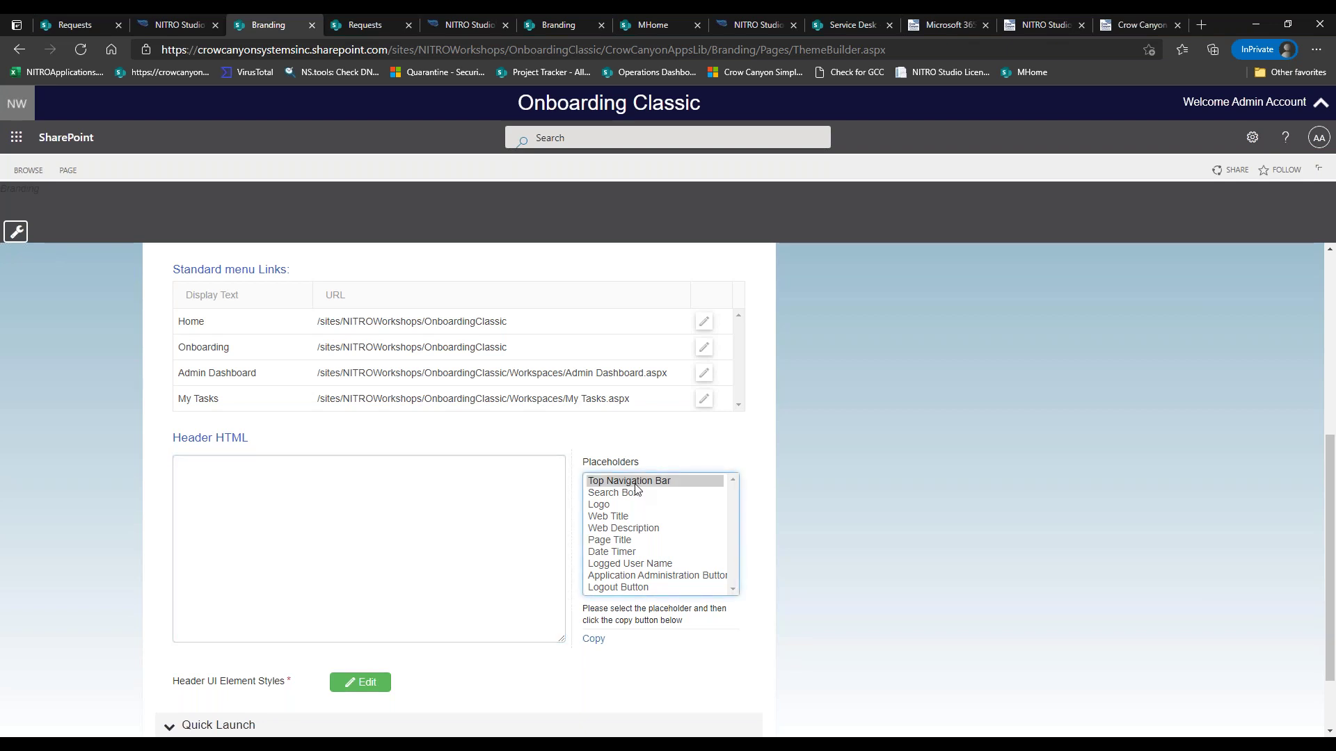
click(636, 492)
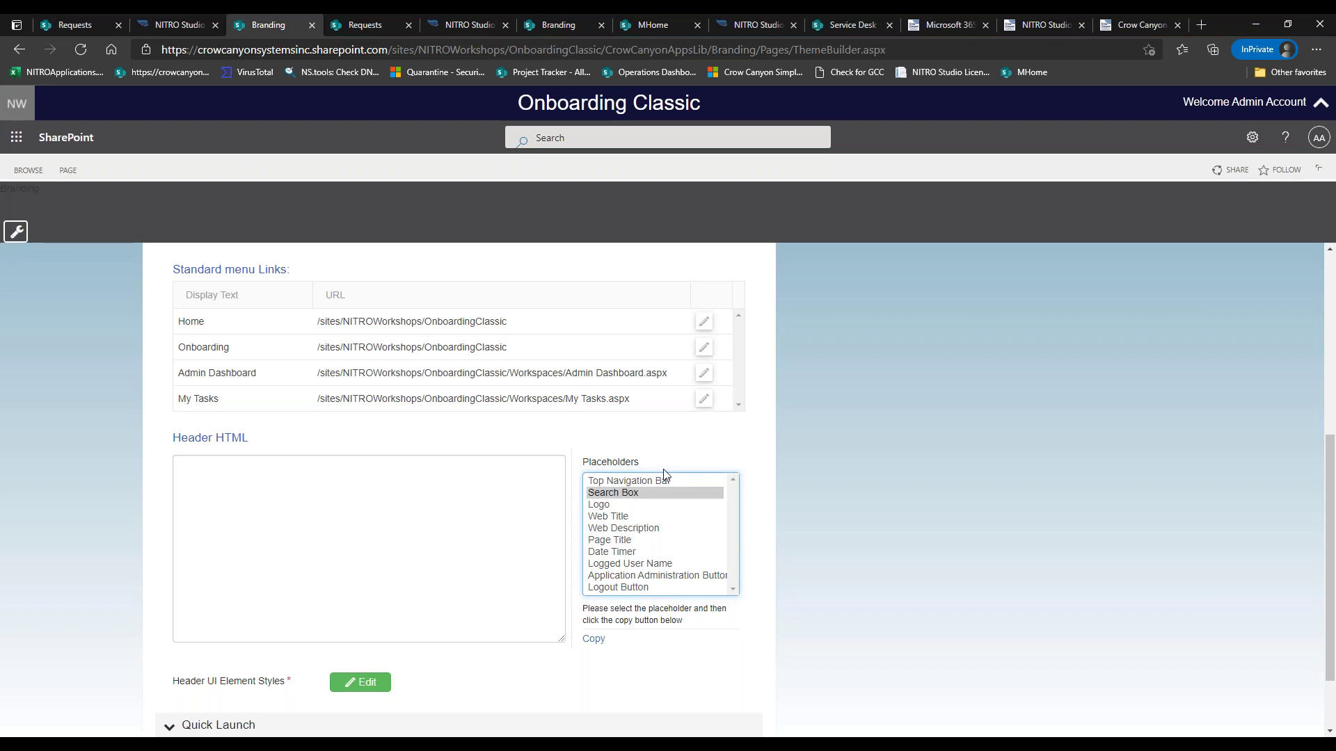
click(658, 507)
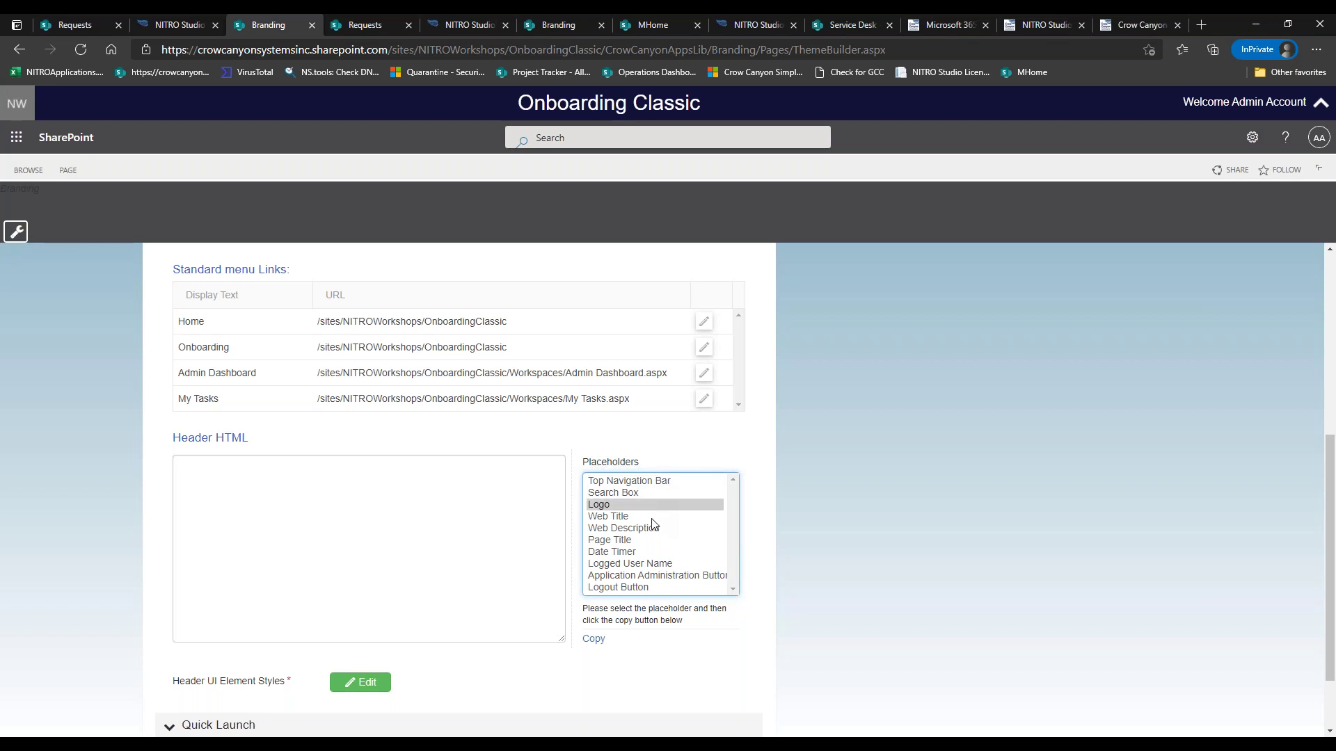
click(653, 519)
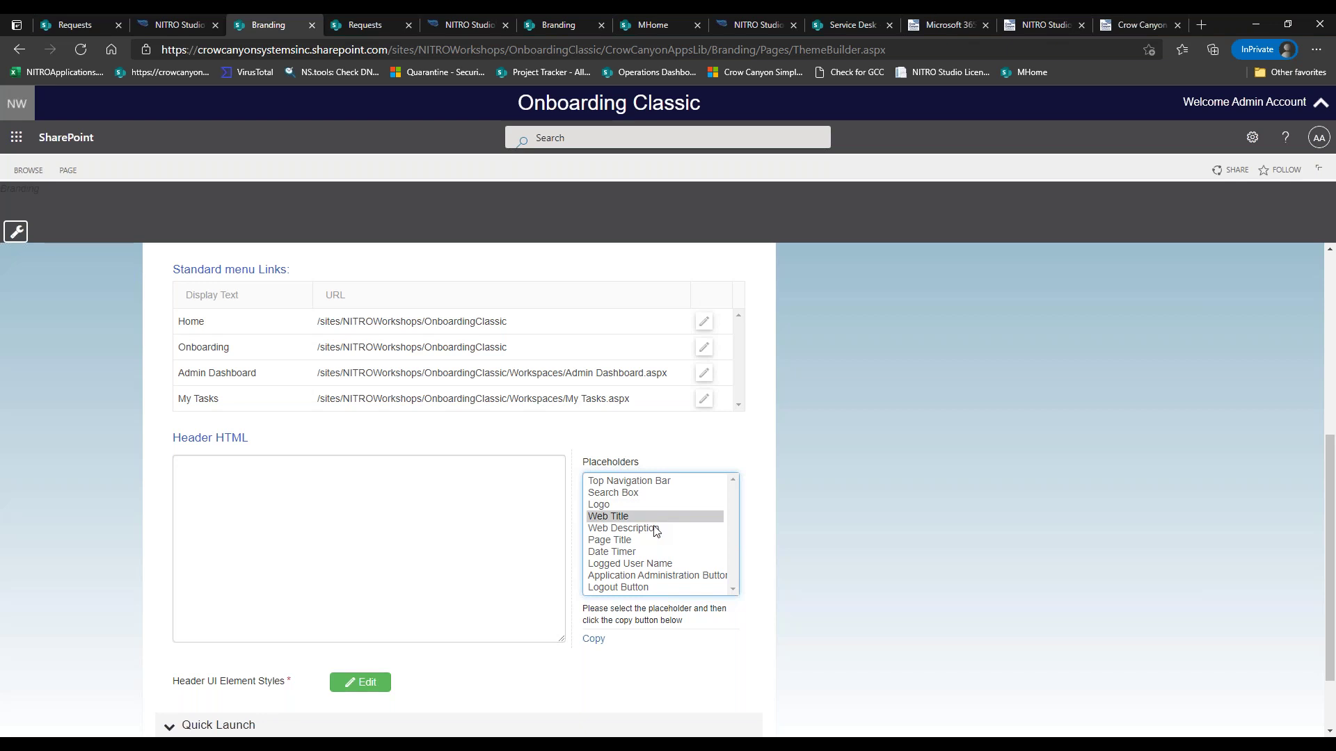
click(652, 531)
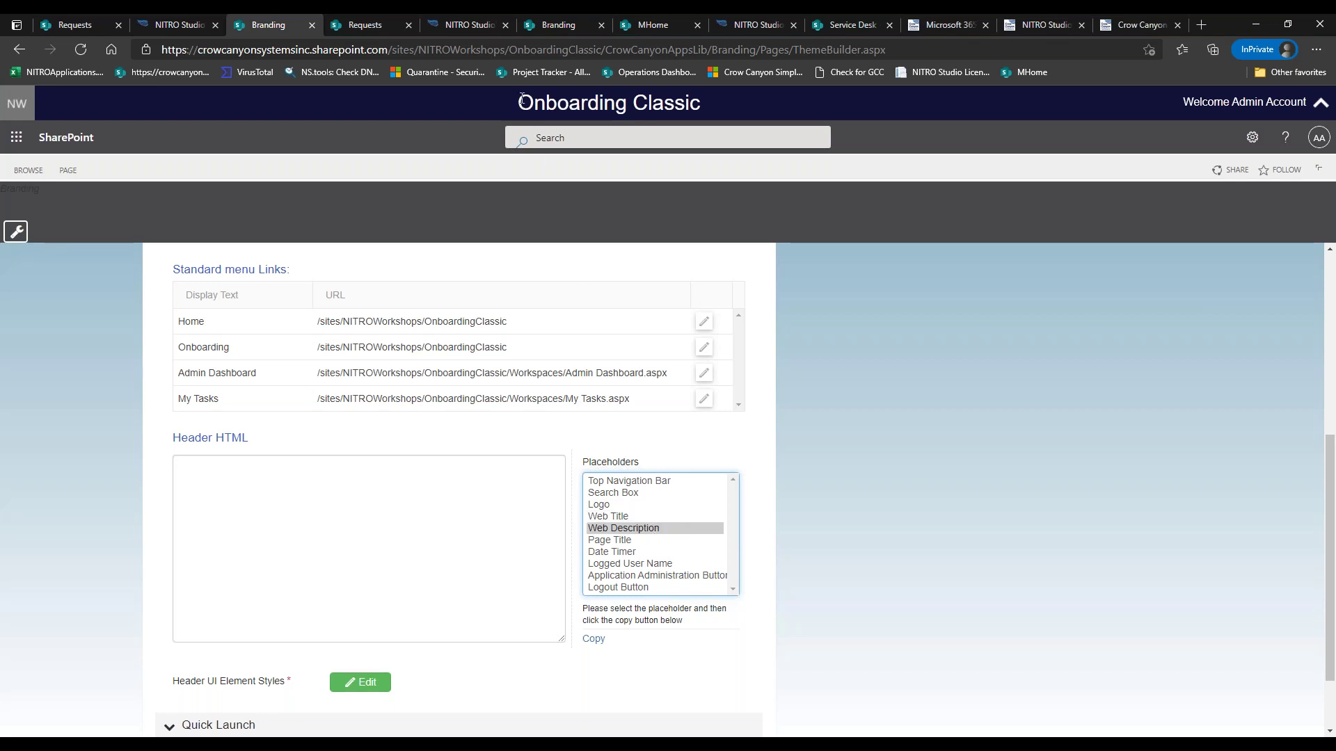
drag(517, 103, 783, 99)
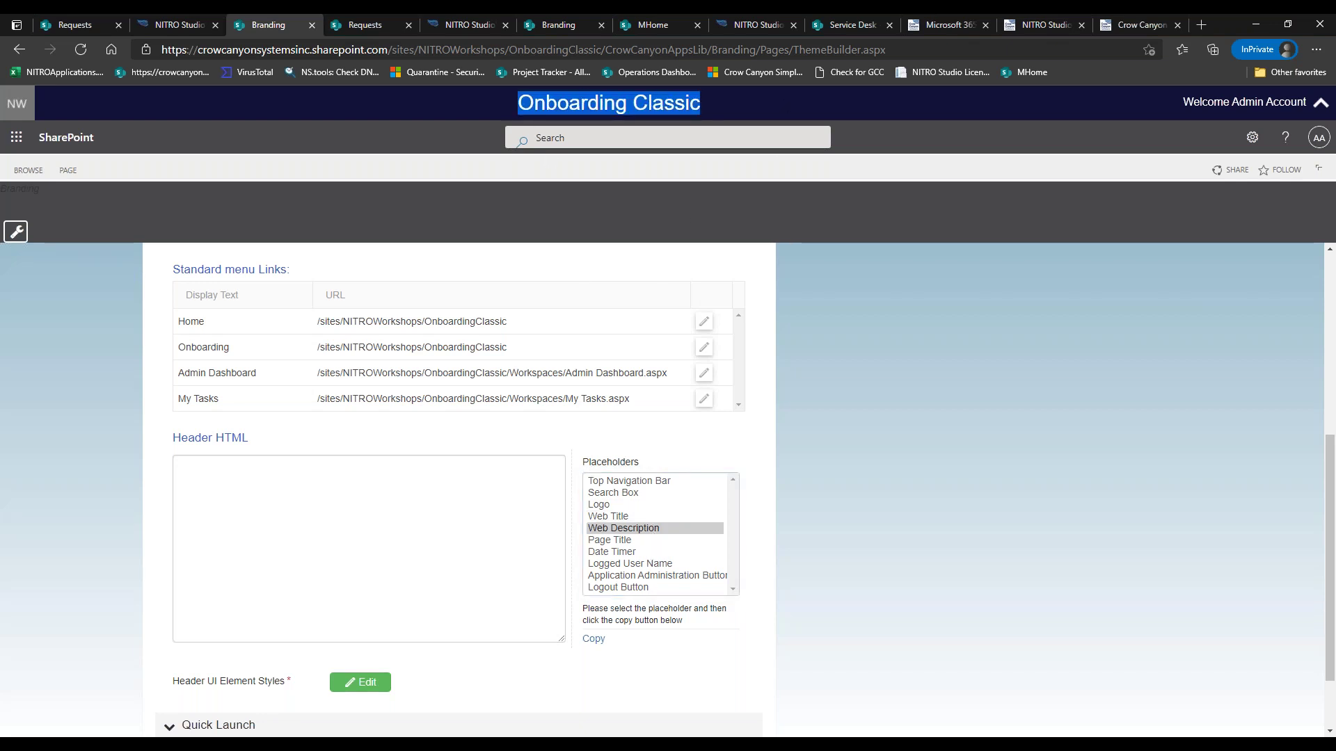
click(636, 542)
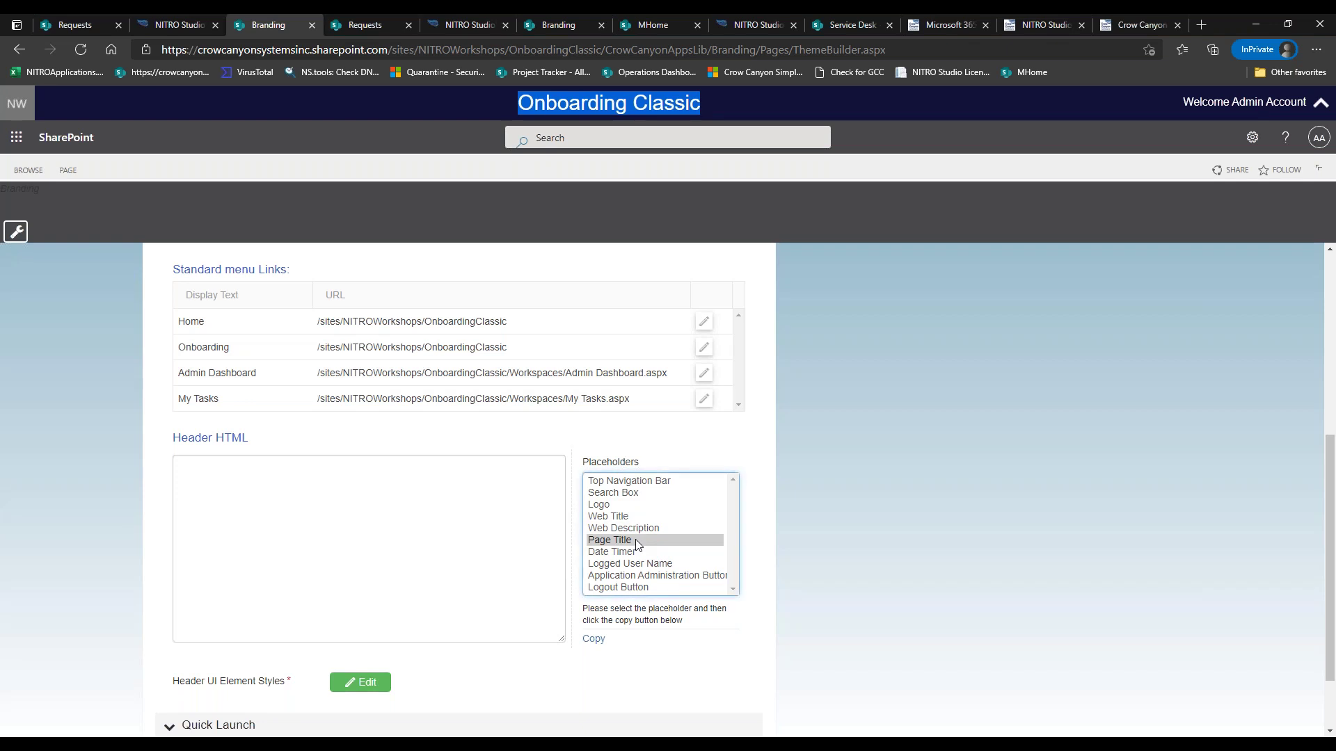
click(639, 551)
click(647, 564)
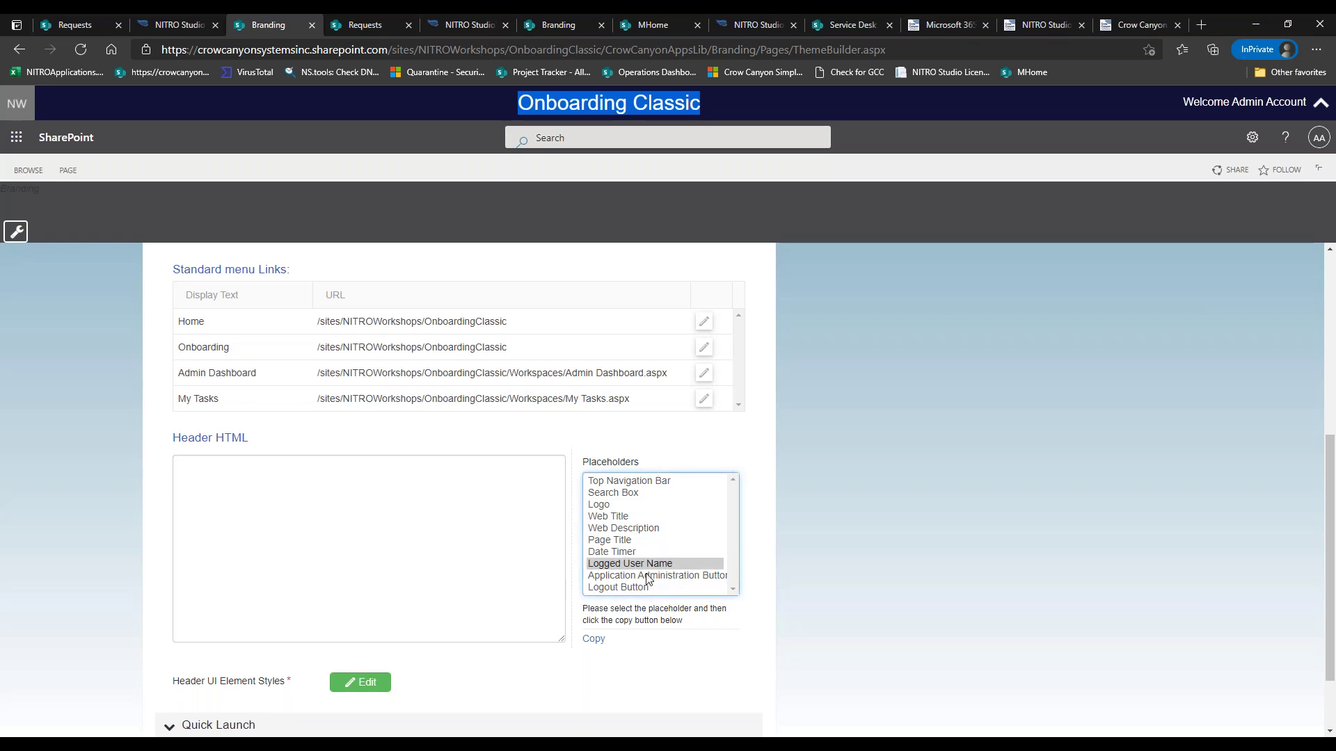
click(651, 576)
click(636, 586)
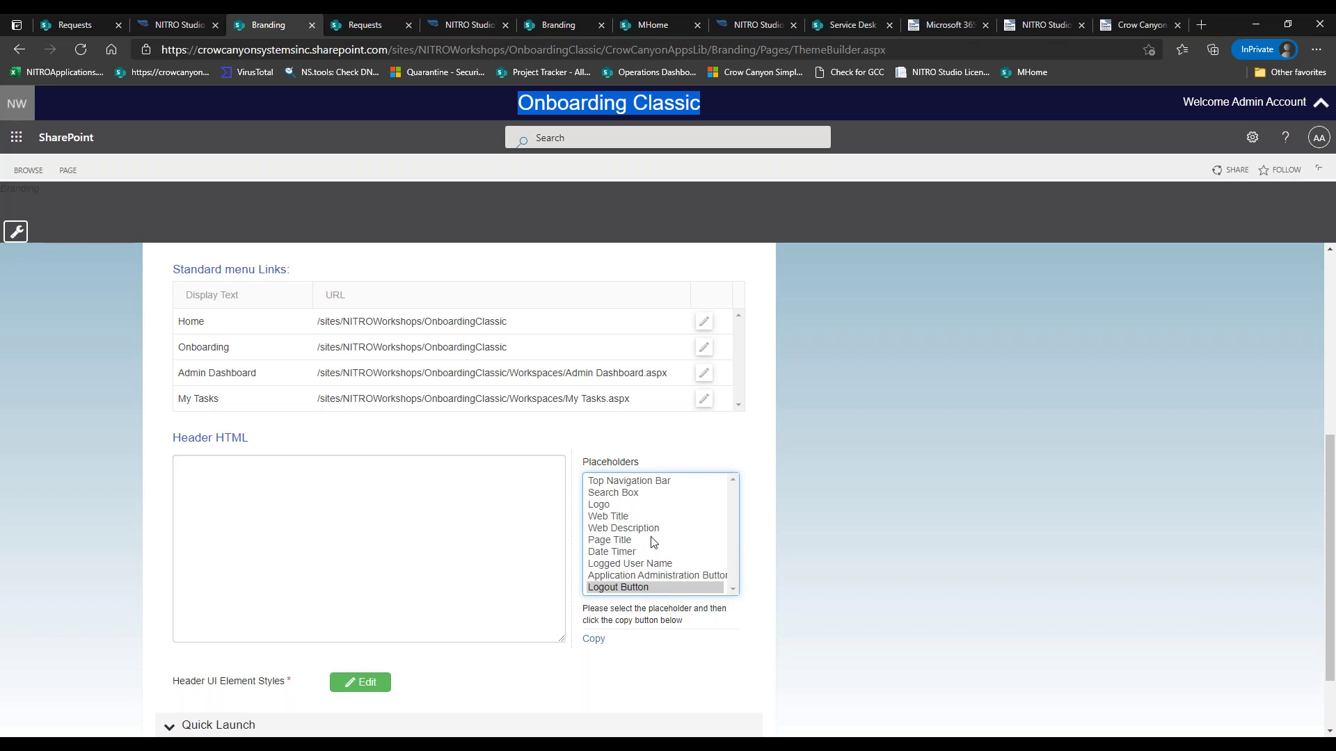
Step: Insert the Top Navigation Bar placeholder into the Header HTML box and review the Header UI Element Styles without changing them
click(647, 482)
click(594, 639)
click(417, 494)
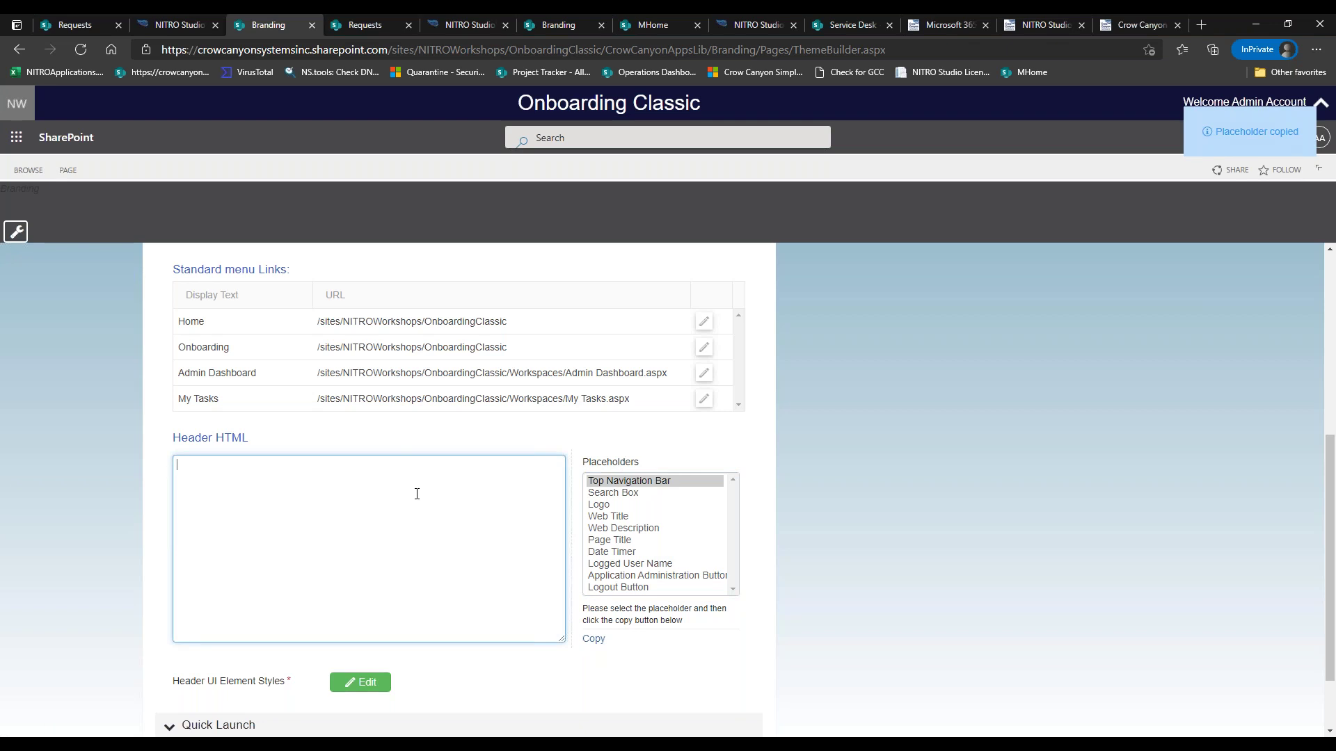
key(ctrl+v)
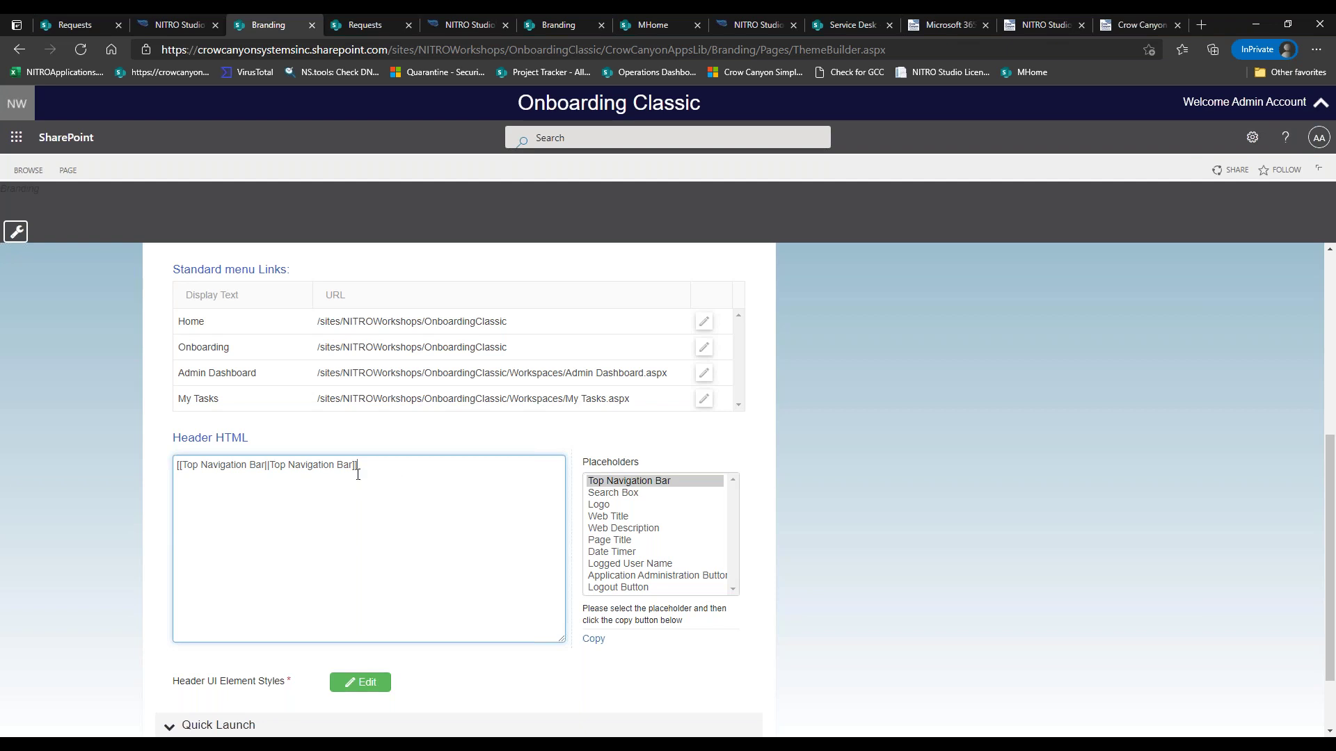
click(357, 681)
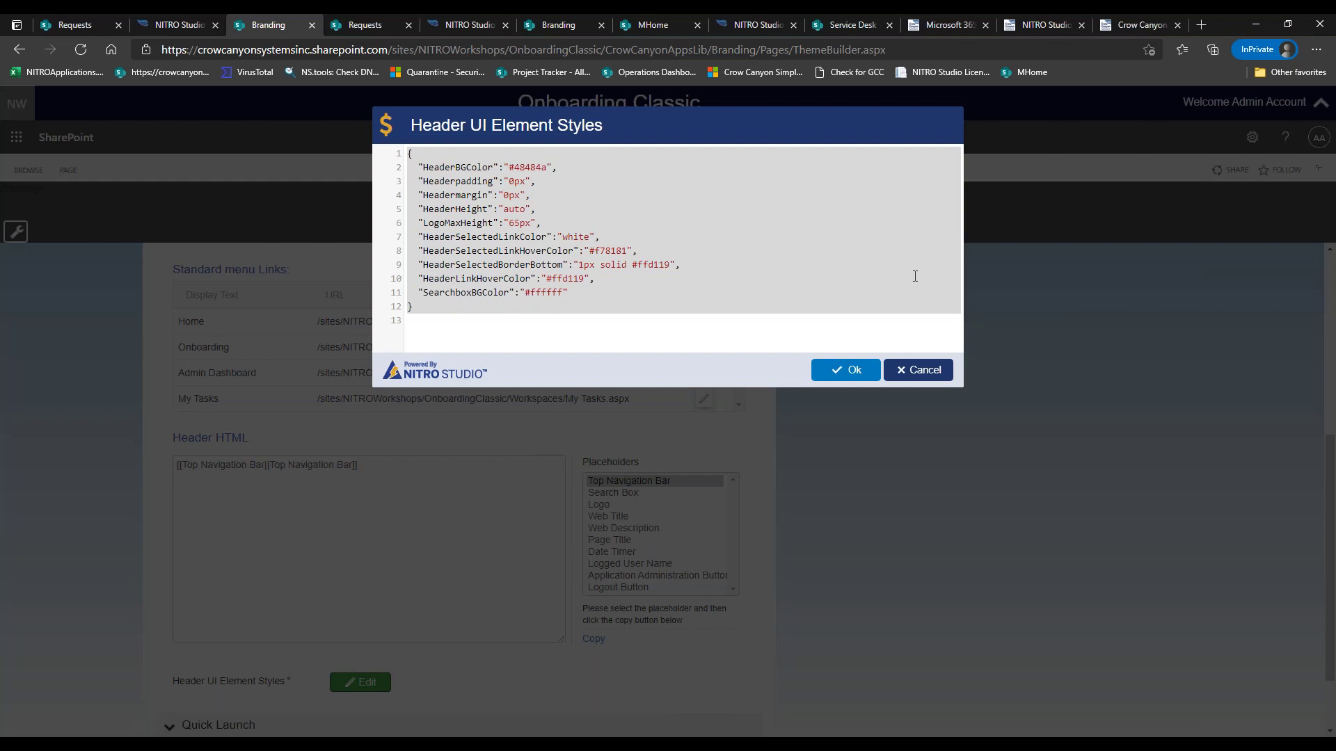
click(921, 369)
Step: Try hiding the Quick Launch in the theme's Quick Launch settings, and restore its visibility
scroll(1066, 567, down, 2)
click(262, 639)
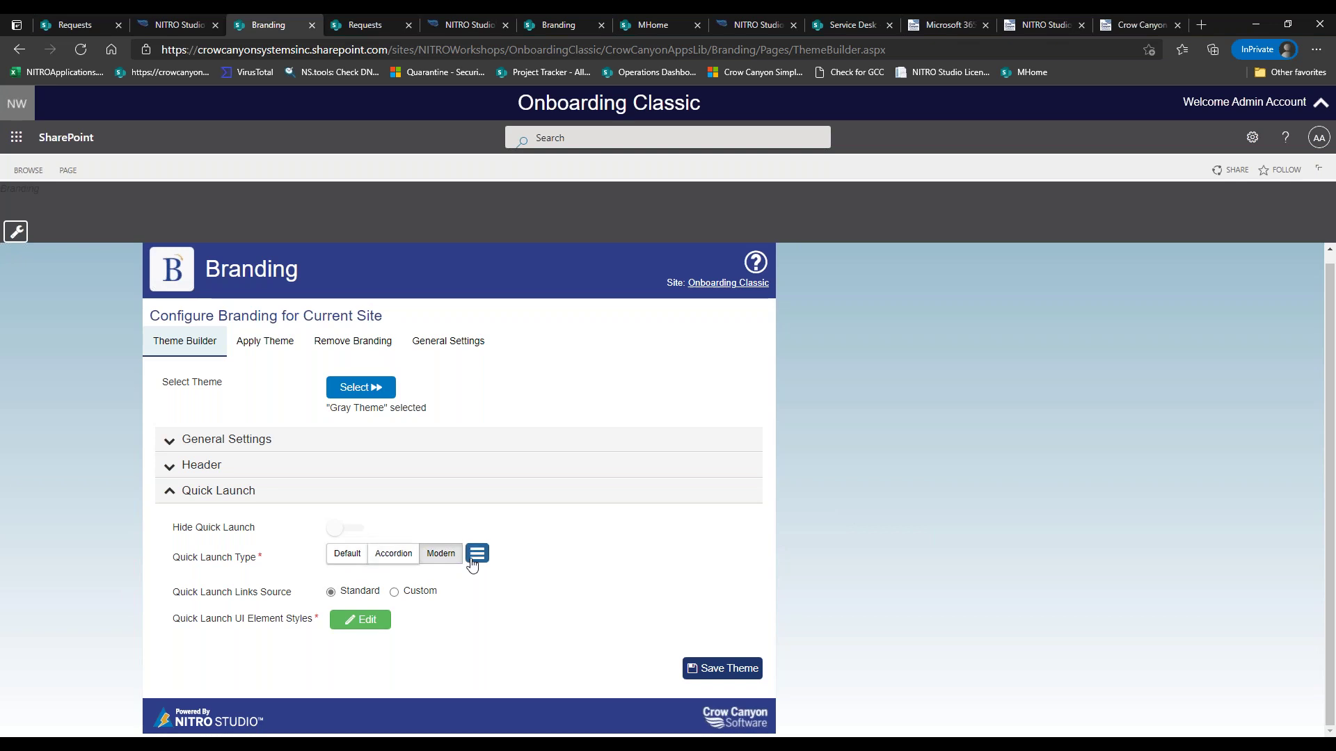
click(341, 534)
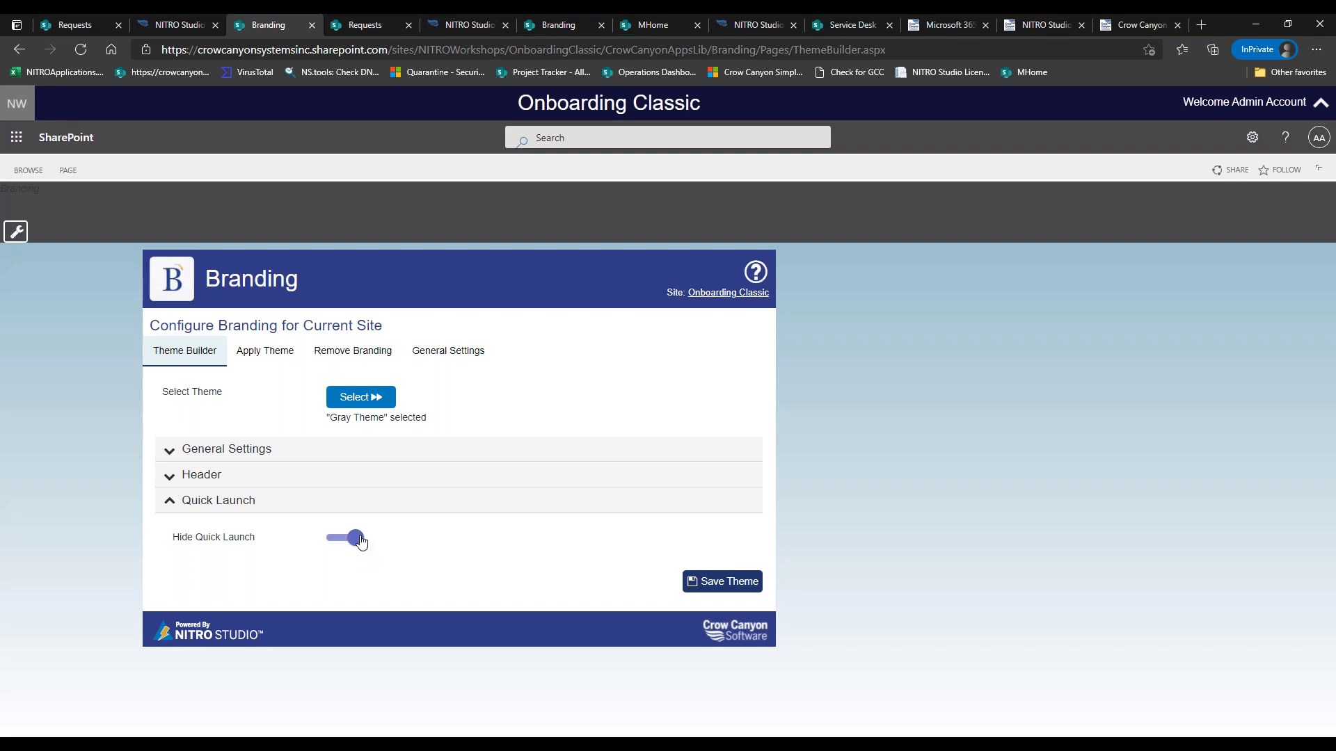
click(354, 539)
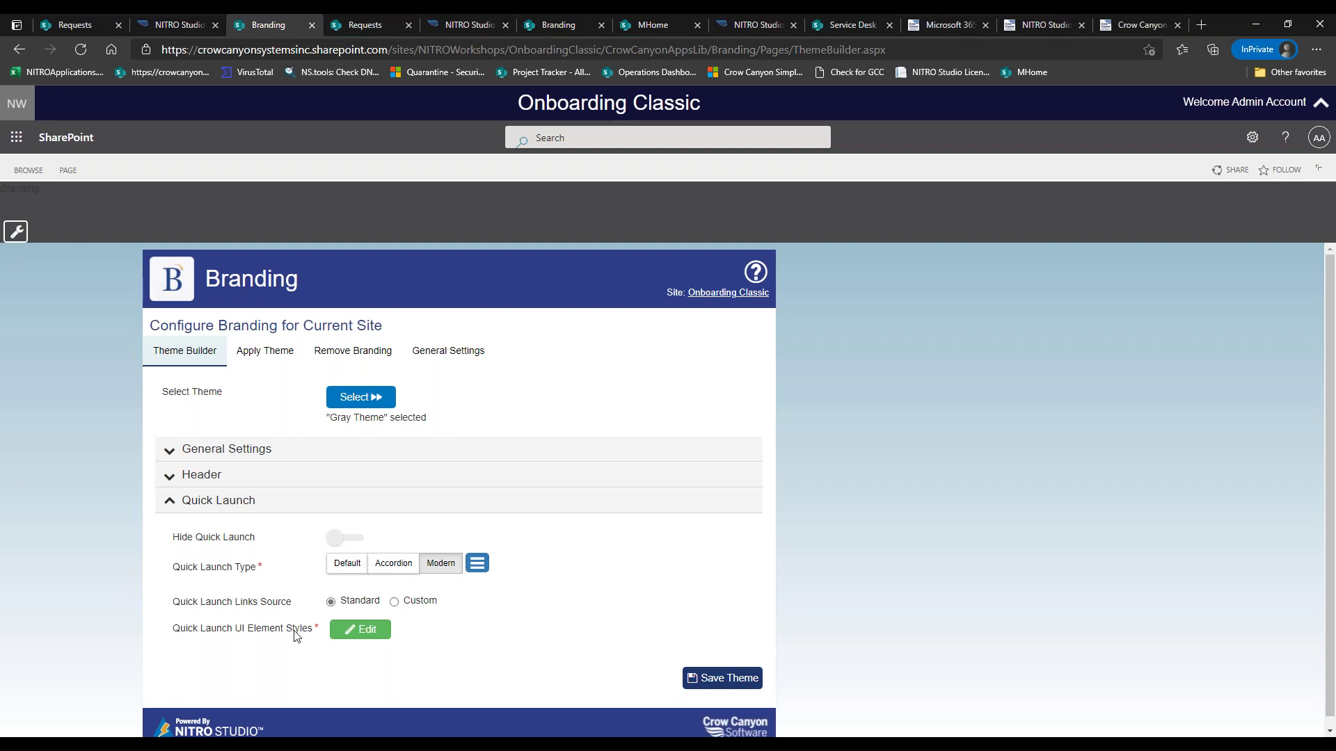
Step: Set the Quick Launch Links Source to Custom and review the custom link options
click(395, 602)
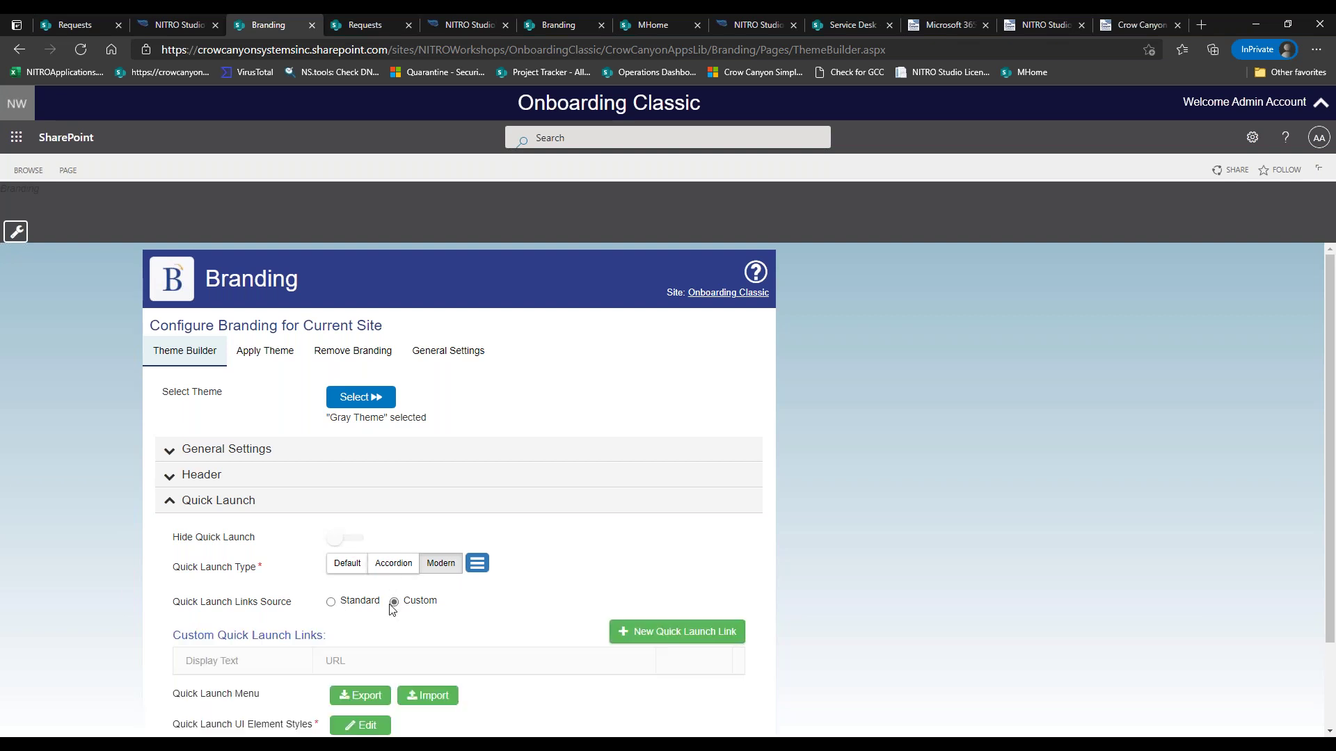
scroll(1322, 487, down, 2)
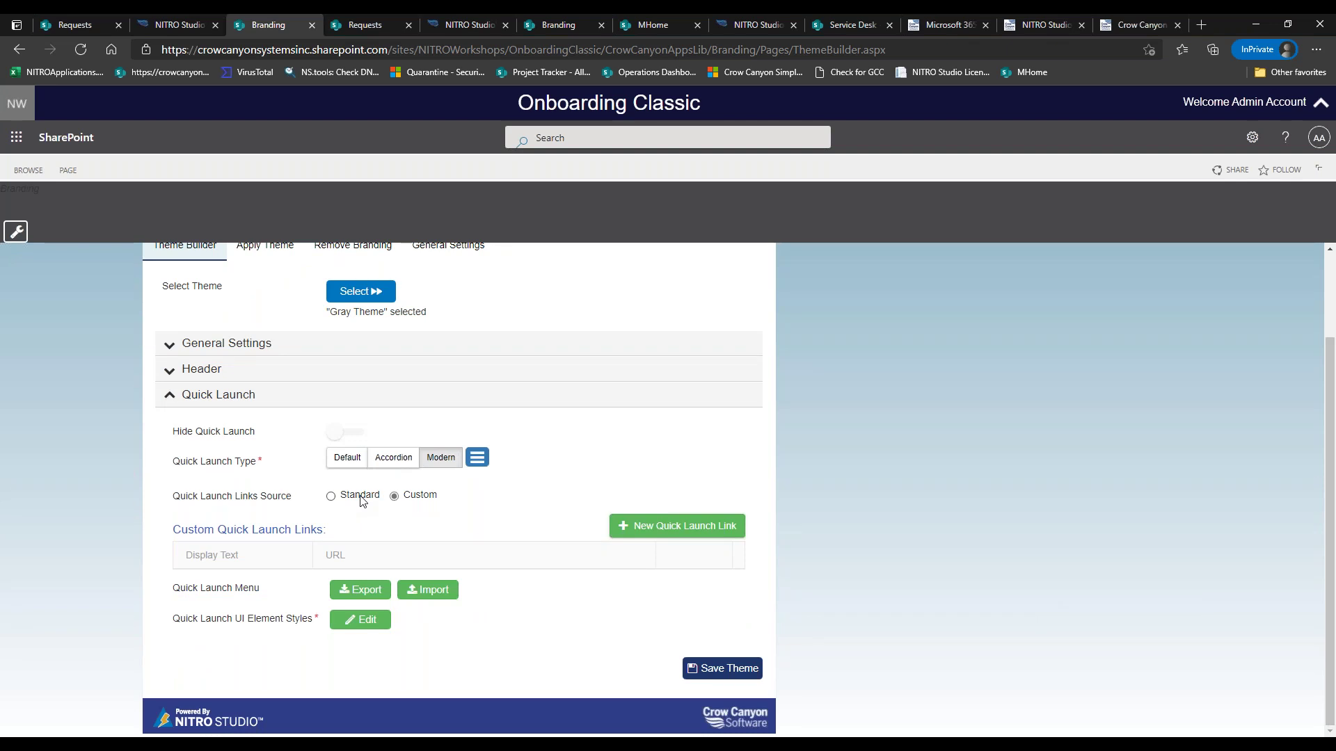
scroll(362, 501, up, 2)
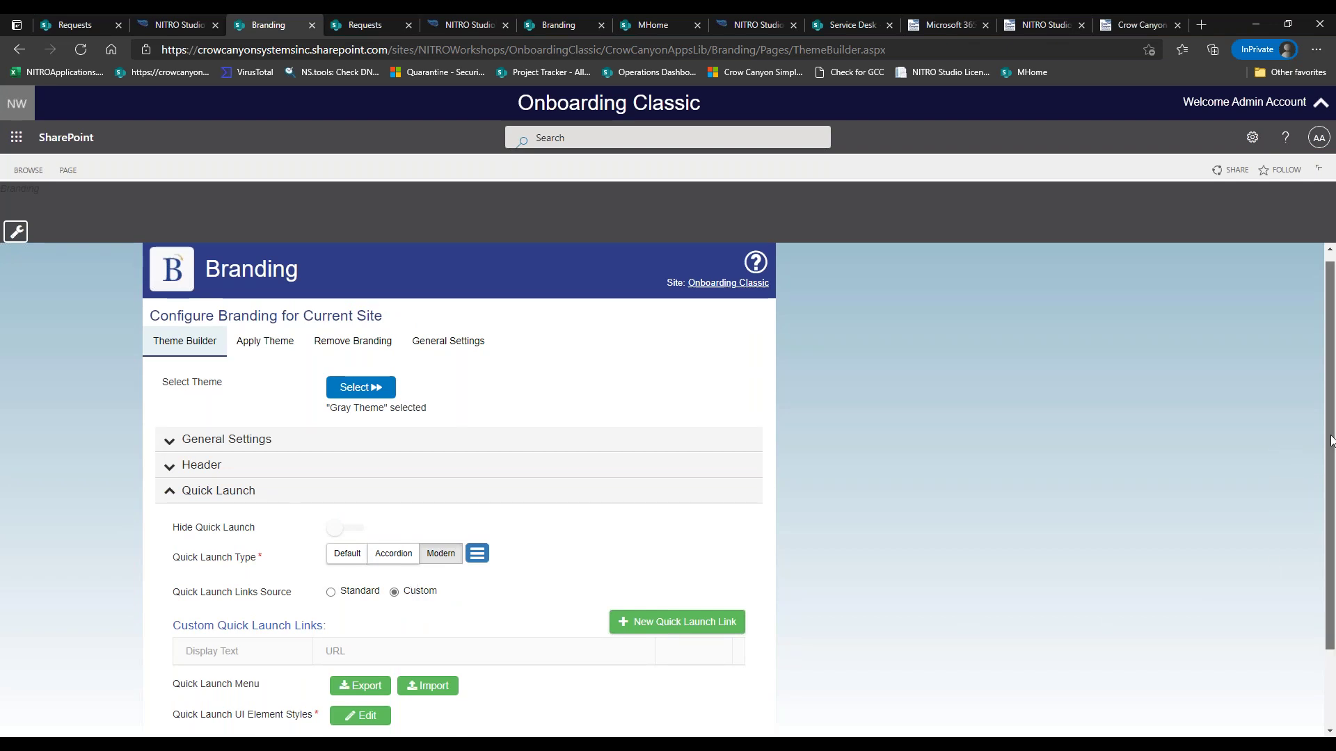
scroll(527, 633, down, 2)
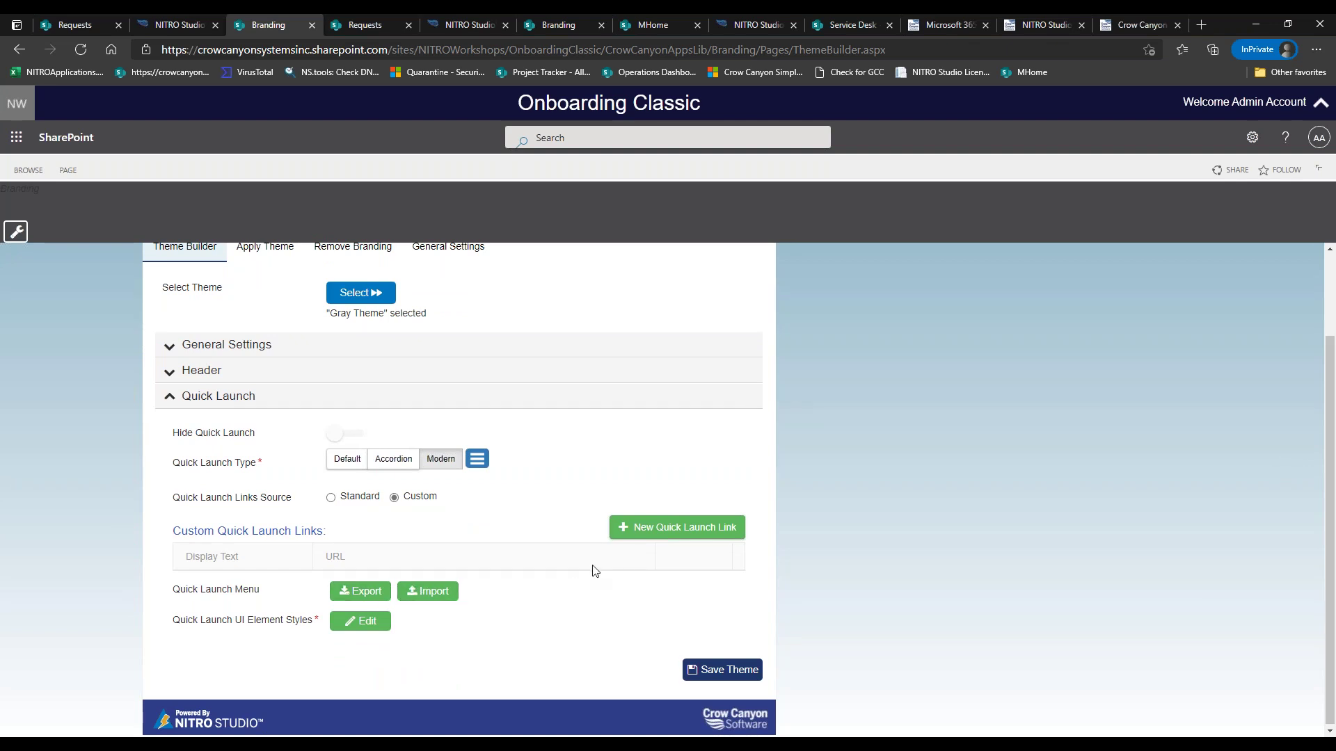
Step: Try configuring a new Quick Launch link shown only to specified groups, and discard it
click(649, 530)
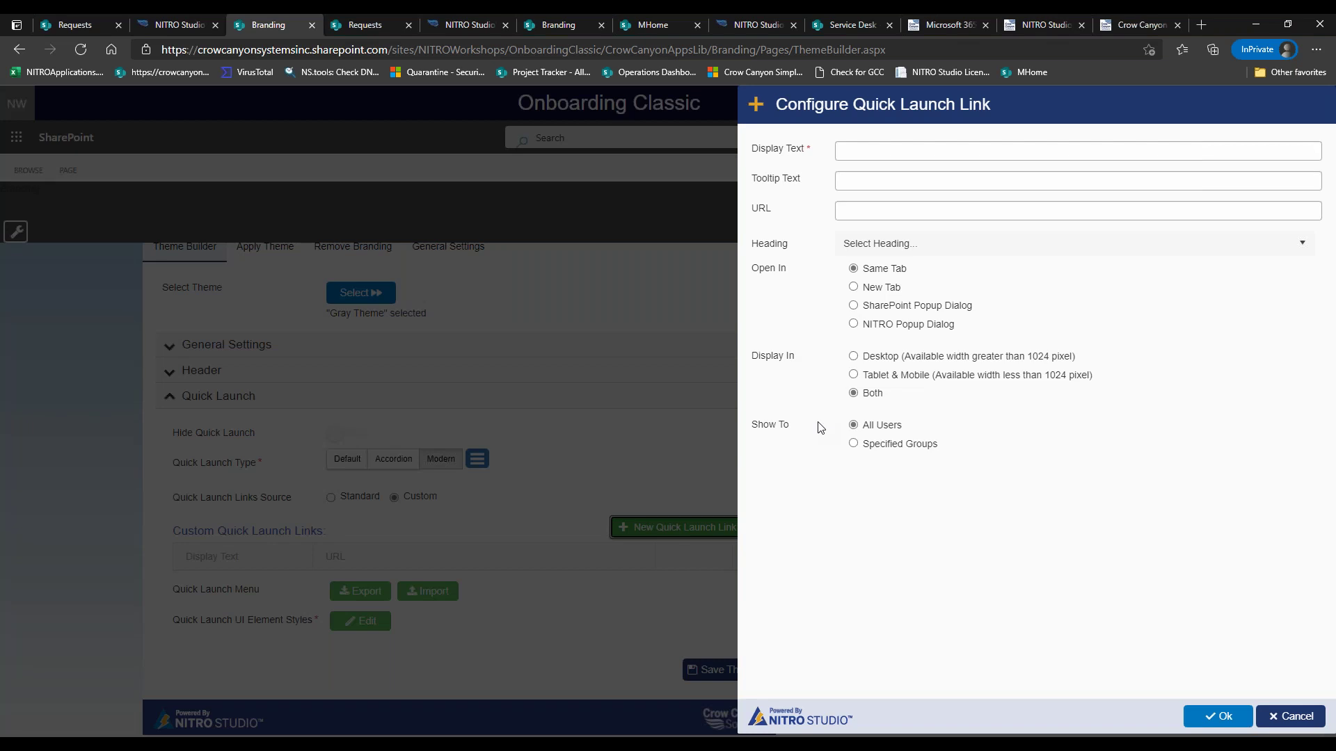
click(884, 445)
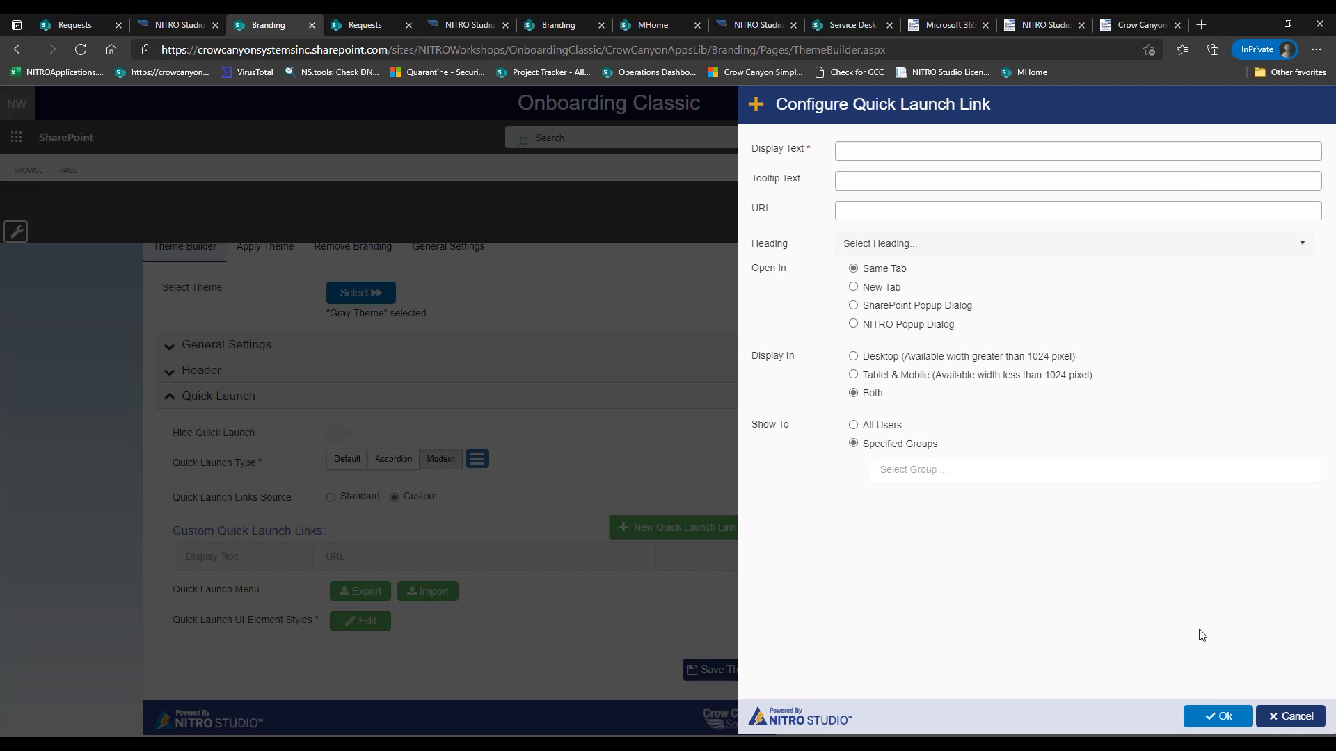
click(1288, 717)
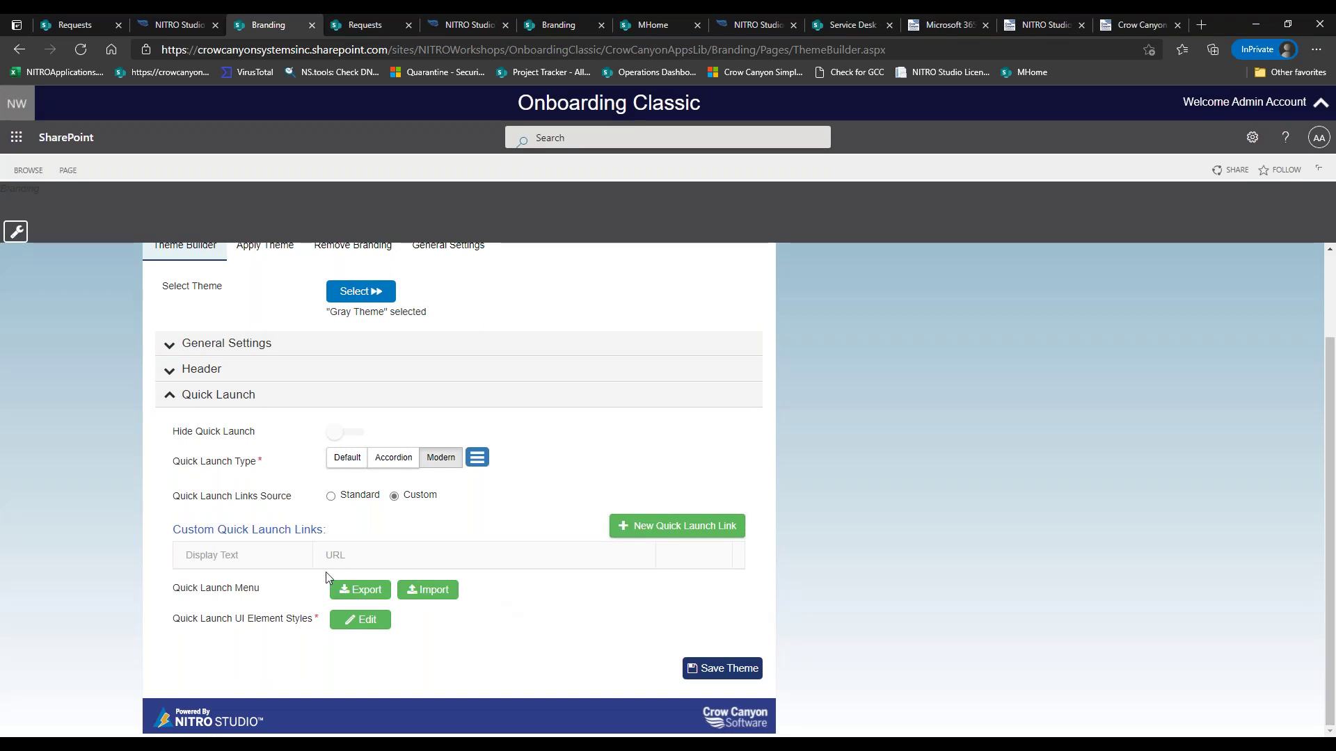
Step: Review the export code and the import box for the Quick Launch menu links, closing both without changes
click(362, 590)
scroll(436, 241, down, 1)
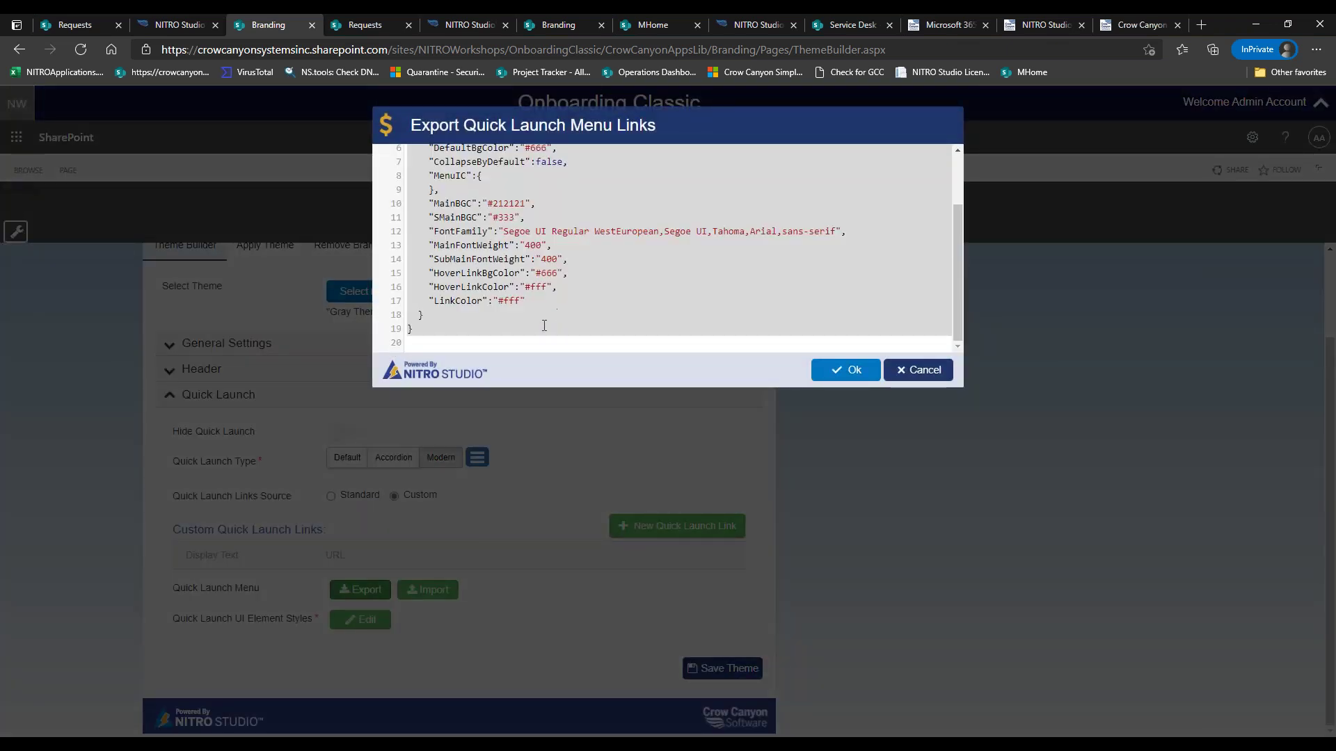
key(ctrl+a)
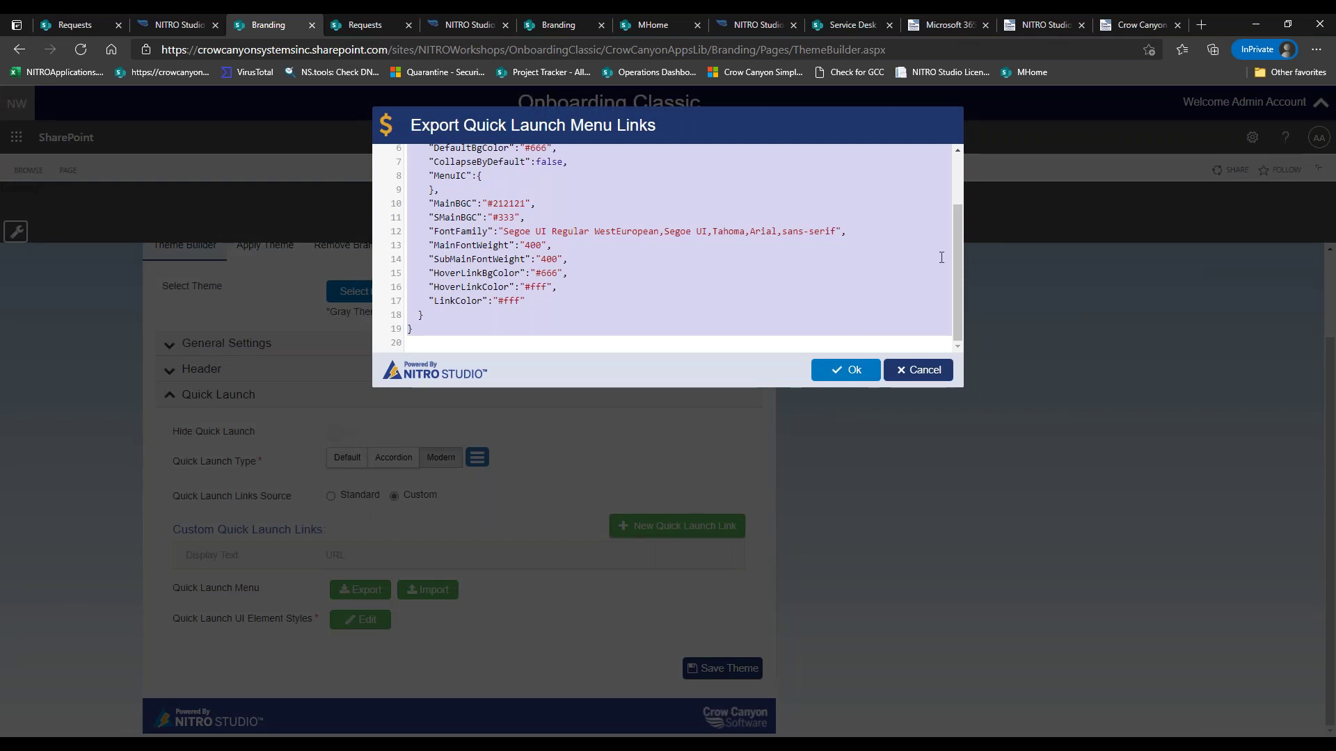
mouse_move(955, 233)
mouse_down()
mouse_move(962, 152)
mouse_move(961, 237)
mouse_up()
click(905, 371)
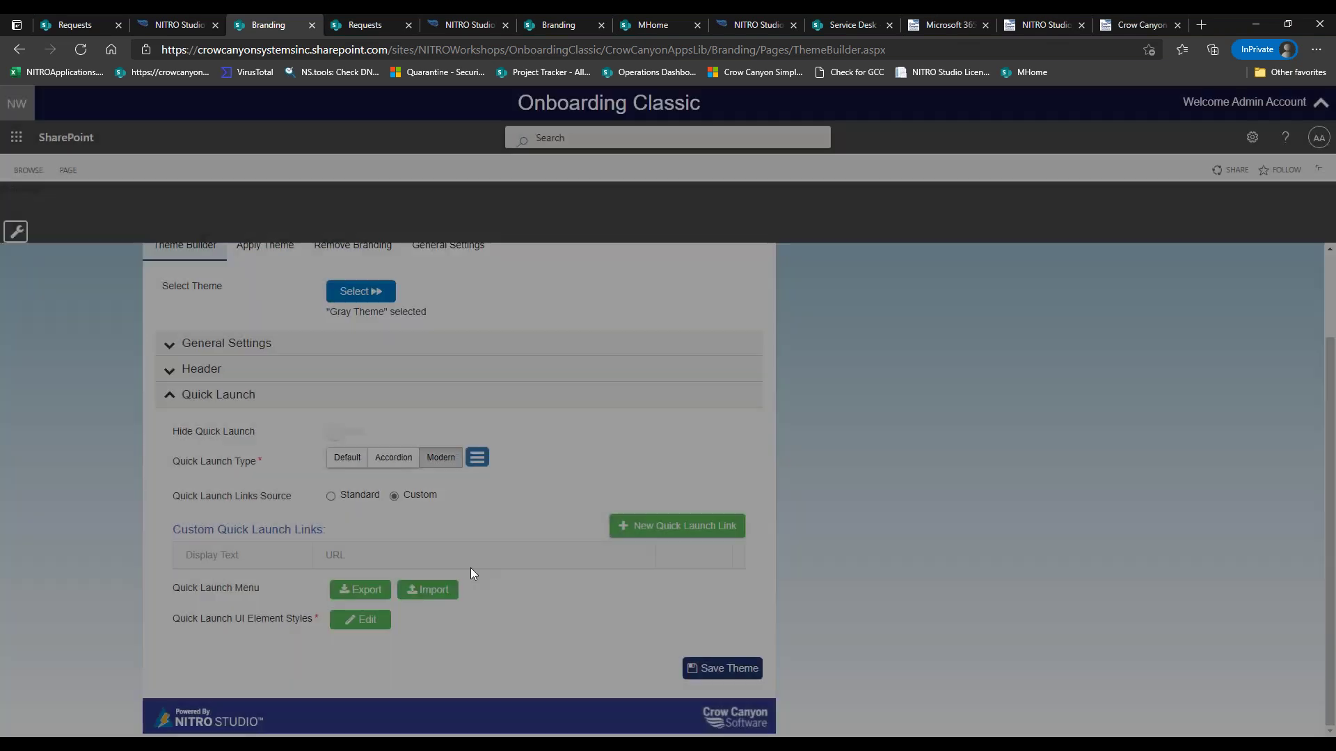
click(428, 590)
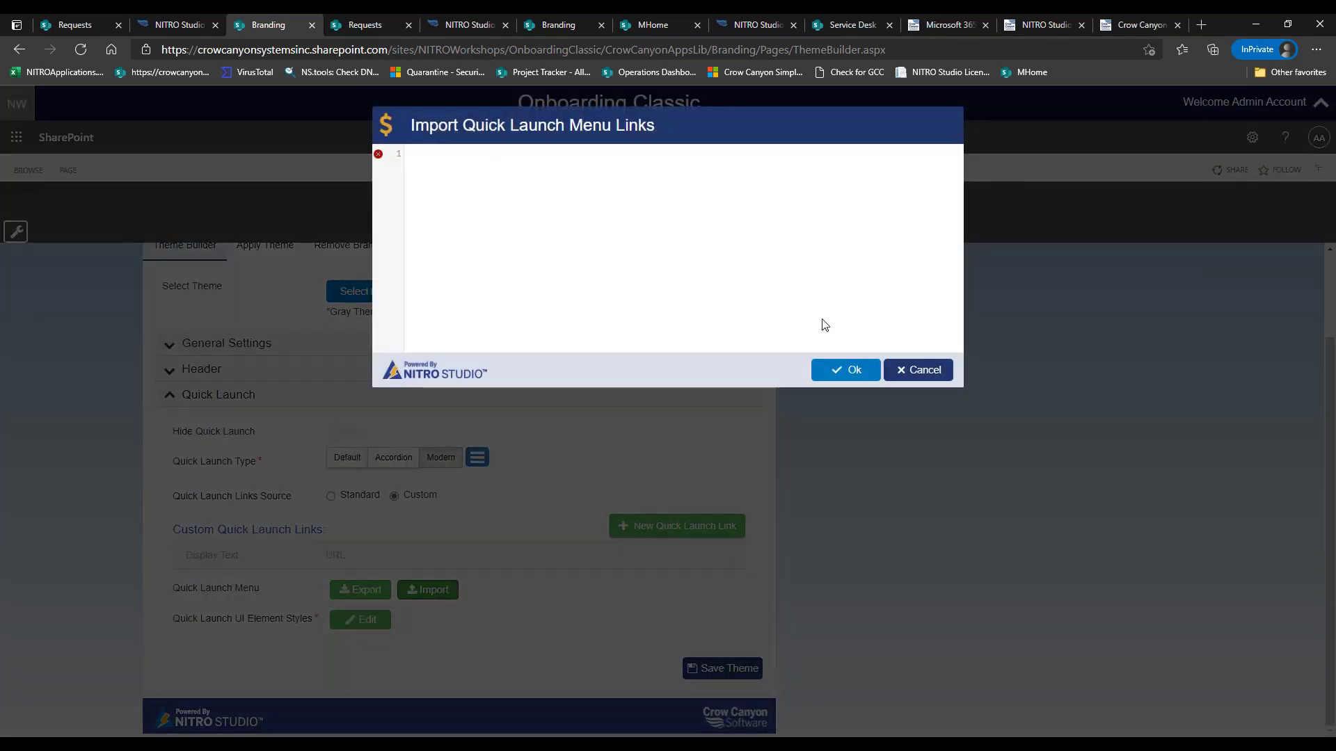
click(933, 369)
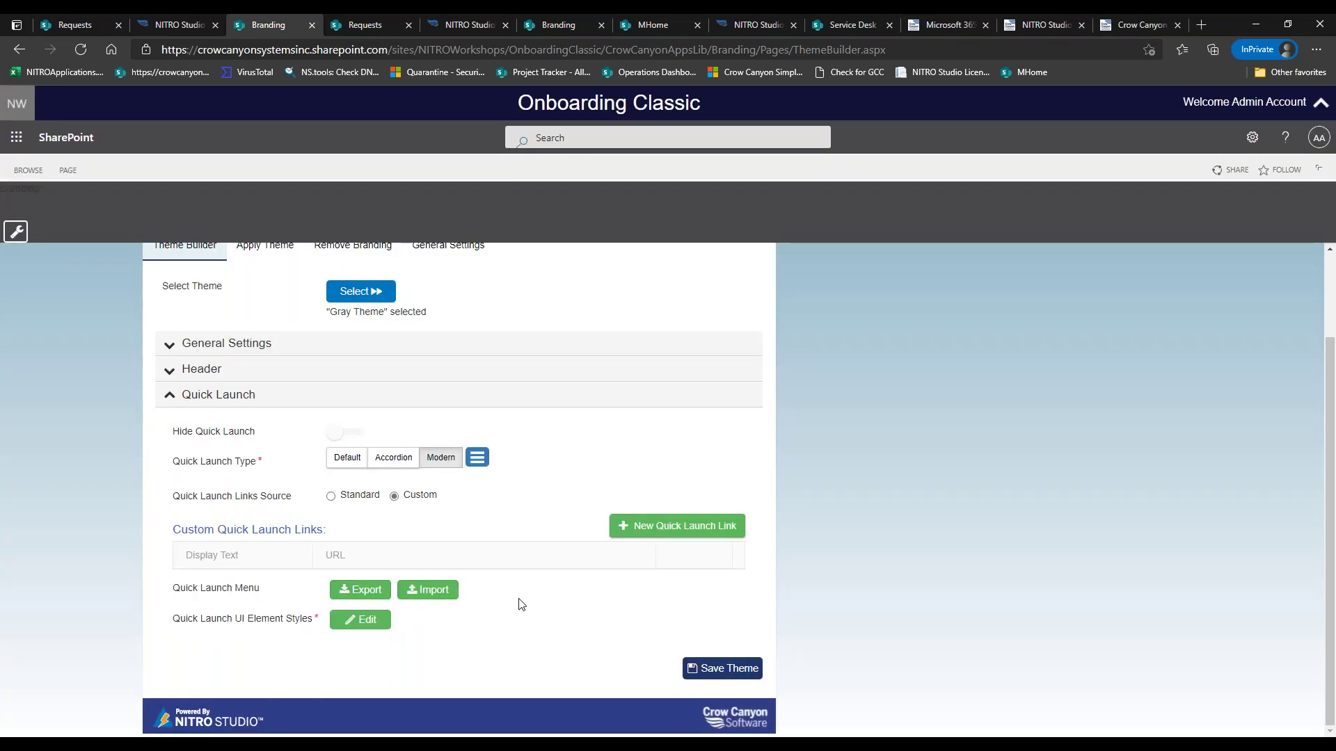
Step: Review the Quick Launch UI Element Styles, inspect the dialog's title element in the browser developer tools, and close both without changes
click(360, 620)
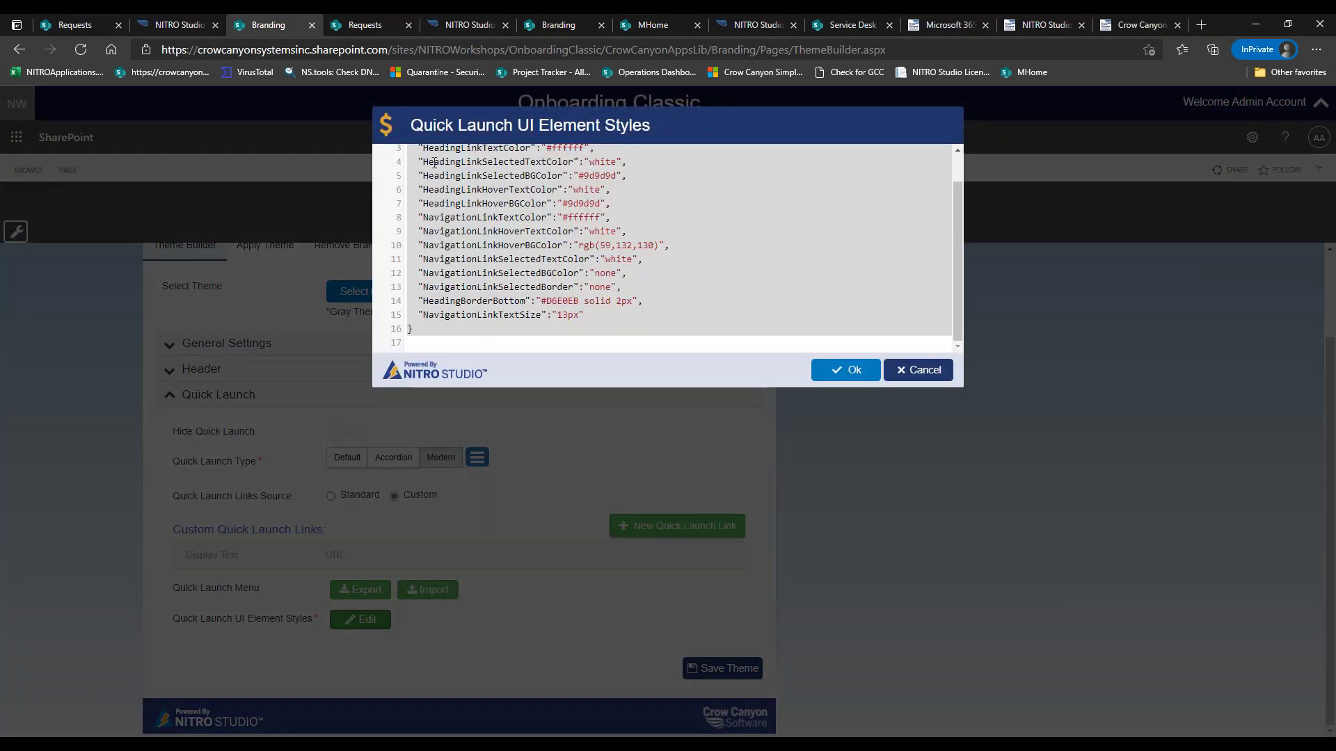
scroll(955, 204, up, 2)
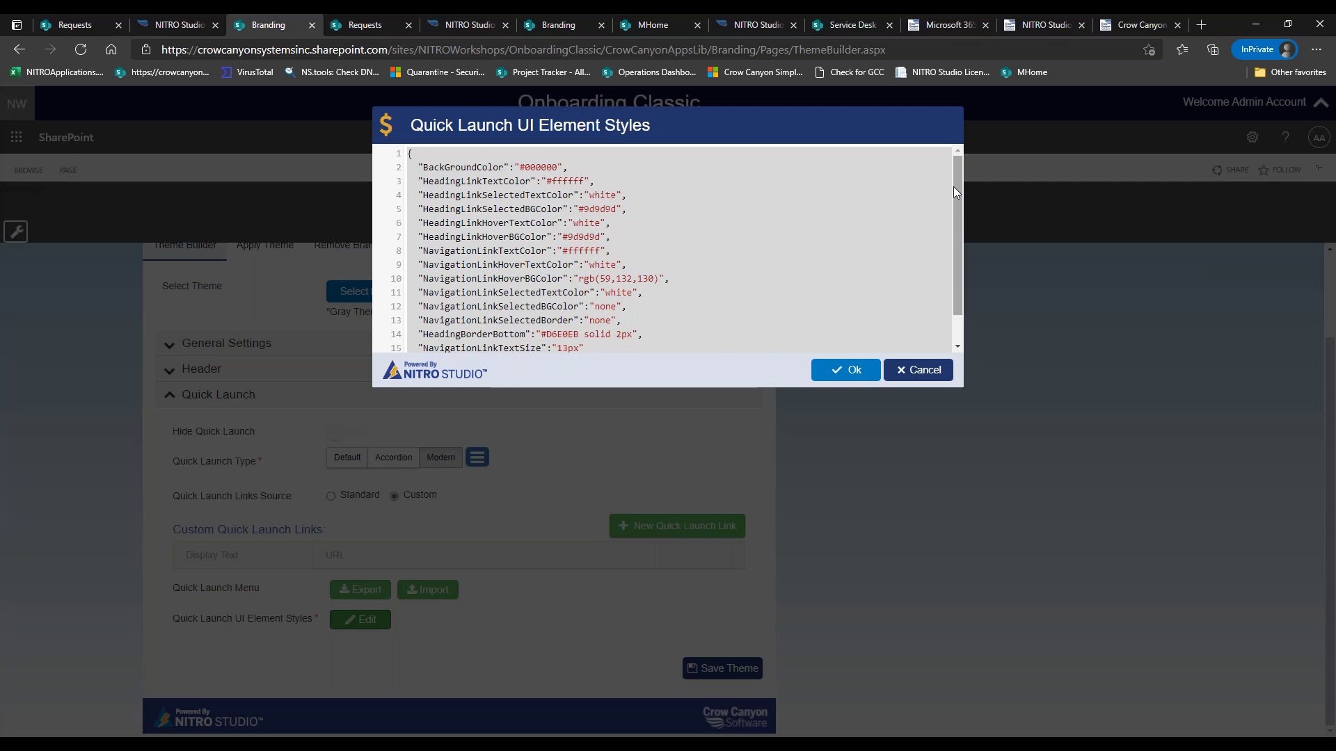
key(F12)
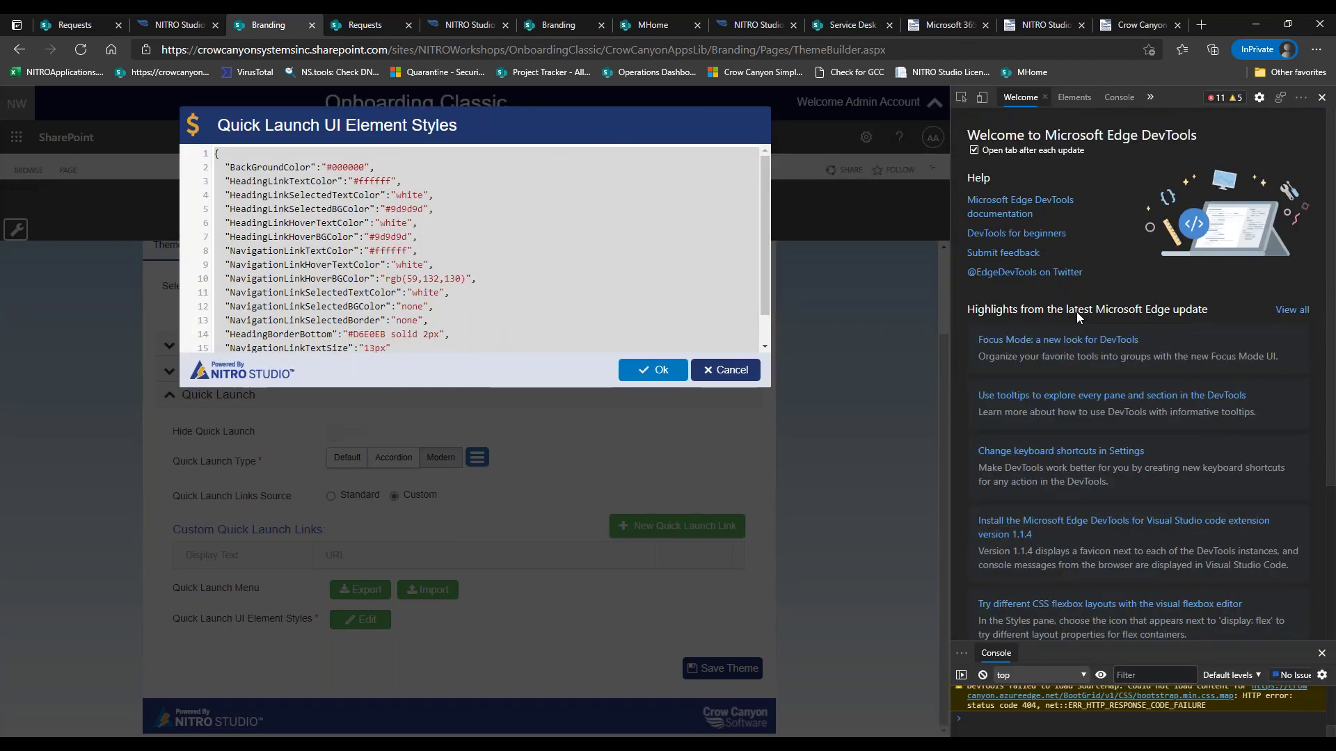
click(1074, 97)
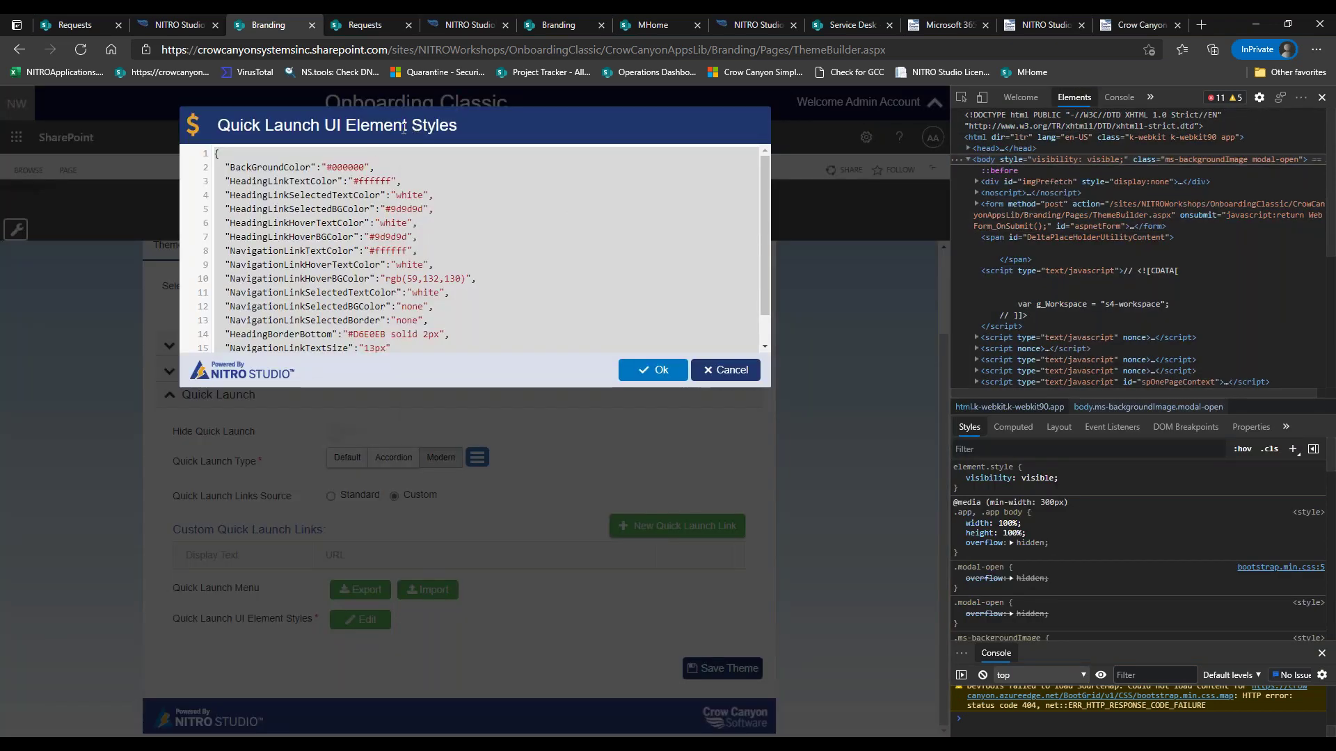
right_click(403, 129)
click(455, 417)
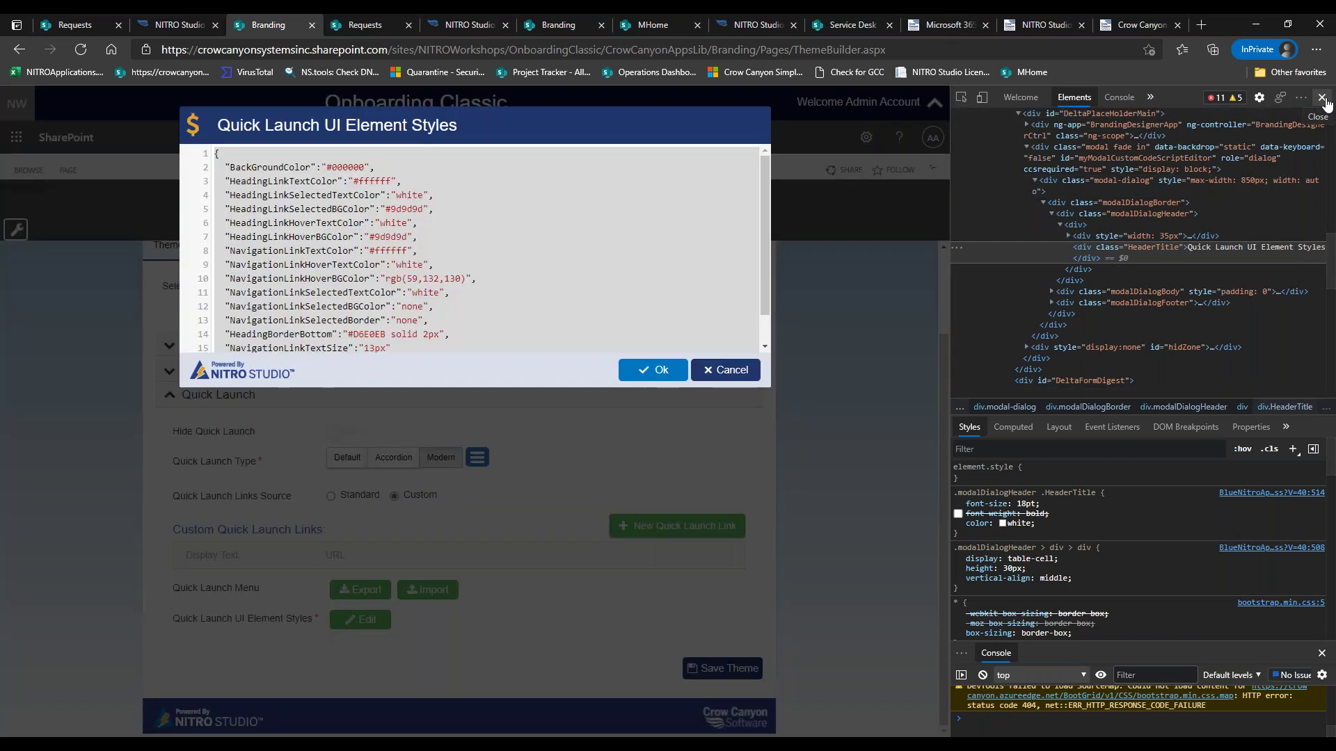
click(1323, 99)
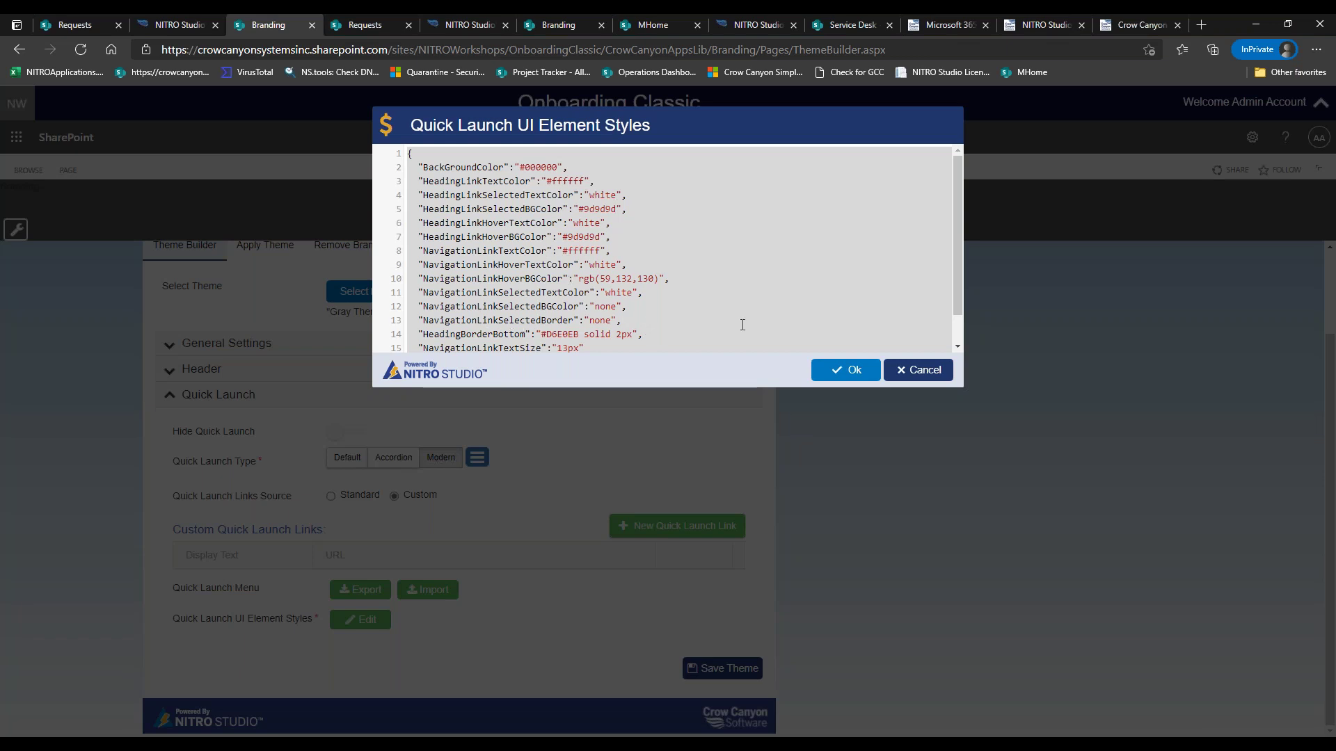
drag(957, 295, 947, 260)
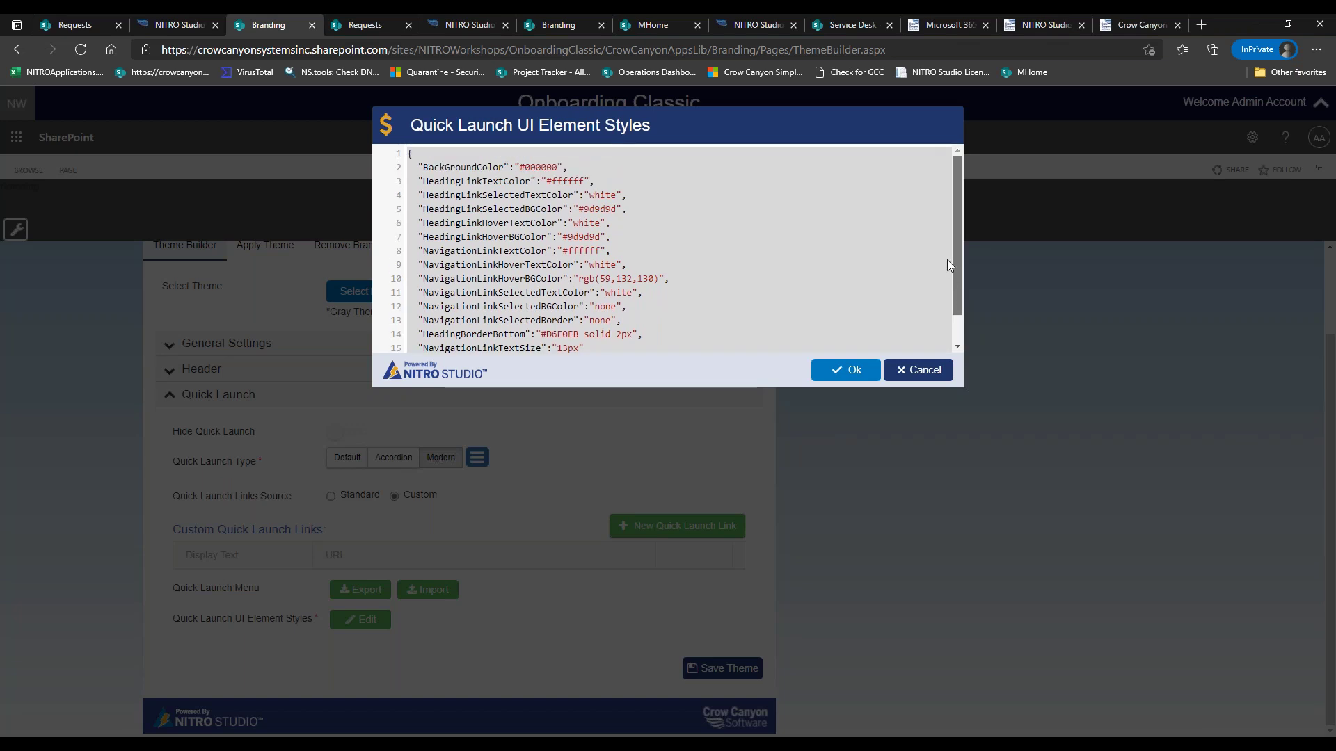
click(933, 373)
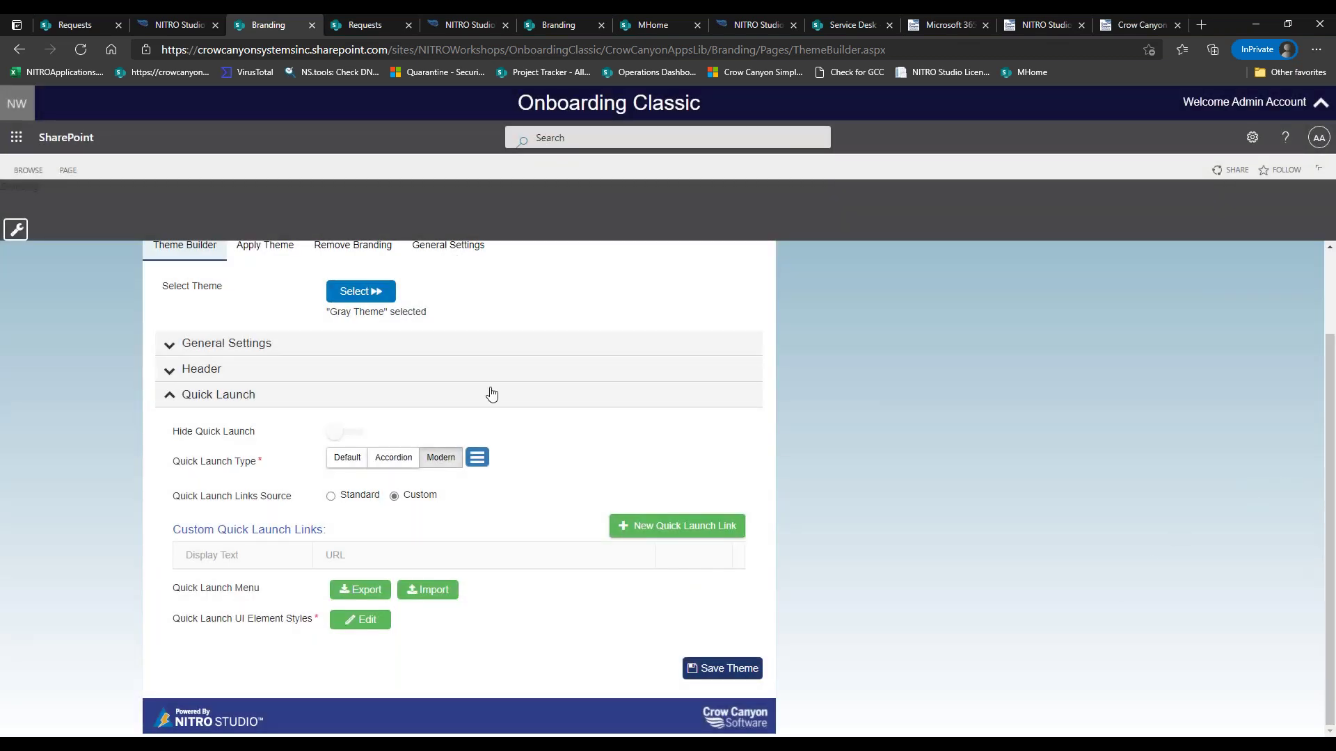
Step: Recheck the General Settings and Header sections of Gray Theme Custom and save the theme
click(450, 350)
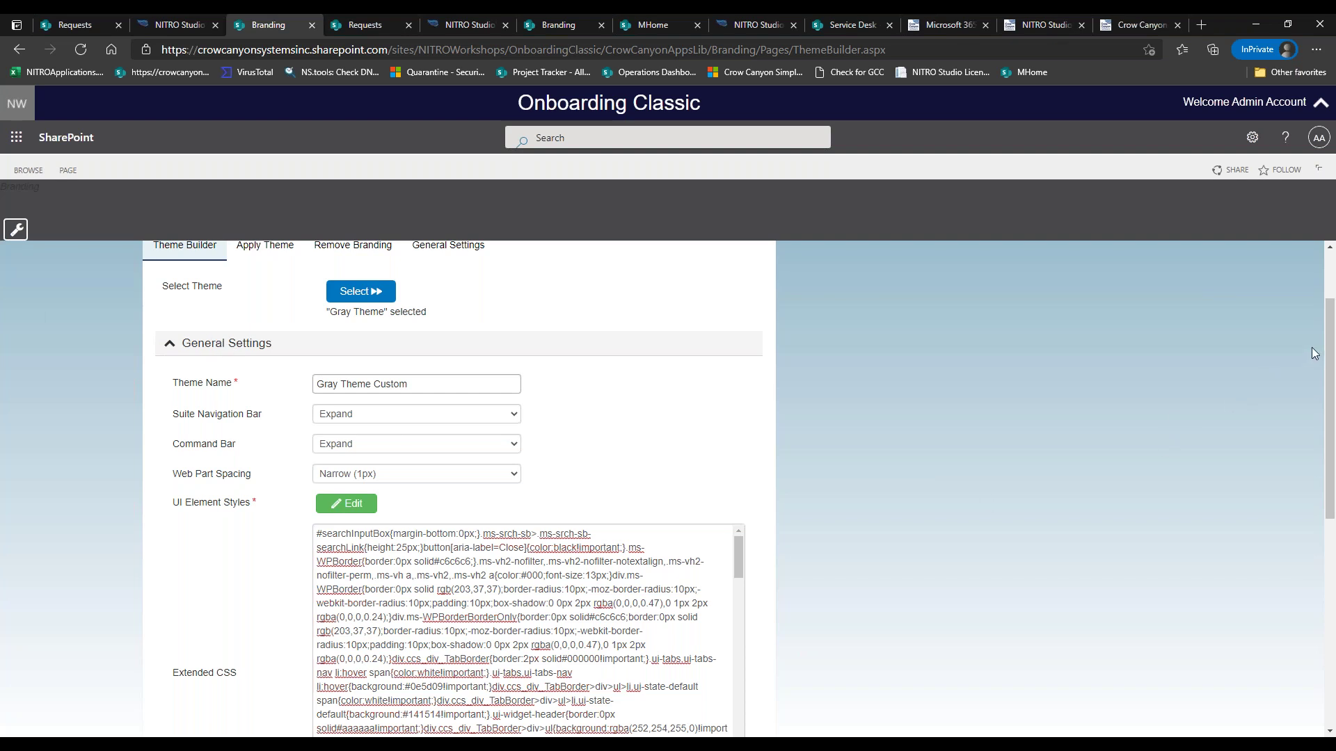
drag(1327, 347, 1329, 577)
click(426, 613)
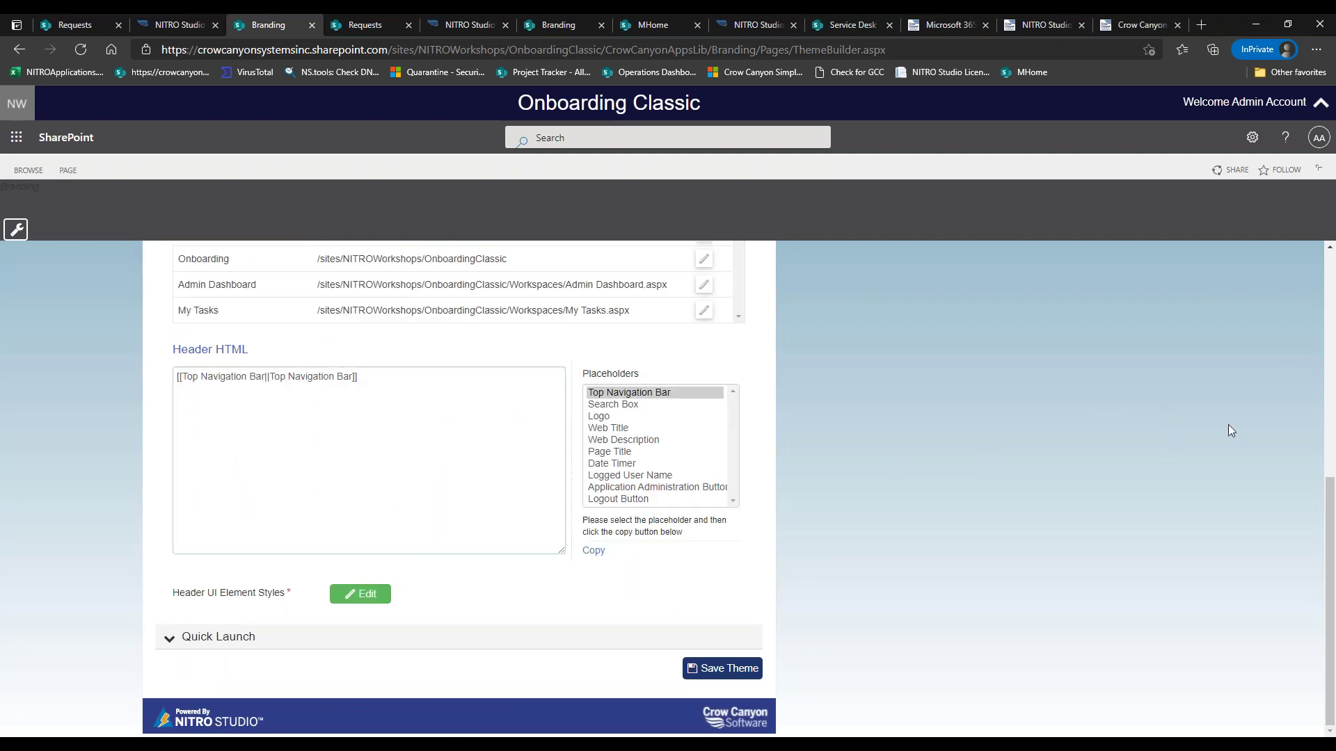
mouse_move(1329, 504)
mouse_down()
mouse_move(1329, 379)
mouse_move(1328, 529)
mouse_up()
click(736, 670)
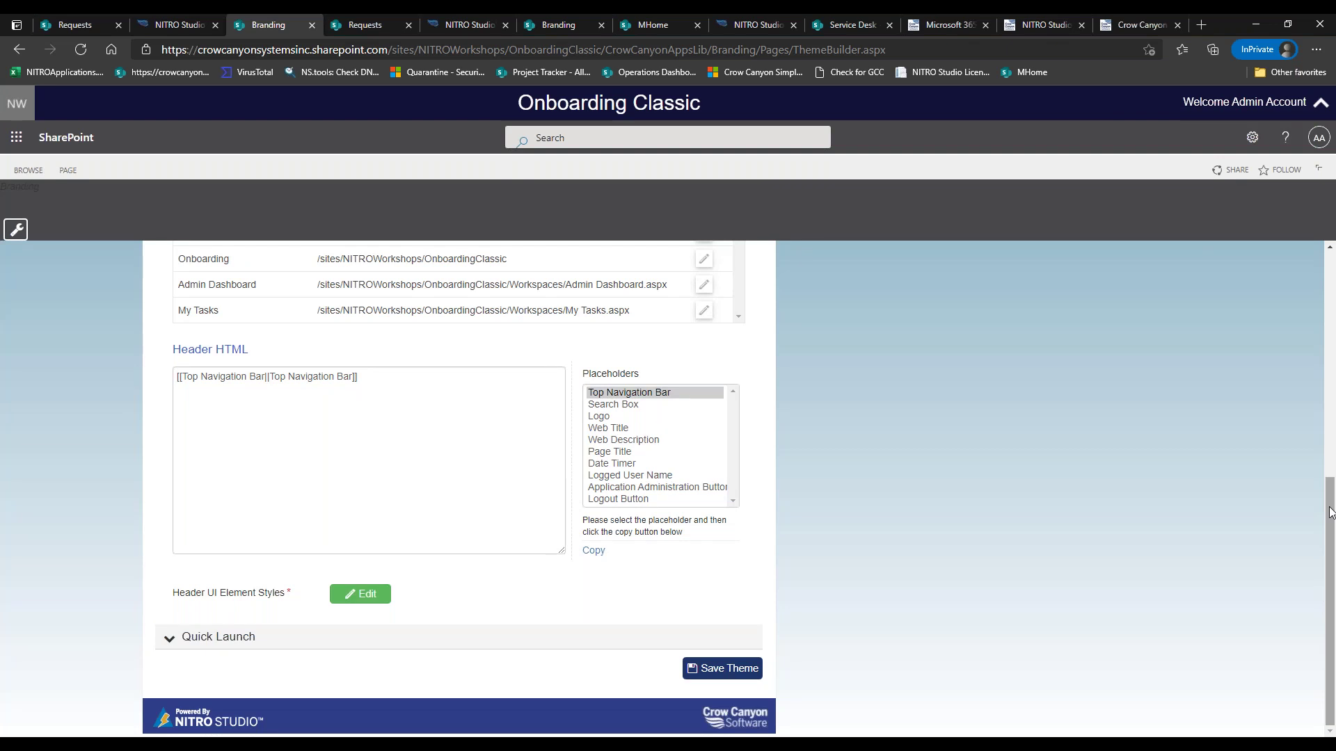
Step: Apply the custom theme Gray Theme Custom to the current site
drag(1331, 512, 1321, 271)
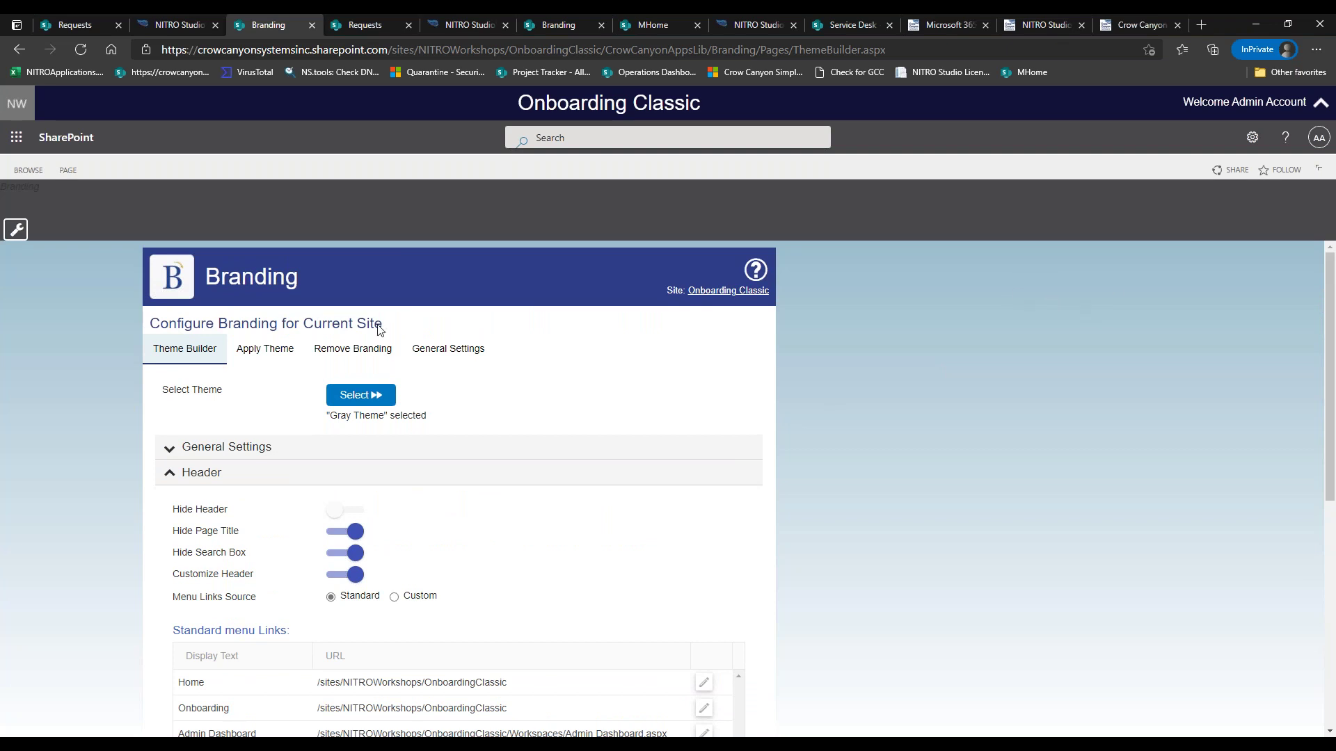
click(257, 352)
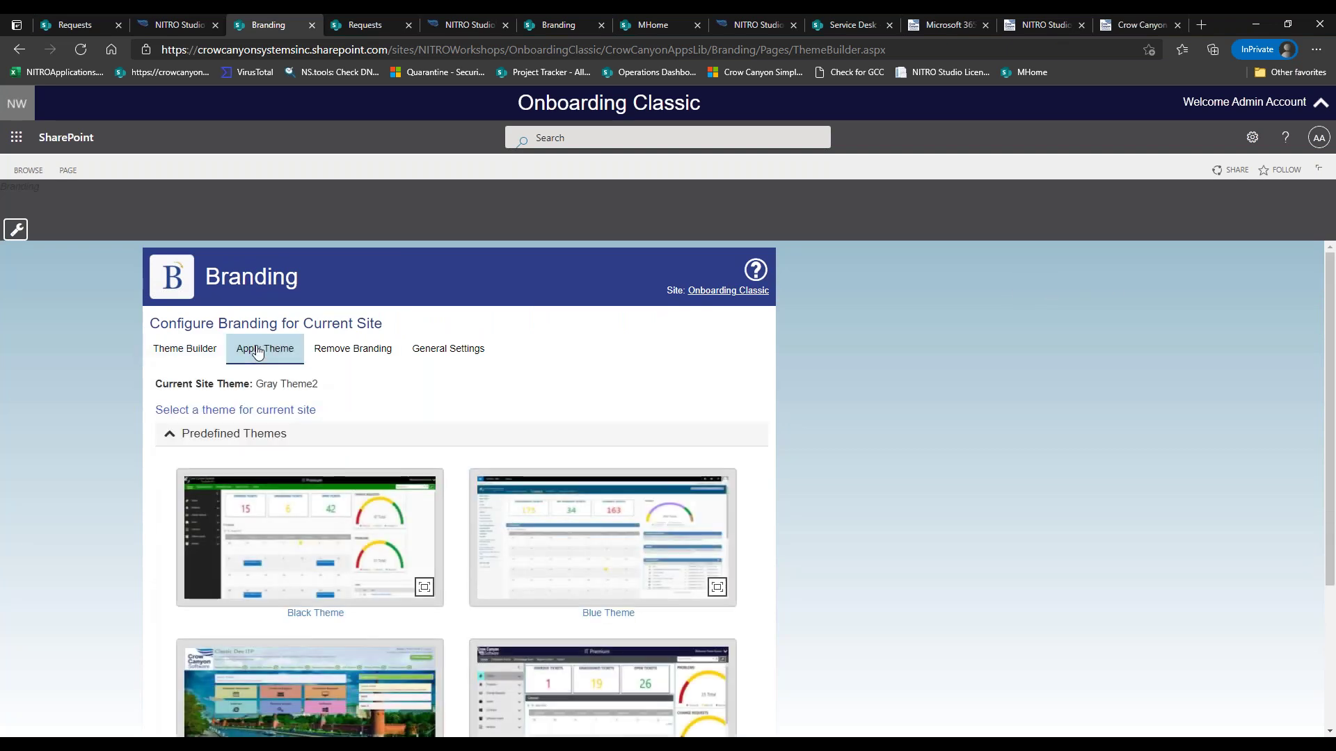
scroll(1328, 329, down, 3)
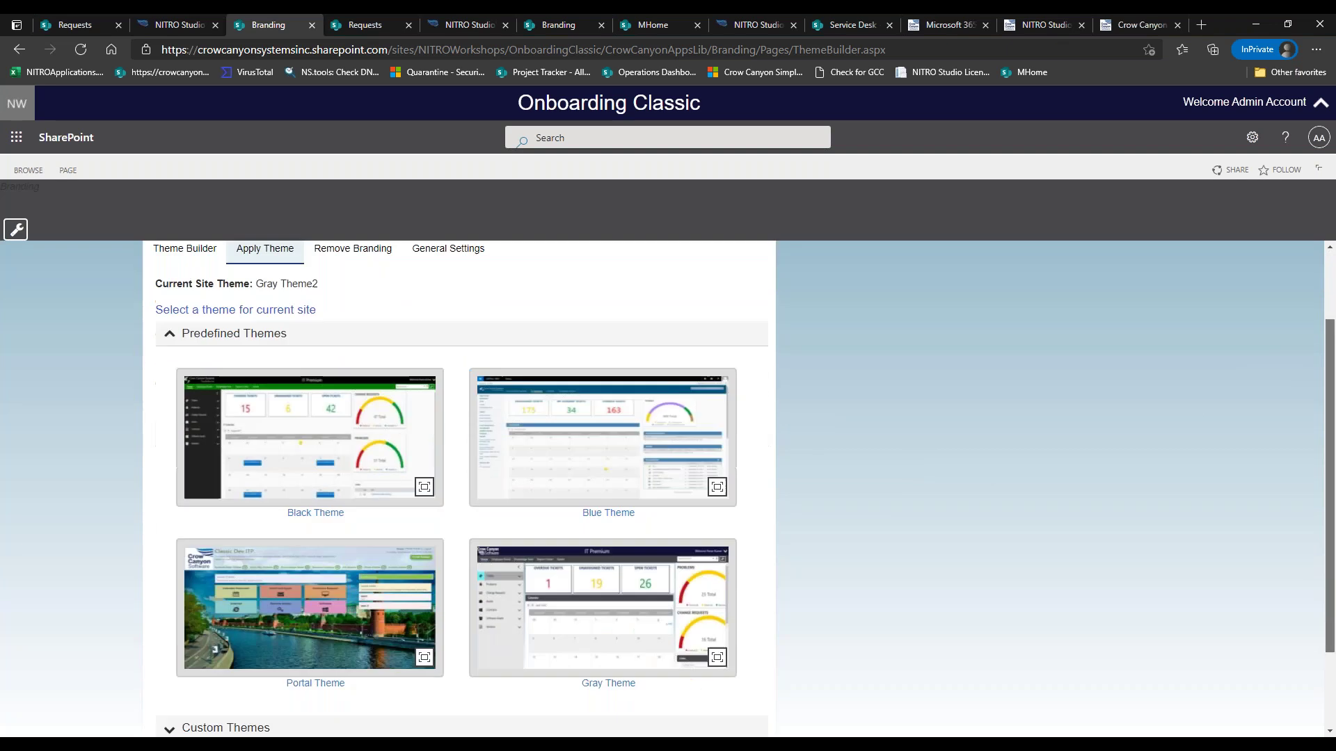
click(642, 631)
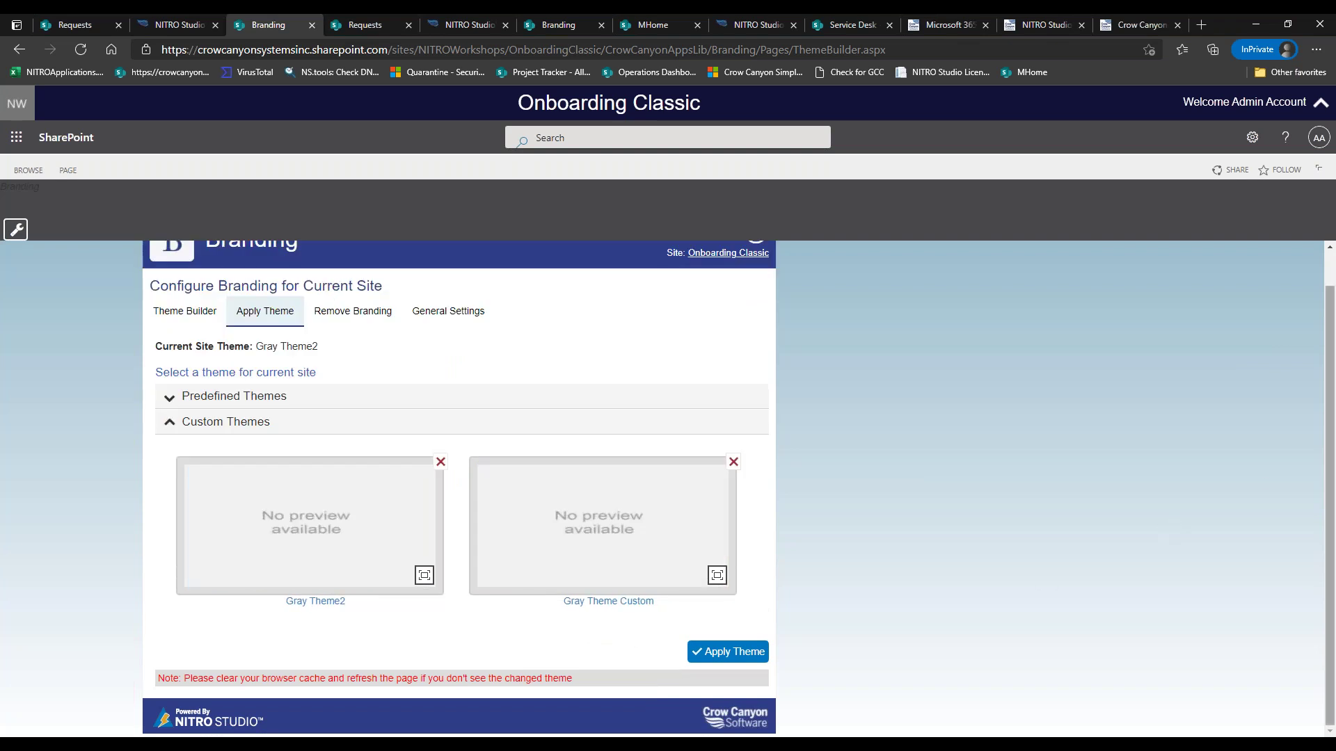
click(626, 531)
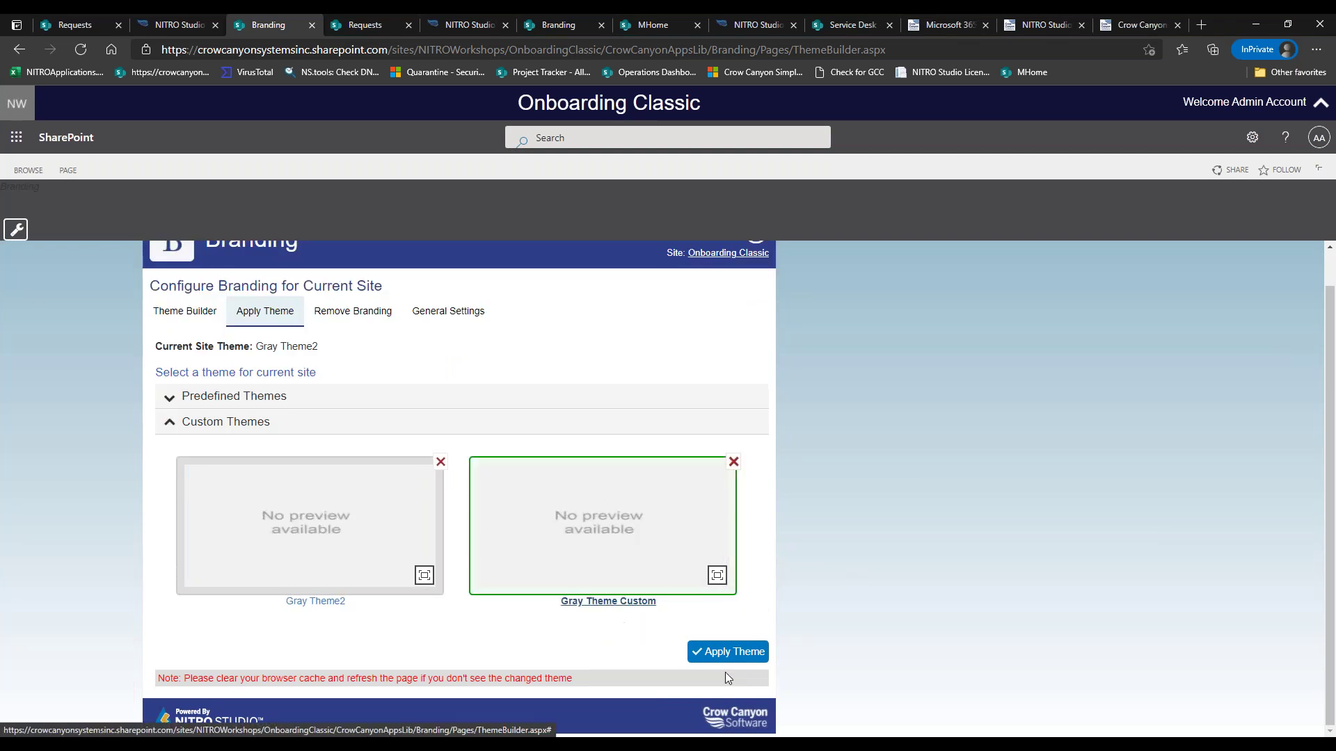
click(725, 651)
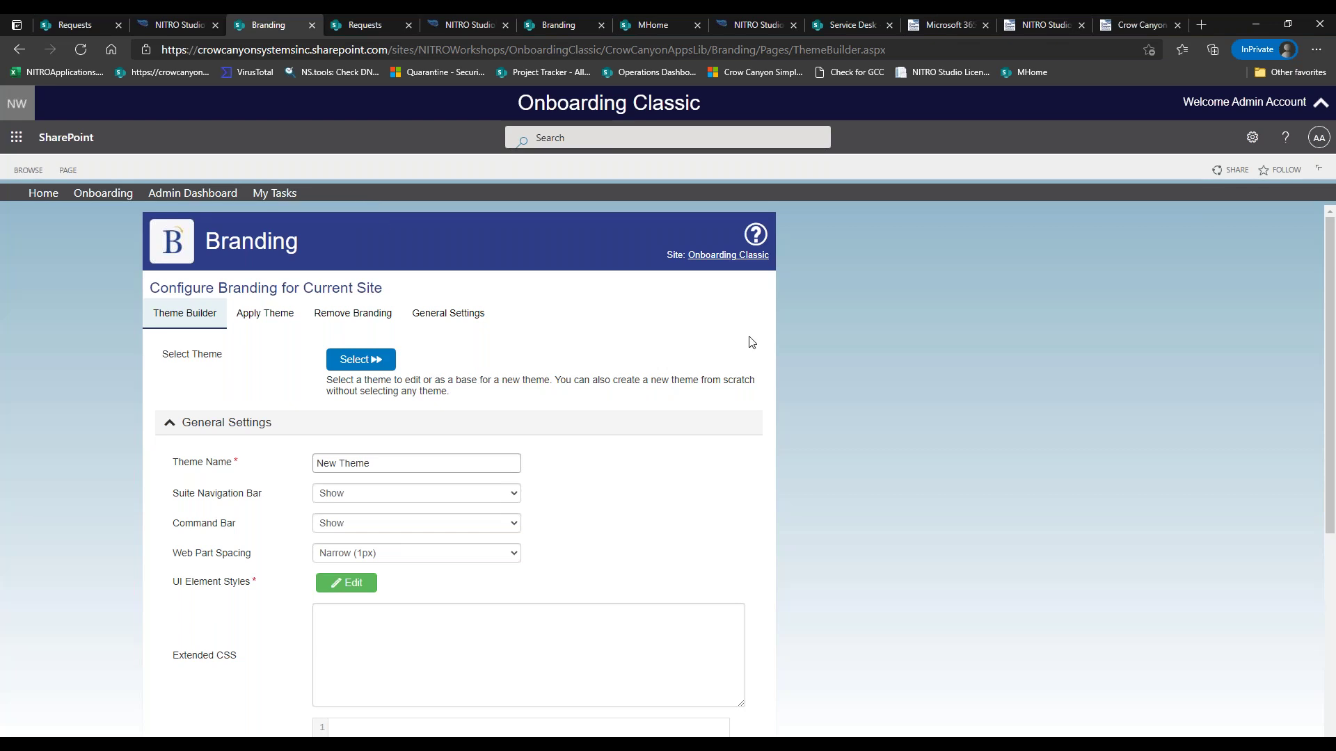
Step: Look through the Theme Builder, Remove Branding and General Settings sections of the classic site's branding configuration
drag(1325, 291, 1334, 515)
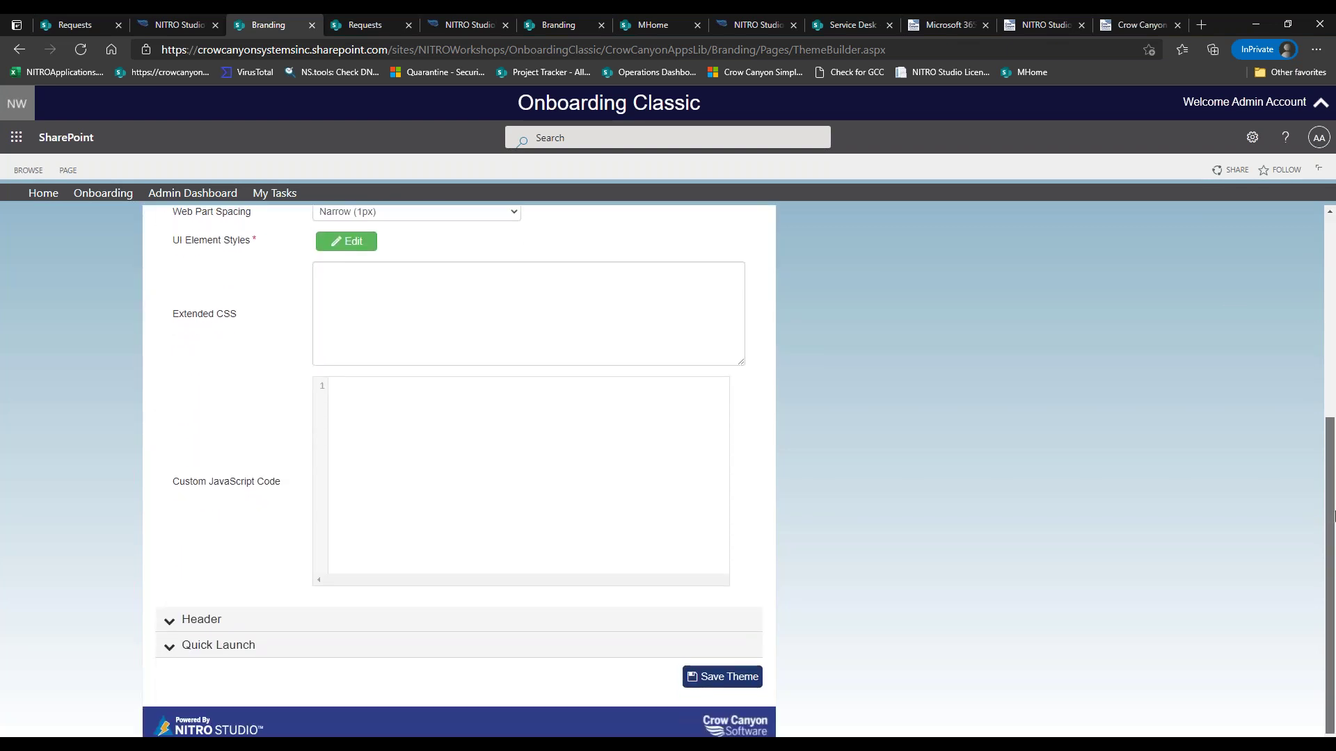
scroll(1334, 515, up, 8)
click(361, 321)
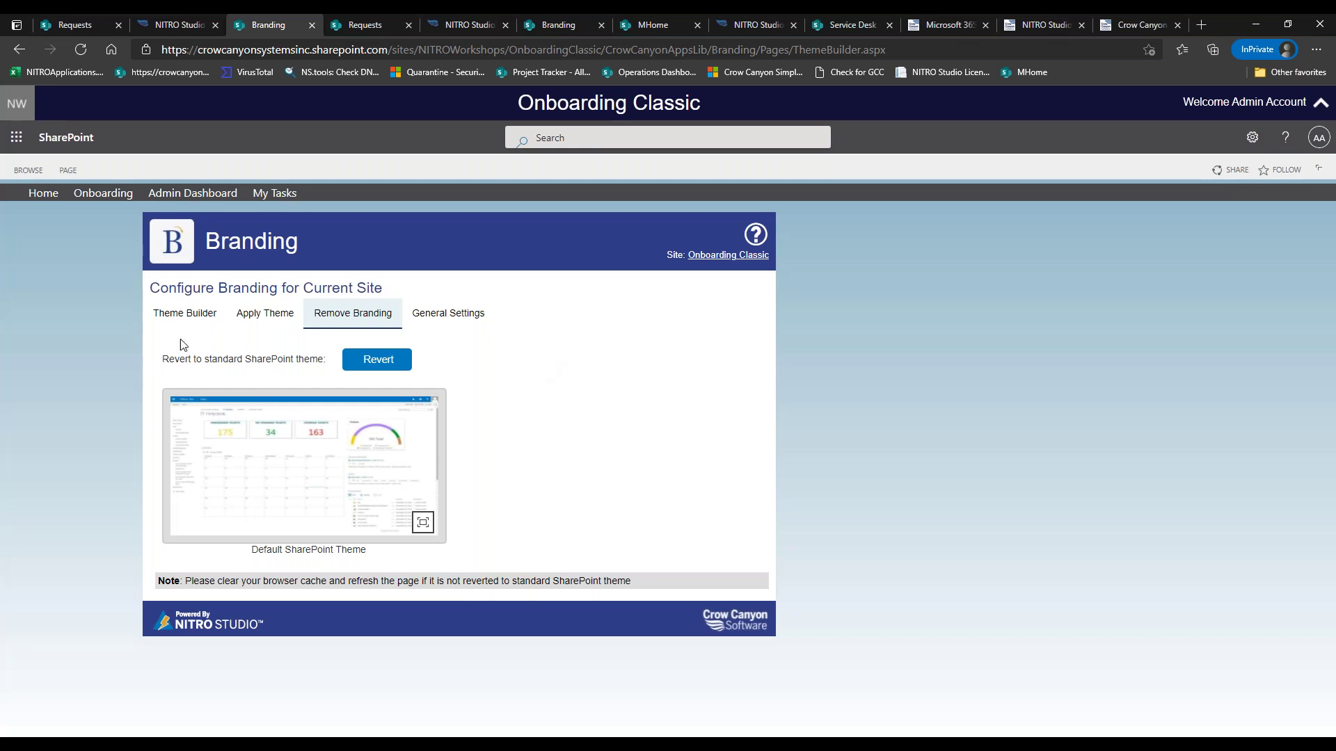
click(194, 325)
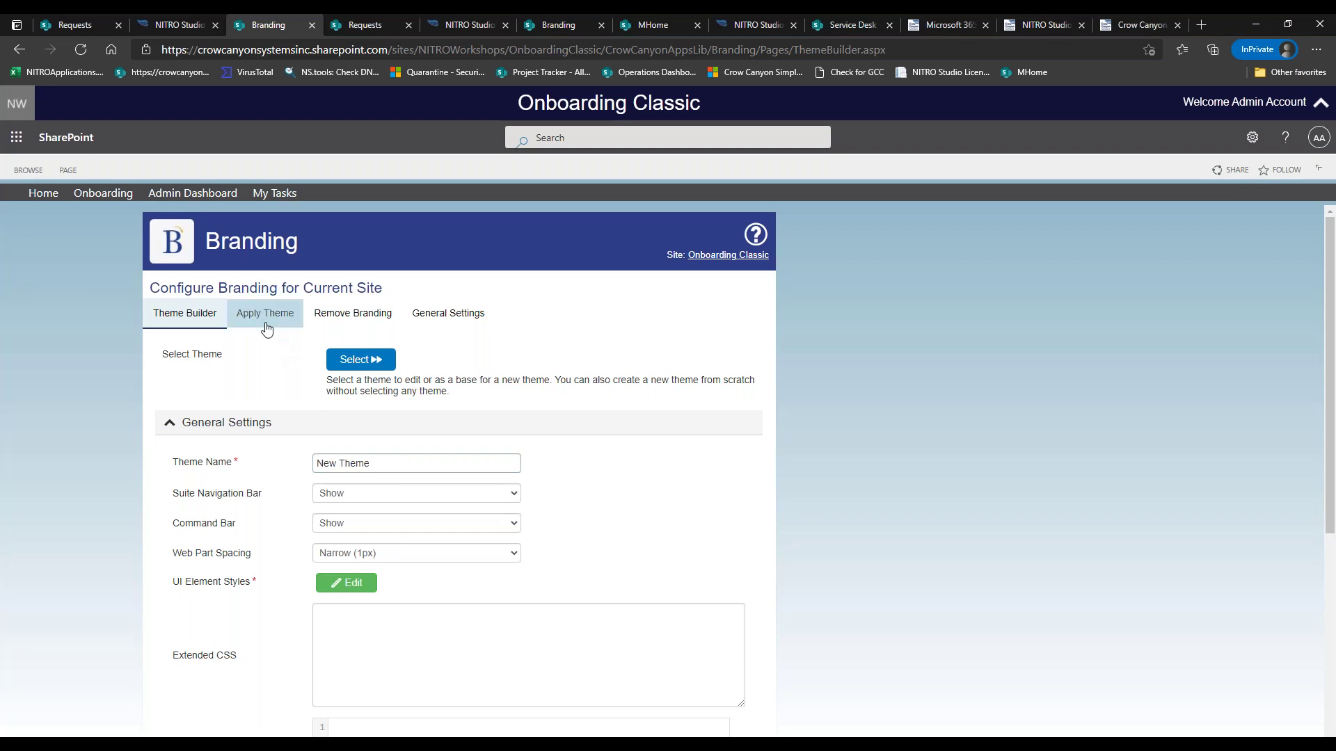
click(275, 327)
click(320, 319)
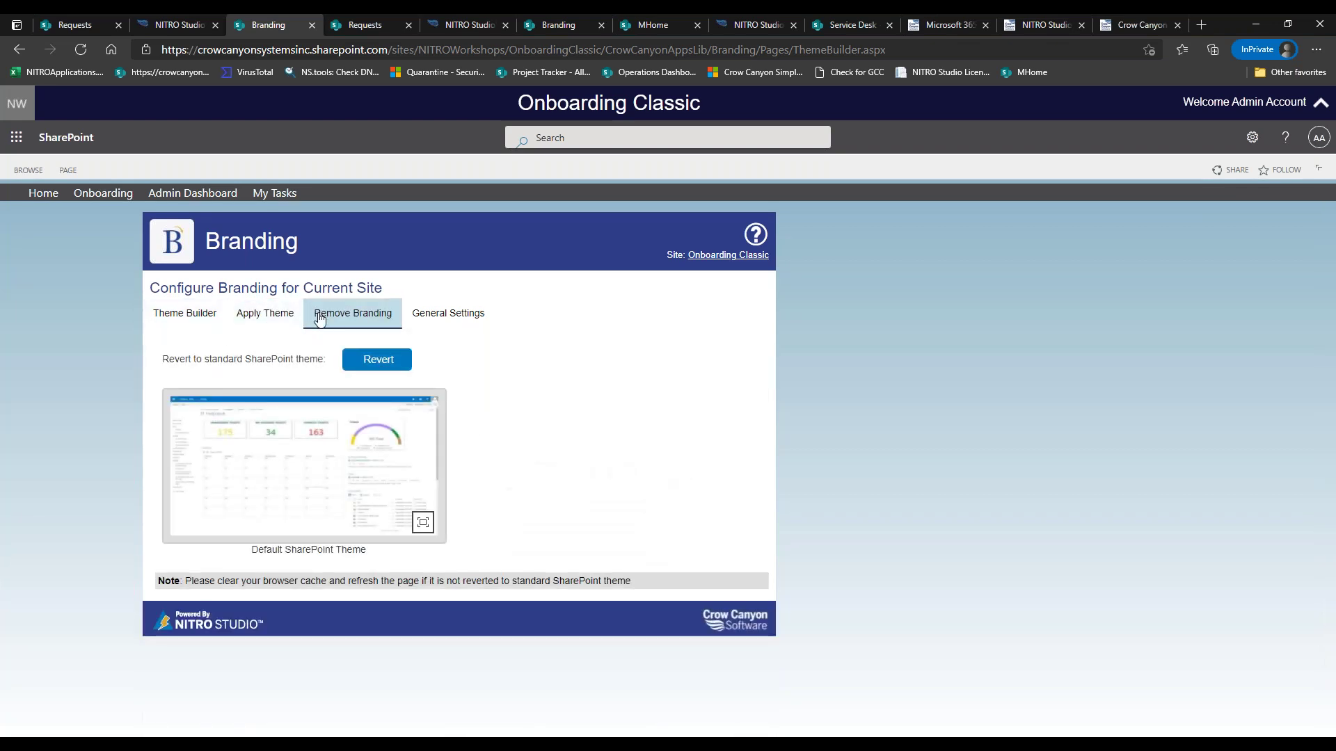
click(440, 317)
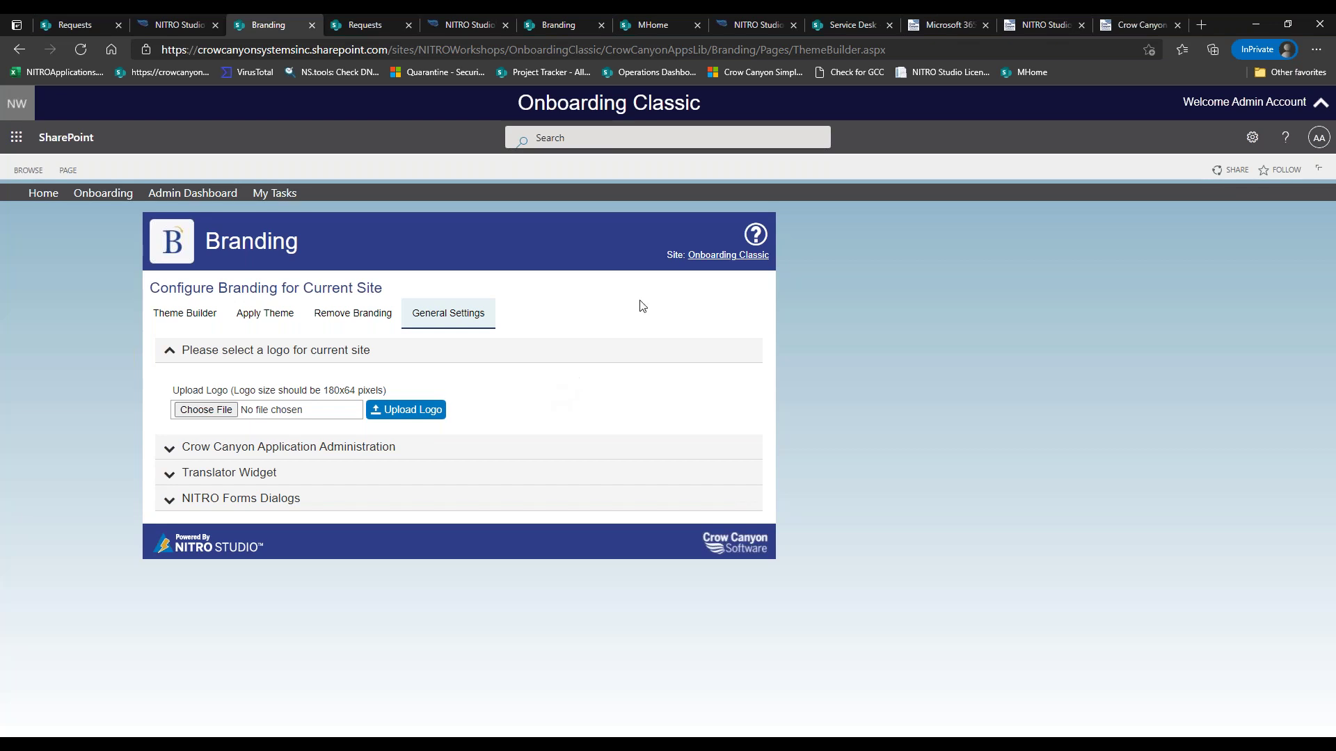
Step: Switch to the modern Service Desk site, find its Branding (Modern) app in NITRO Studio, and bring up the Crow Canyon Site Branding page
click(650, 26)
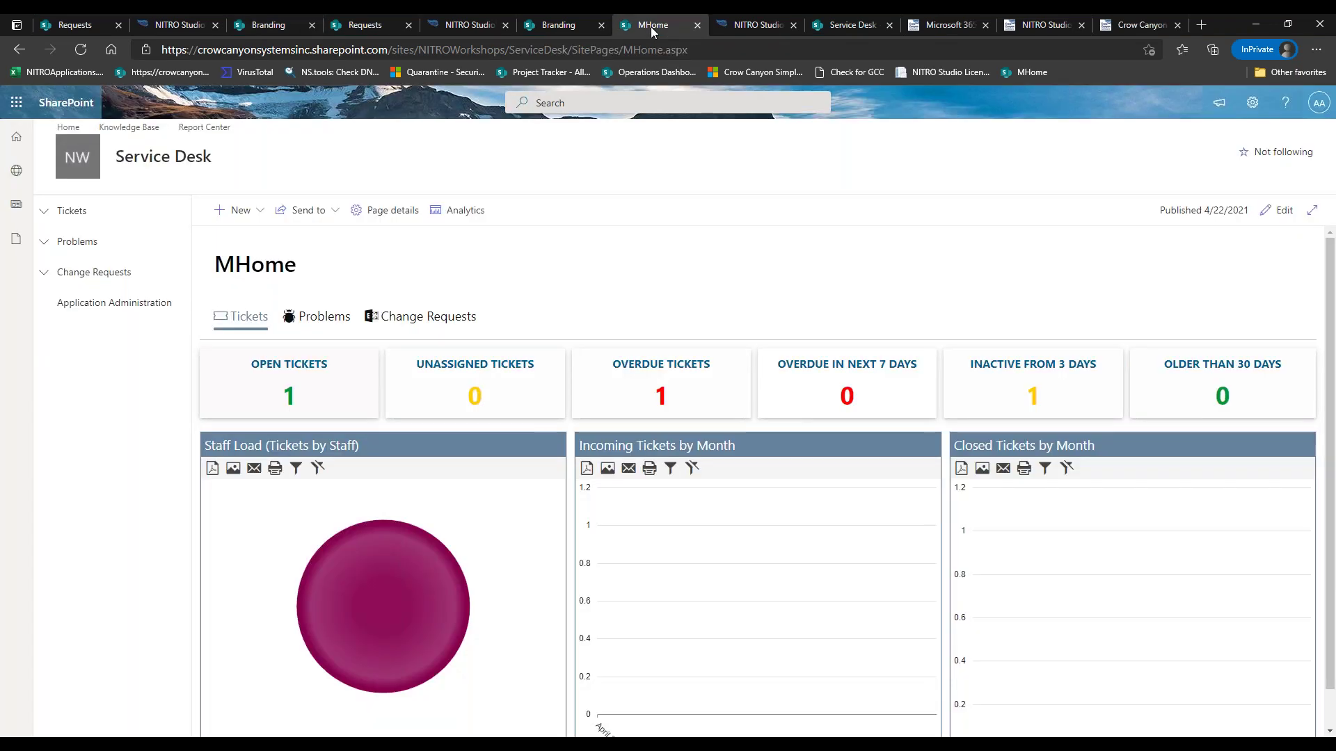
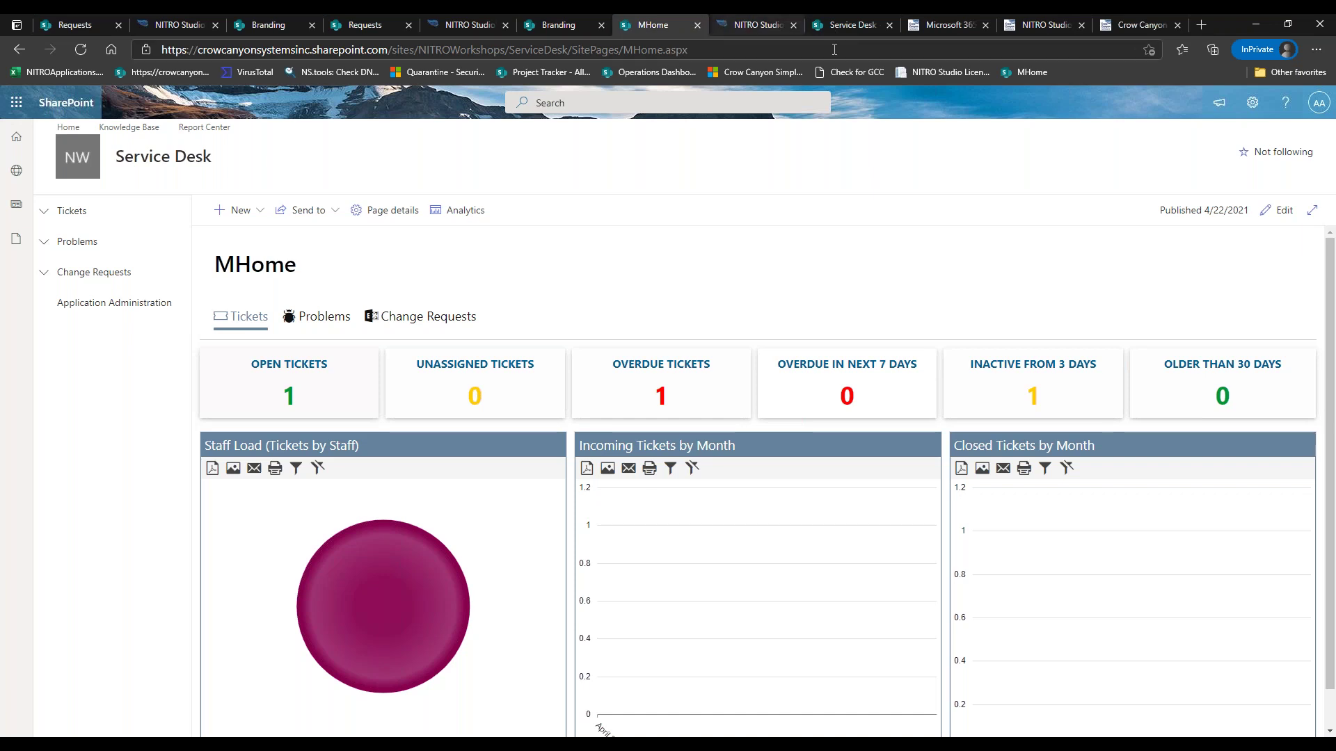
click(763, 28)
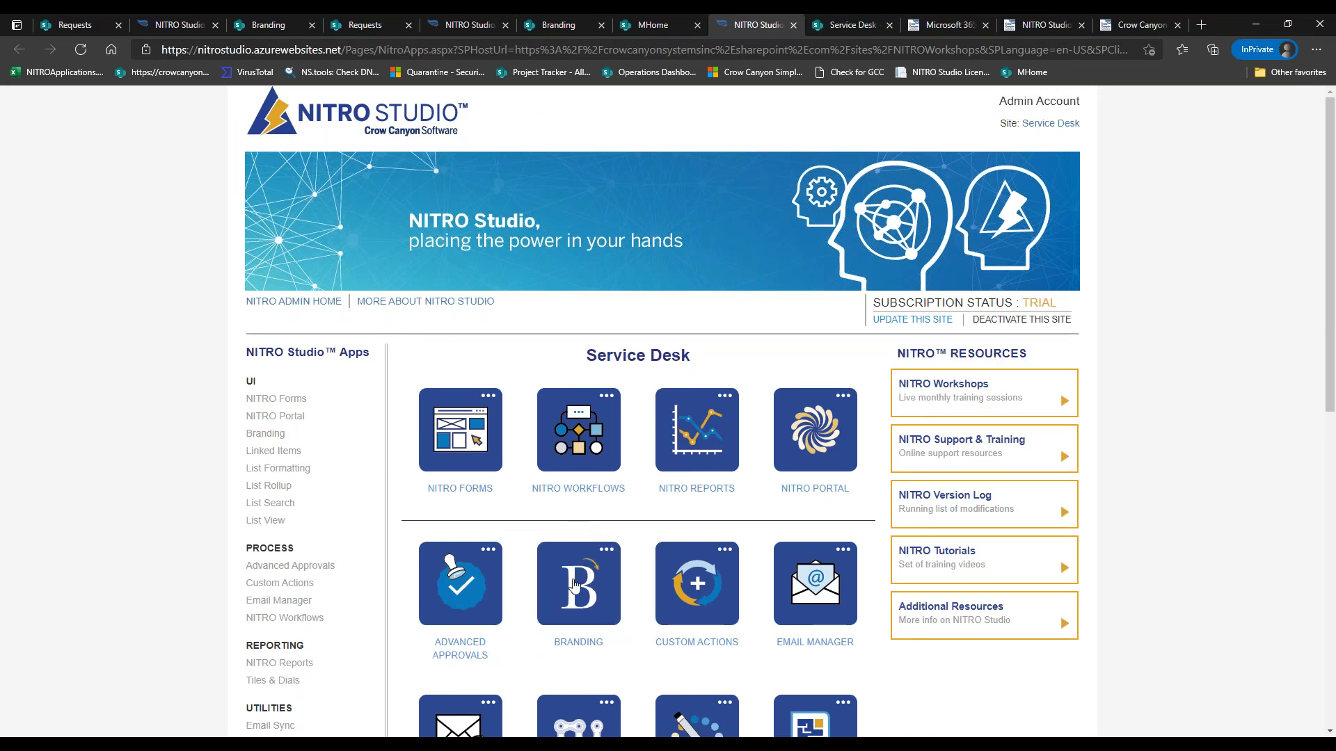
mouse_move(574, 586)
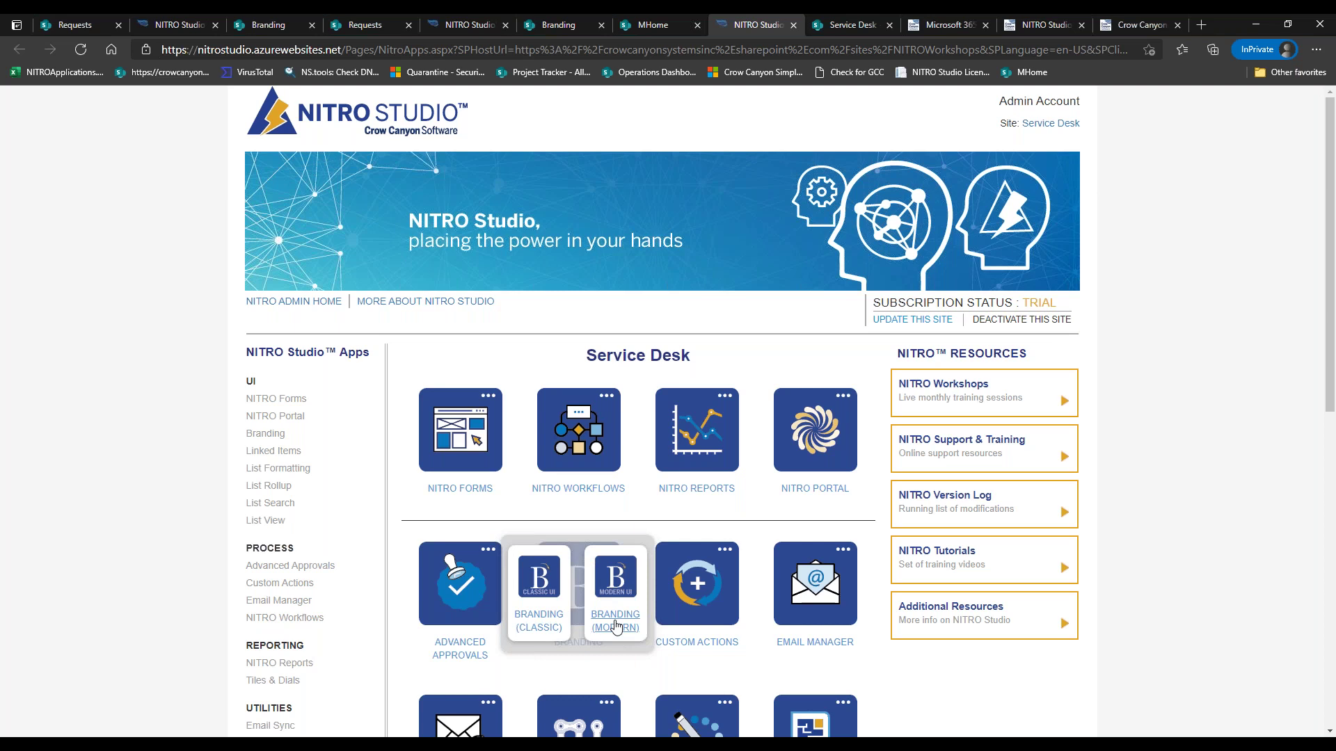
click(849, 25)
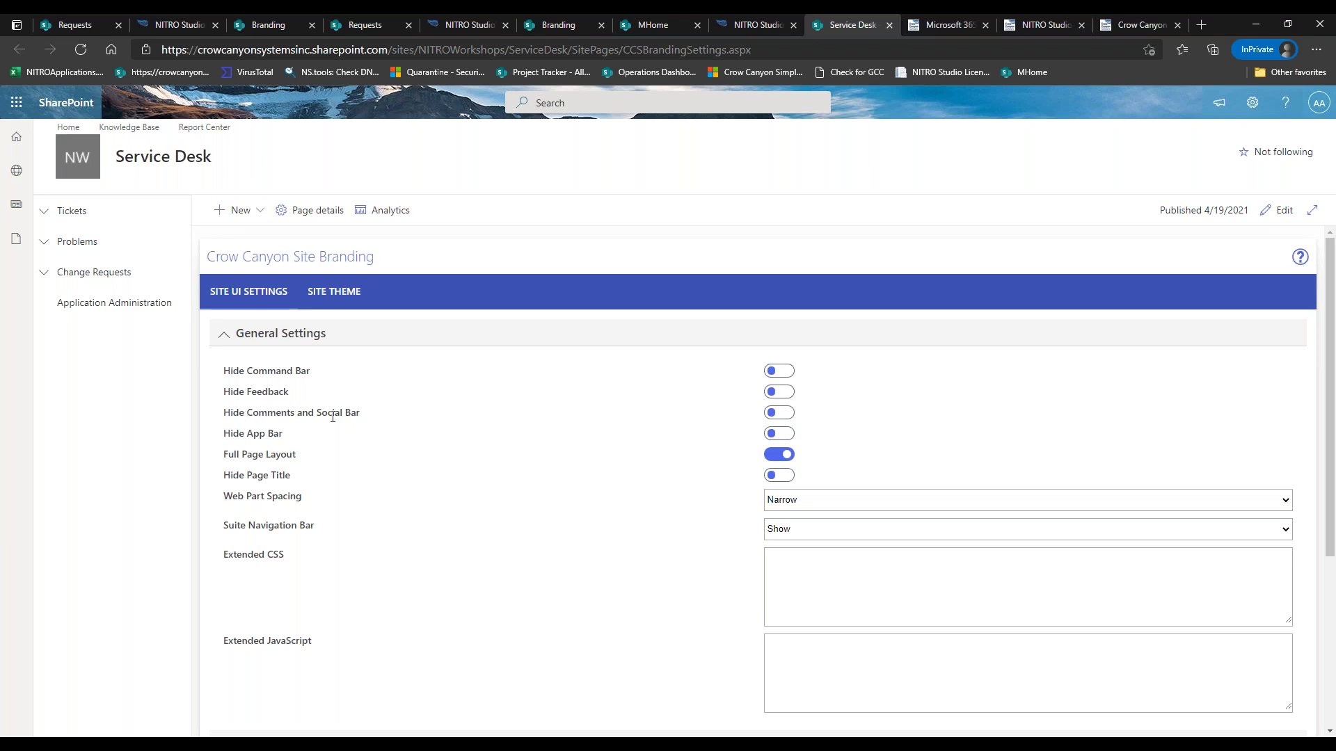
Step: Look over the Site UI Settings sections, highlighting the Hide App Bar, Full Page Layout and Hide Page Title options
drag(1329, 340, 1330, 523)
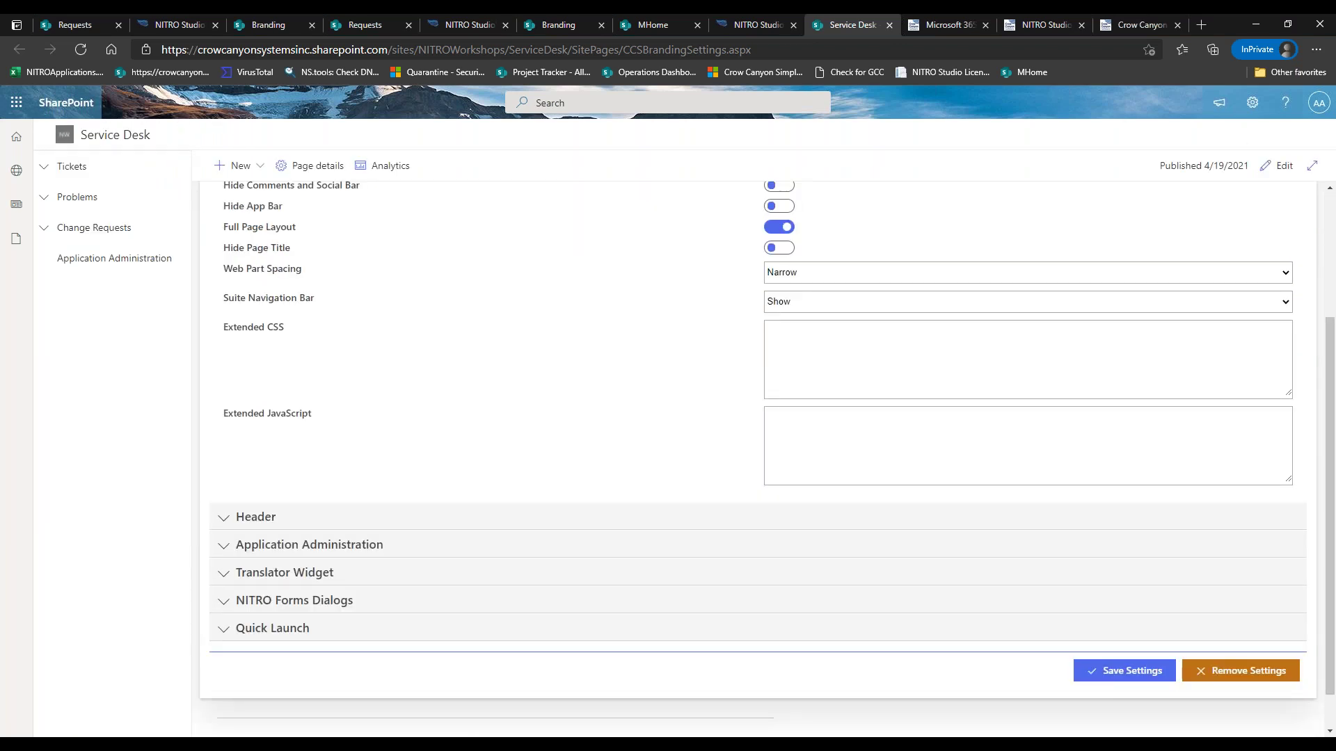
scroll(1329, 523, down, 1)
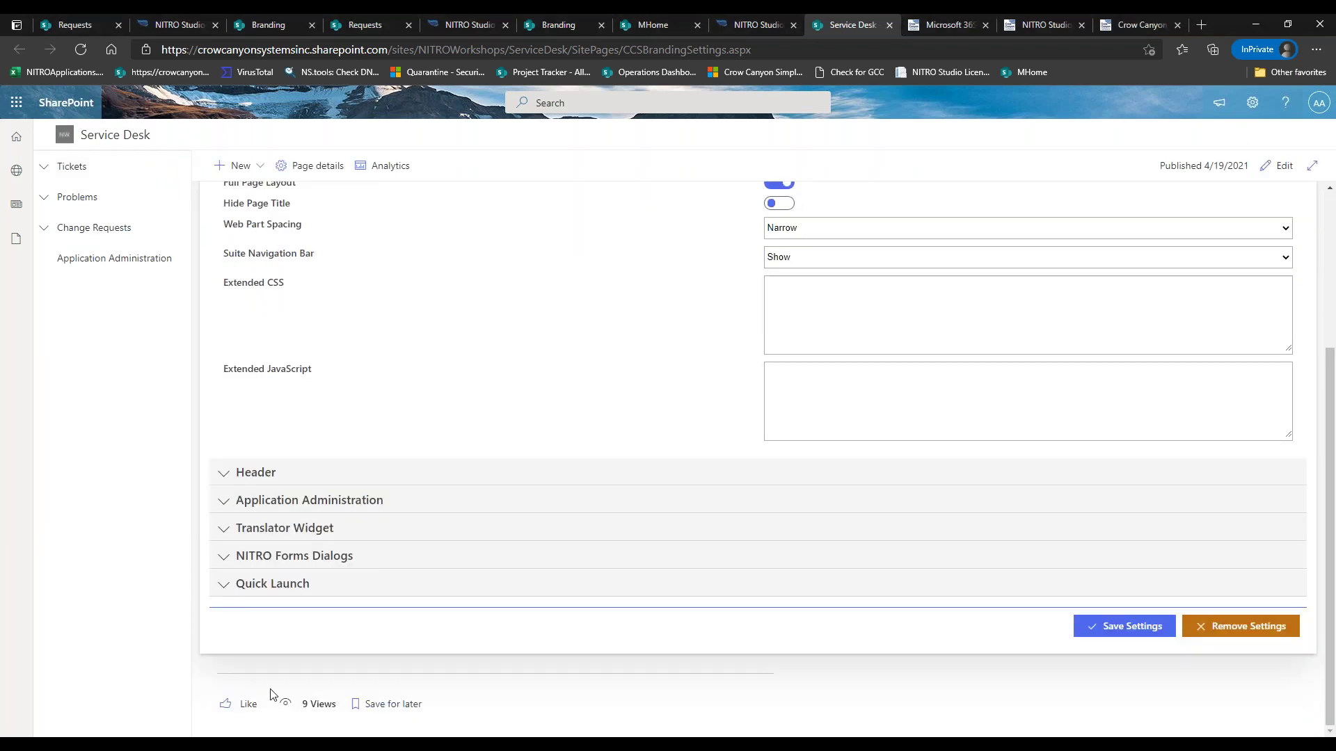
drag(1325, 413, 1329, 306)
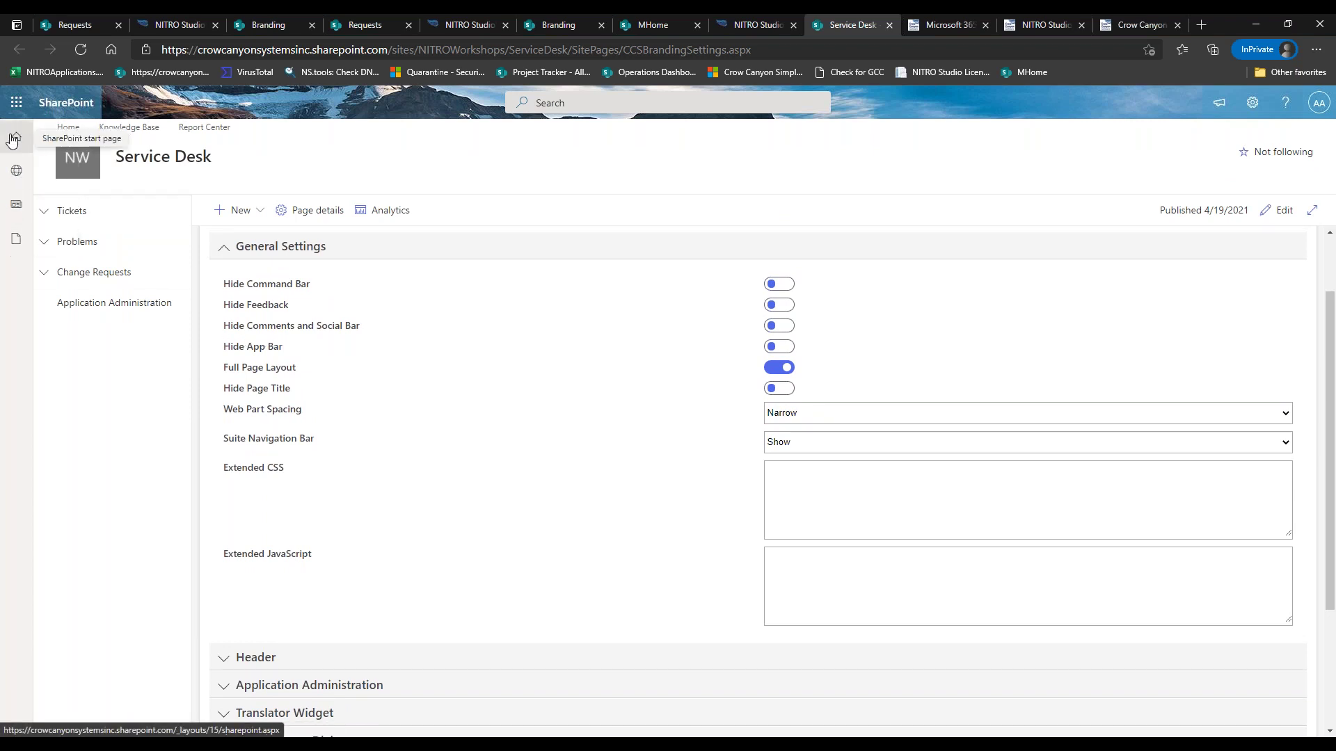
triple_click(234, 345)
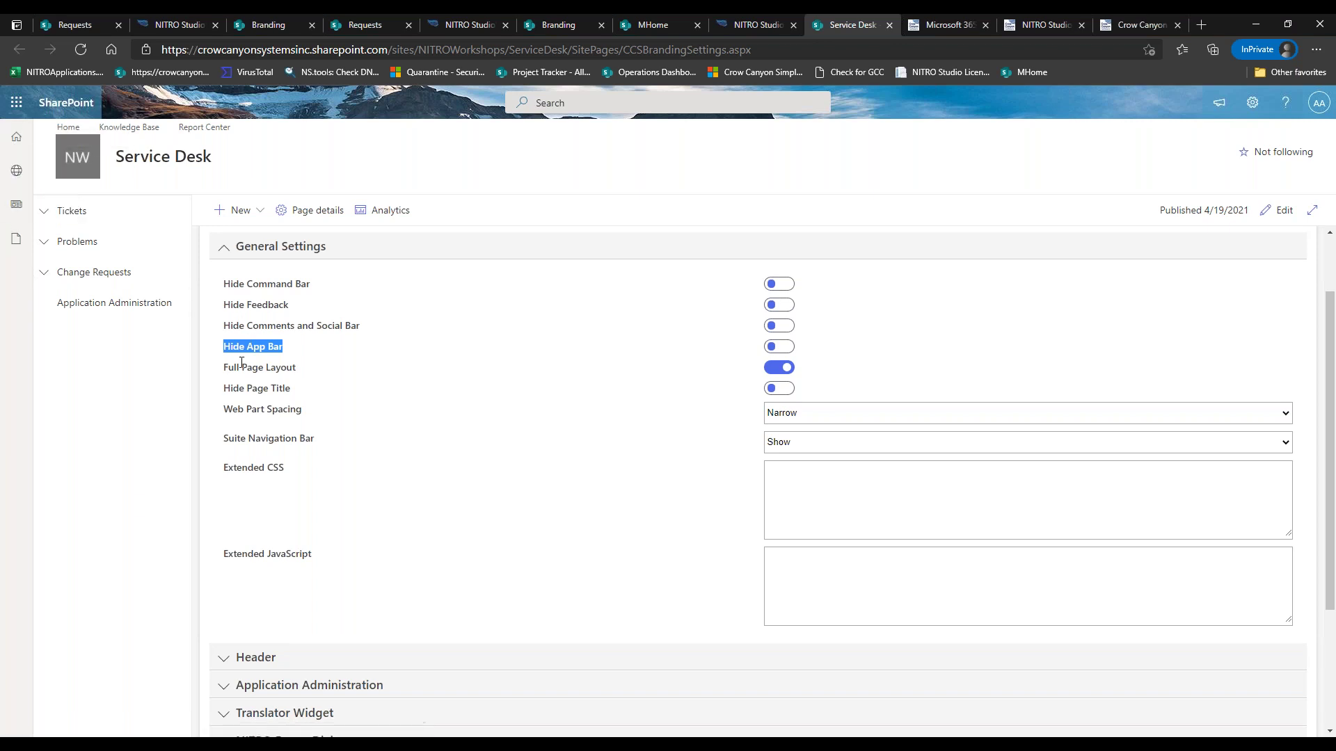
drag(228, 367, 400, 386)
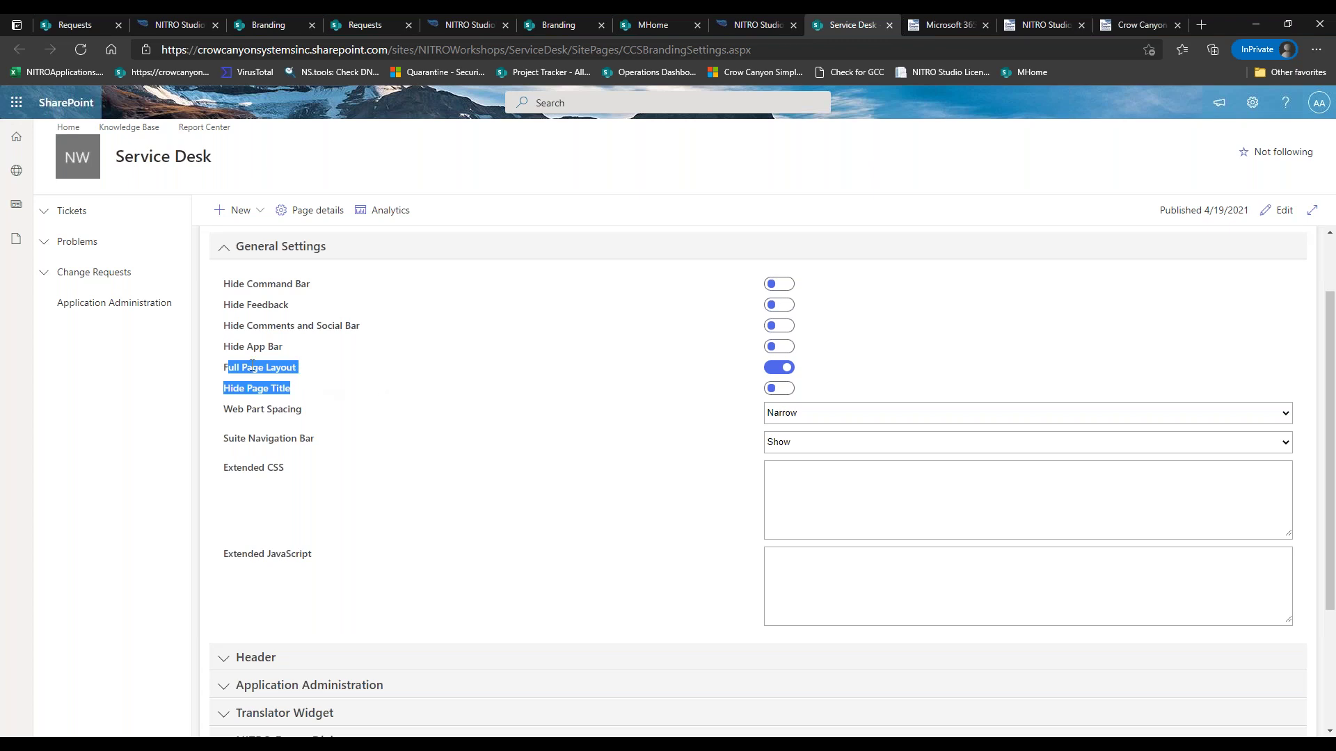
Step: Turn Full Page Layout off to view the Page Alignment options, and switch it back on
click(792, 371)
click(784, 369)
click(783, 369)
click(786, 398)
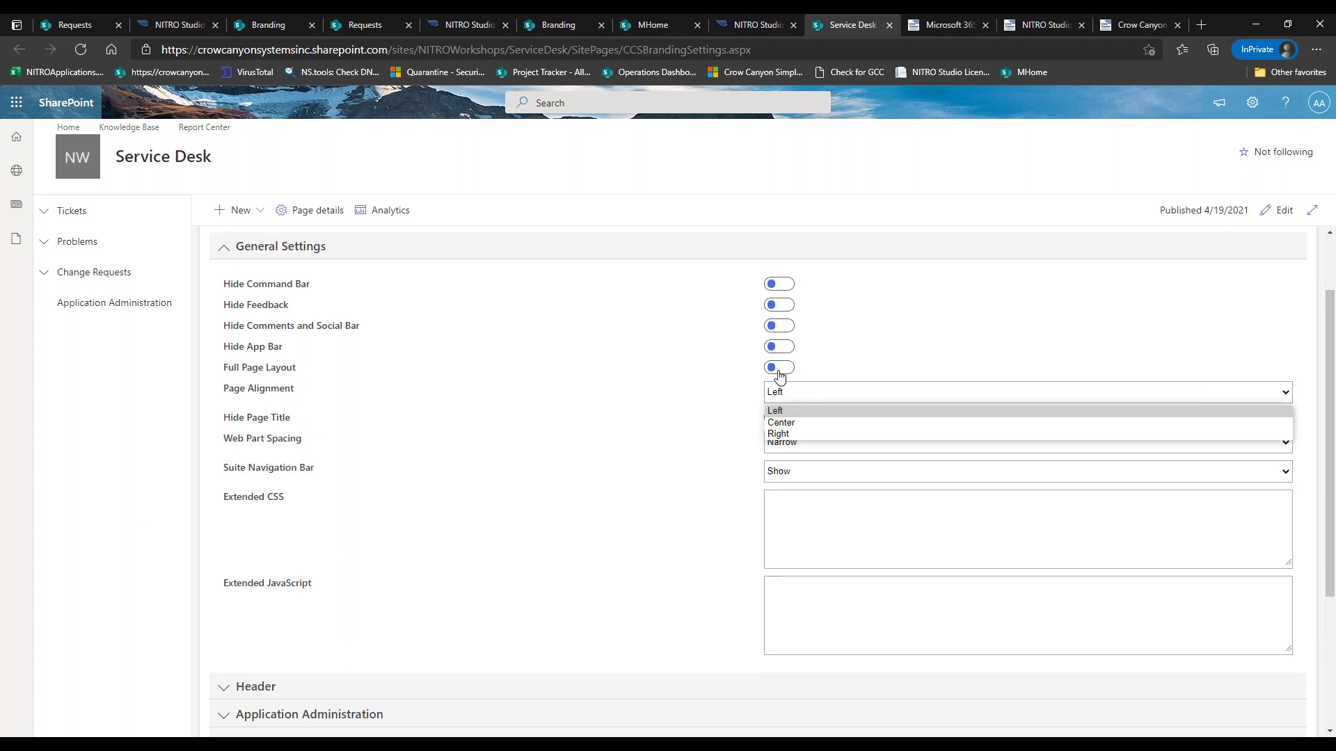
click(781, 369)
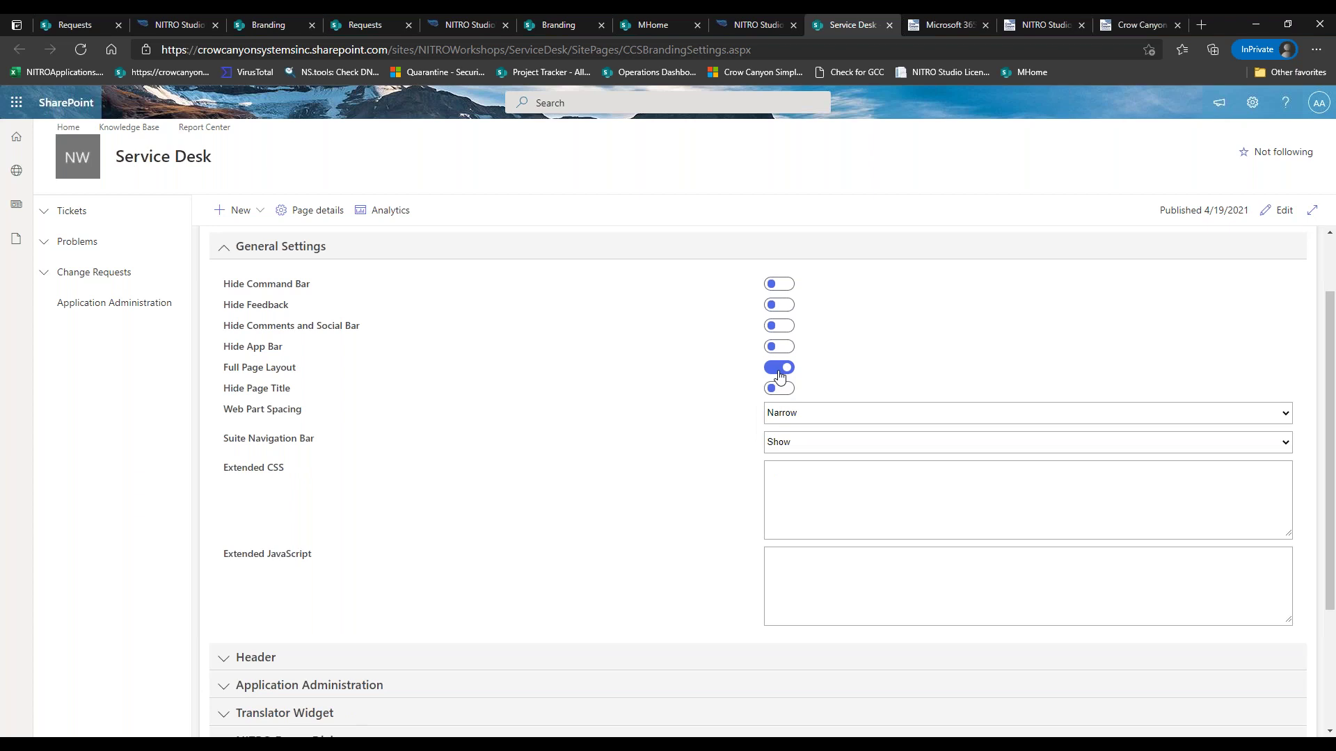
click(781, 370)
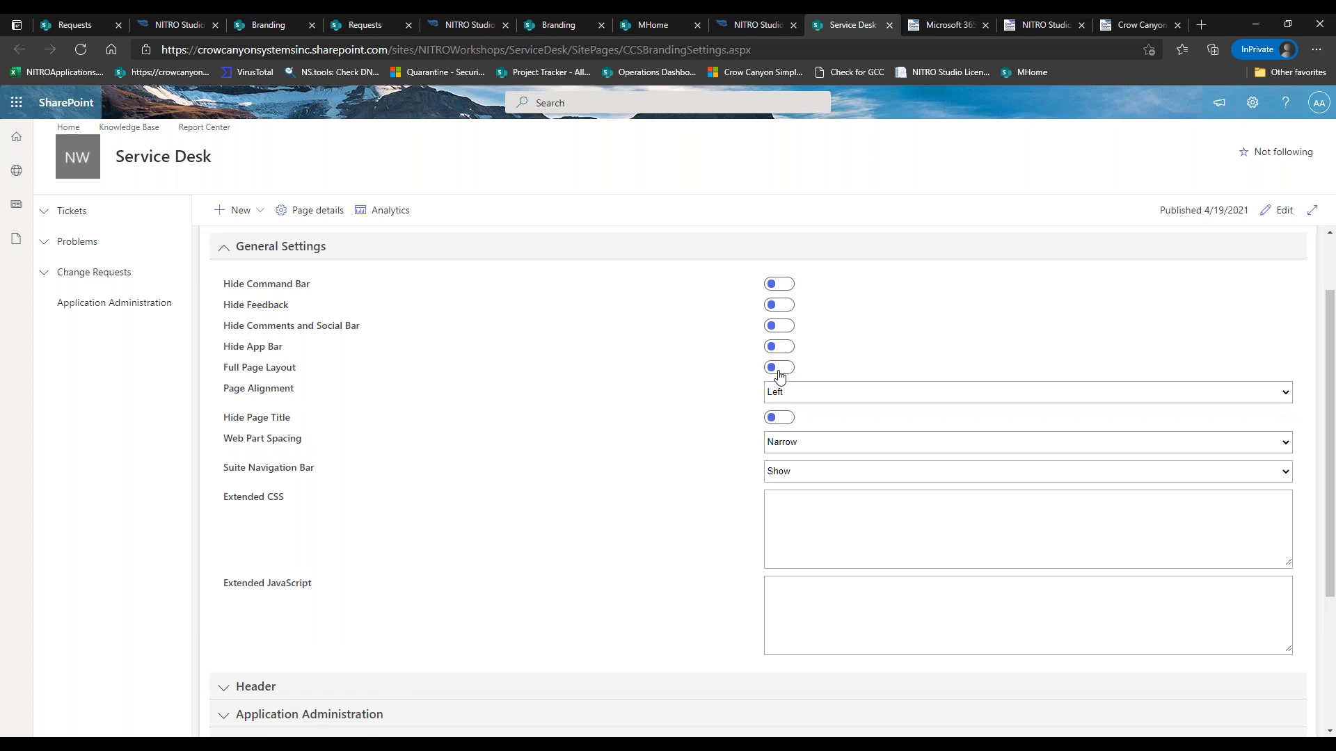
click(780, 369)
click(779, 369)
click(803, 396)
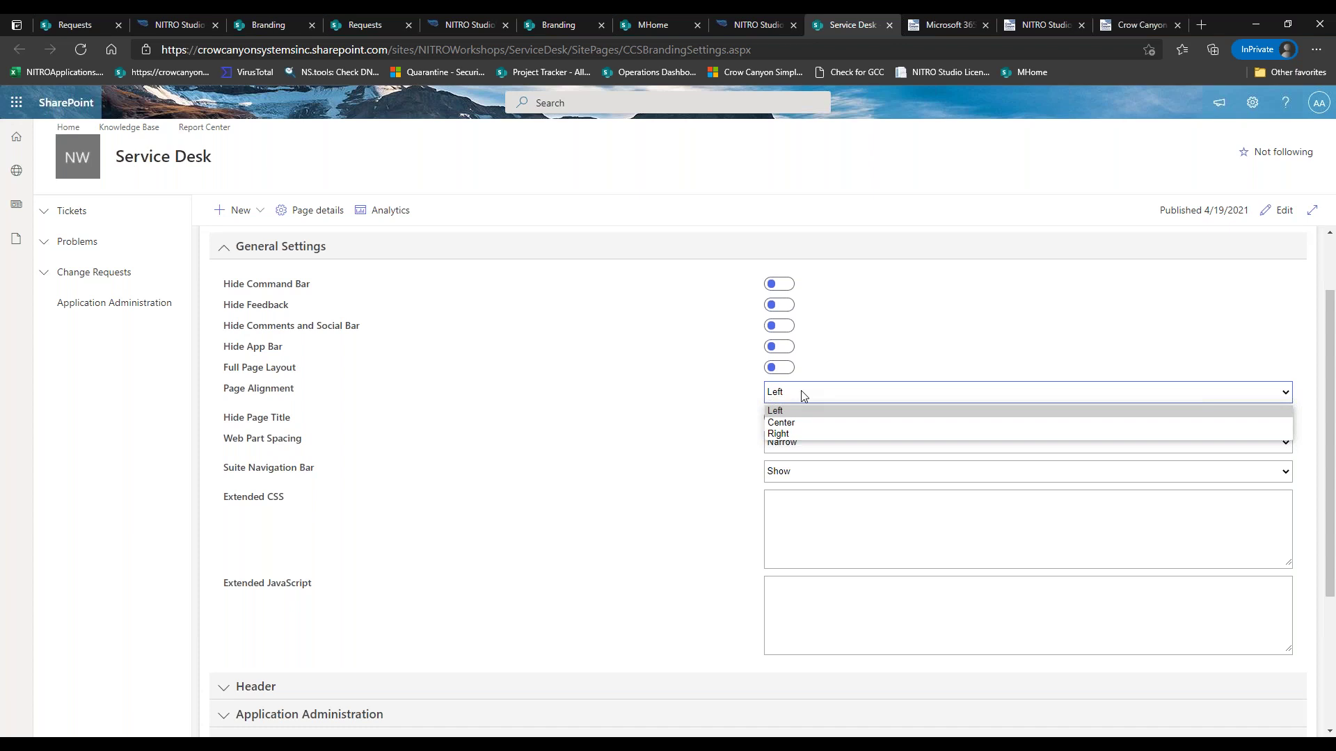
click(779, 370)
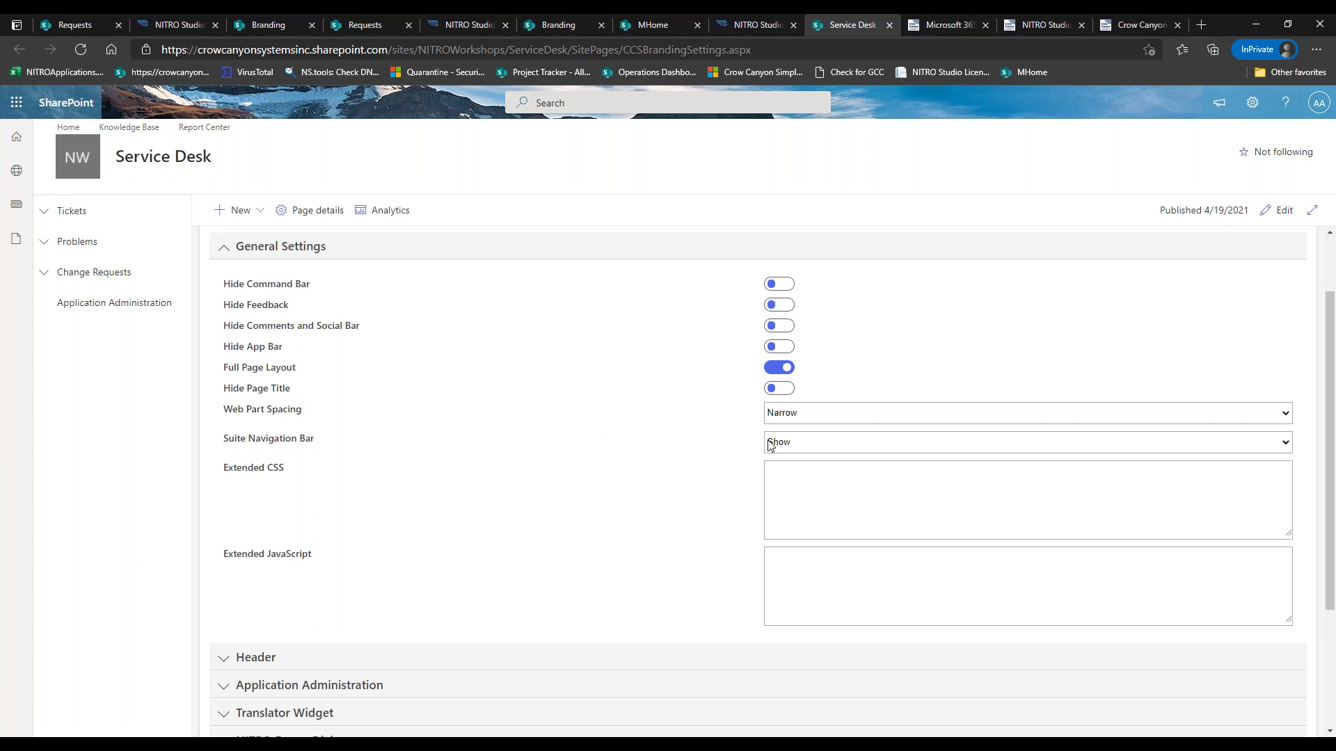
Step: Review the Web Part Spacing and Suite Navigation Bar choices and the Extended CSS and JavaScript fields without changing them
click(790, 412)
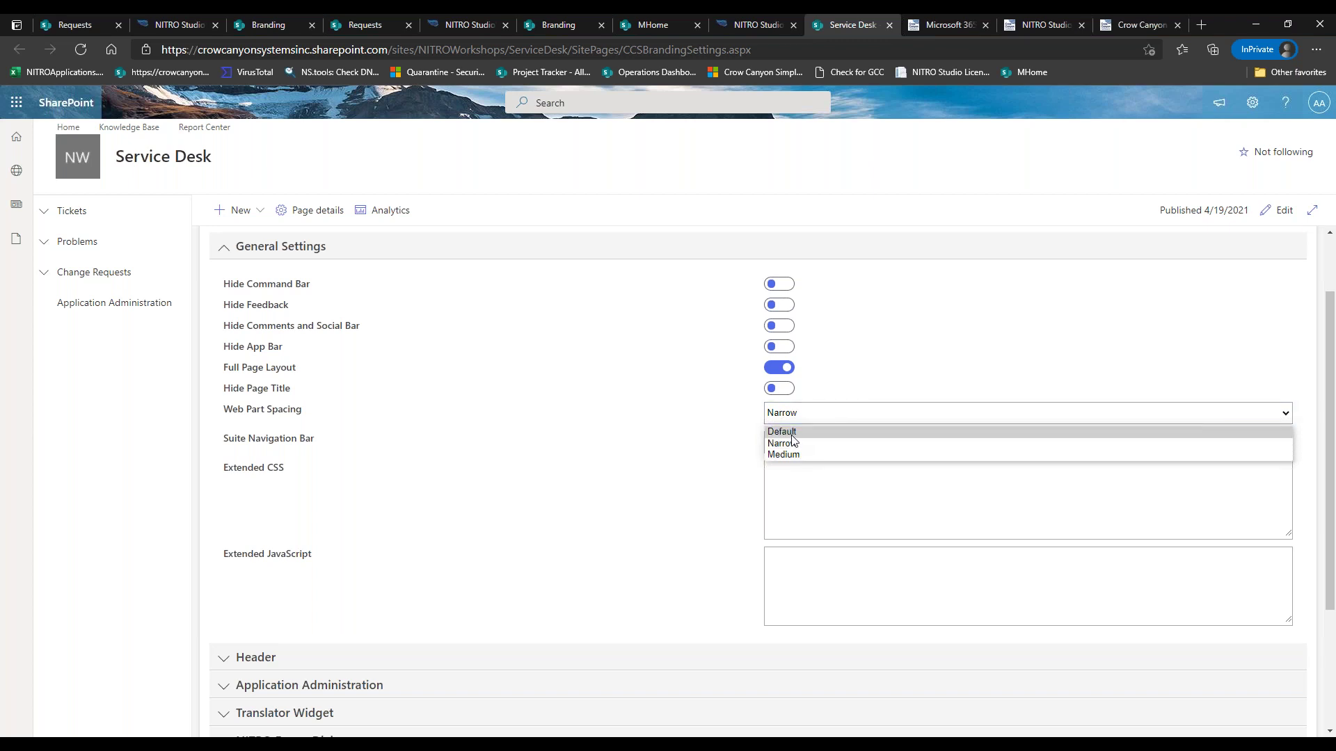
click(745, 440)
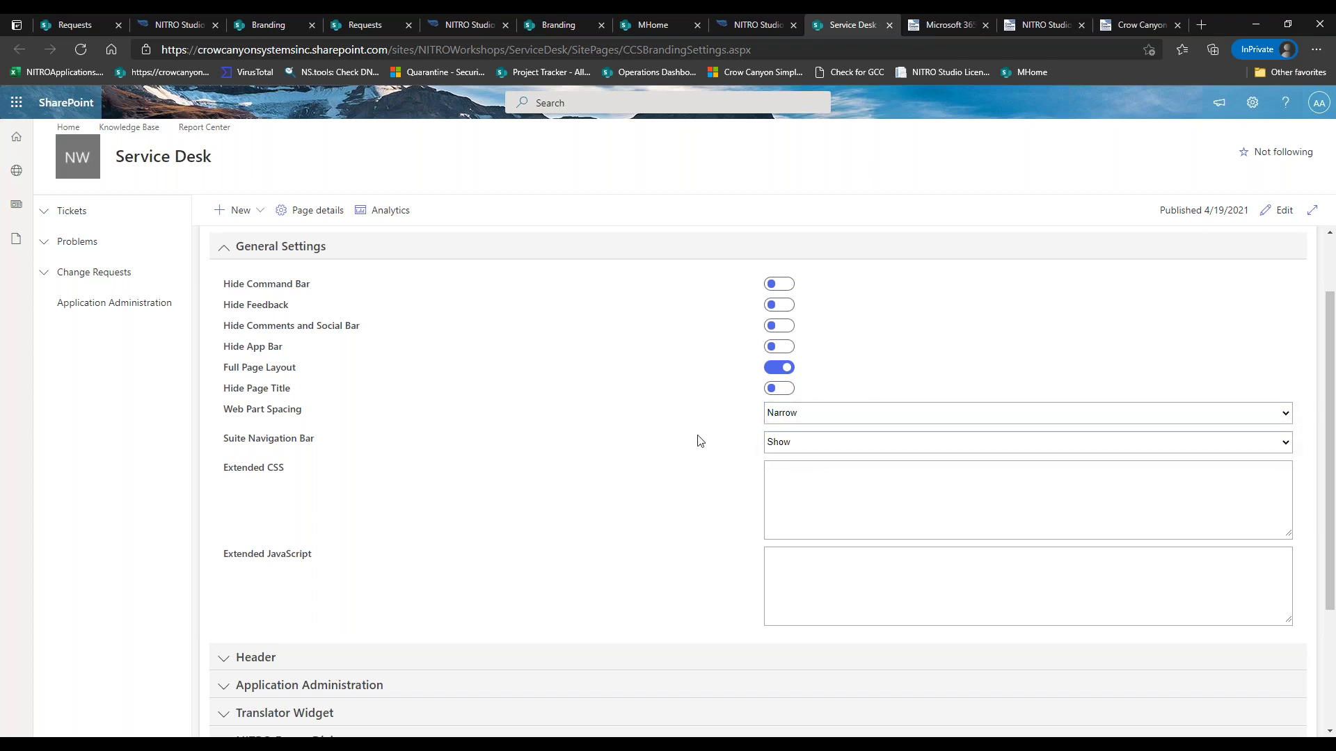
click(774, 449)
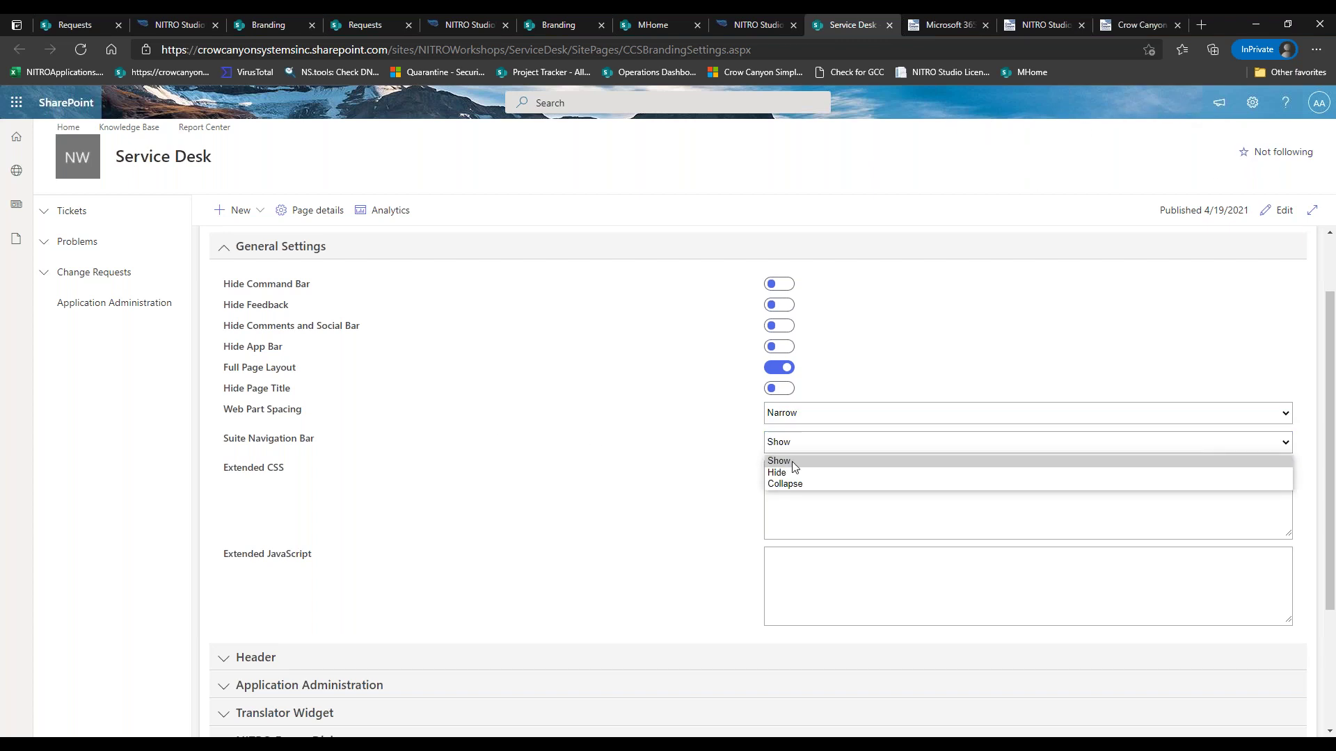
click(689, 461)
drag(223, 469, 324, 479)
drag(228, 554, 485, 566)
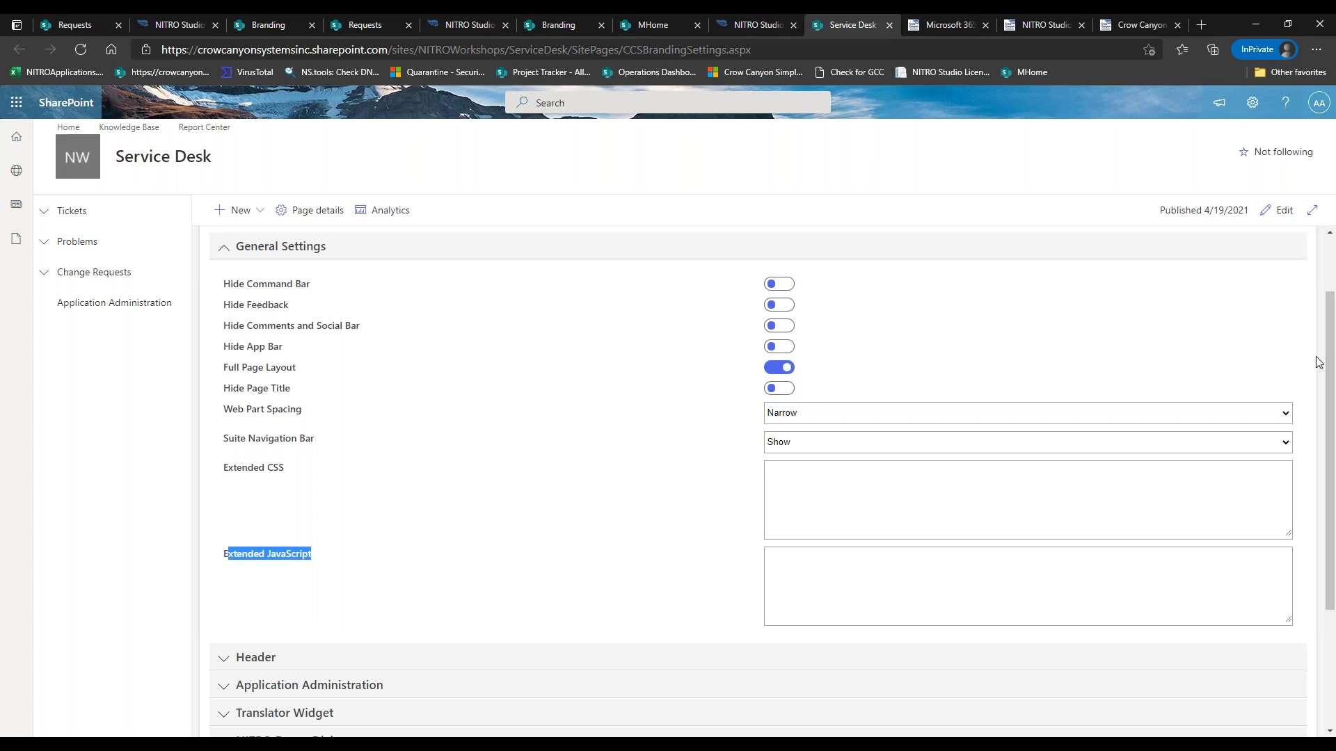
click(703, 489)
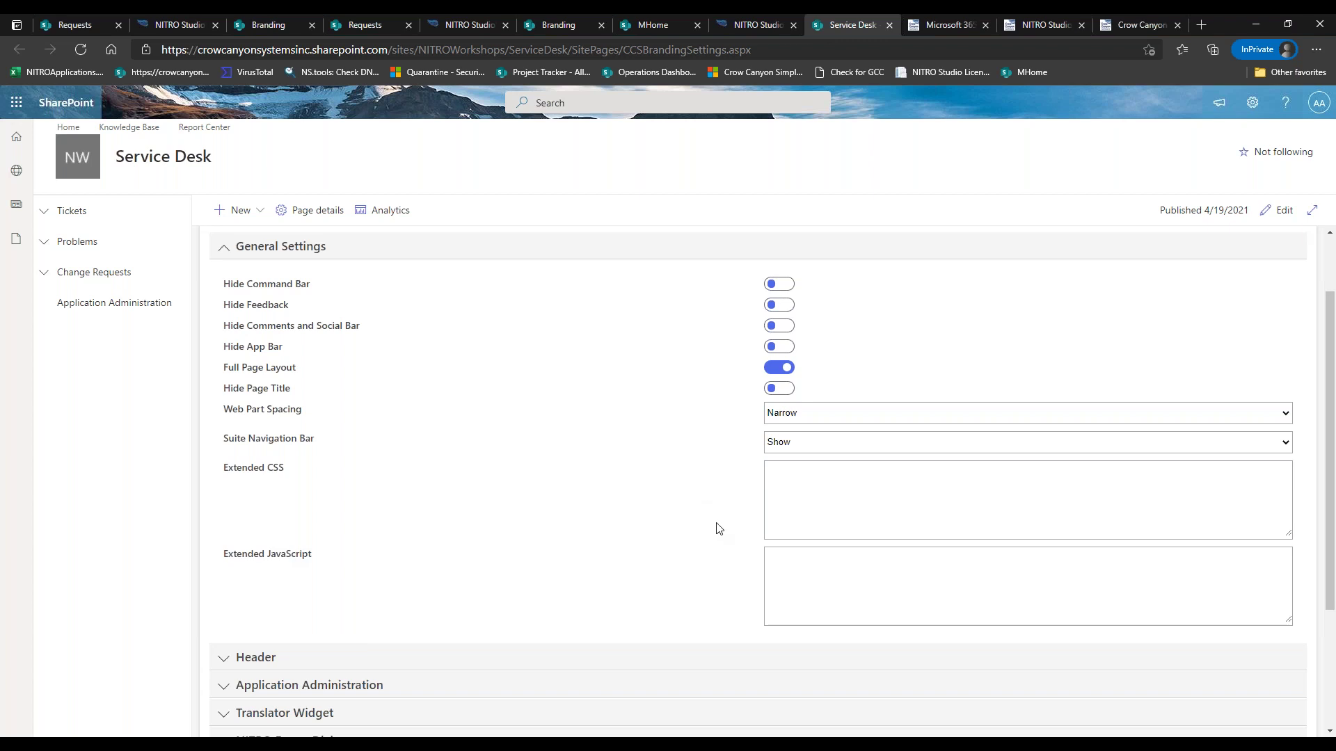
Step: Expand the Header settings and point out the page heading and the Service Desk site title
scroll(897, 562, down, 1)
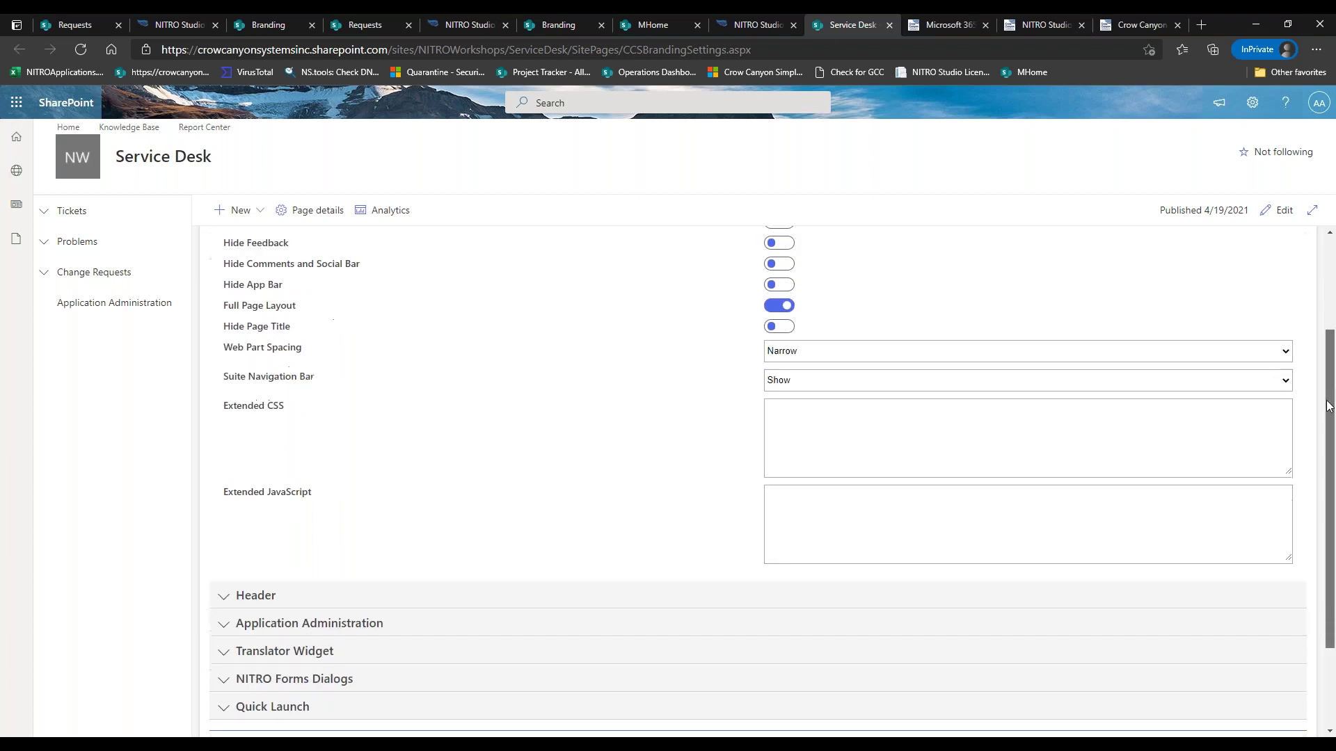
click(880, 584)
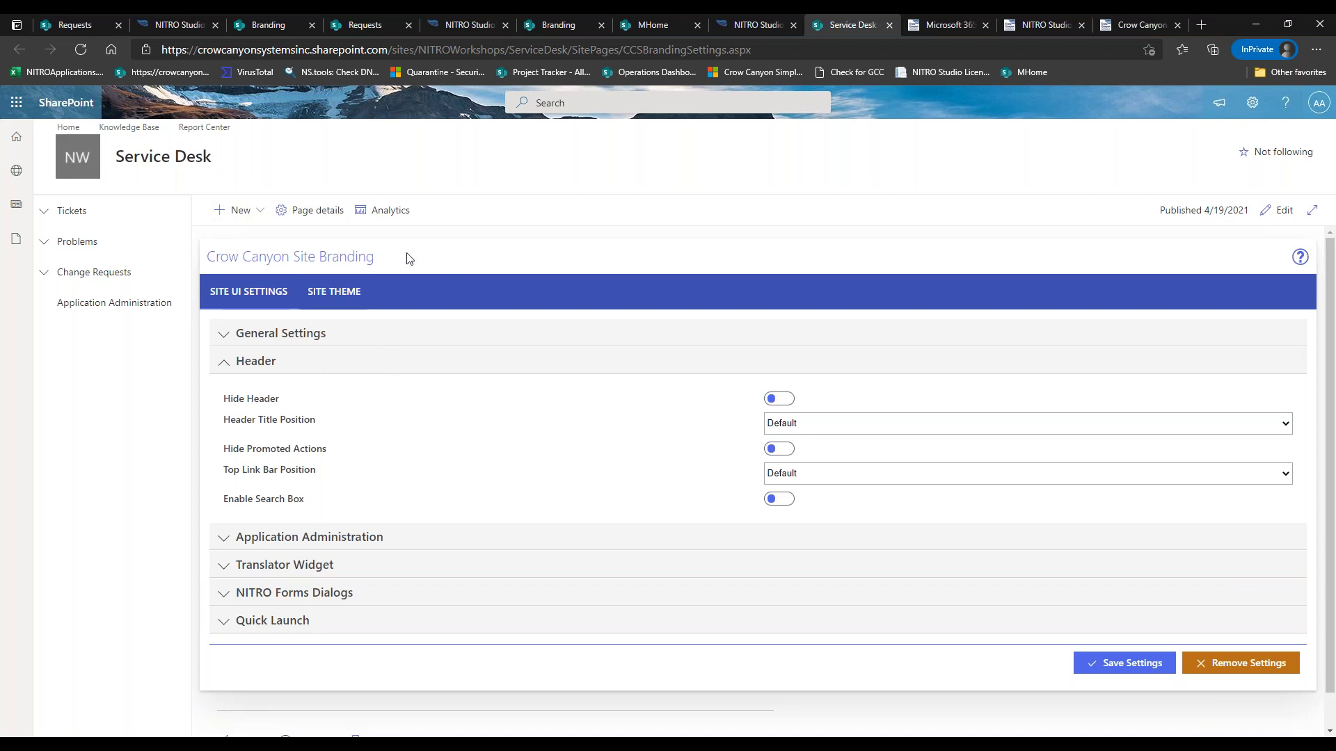
drag(436, 260, 208, 245)
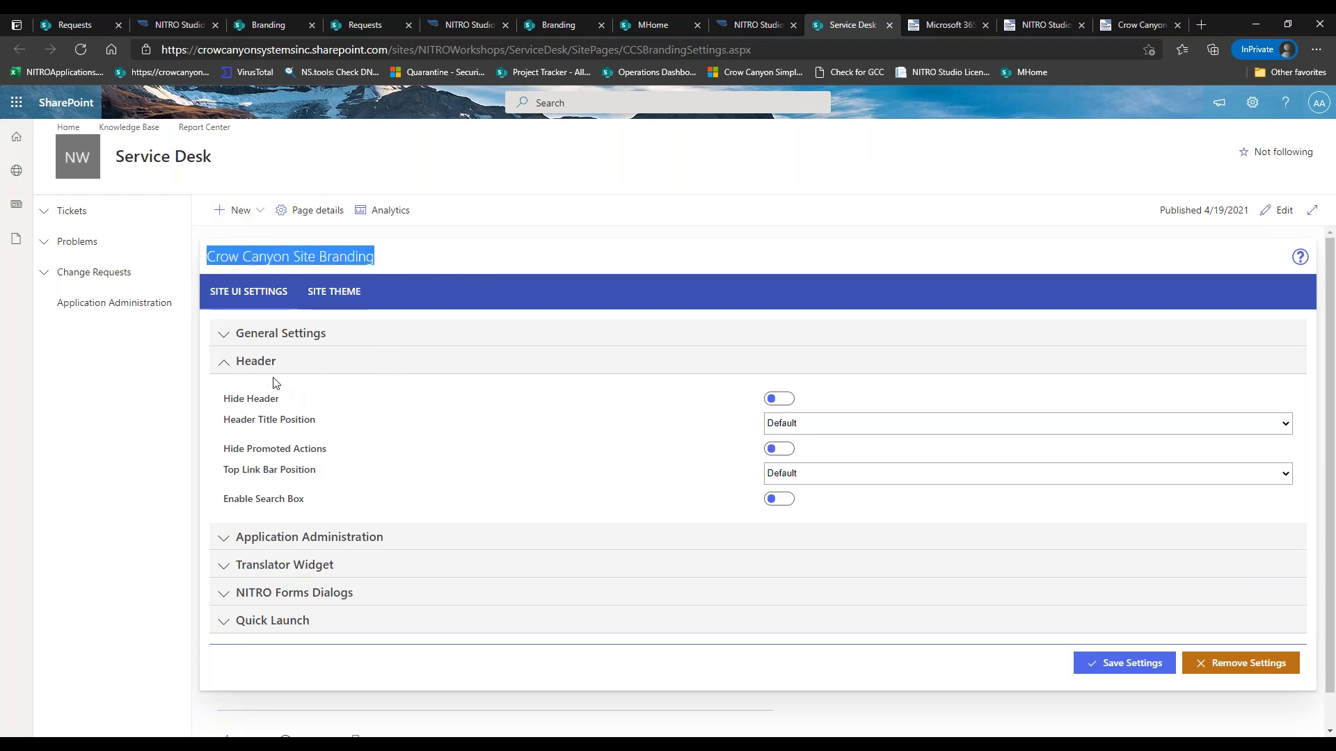
drag(217, 157, 142, 160)
click(142, 159)
drag(403, 256, 219, 256)
drag(213, 160, 123, 159)
click(113, 170)
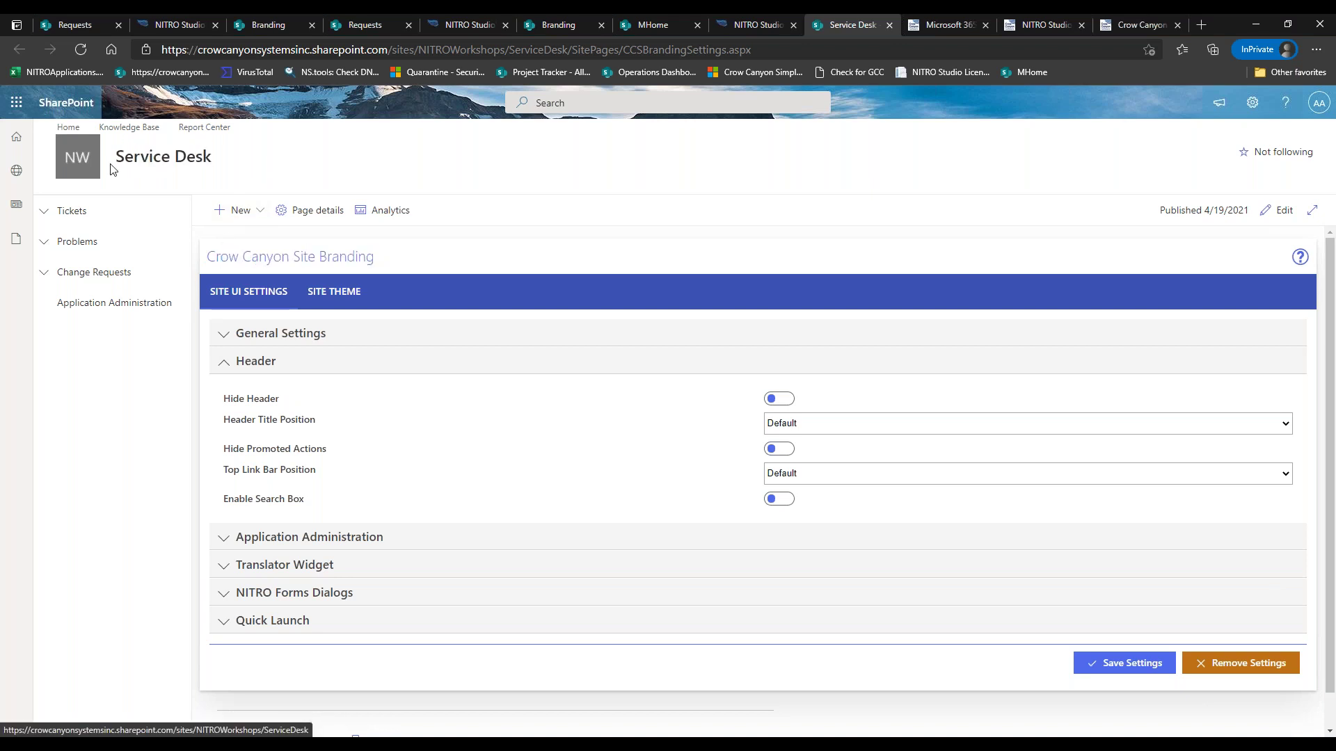
Step: Examine the Hide Header switch, the Header Title Position choices and the site's top navigation links, leaving the header settings at their defaults
click(787, 406)
click(786, 405)
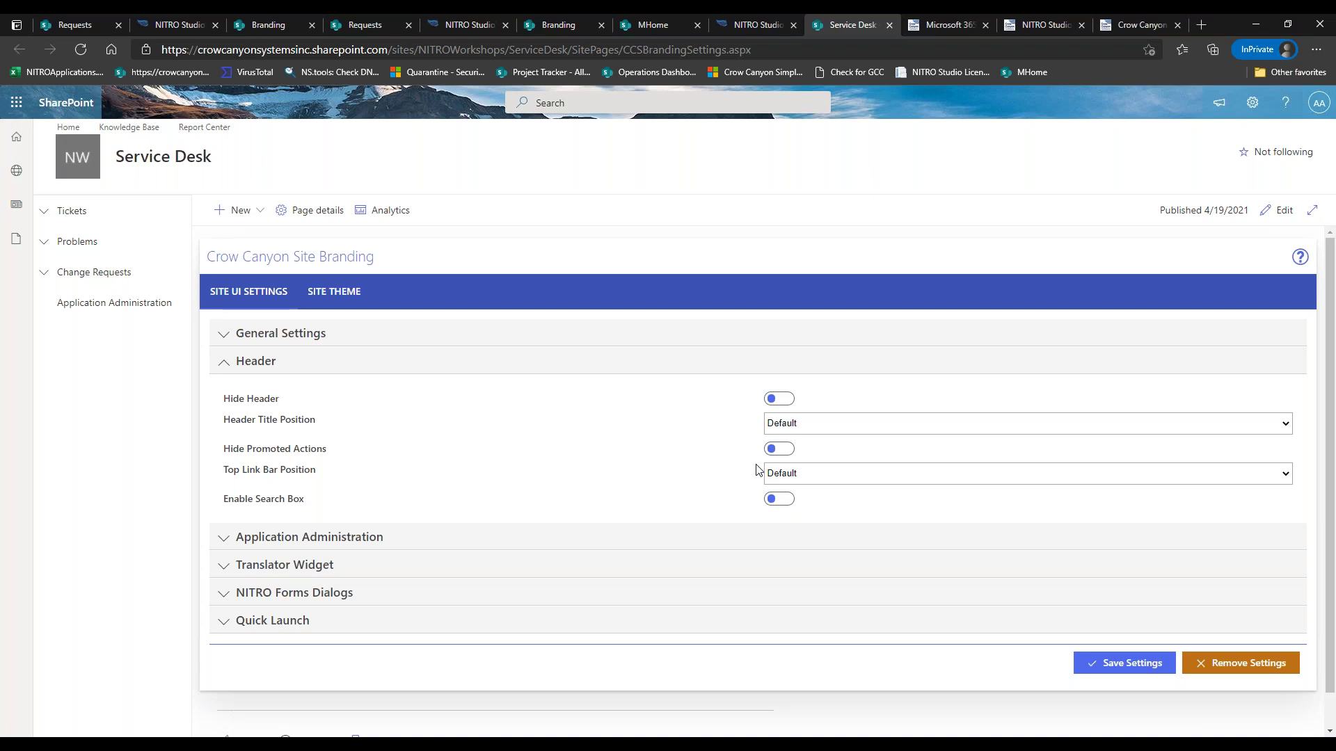
click(772, 423)
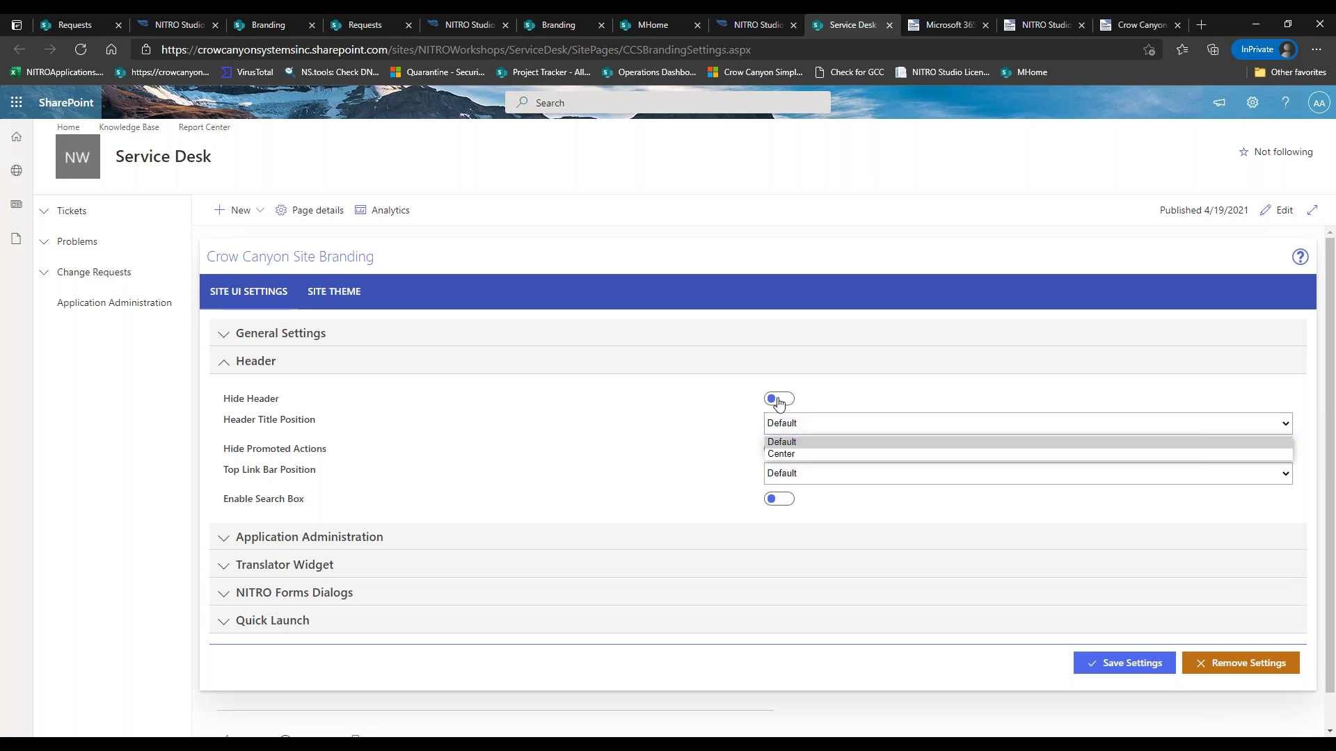
click(779, 398)
click(780, 402)
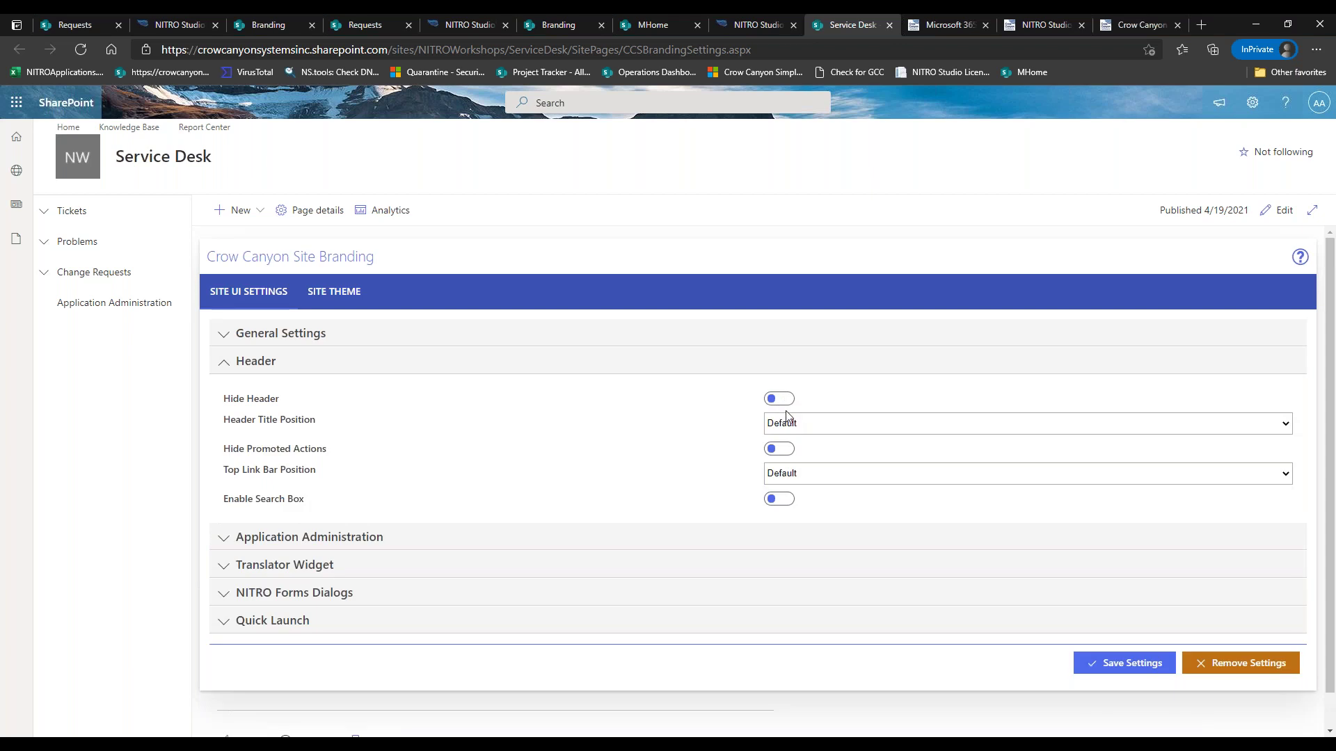
click(782, 426)
click(782, 442)
click(866, 424)
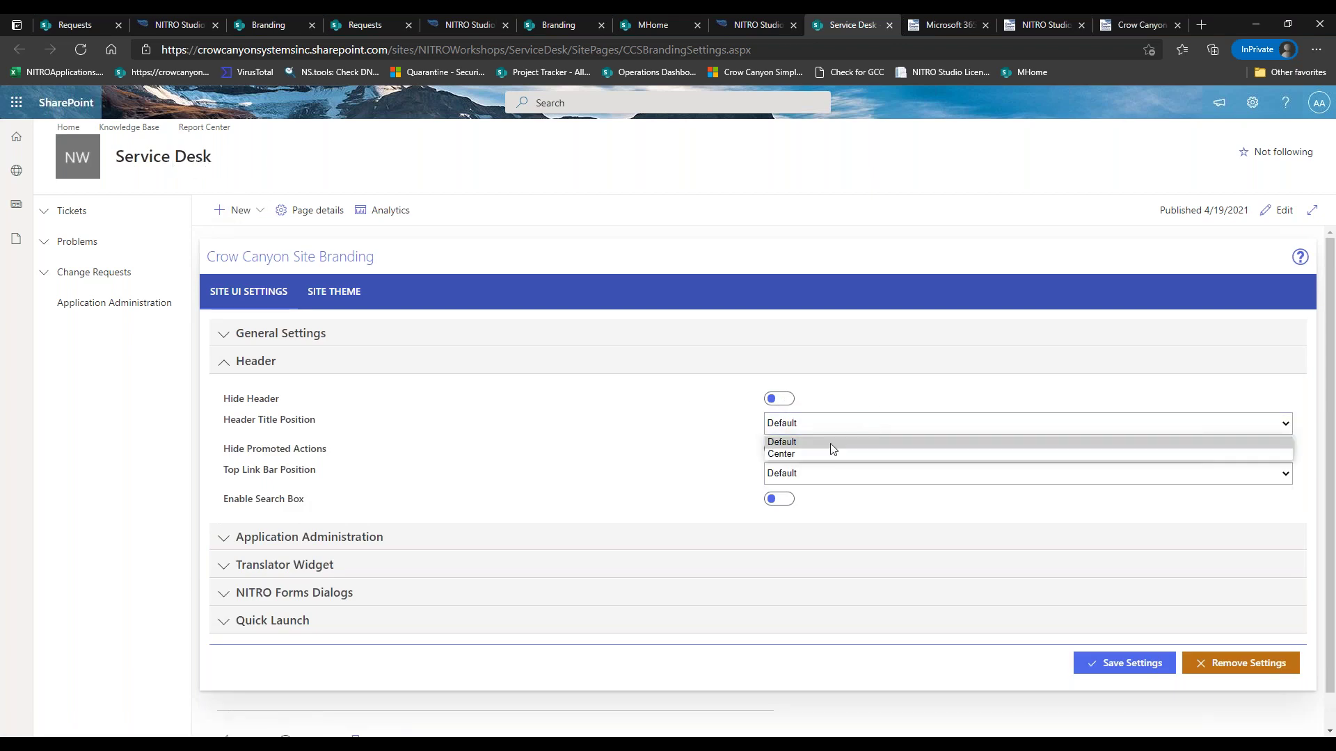
click(710, 439)
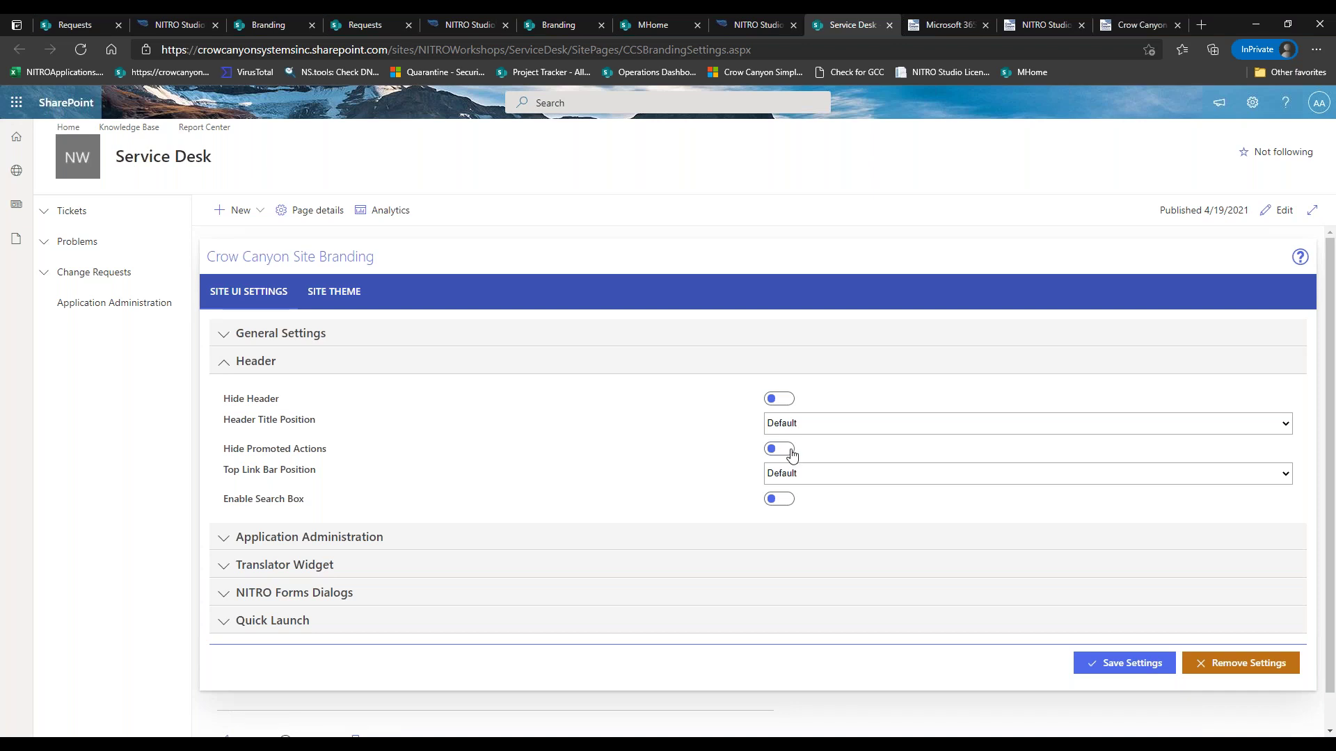
drag(248, 133, 51, 131)
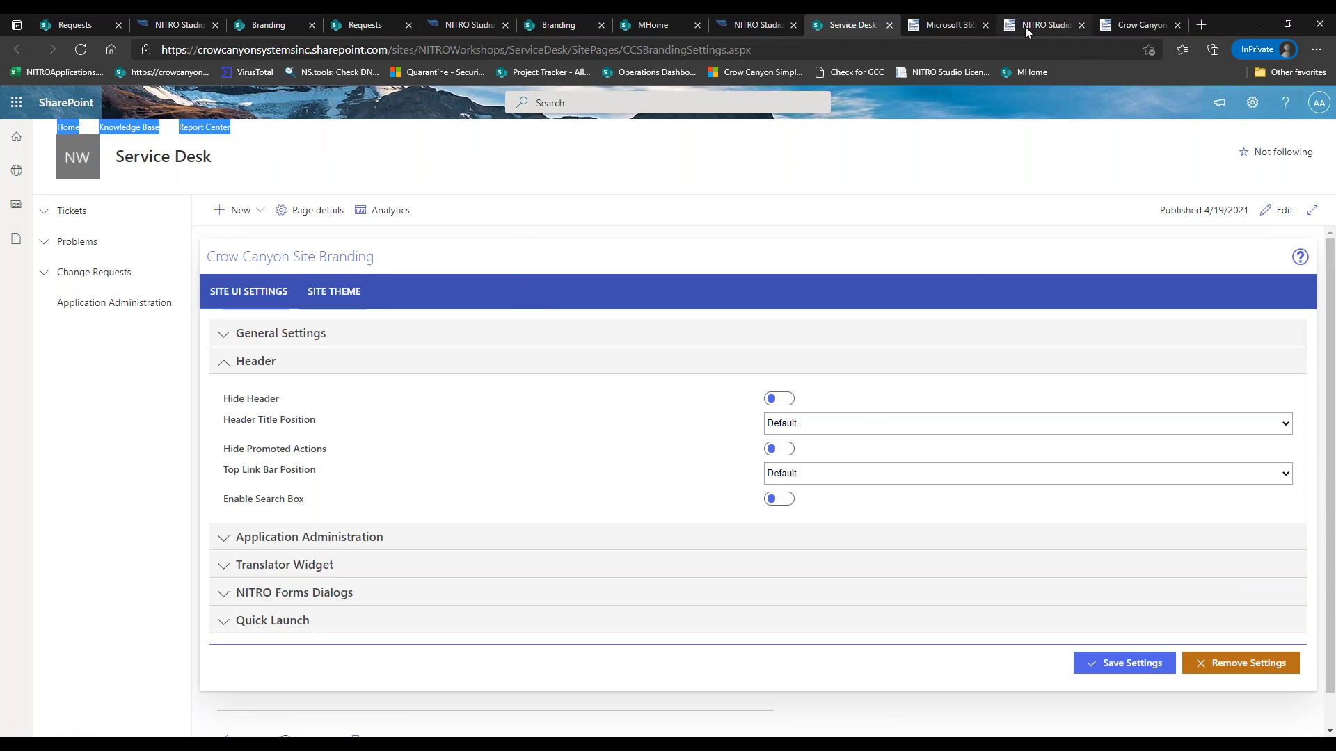
Step: Check the MHome page, return to the Service Desk branding settings and enable the header search box
click(670, 25)
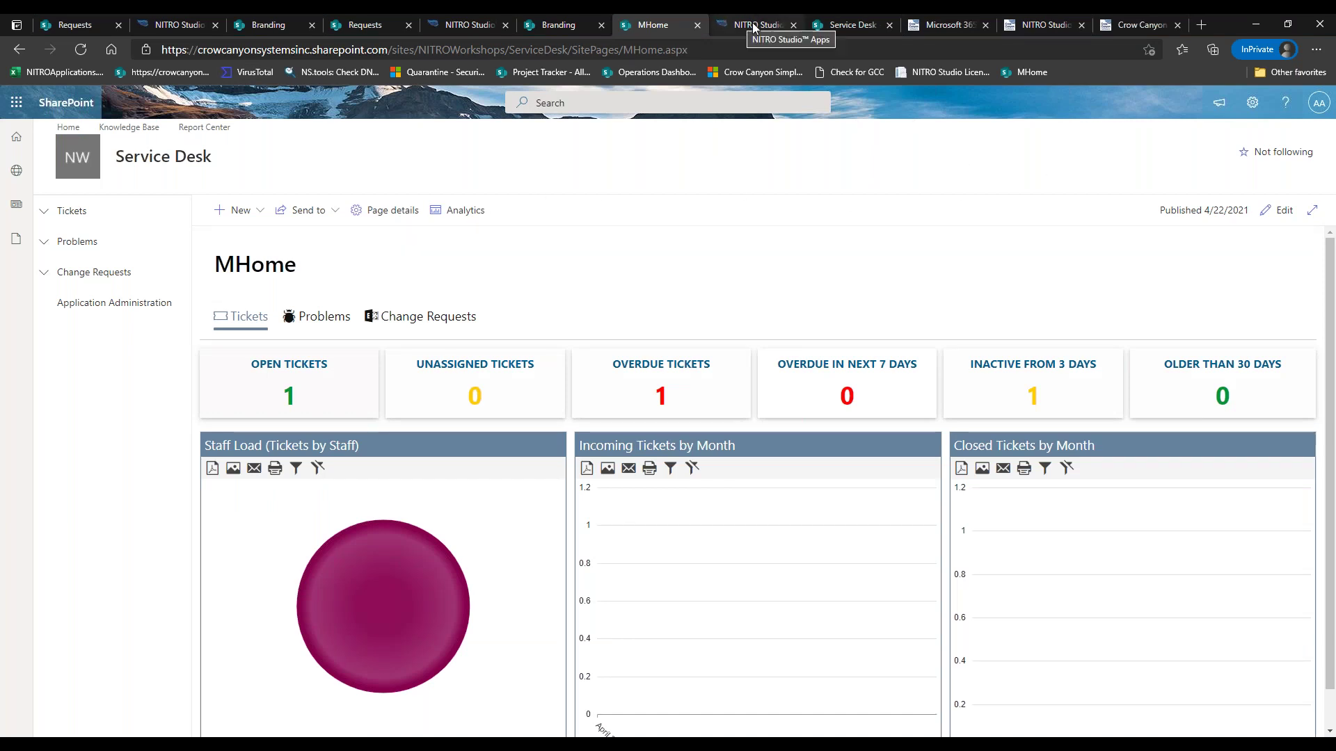
click(828, 25)
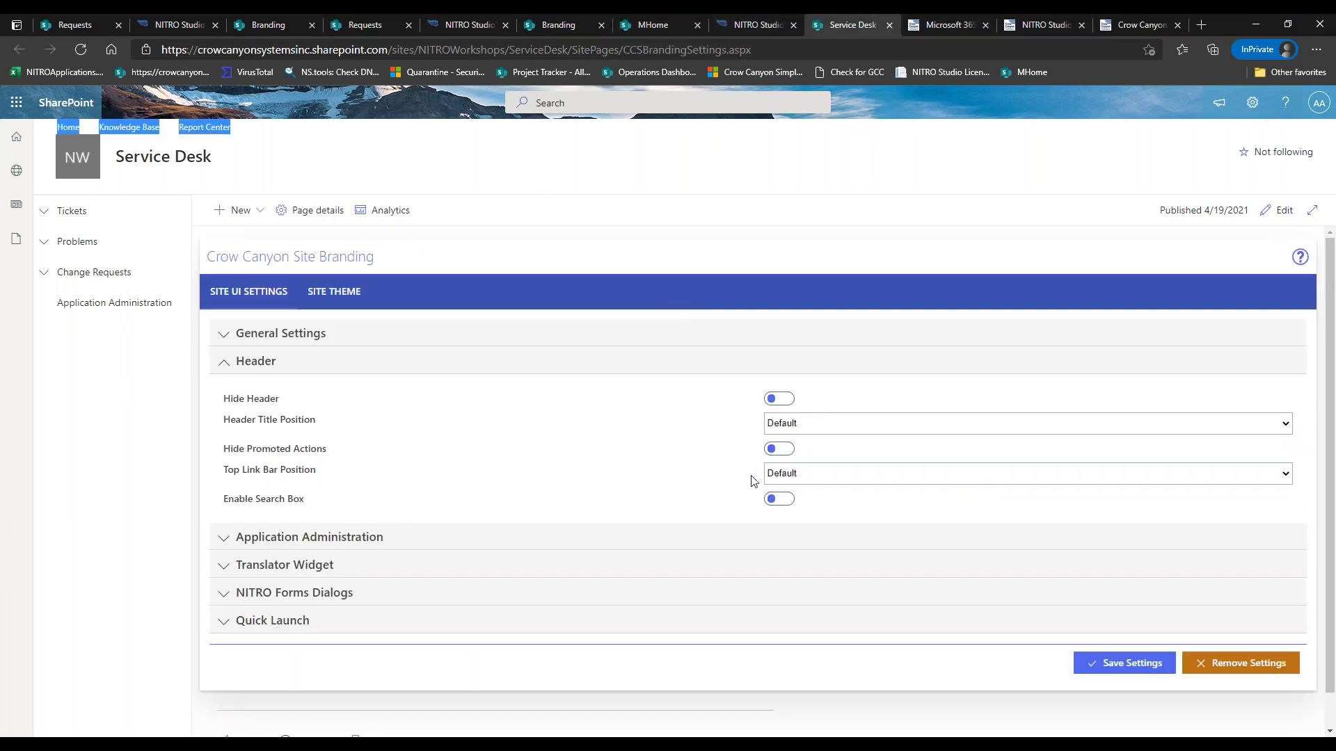
click(782, 501)
click(782, 501)
click(782, 501)
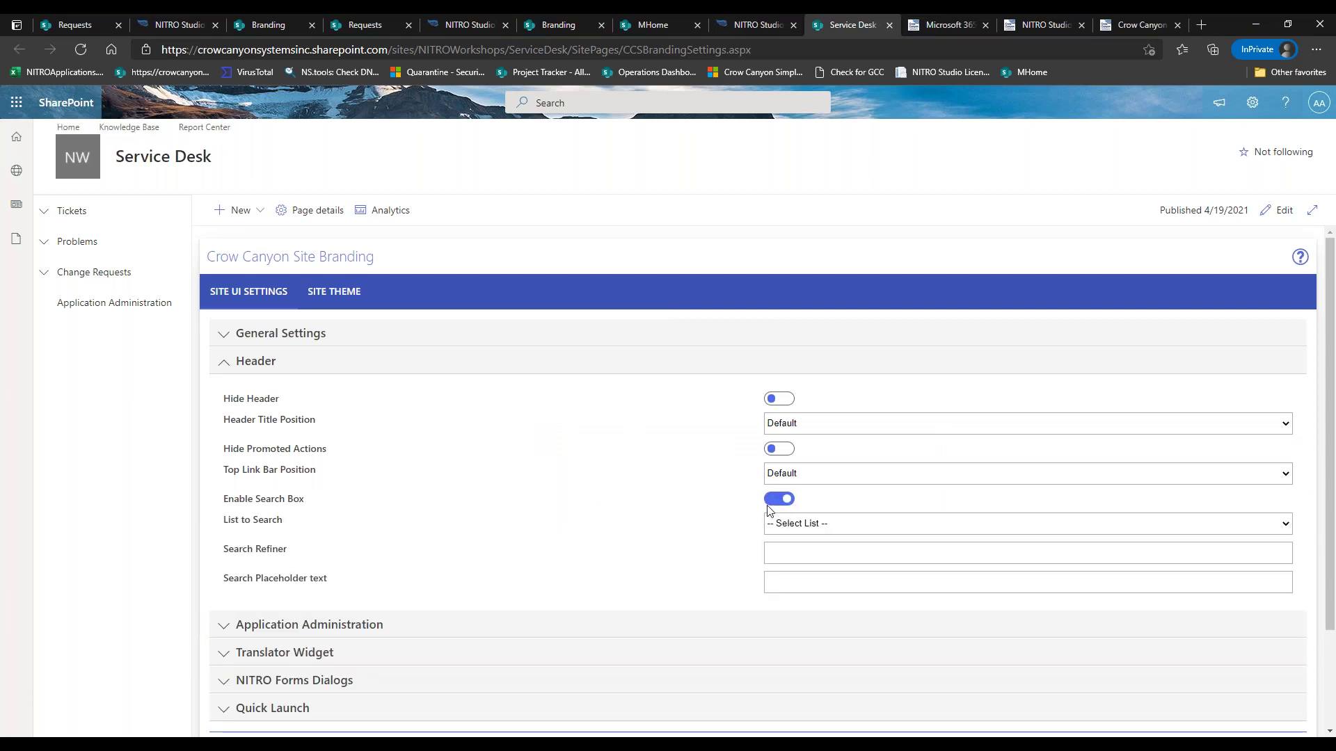
click(780, 501)
click(781, 501)
Step: Review the lists offered under List to Search for the header search box without choosing one
click(834, 533)
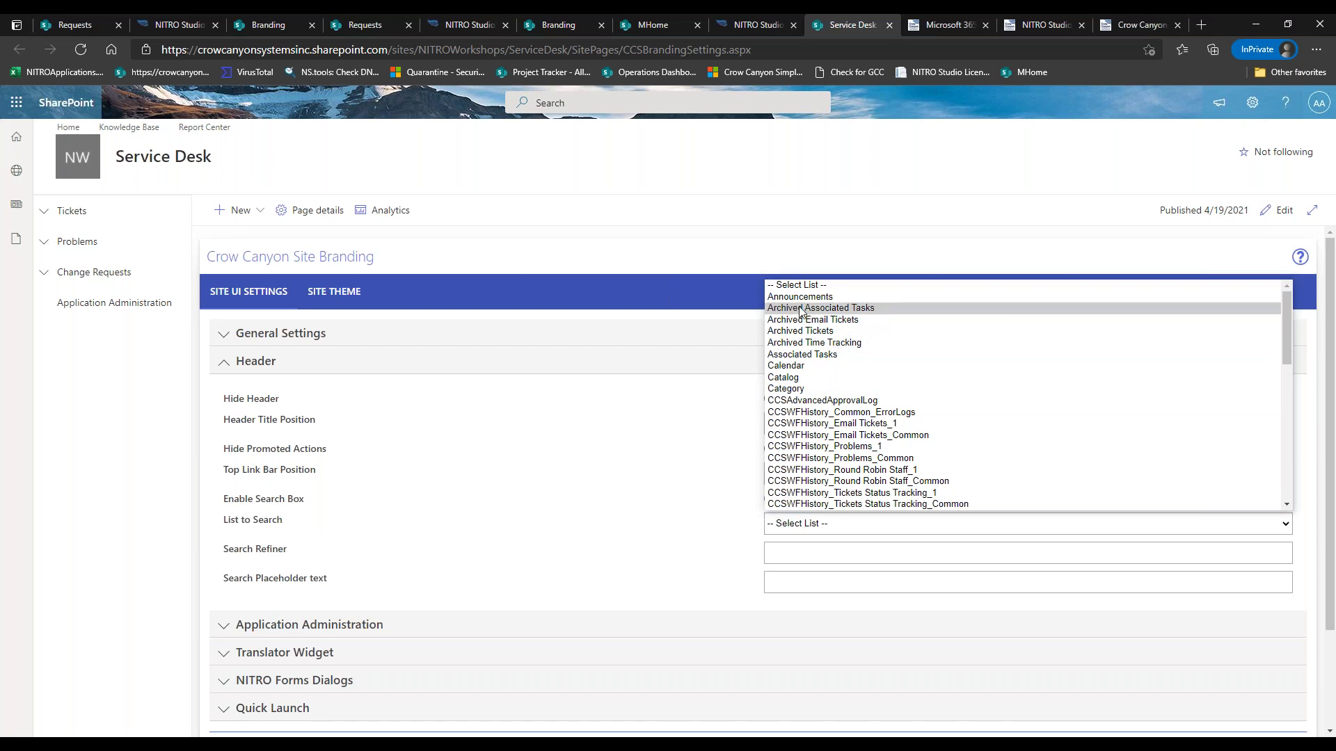
click(668, 520)
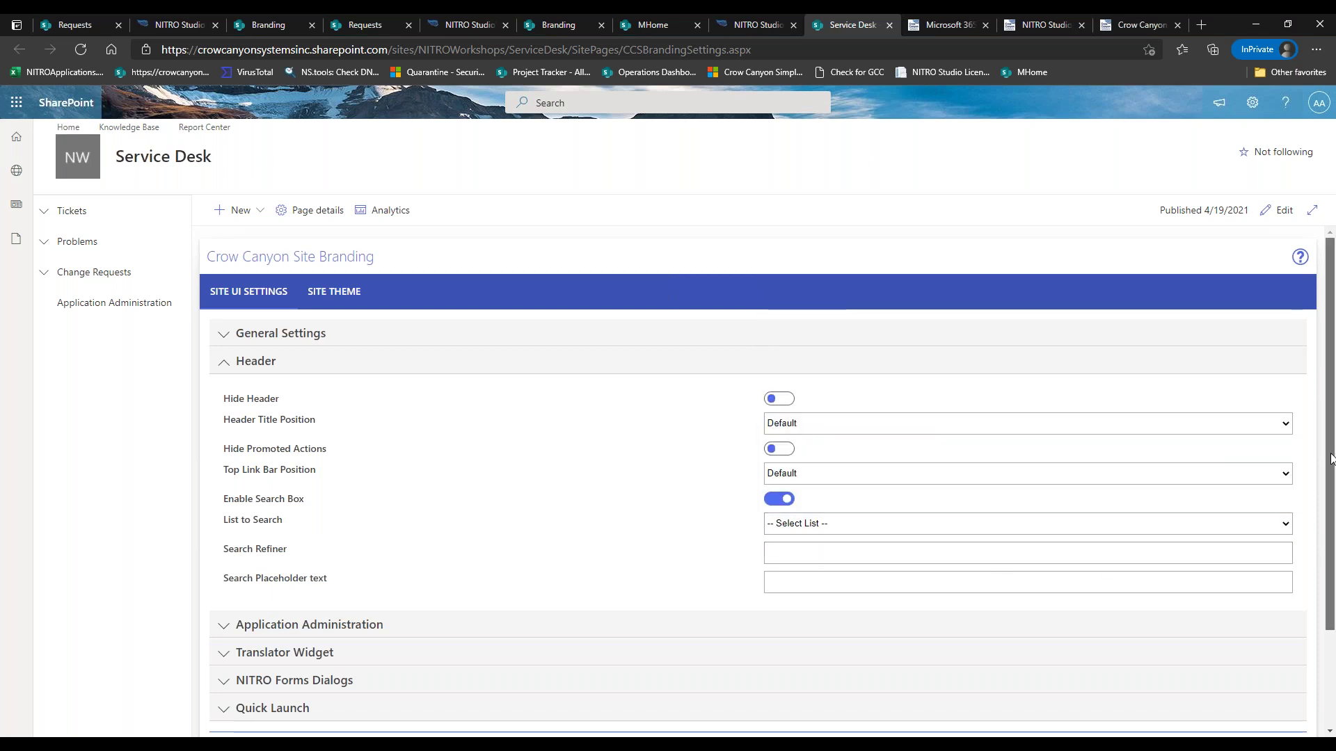
scroll(1133, 521, down, 2)
click(861, 445)
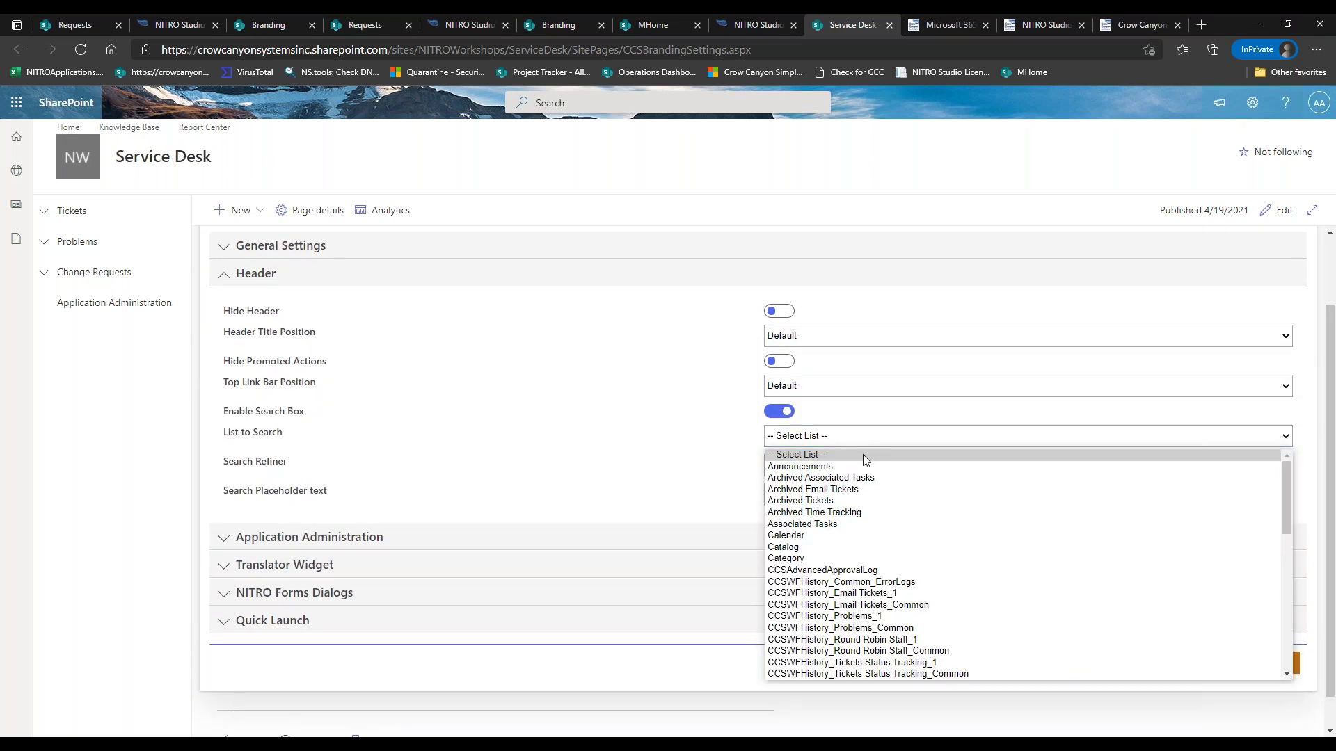
click(653, 495)
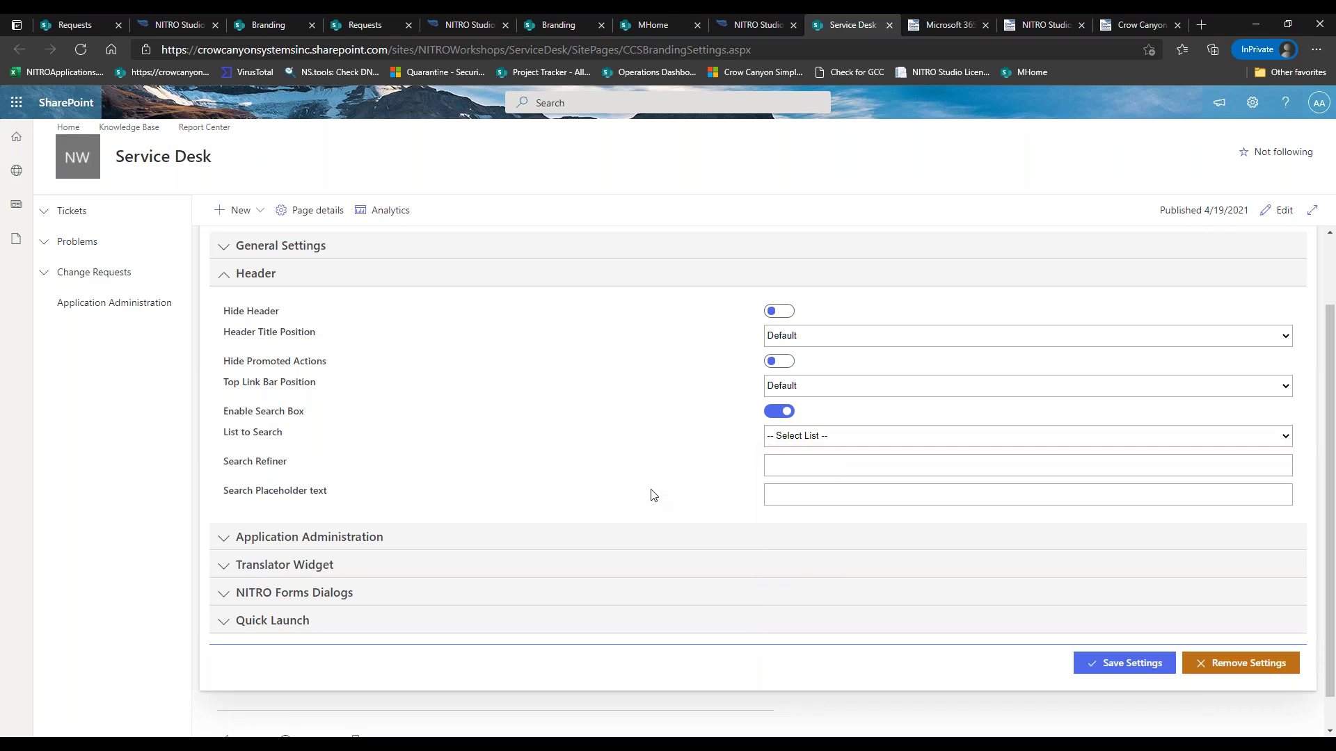
Step: Set the header search box's List to Search to Tickets
click(790, 444)
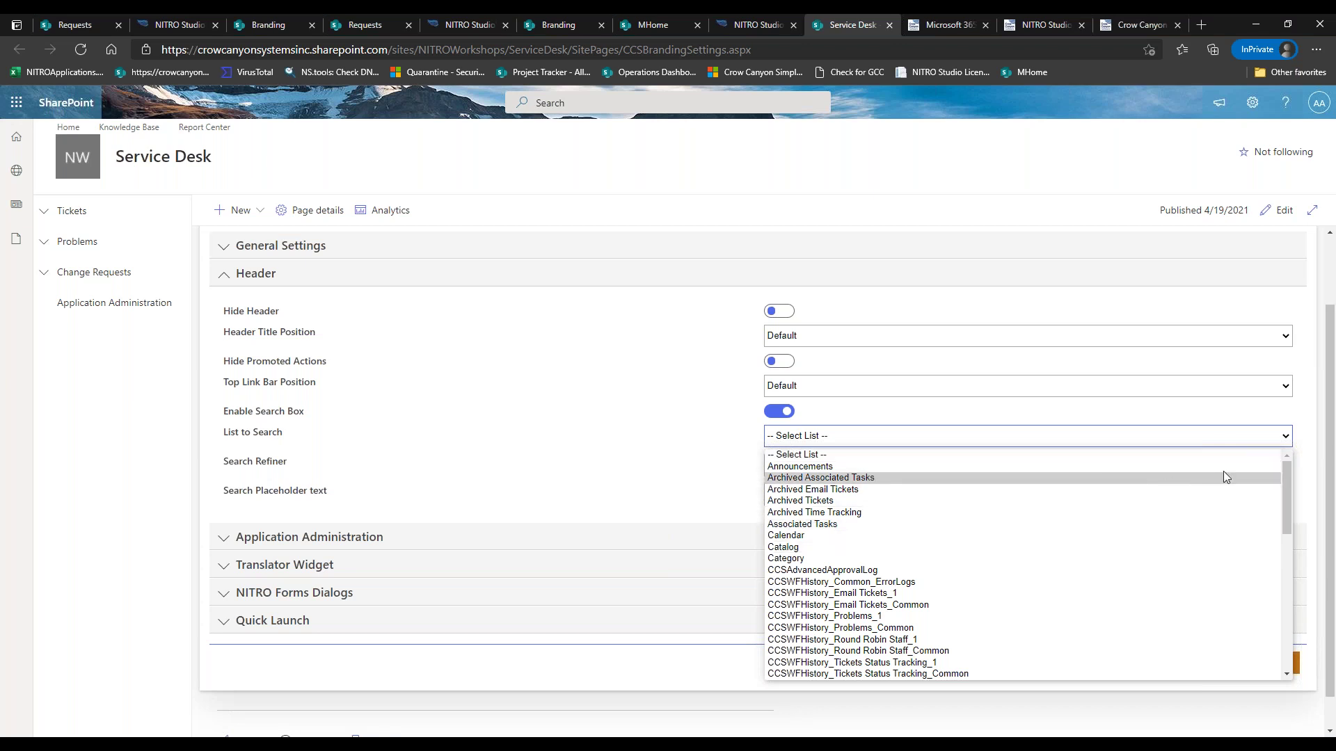
drag(1284, 479, 1280, 617)
click(1097, 629)
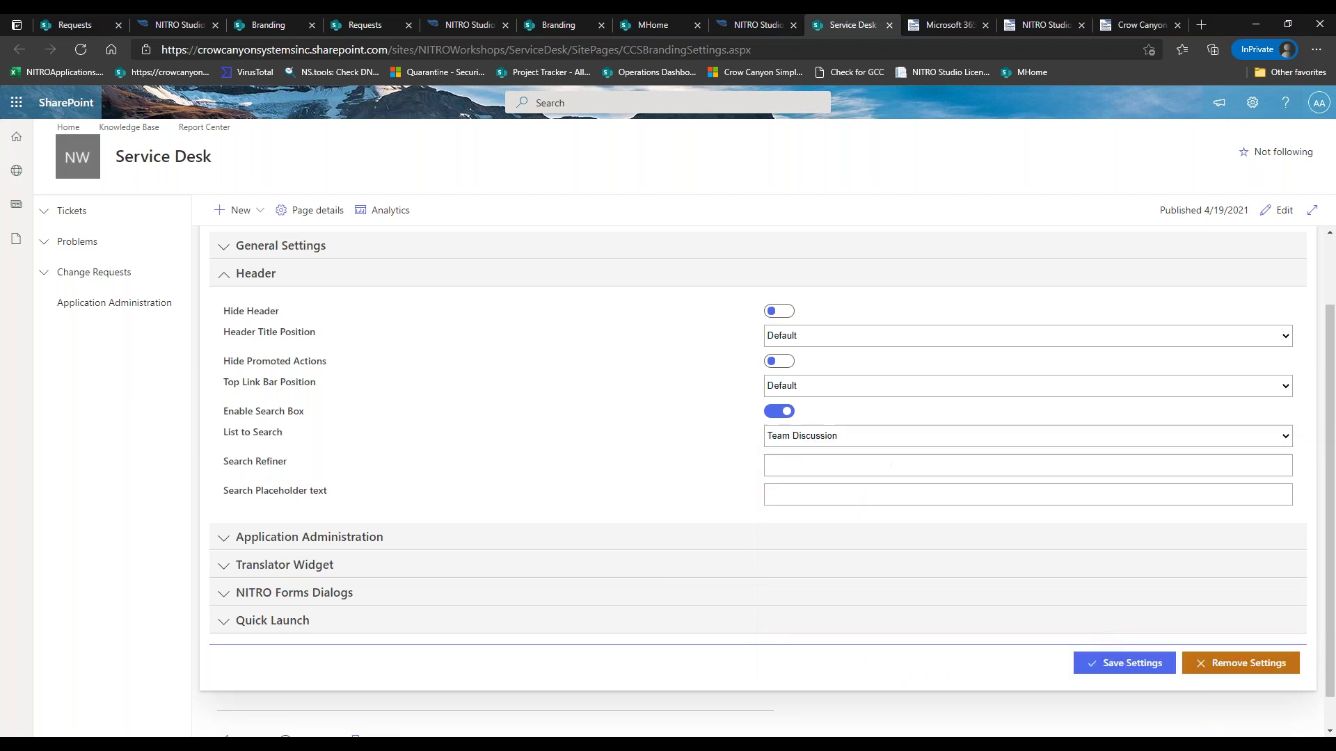
click(1010, 440)
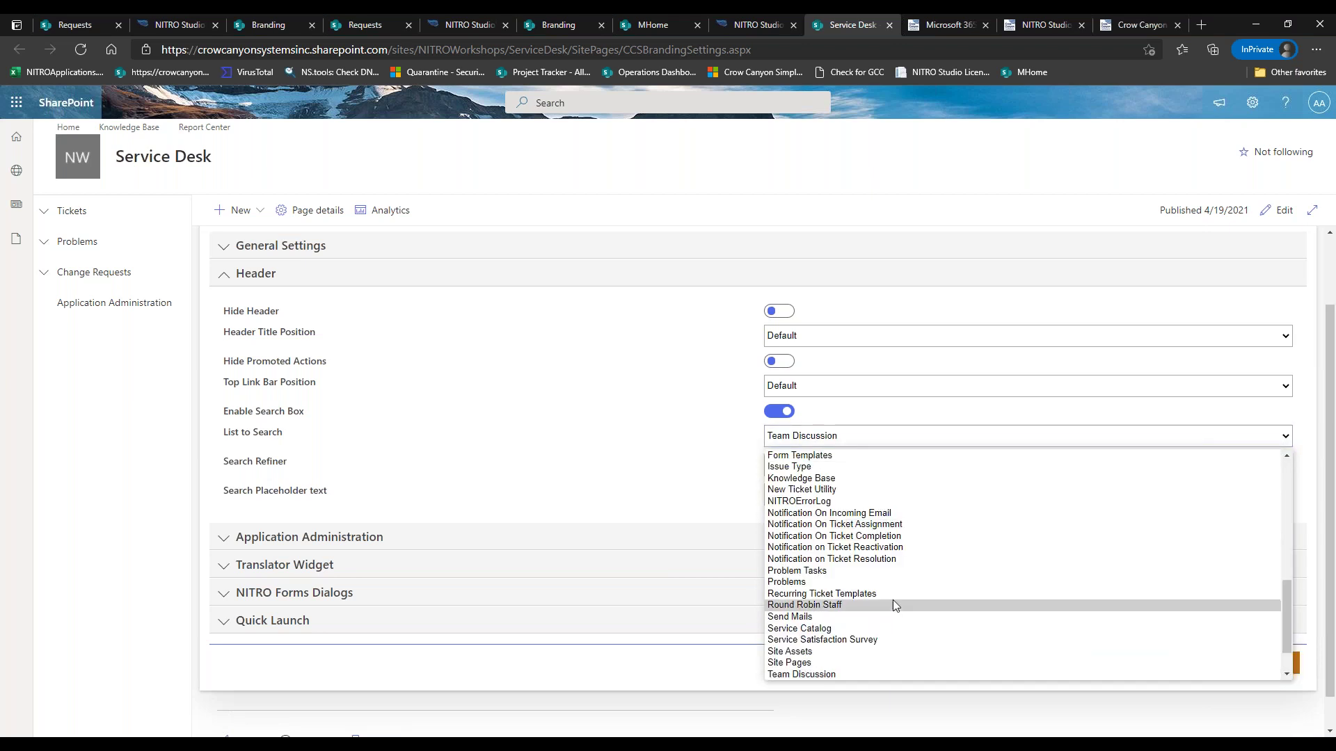
scroll(1280, 666, down, 2)
click(1004, 640)
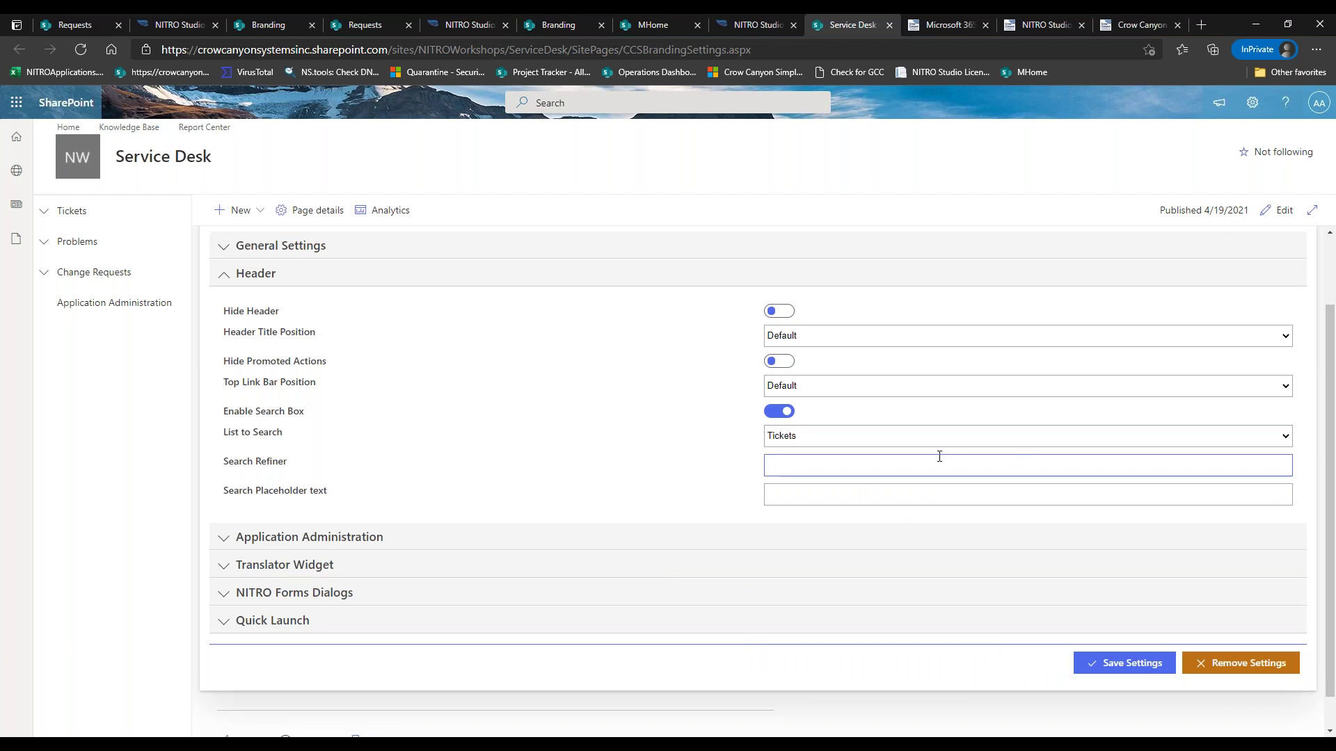
click(820, 442)
click(820, 442)
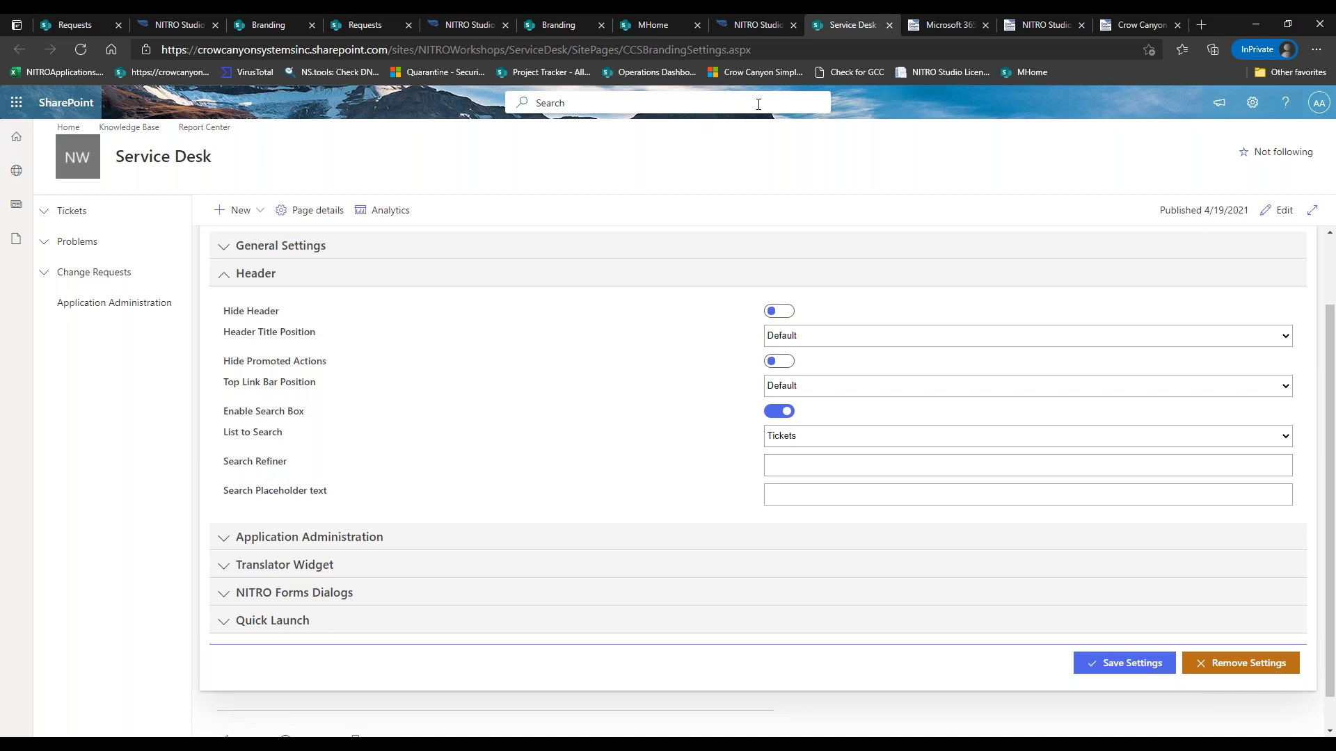
Step: Expand the Application Administration settings and review the Permission choices without changing them
click(601, 544)
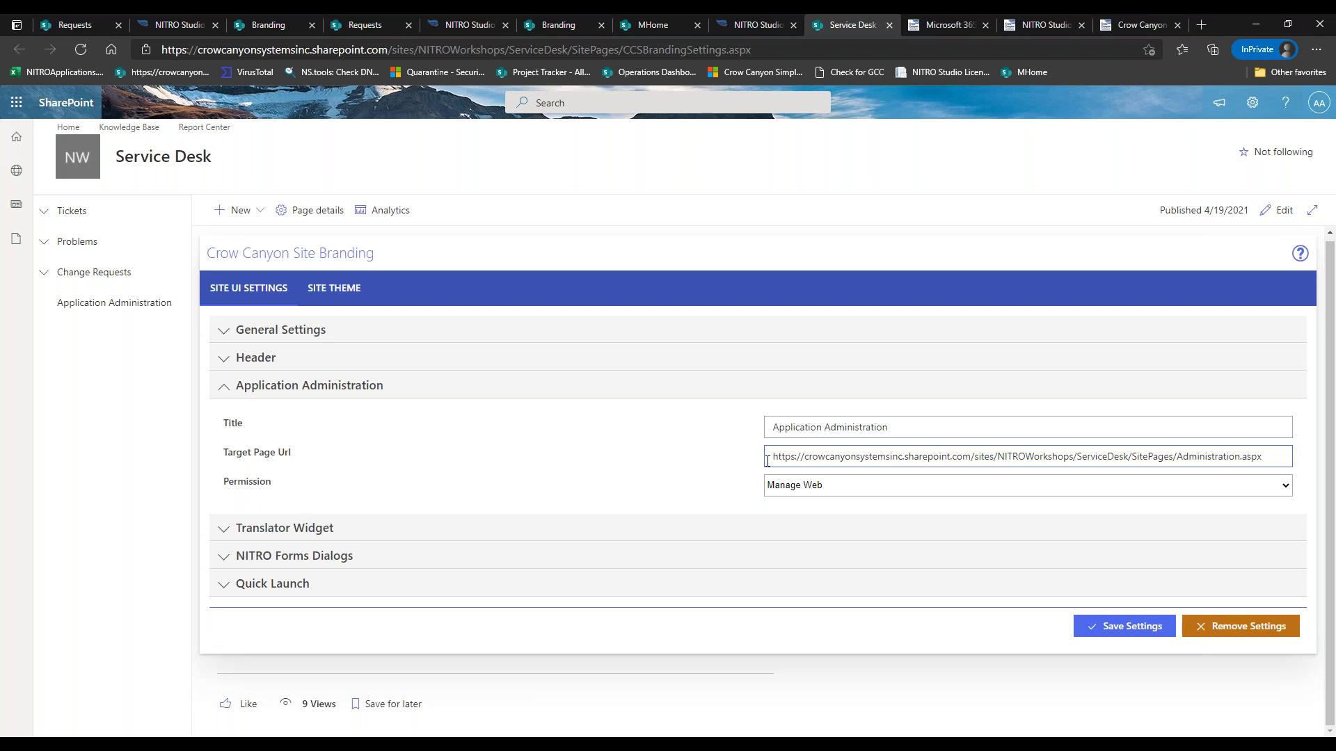
click(793, 486)
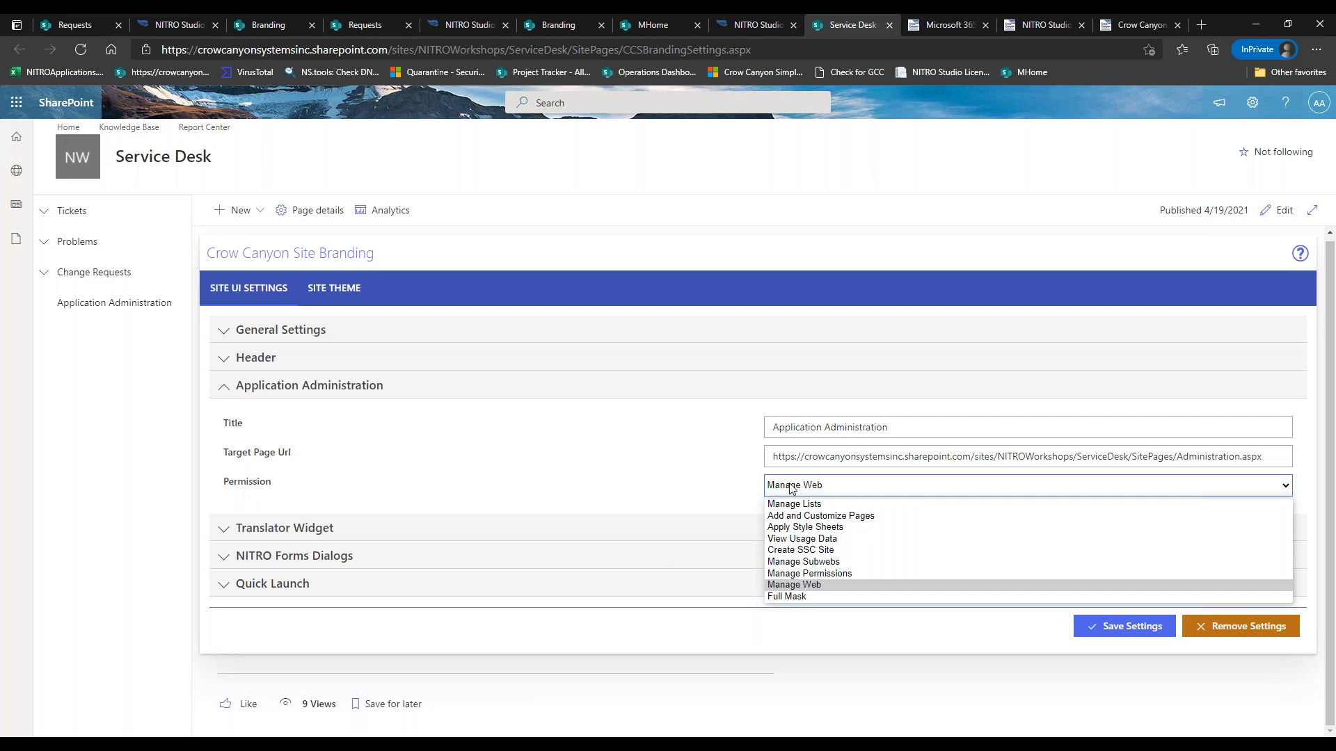
click(612, 536)
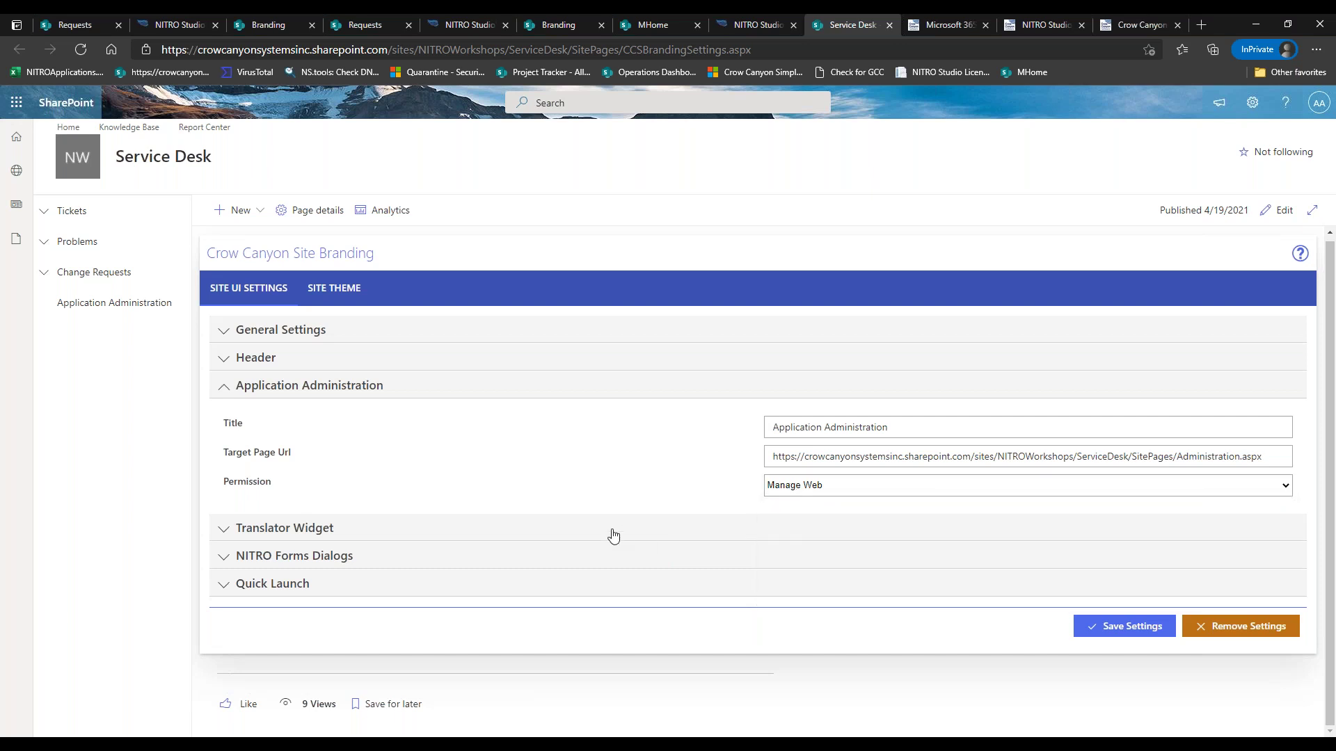
Step: Review the Translator Type choices in the Translator Widget settings and expand the NITRO Forms Dialogs settings
click(612, 536)
click(805, 462)
click(696, 505)
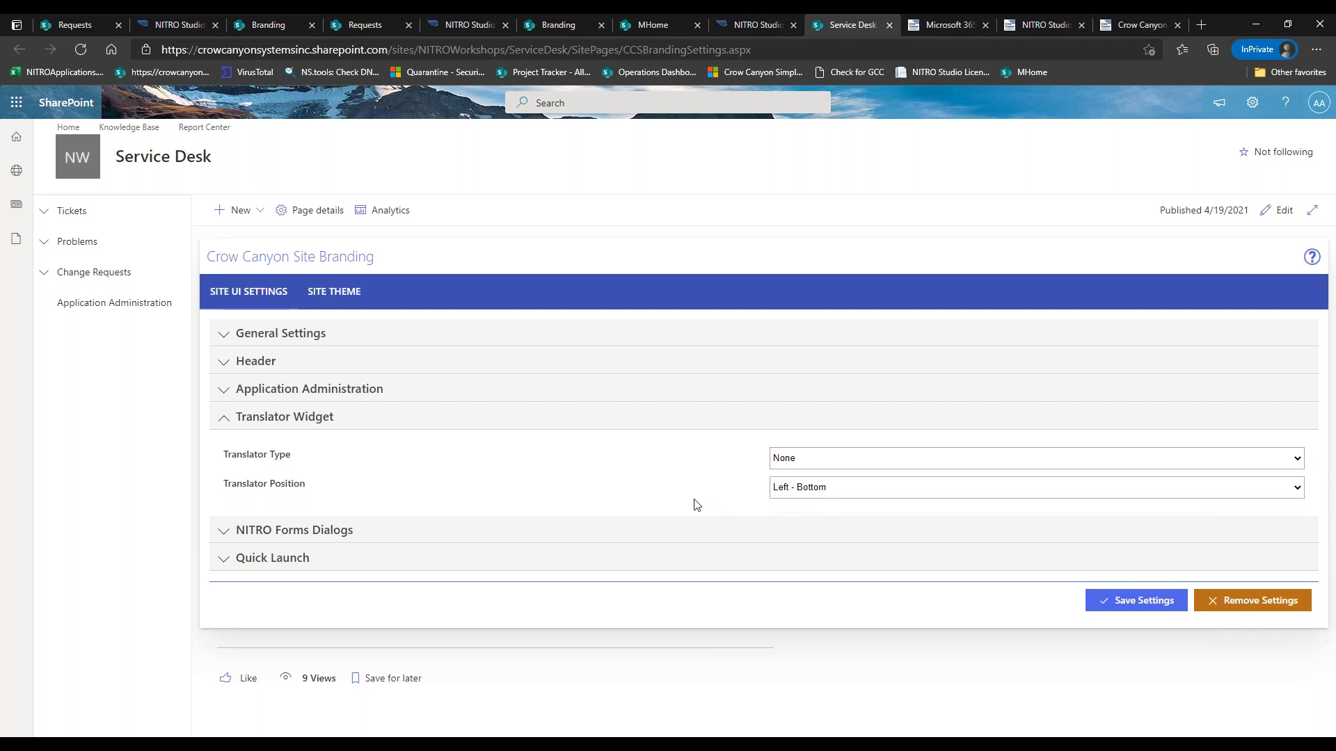
click(633, 532)
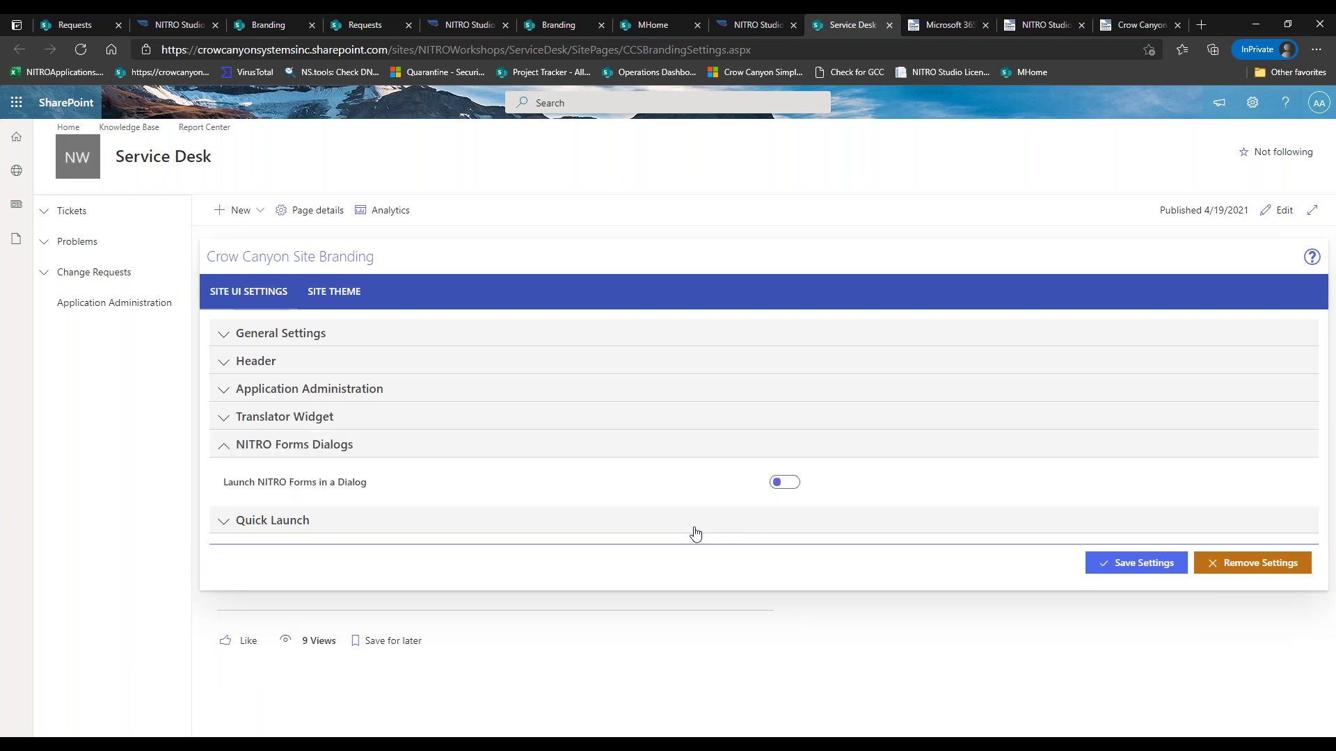
Step: Expand the Quick Launch settings and turn on Customize Quick Launch
click(307, 522)
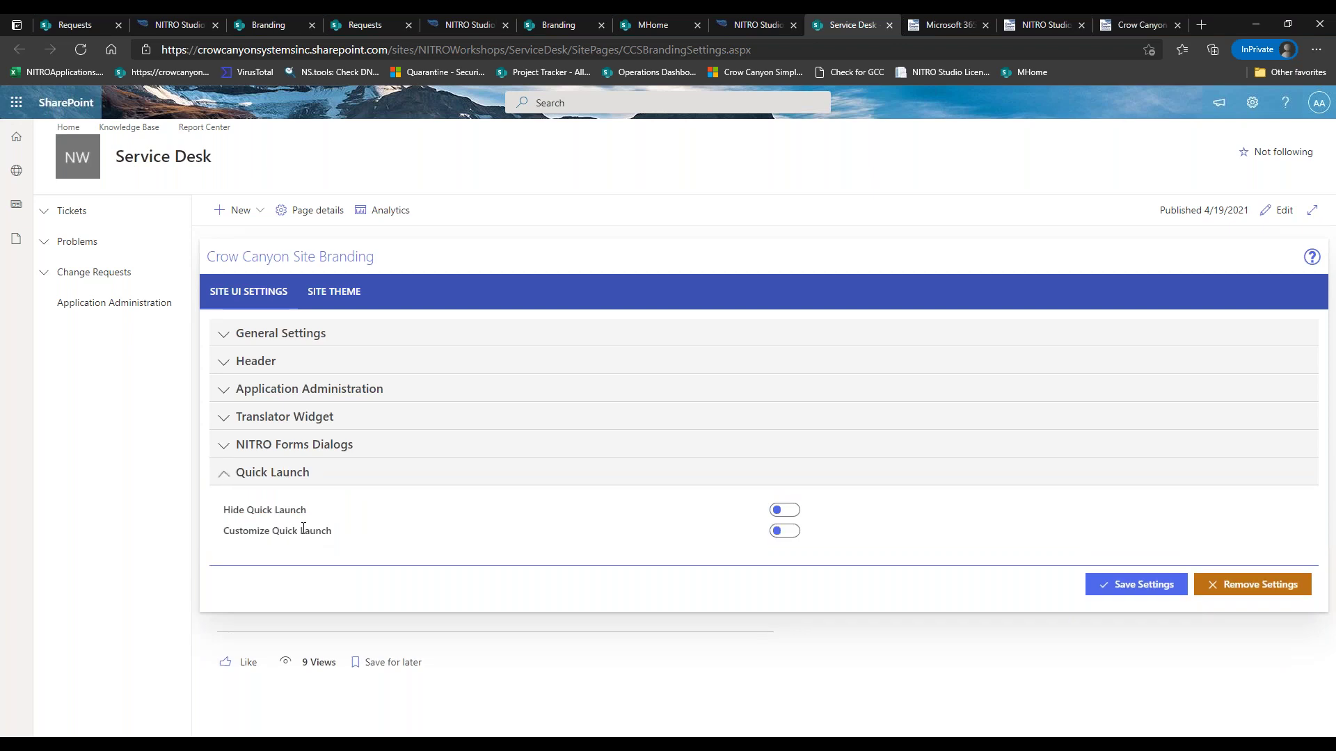
click(786, 533)
click(786, 533)
click(787, 535)
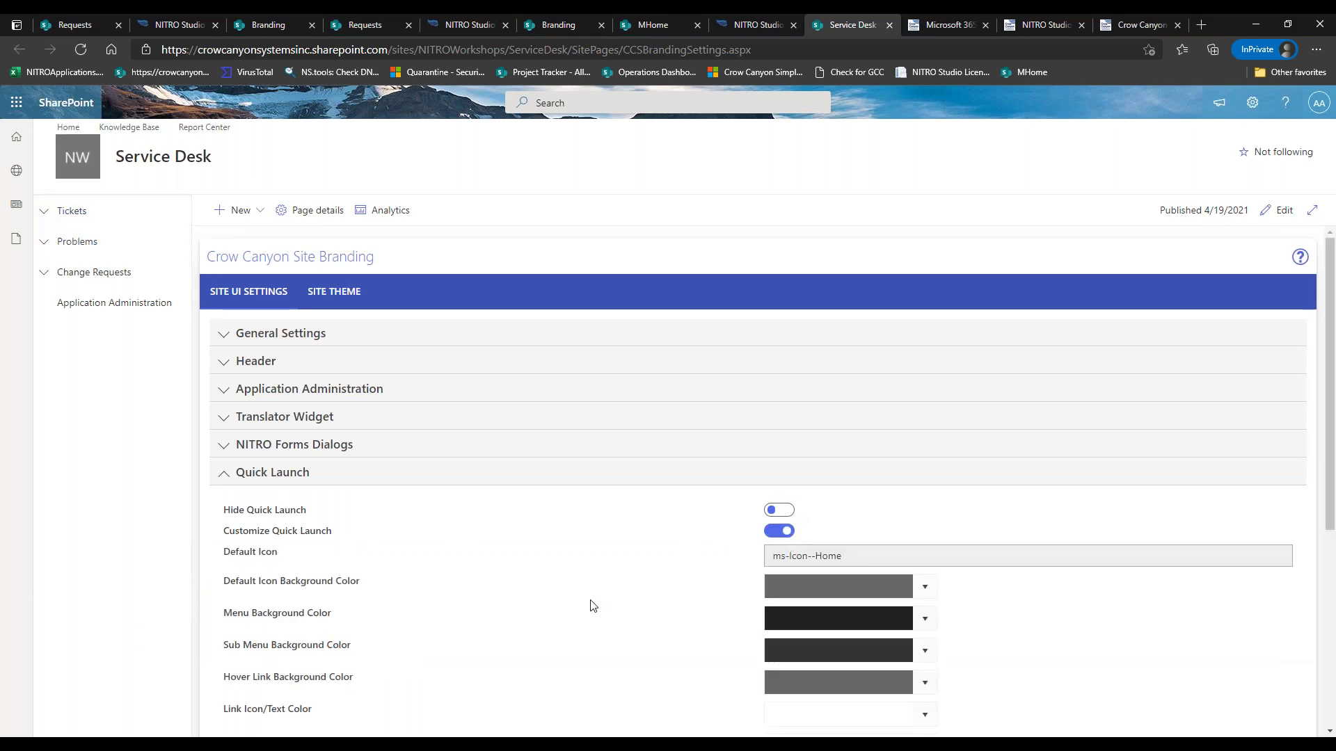
Step: Set the Quick Launch icon background color to light red for Tickets and light green for Problems
drag(1329, 409, 1329, 567)
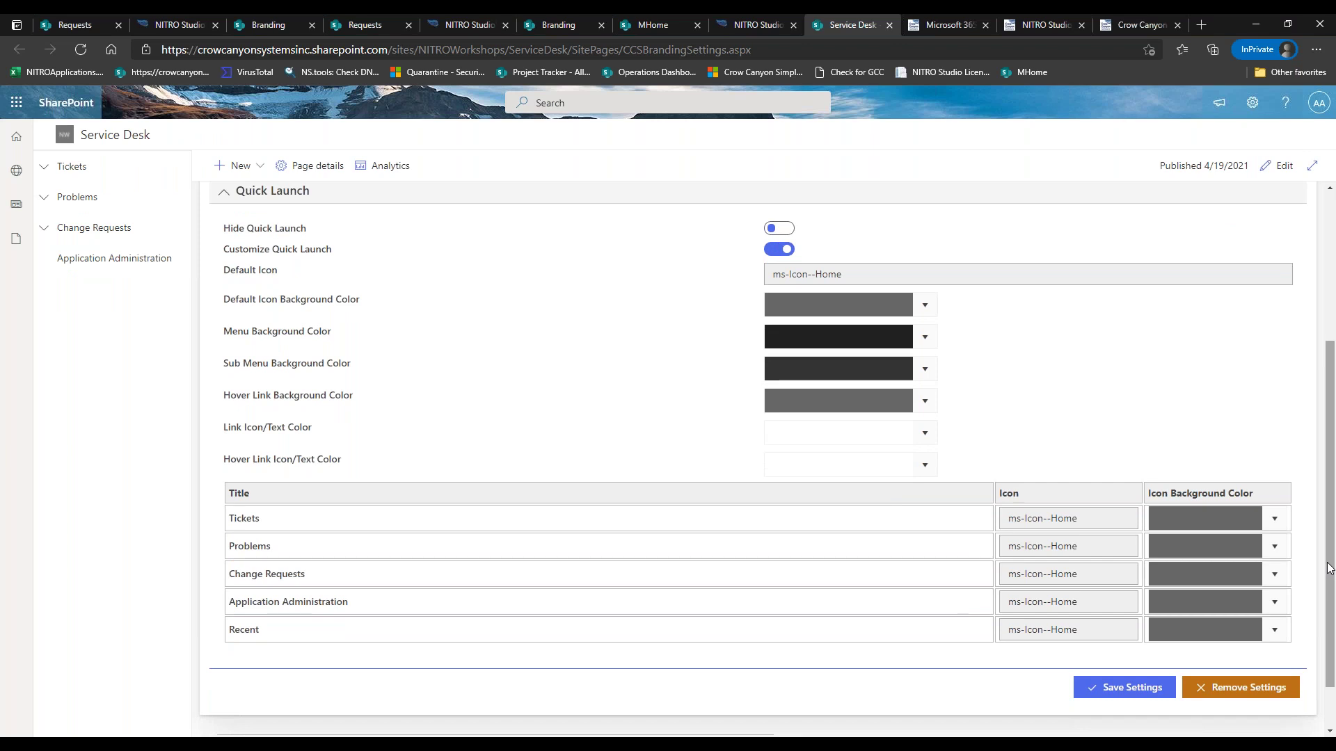
click(1203, 526)
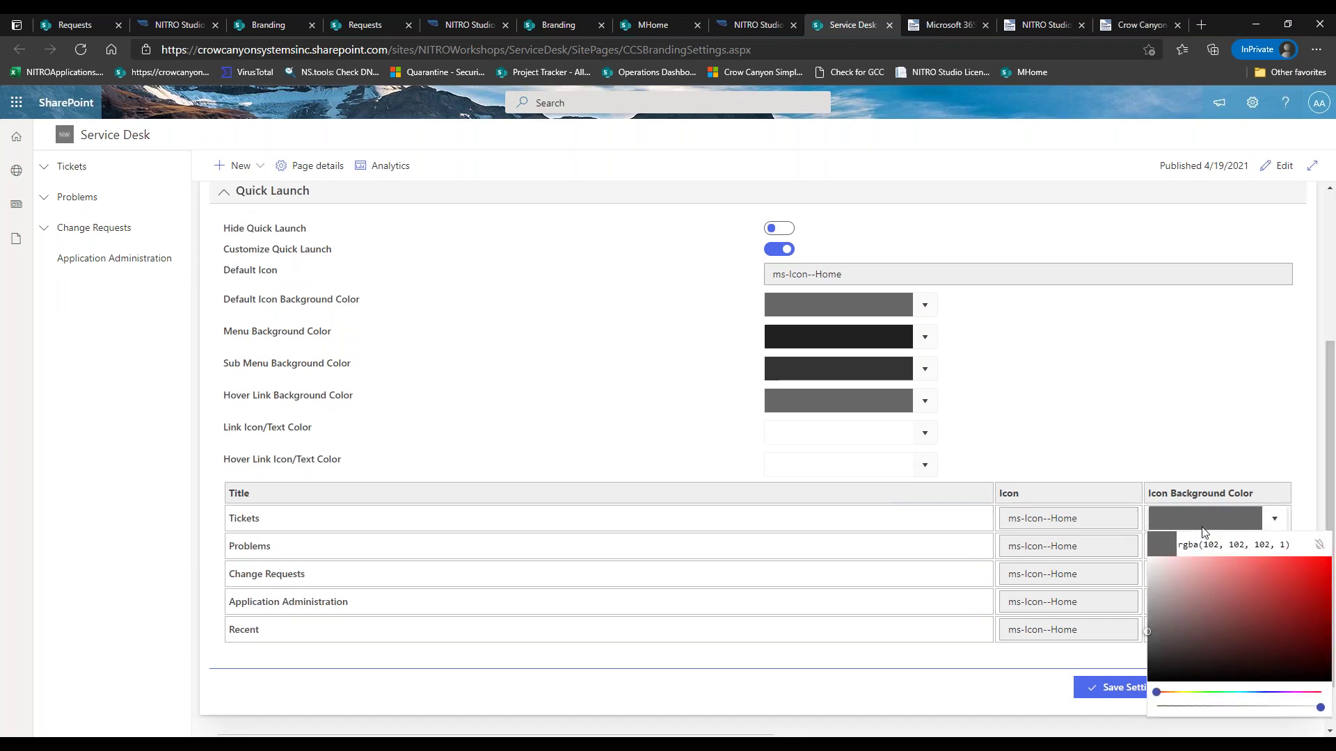
click(1268, 561)
click(1273, 478)
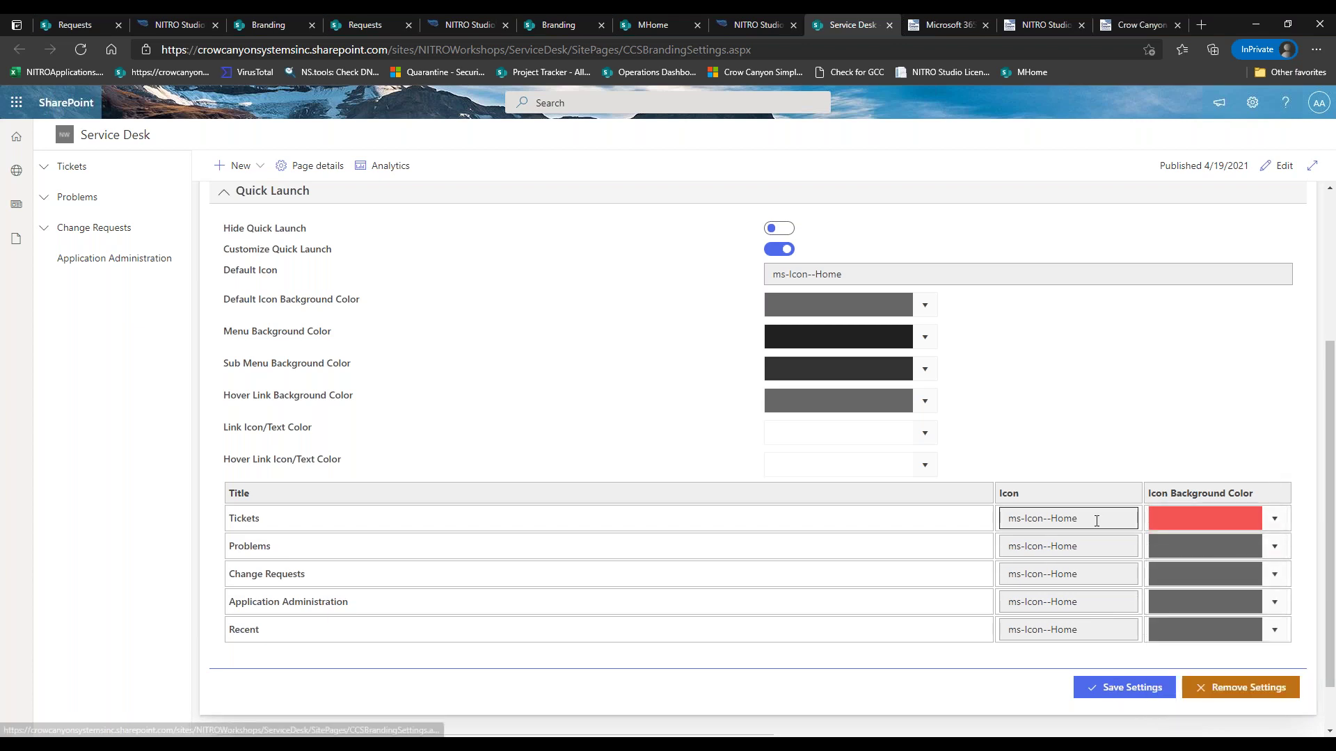
click(1275, 548)
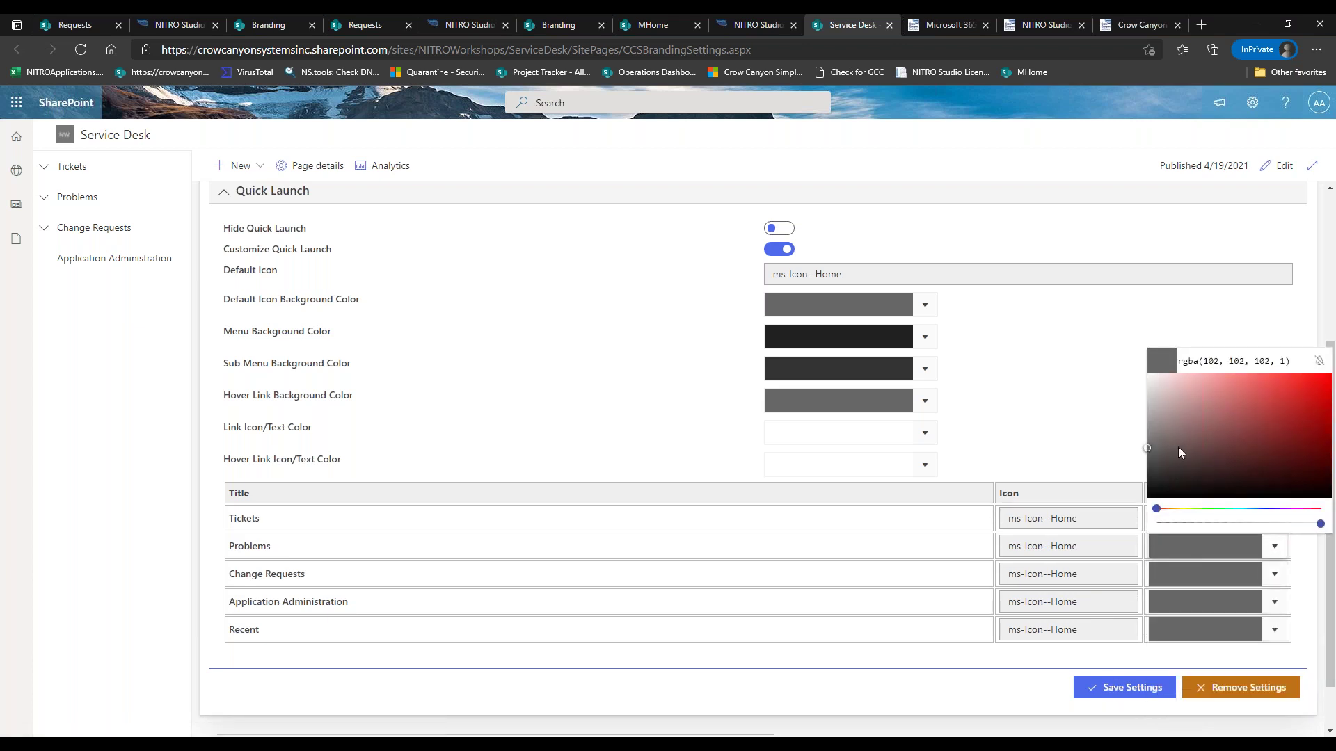
click(1219, 515)
click(1238, 387)
click(1106, 393)
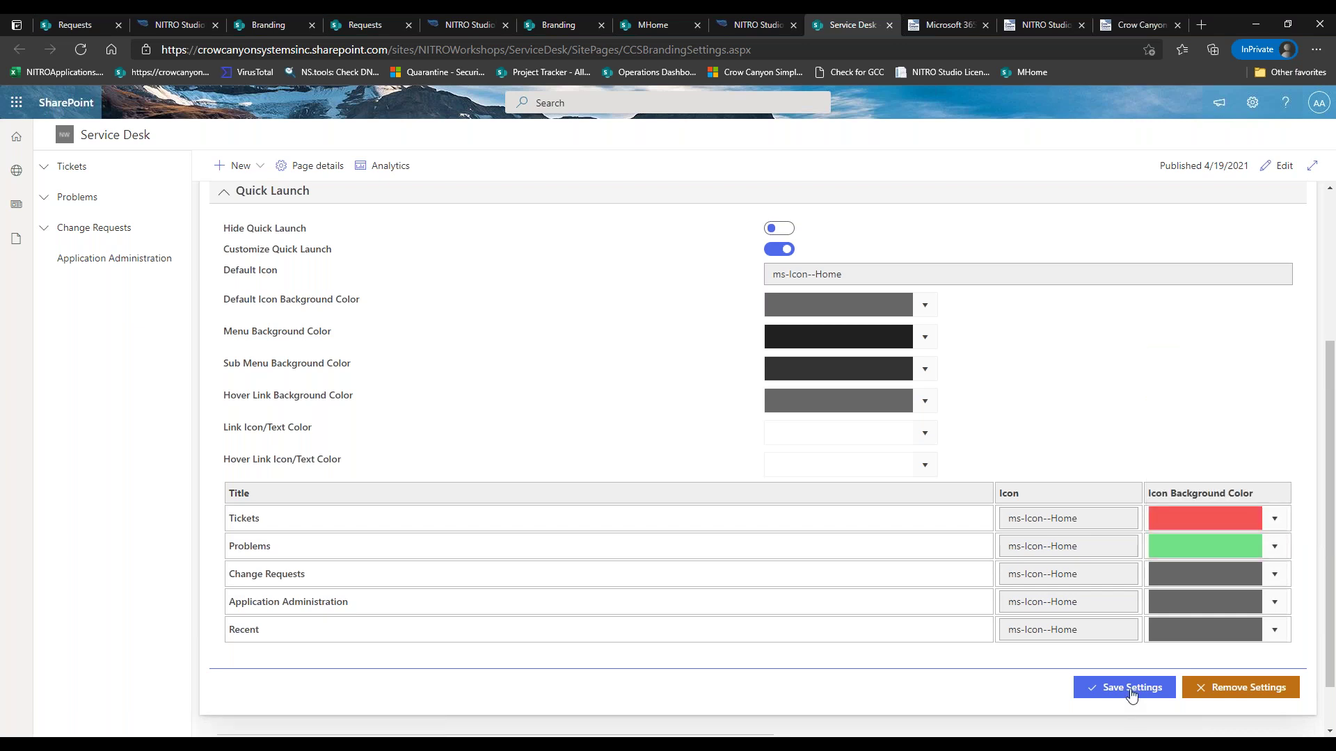
Step: Save the branding settings and reload the page to revisit the Quick Launch options
click(1132, 695)
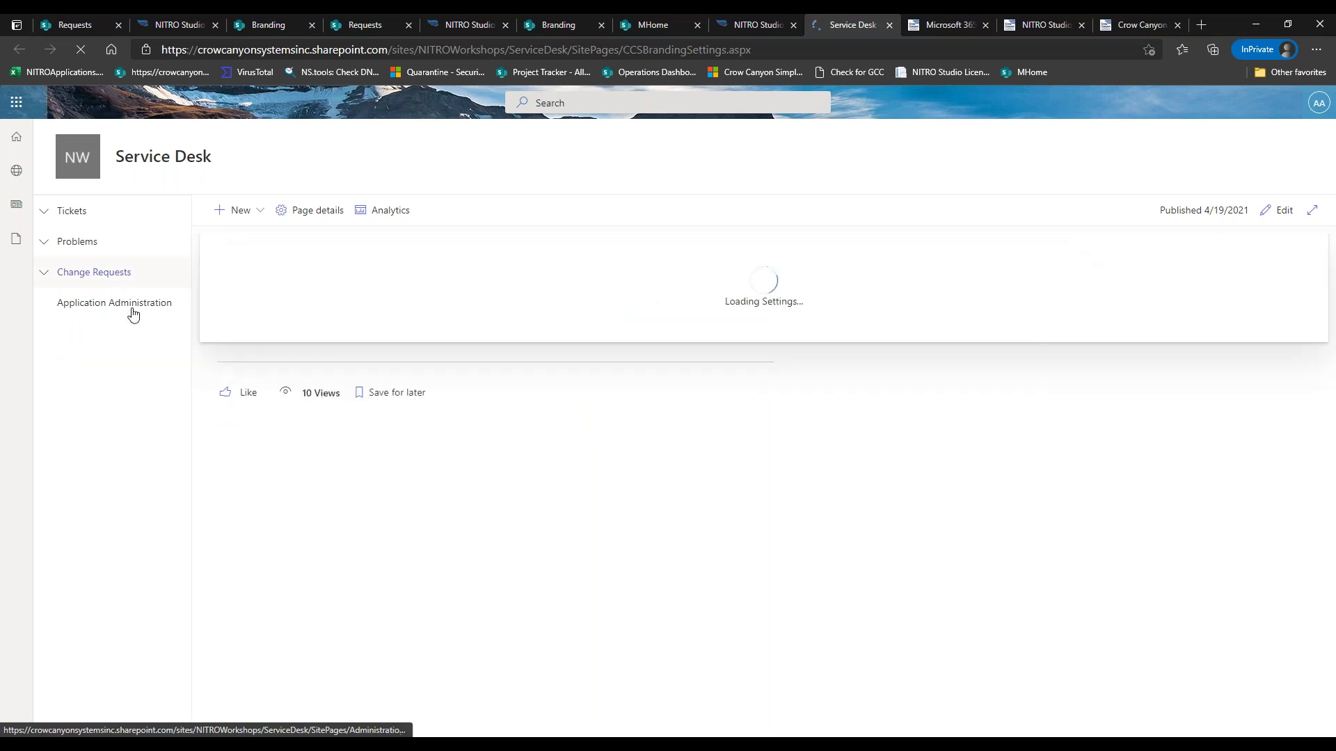
click(75, 53)
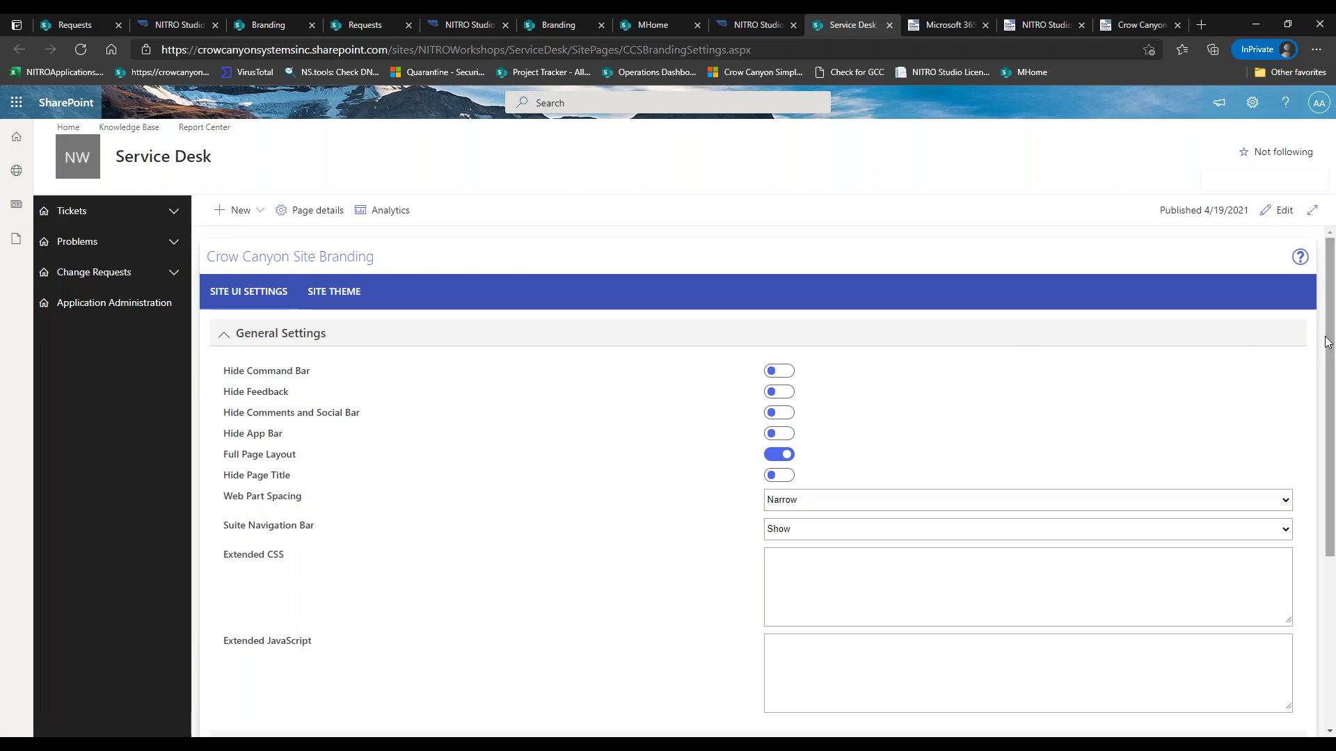
scroll(1326, 341, down, 1)
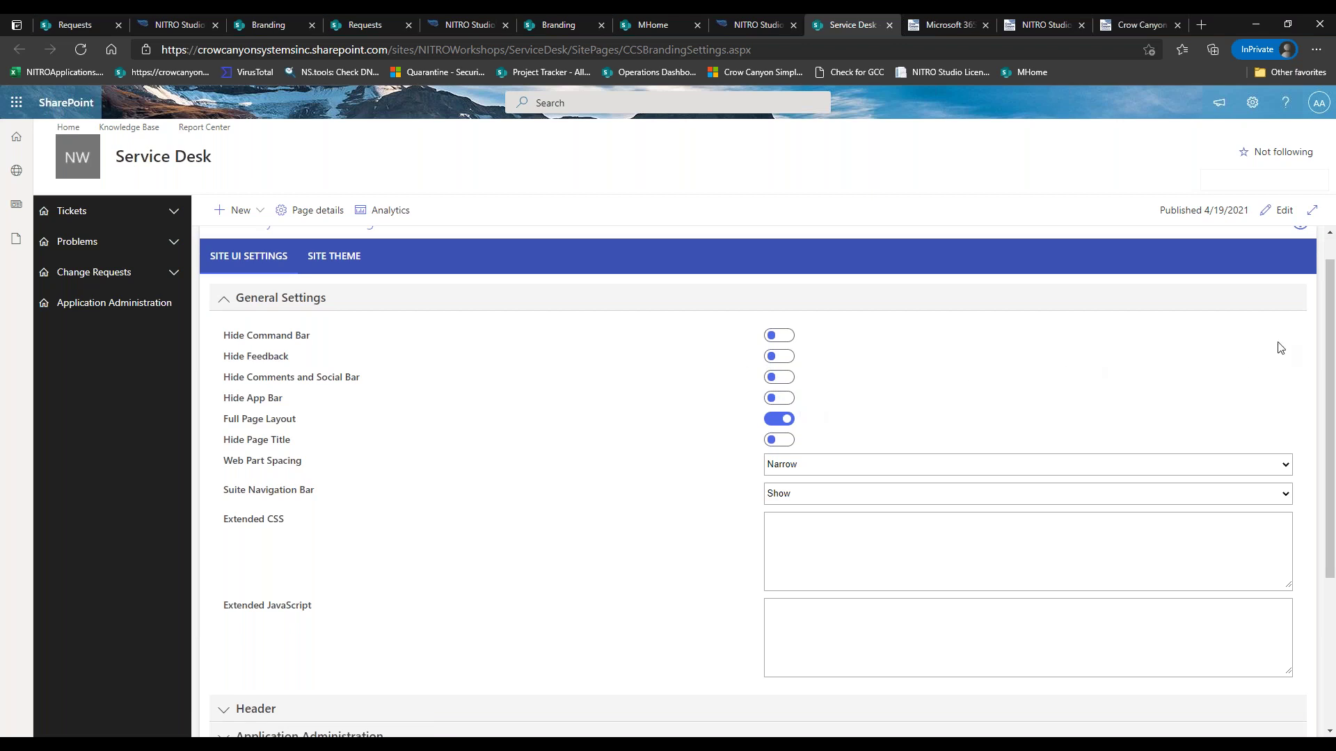
scroll(1331, 367, down, 1)
scroll(1331, 368, down, 3)
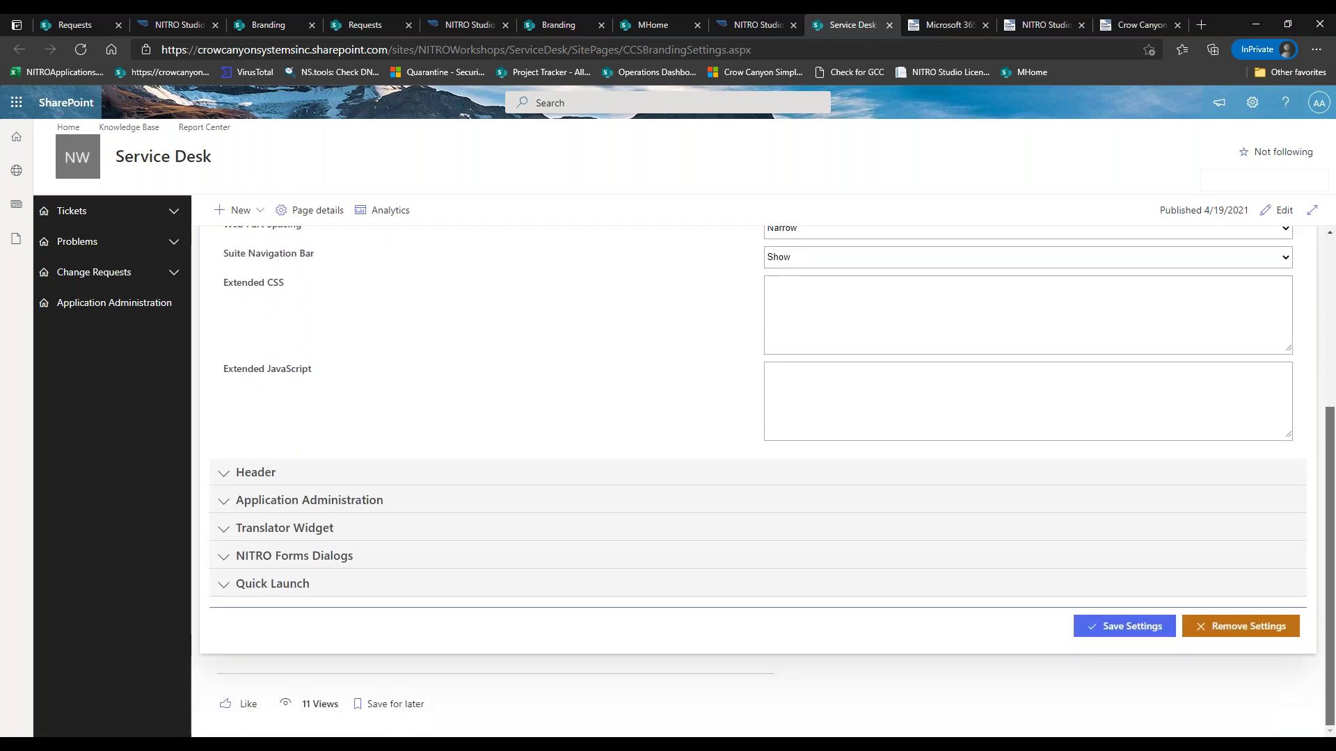
scroll(253, 621, up, 1)
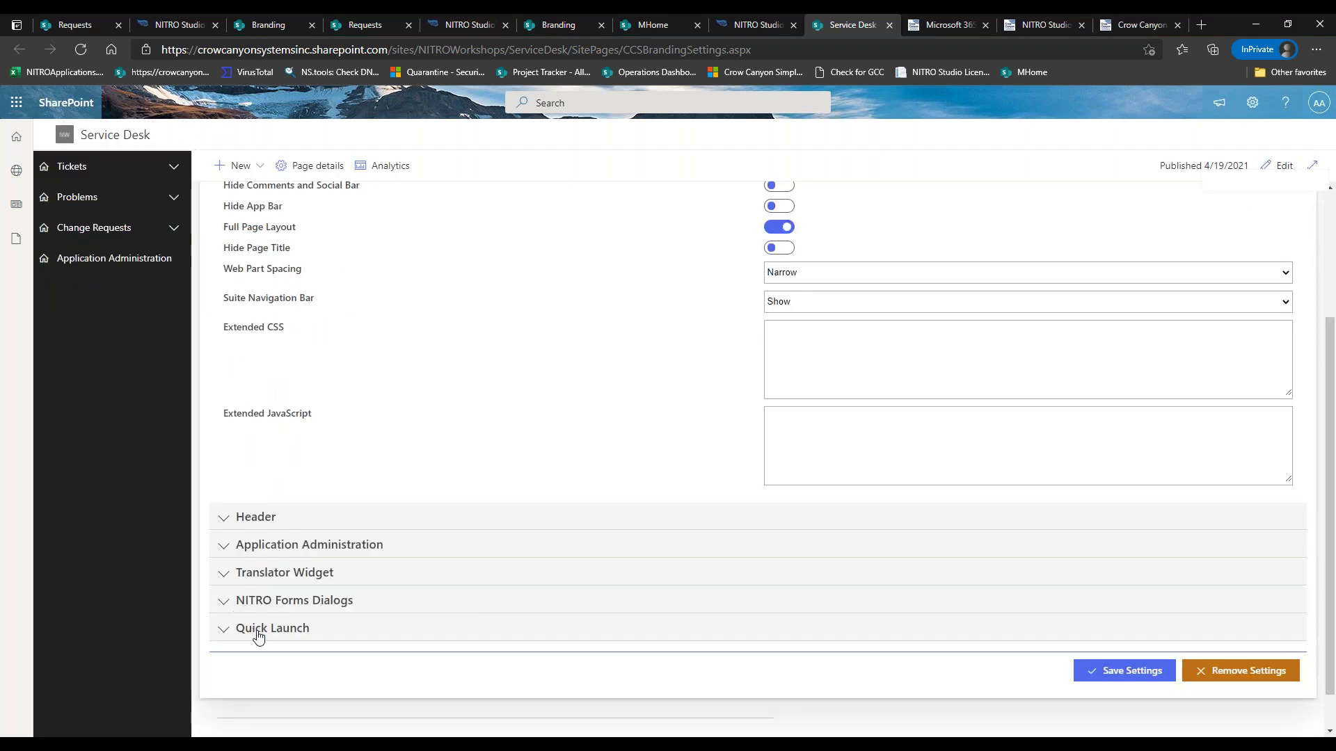
click(298, 634)
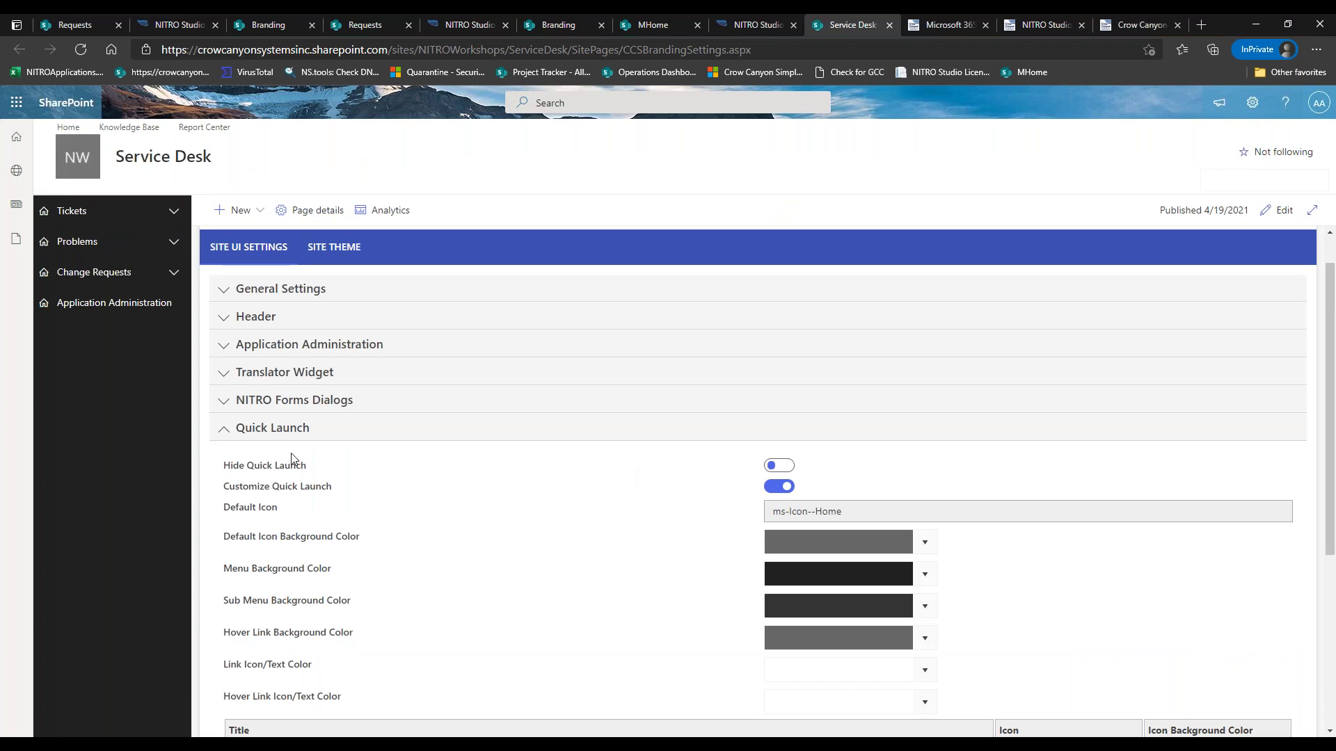
Step: Show the Site Theme settings with the Theme Palette field and open the UI Fabric Theme Generator
click(331, 248)
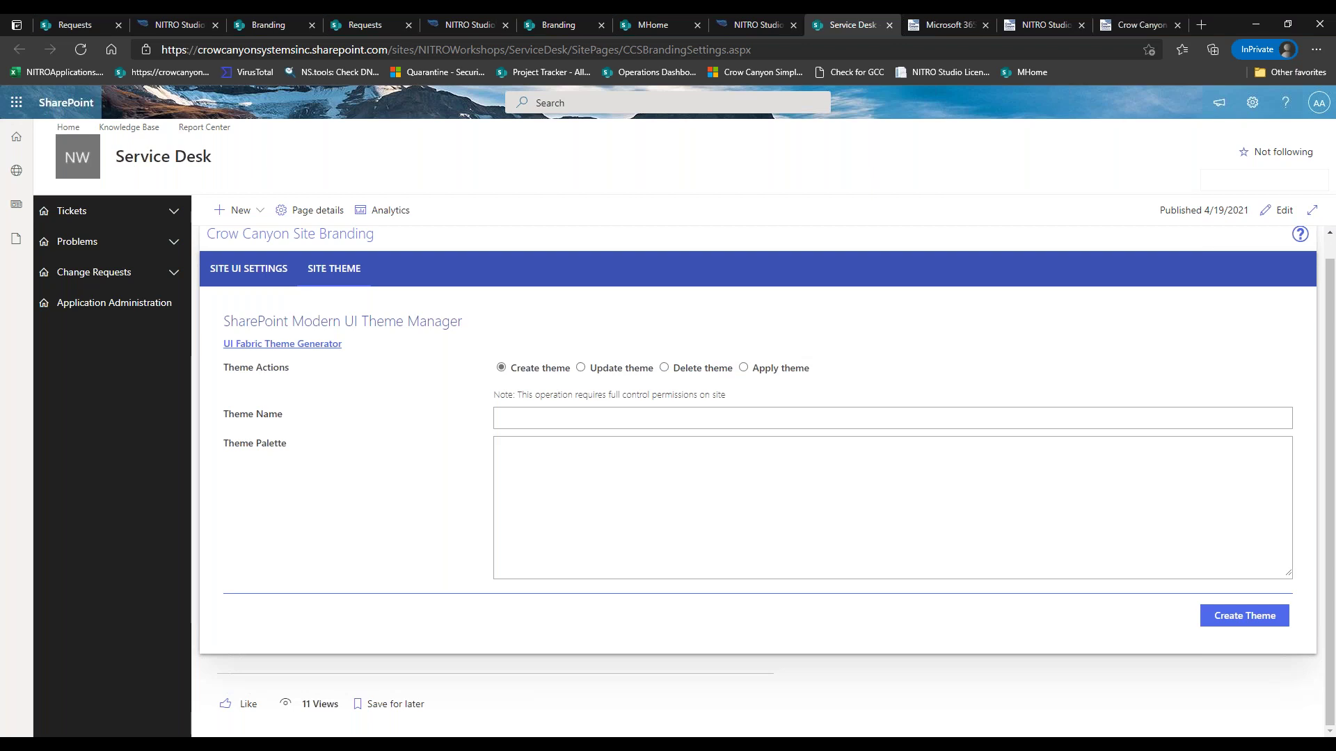
click(556, 485)
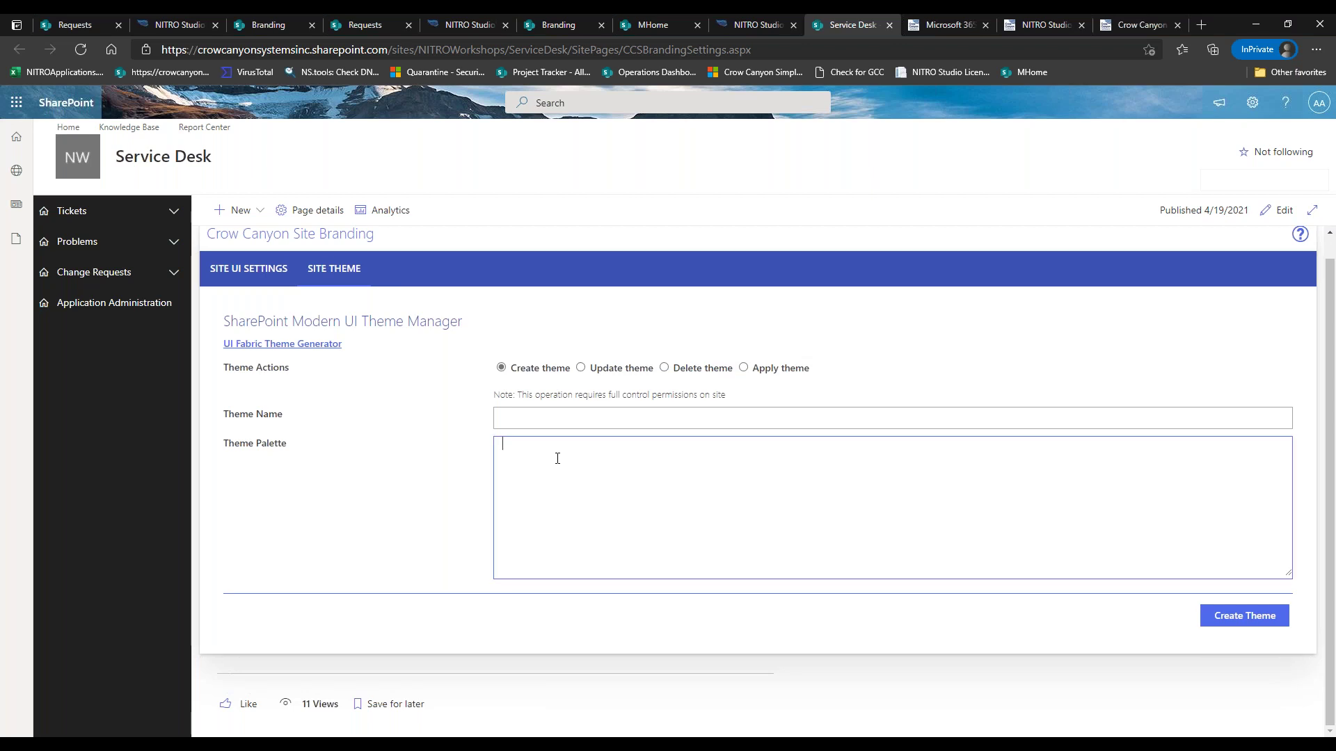
click(329, 346)
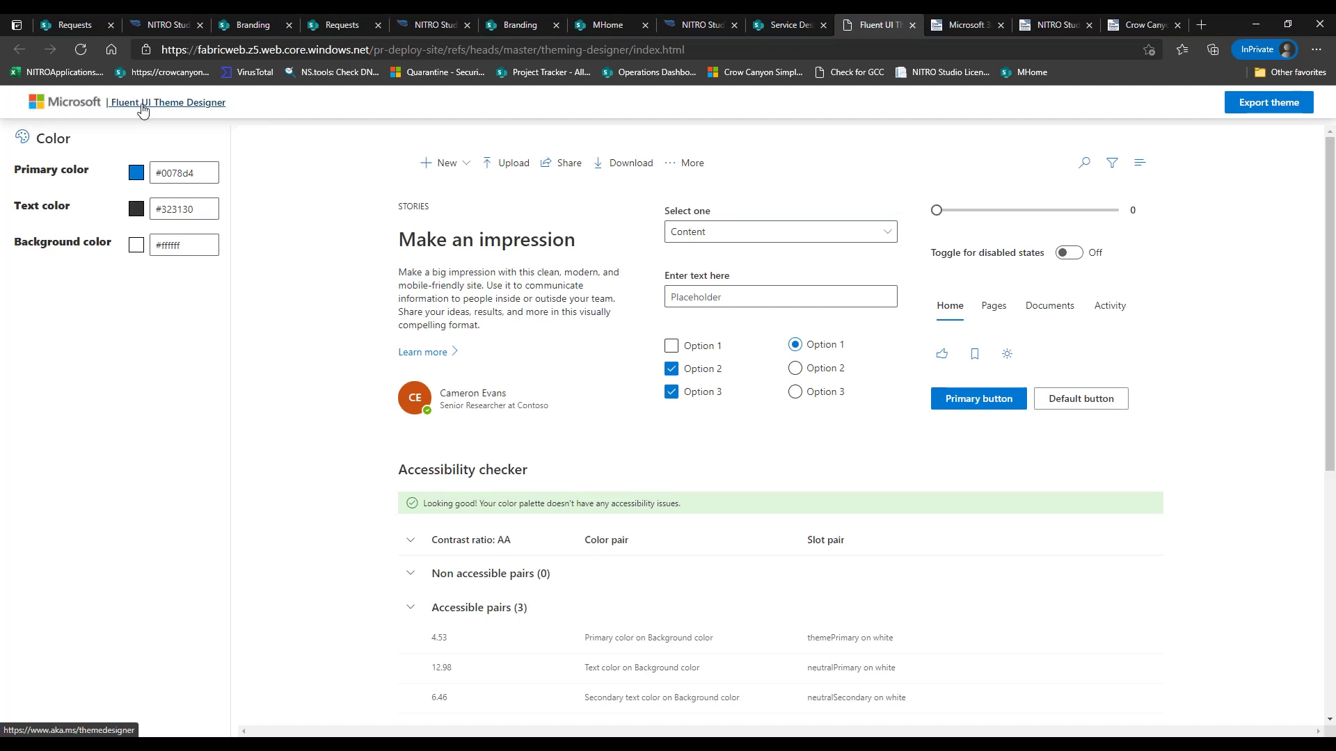
Step: Set the theme's primary color to #000000 in the Fluent UI Theme Designer
click(207, 172)
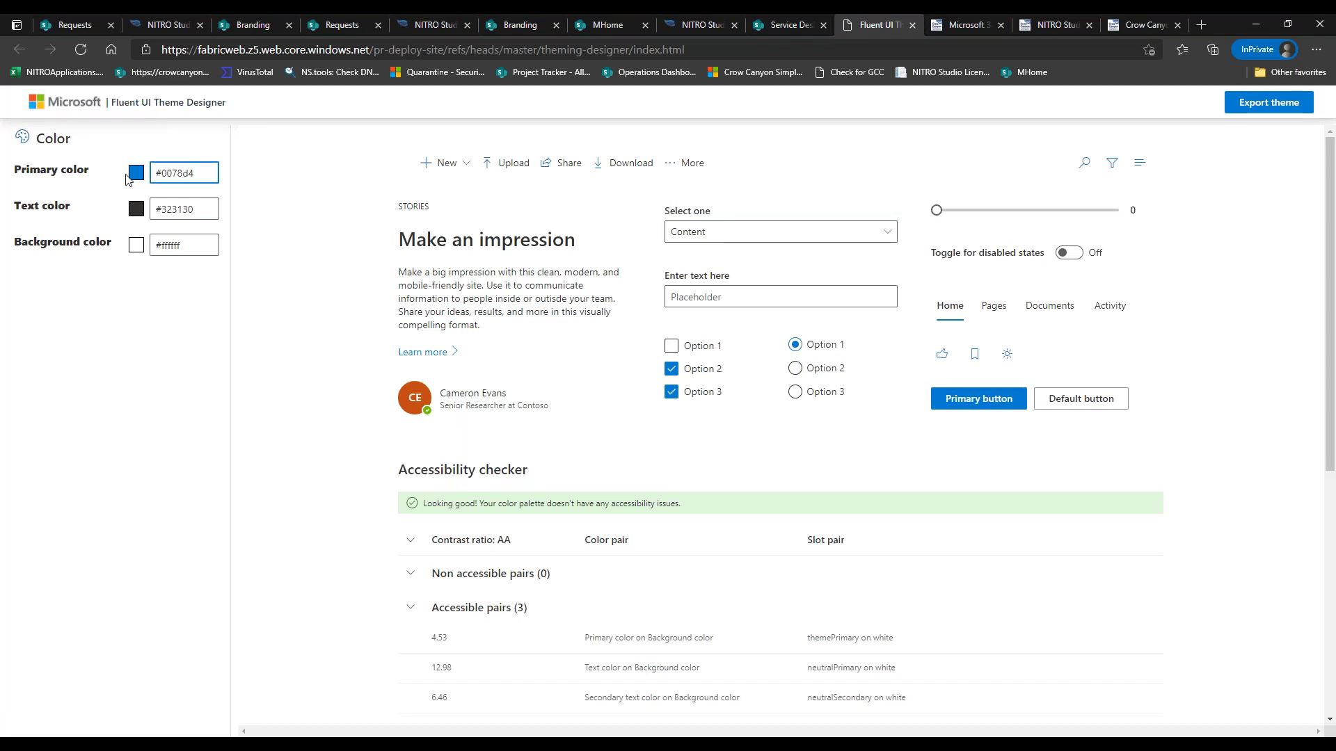
mouse_move(166, 173)
mouse_down()
mouse_move(208, 171)
mouse_move(164, 173)
mouse_up()
text(000000)
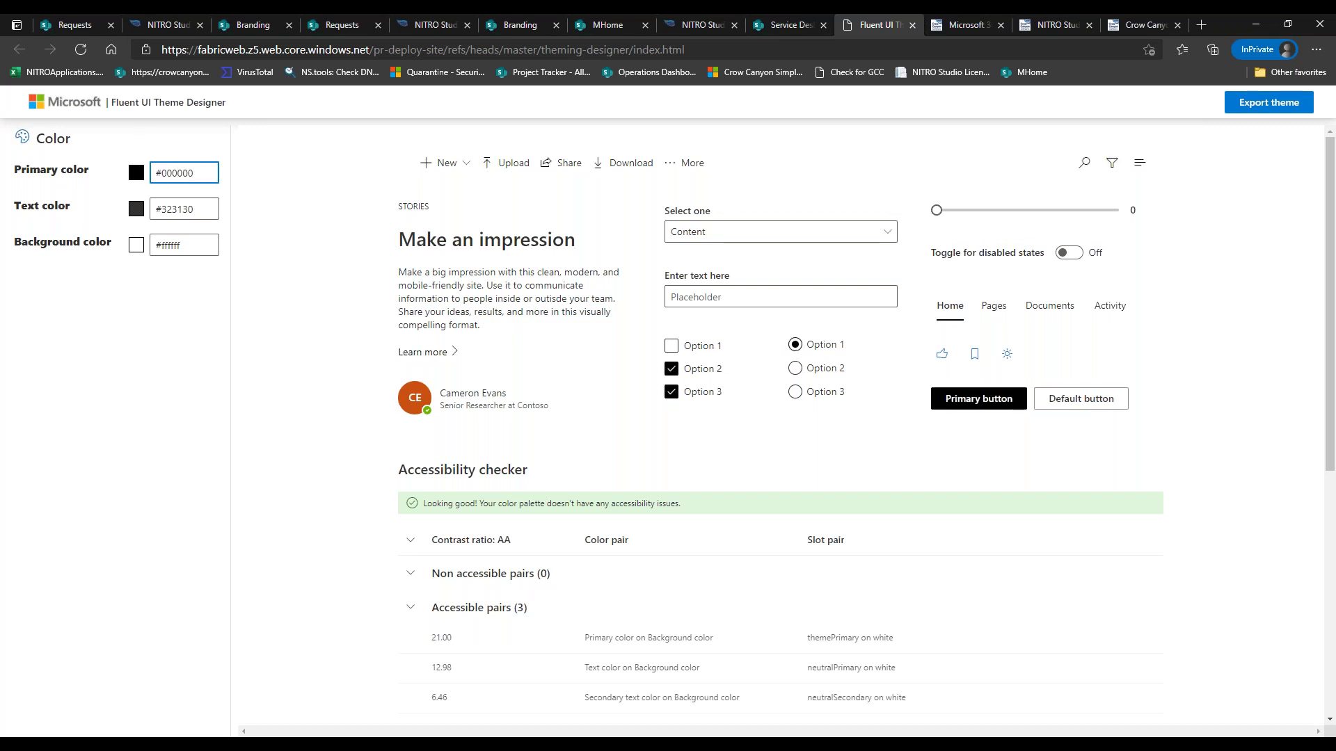
Step: Try #dfa222 as the theme's primary color and examine the Accessibility checker message for the palette
click(252, 192)
double_click(193, 171)
text(dfa222)
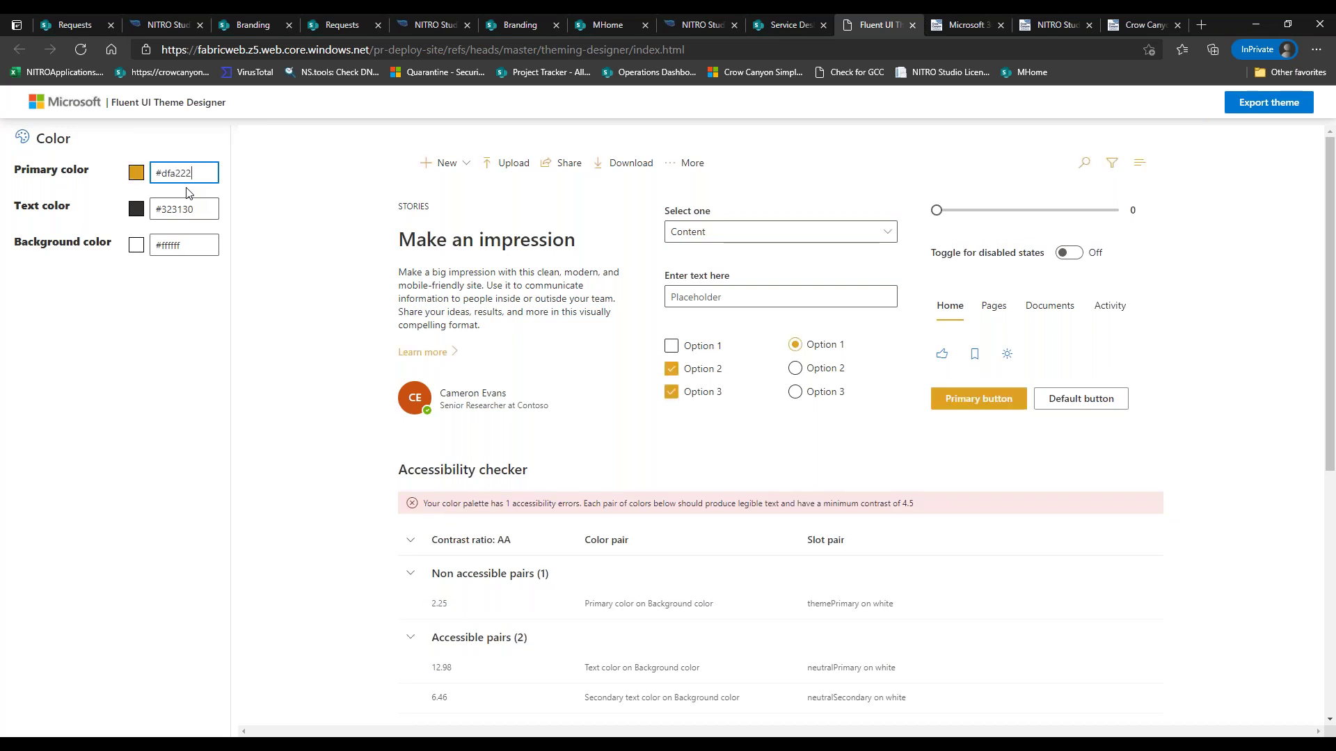
click(275, 220)
click(203, 175)
drag(395, 469, 976, 526)
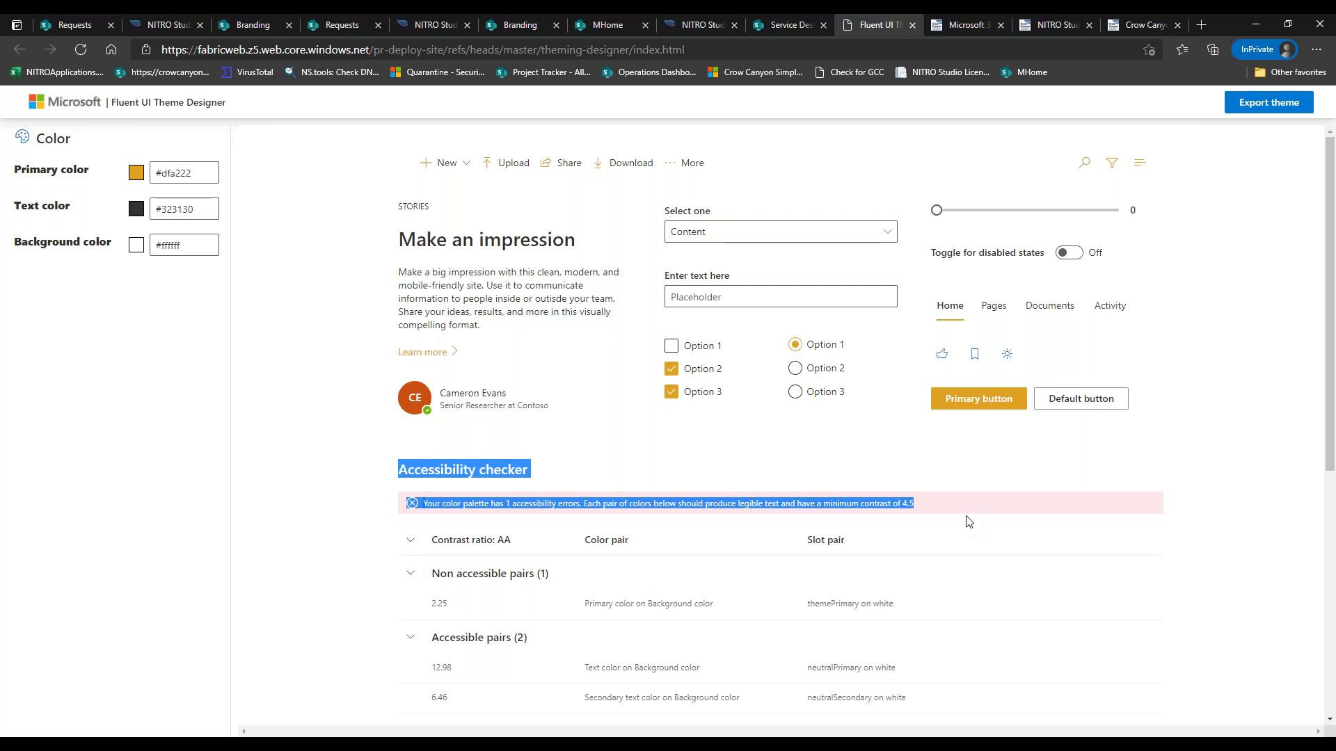
click(768, 501)
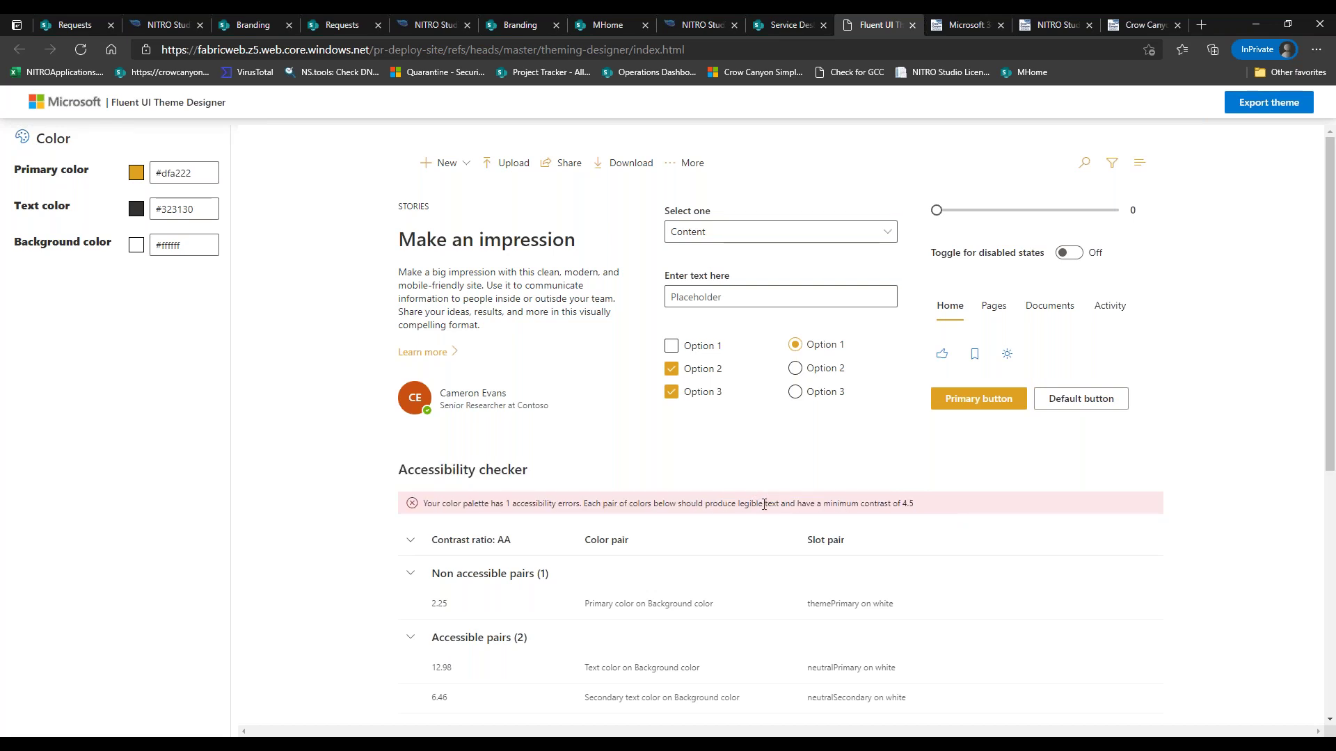
Step: Try #dddddd as the theme's text color, and close the Fluent UI Theme Designer without exporting
double_click(185, 208)
text(dddddd)
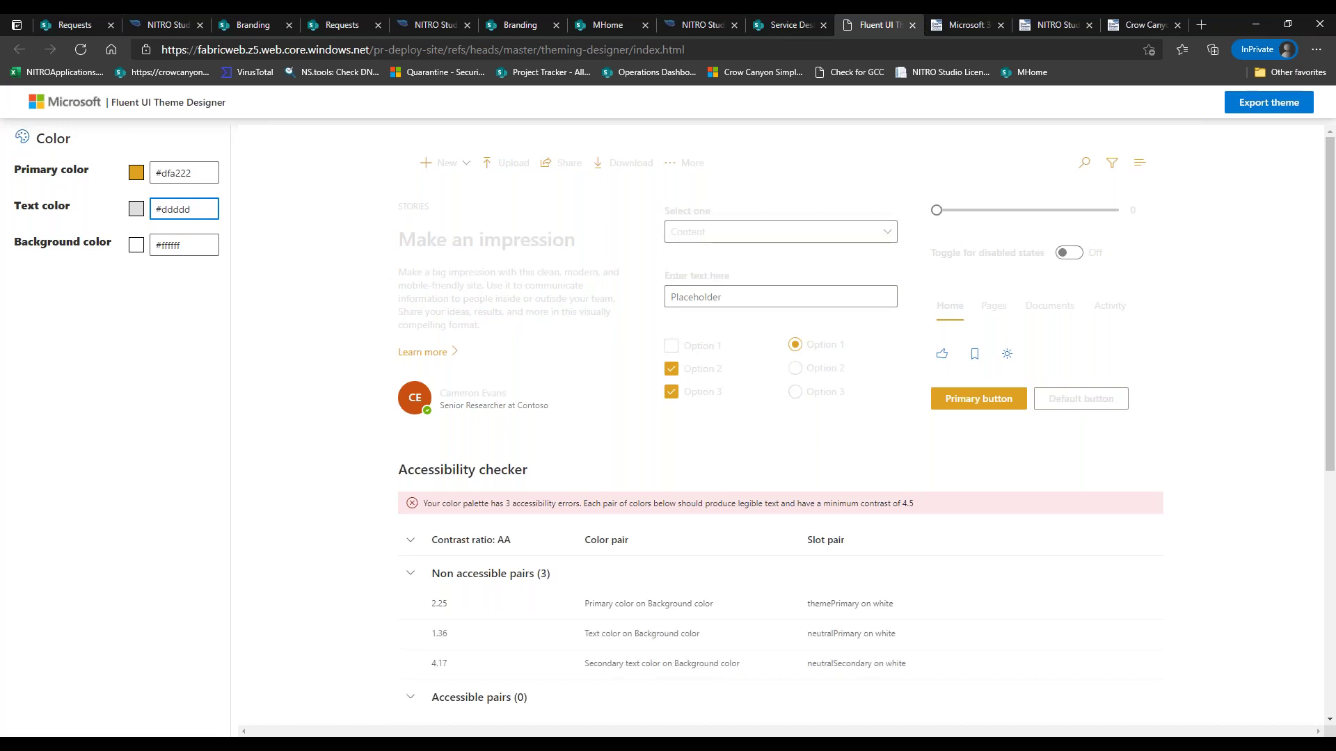
drag(192, 209, 163, 213)
click(912, 25)
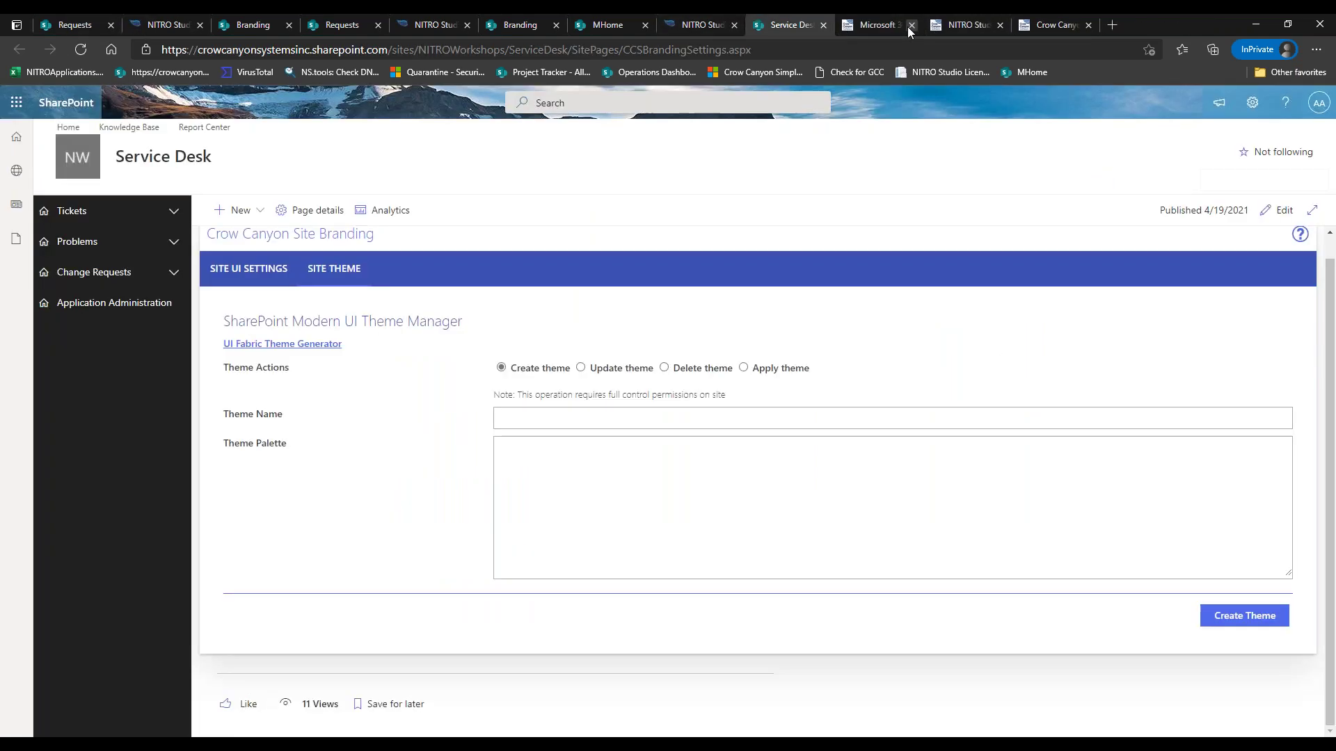
Step: Export the default theme's code from a freshly opened UI Fabric Theme Generator and paste it into the Service Desk site's Theme Palette
click(320, 344)
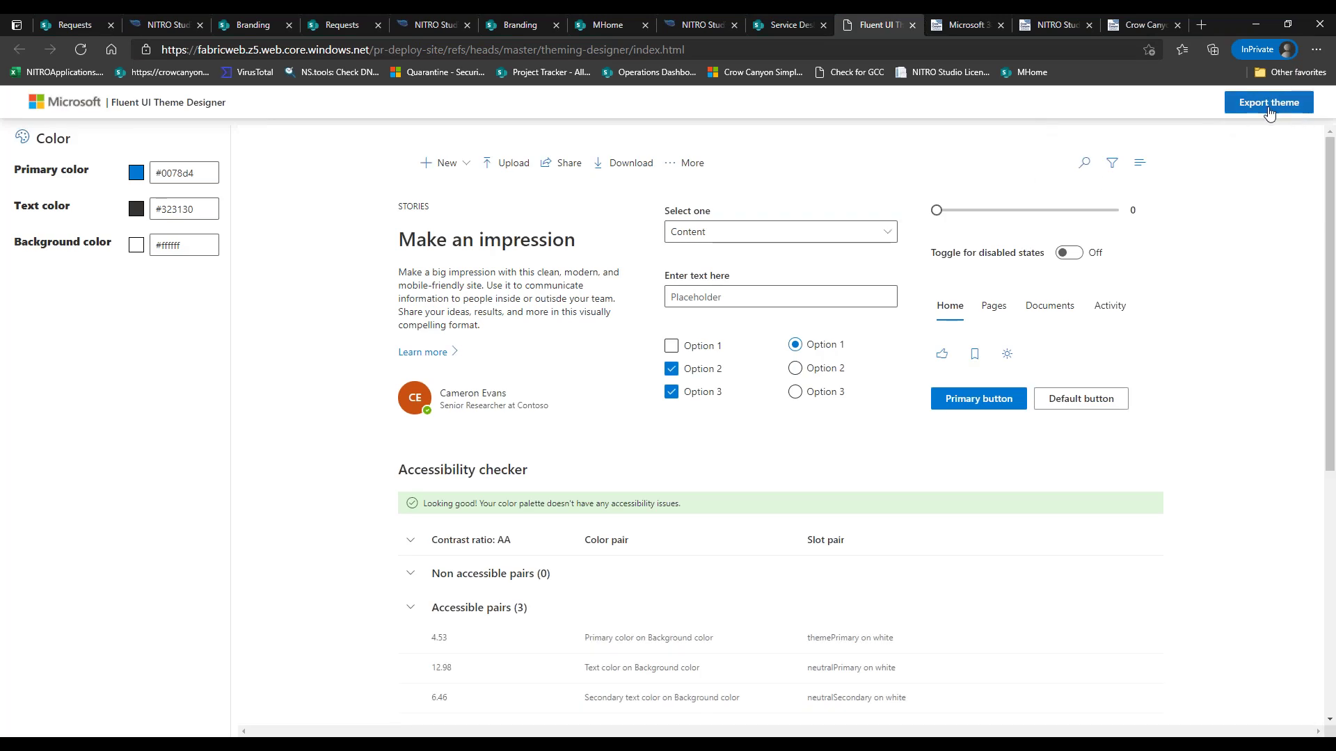
click(1270, 111)
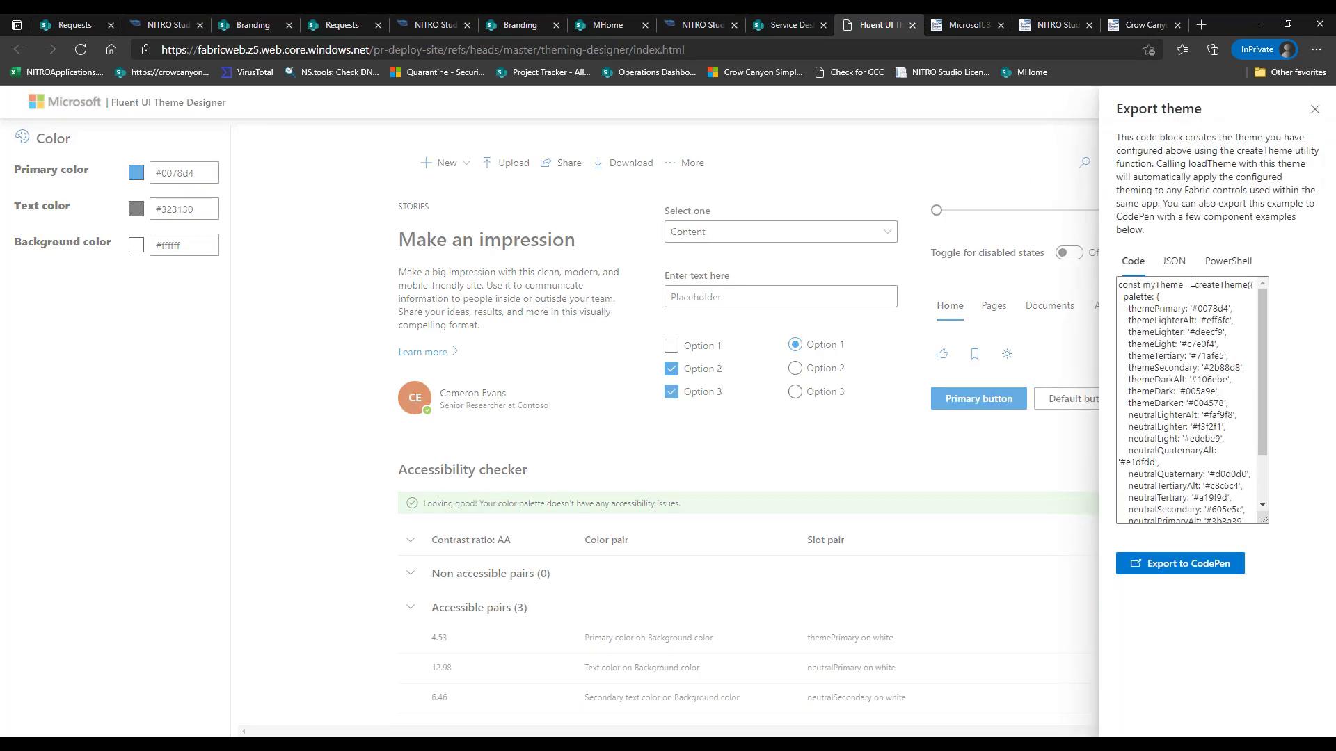
drag(1265, 344, 1218, 496)
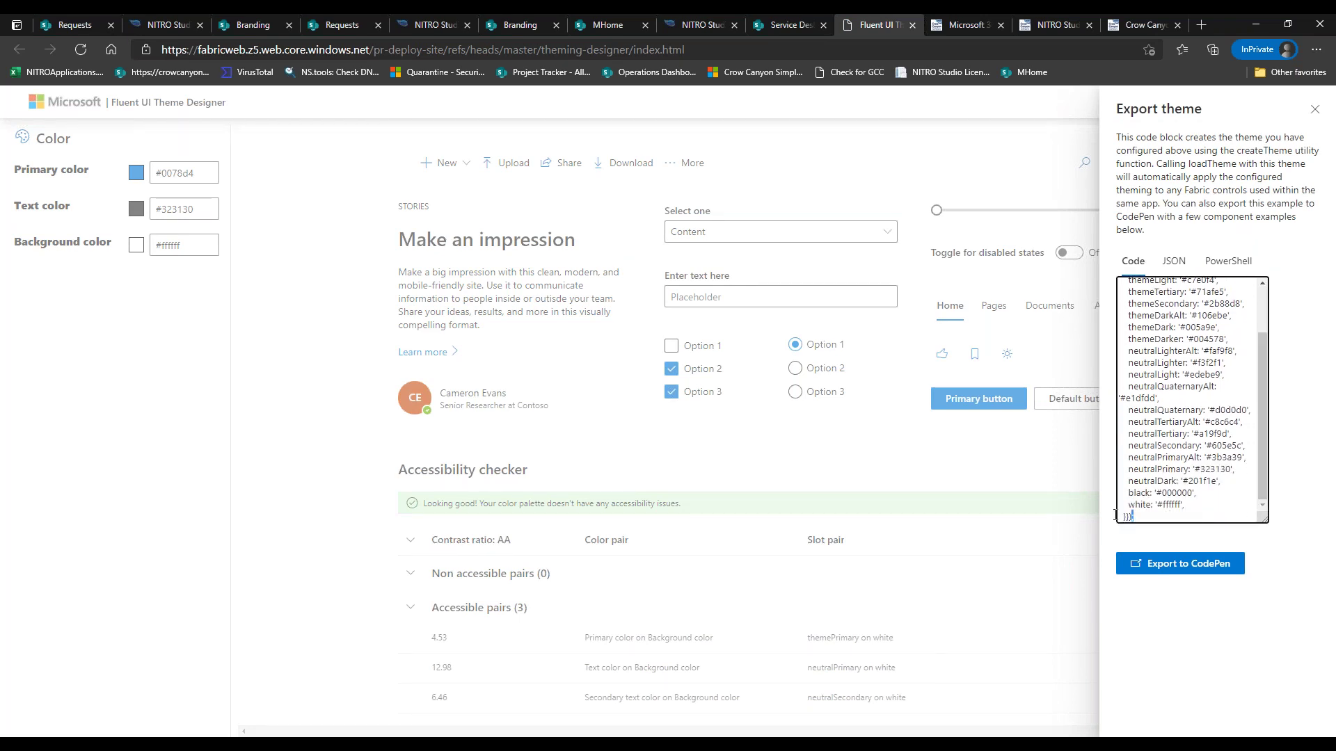
key(ctrl+a)
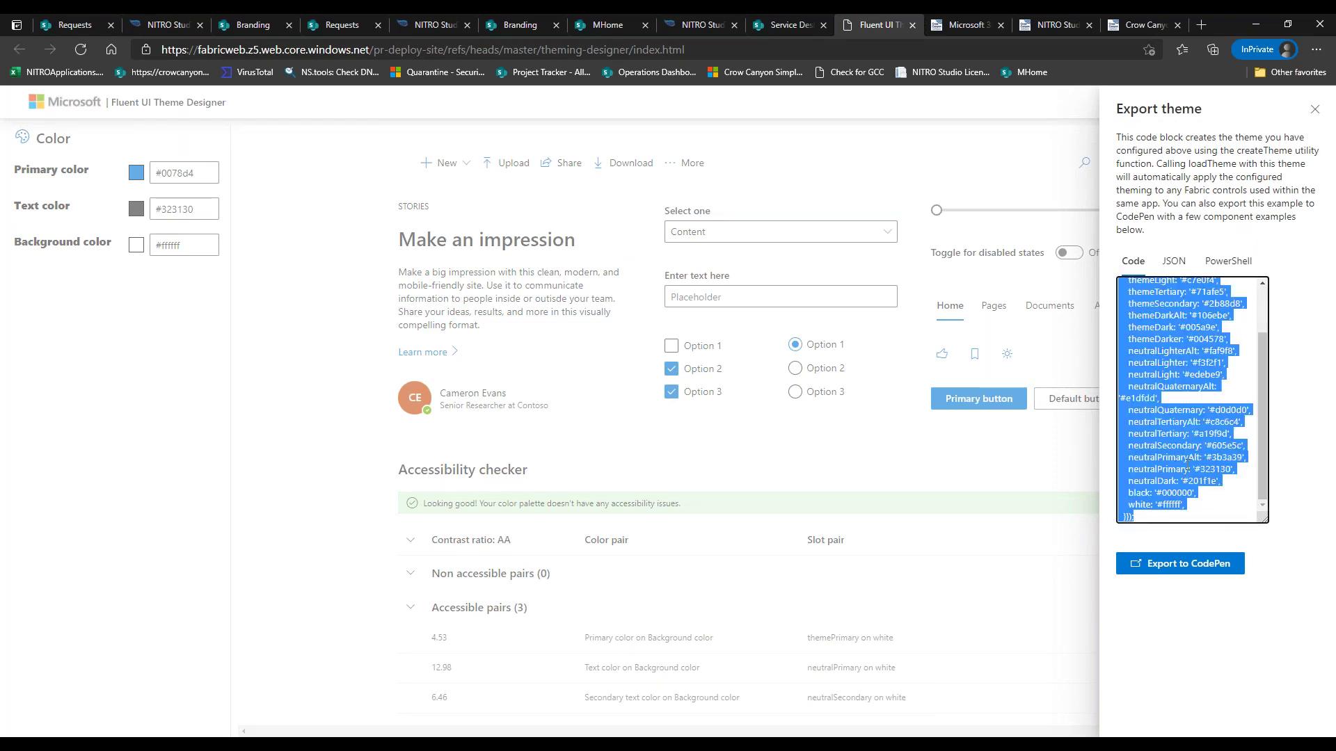
click(783, 25)
click(661, 486)
key(ctrl+v)
Step: Name the theme Standard SharePoint and try to create it from the pasted palette
click(662, 421)
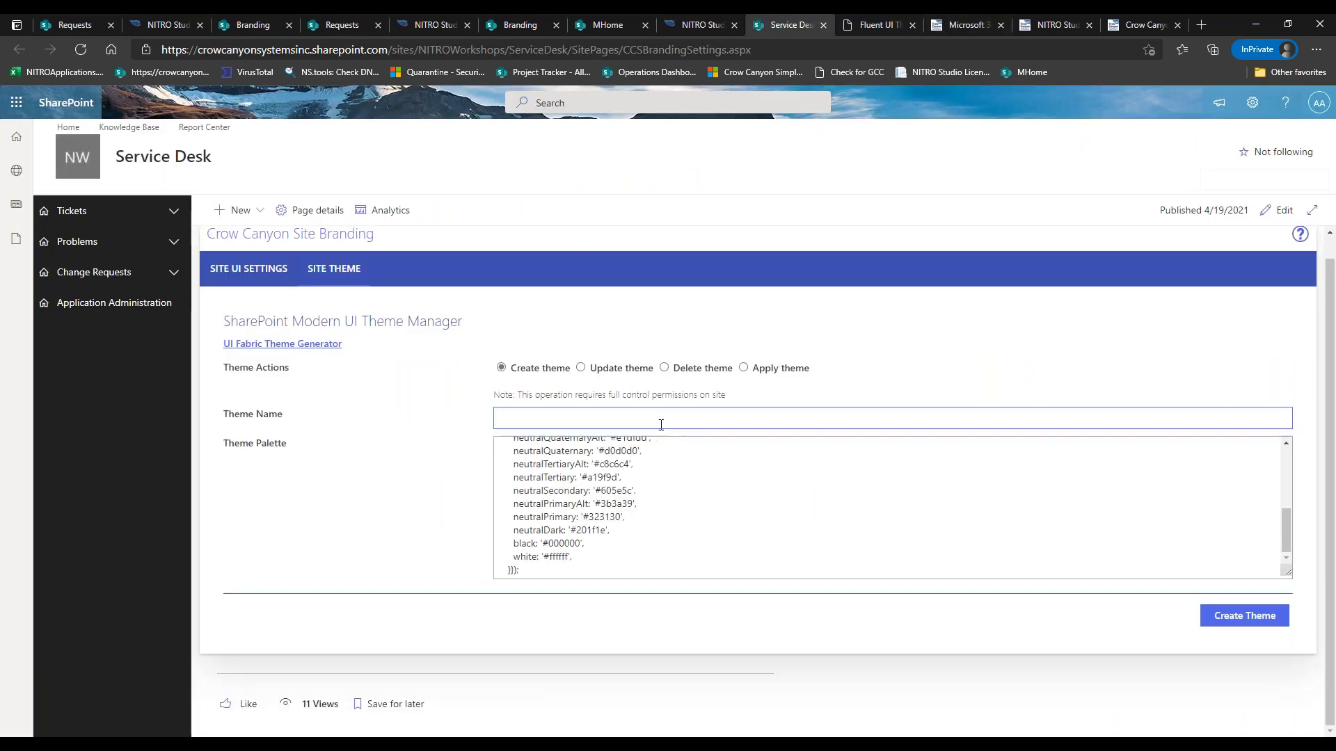
text(Stand)
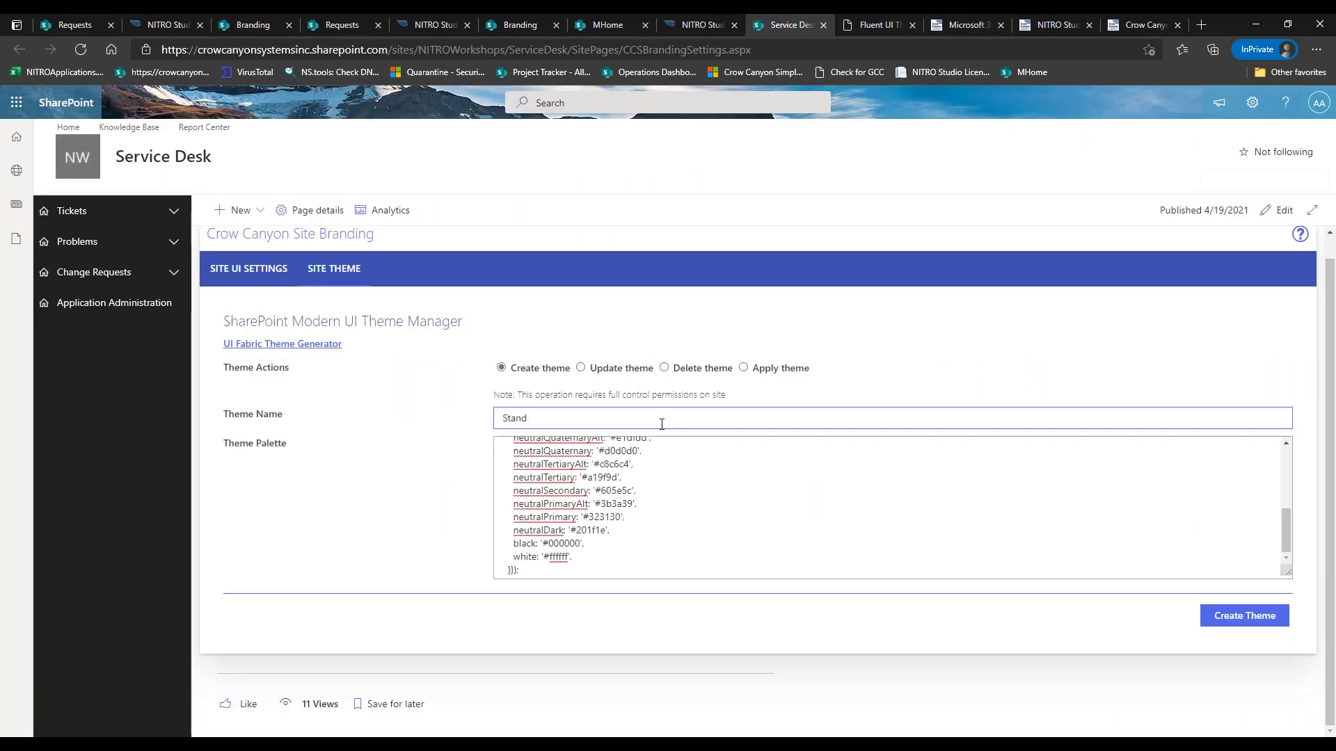
text(rard SharePoint)
click(387, 518)
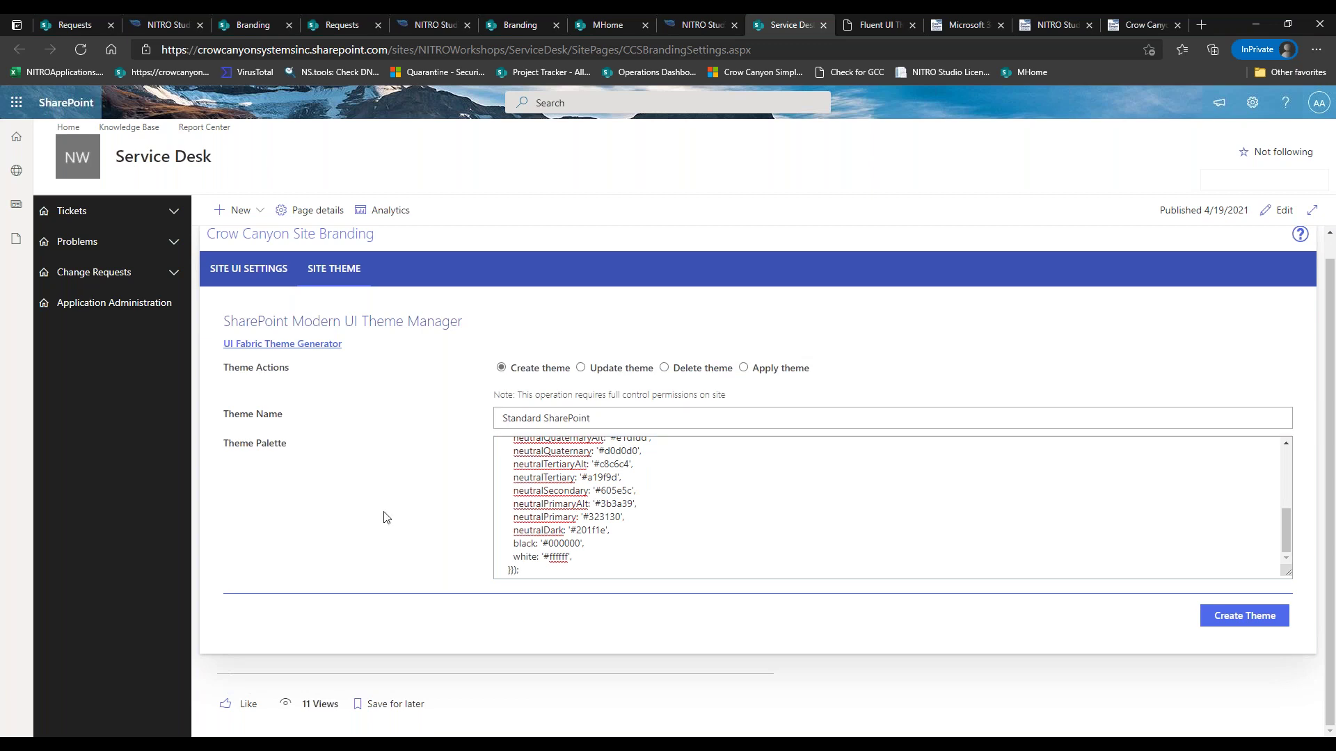
click(1223, 614)
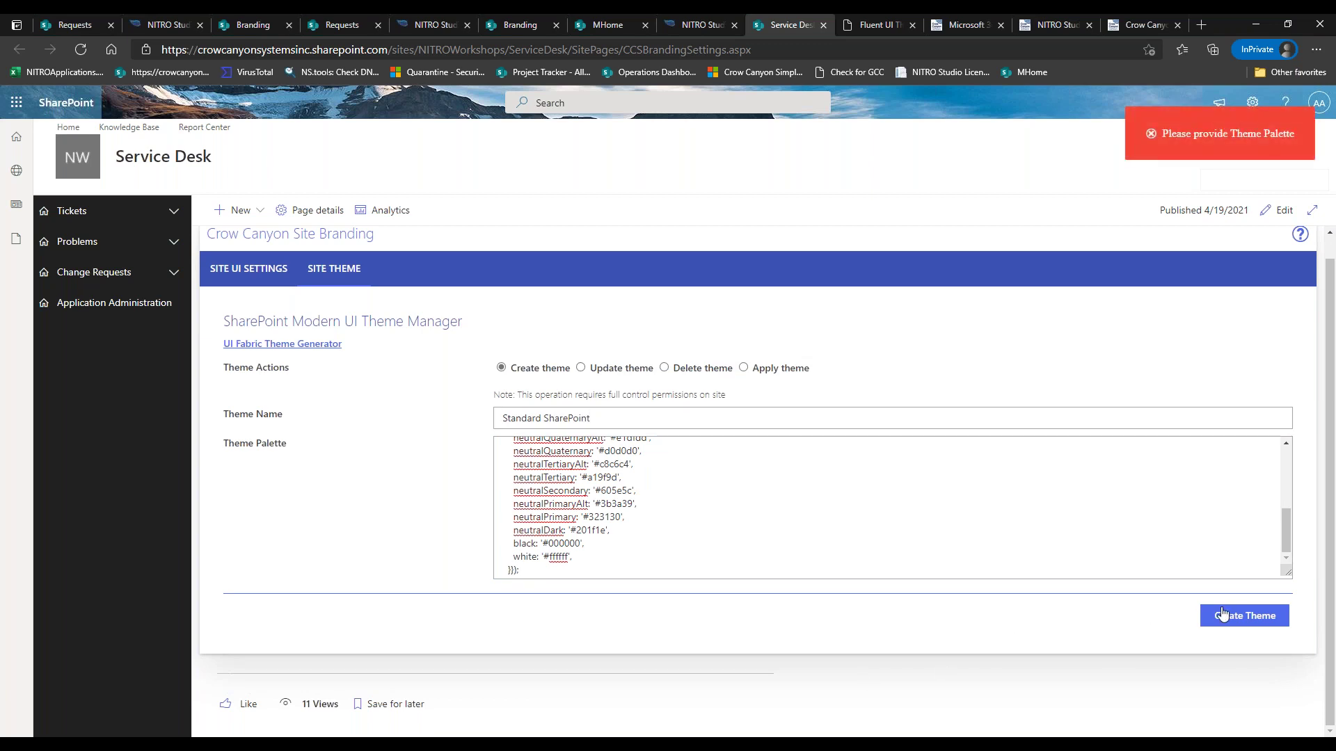
click(613, 474)
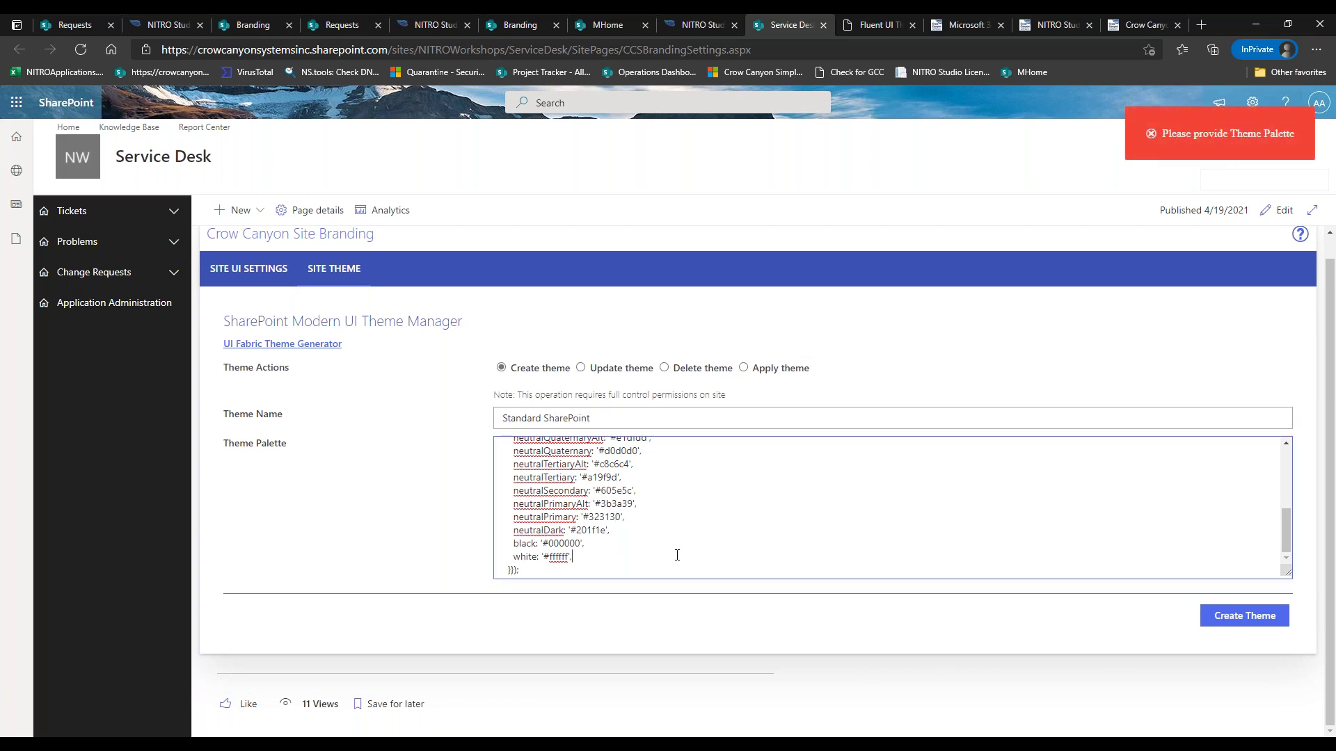
click(1241, 614)
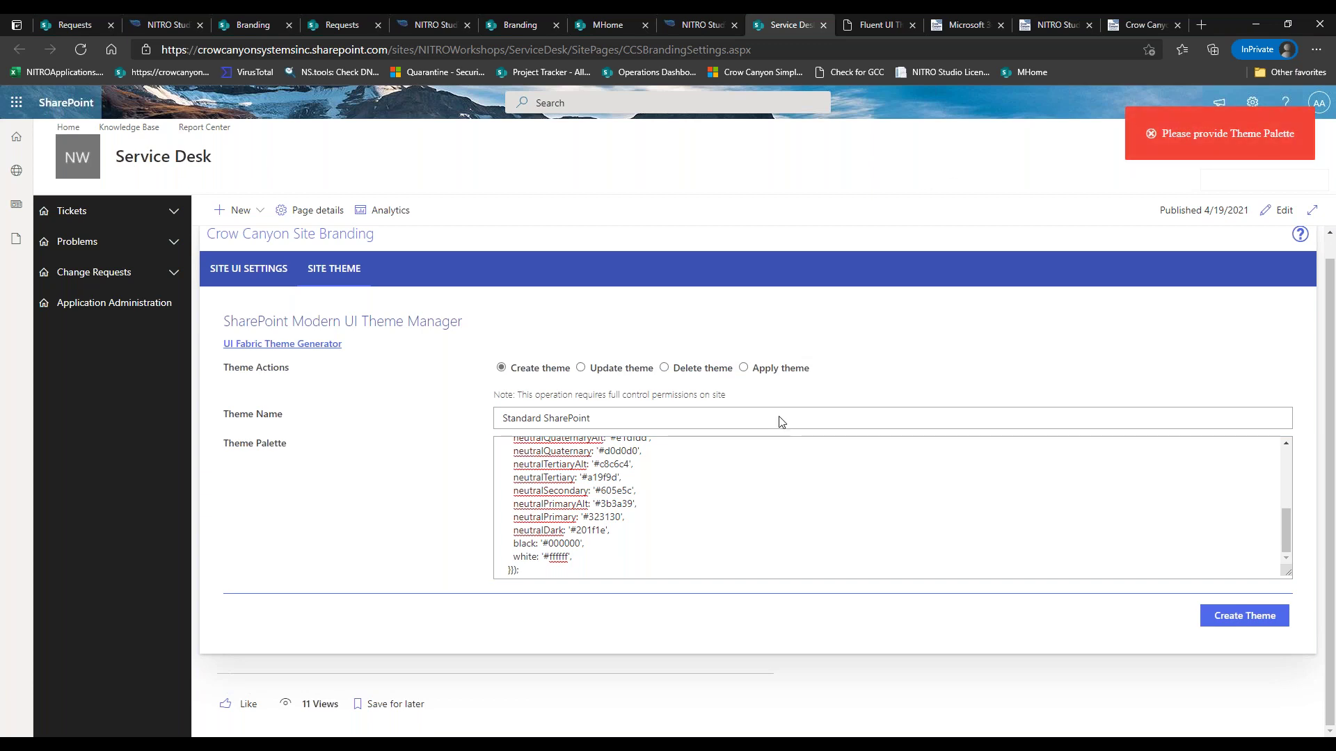
click(694, 512)
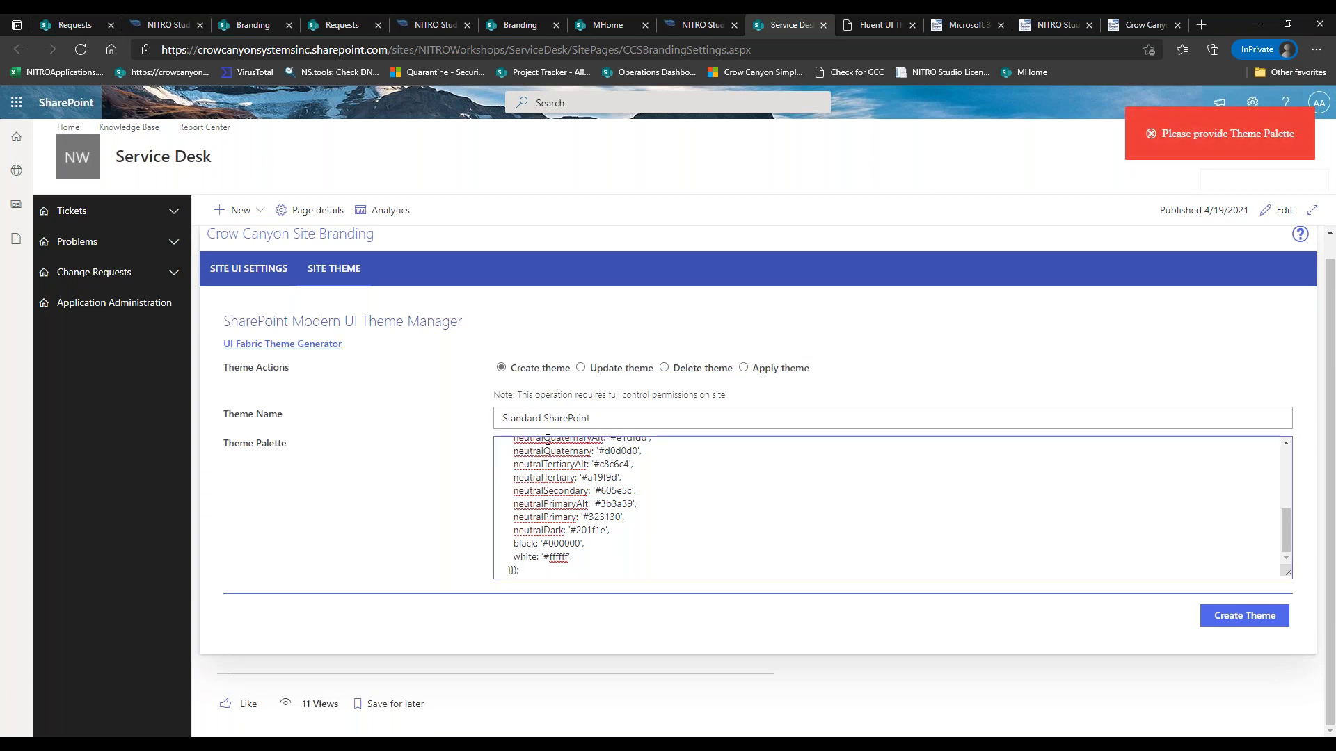
Step: Switch to the Update theme action and load each available theme in turn to examine its palette
click(618, 374)
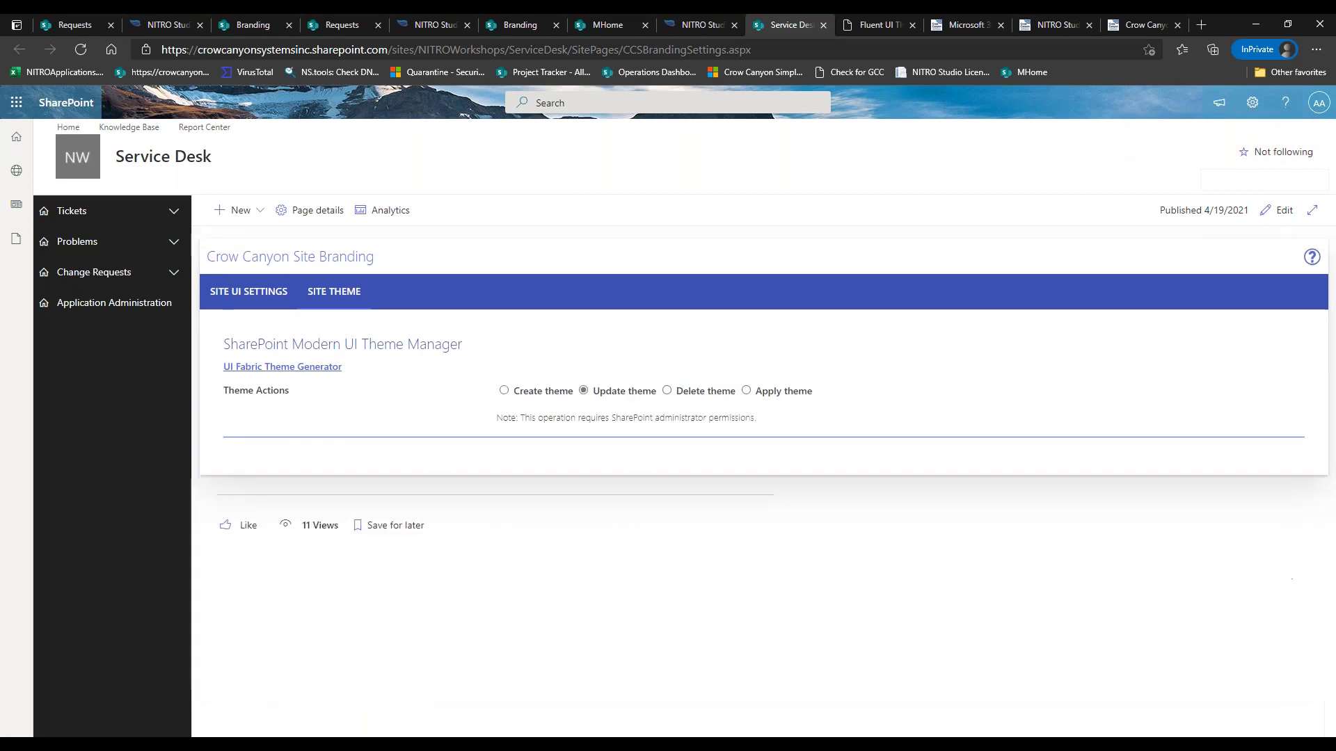
click(588, 443)
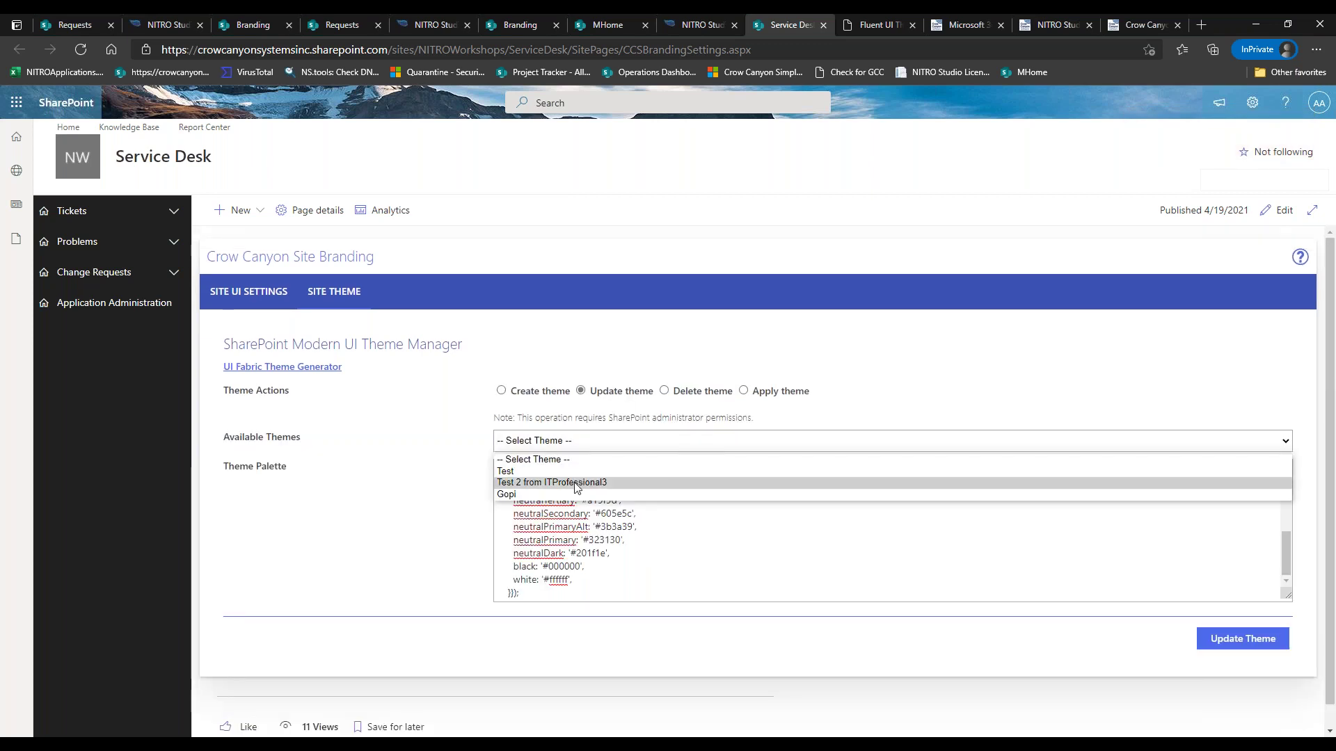
click(580, 470)
click(585, 442)
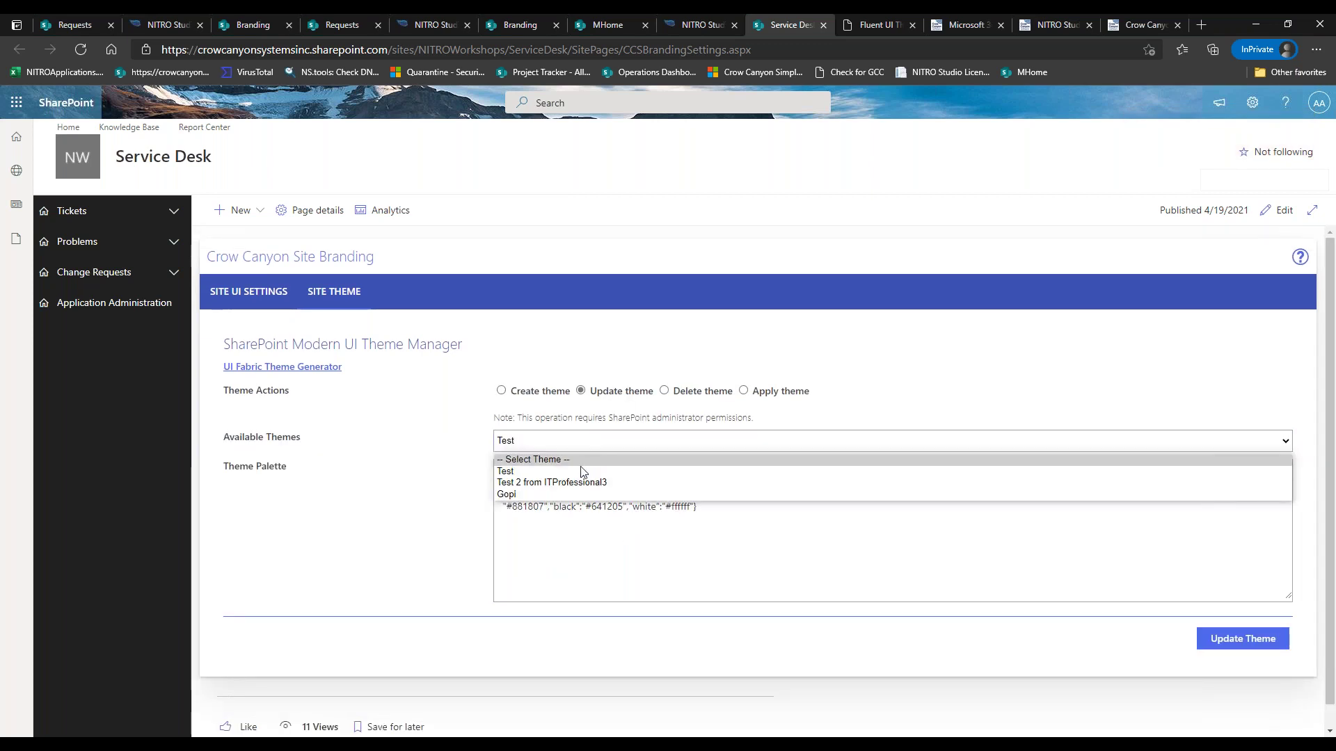
click(584, 482)
click(601, 442)
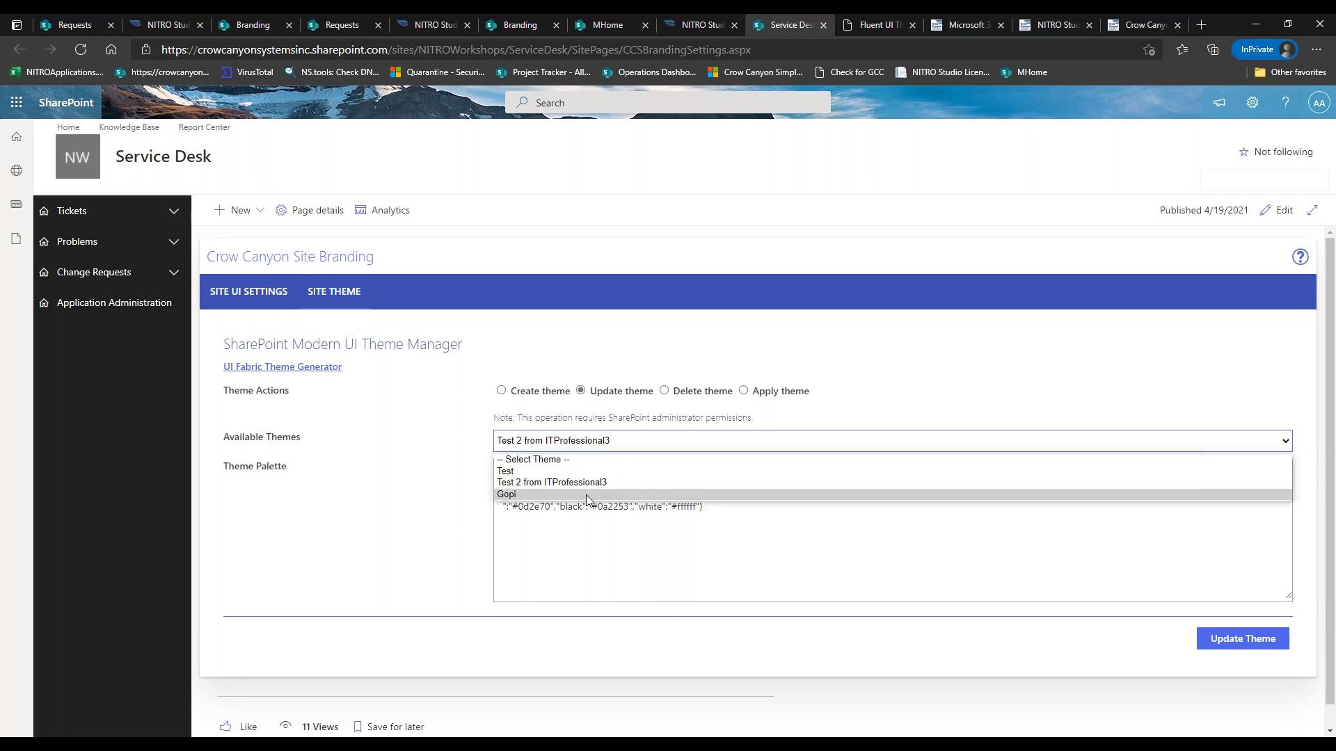
click(586, 495)
Step: Show the Delete theme action with the Test theme selected, without deleting it
click(669, 392)
click(592, 443)
click(591, 469)
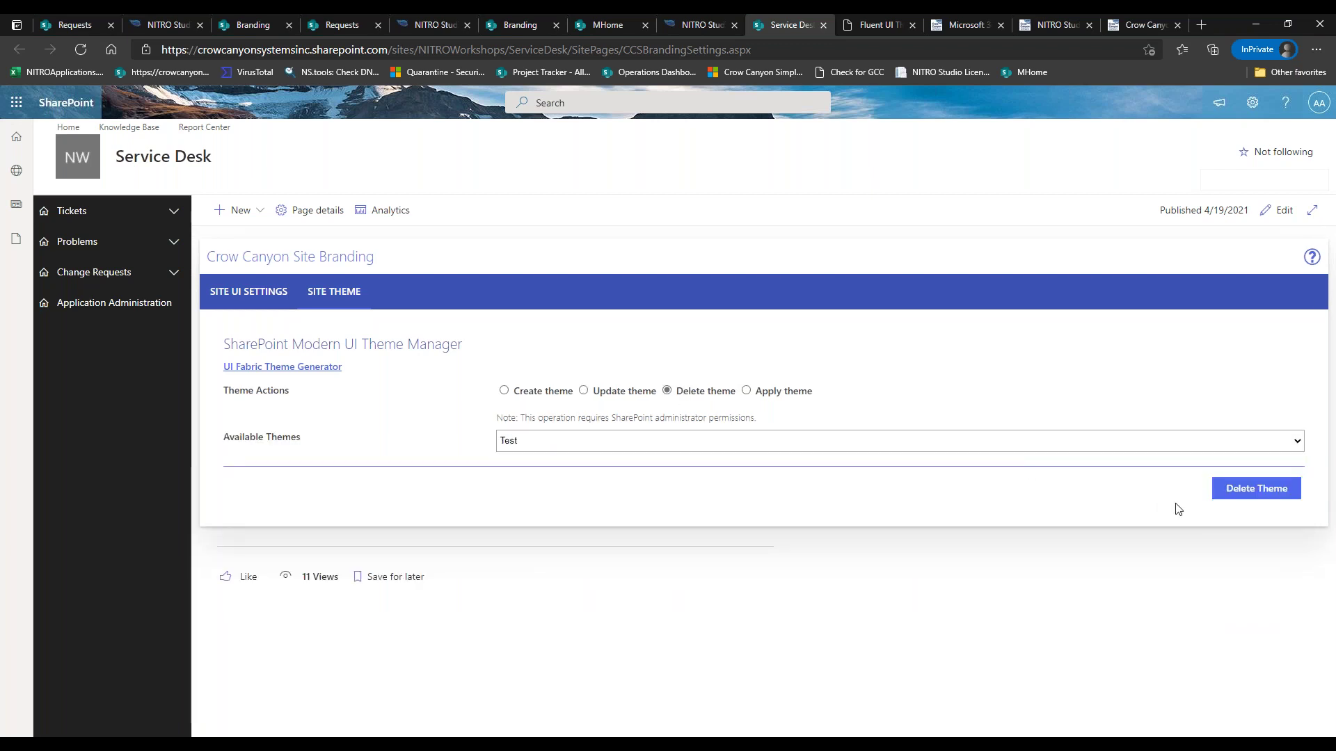
Step: Switch to the Apply theme action and select the Test theme to load its palette
click(793, 391)
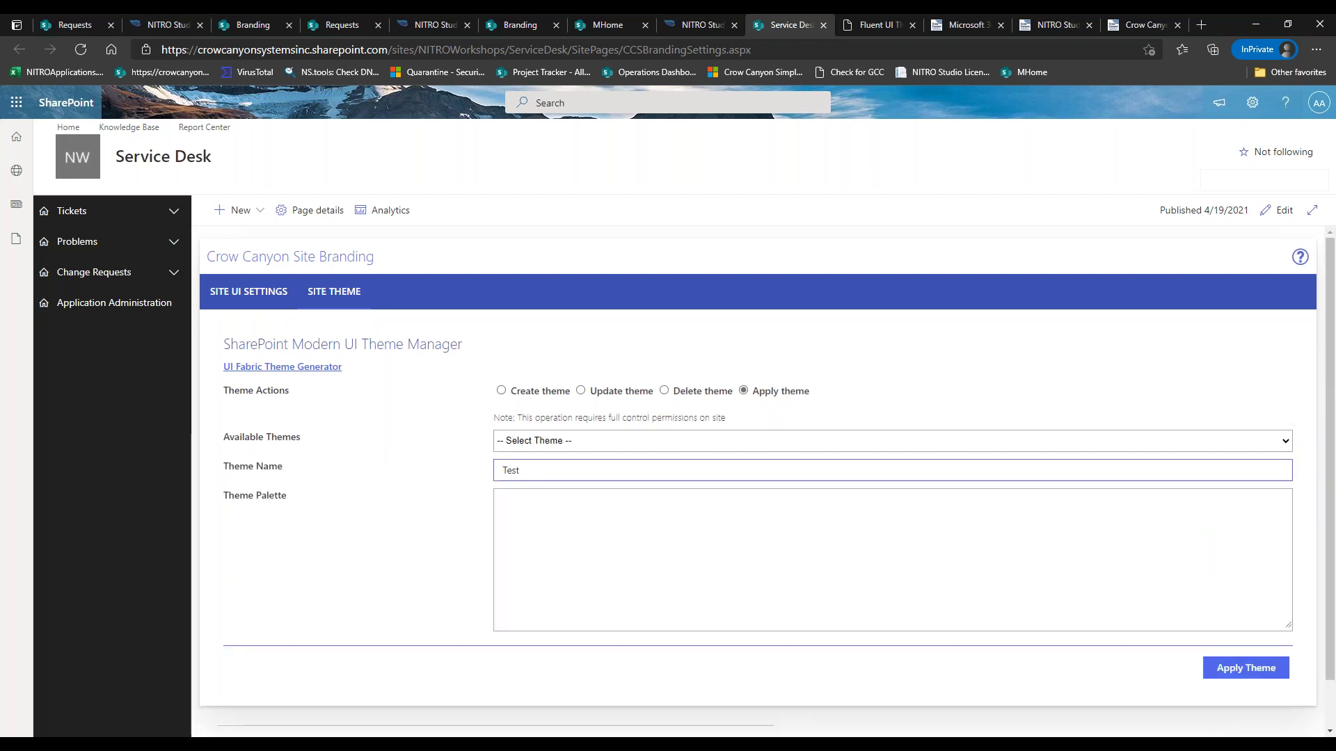
click(716, 443)
click(716, 468)
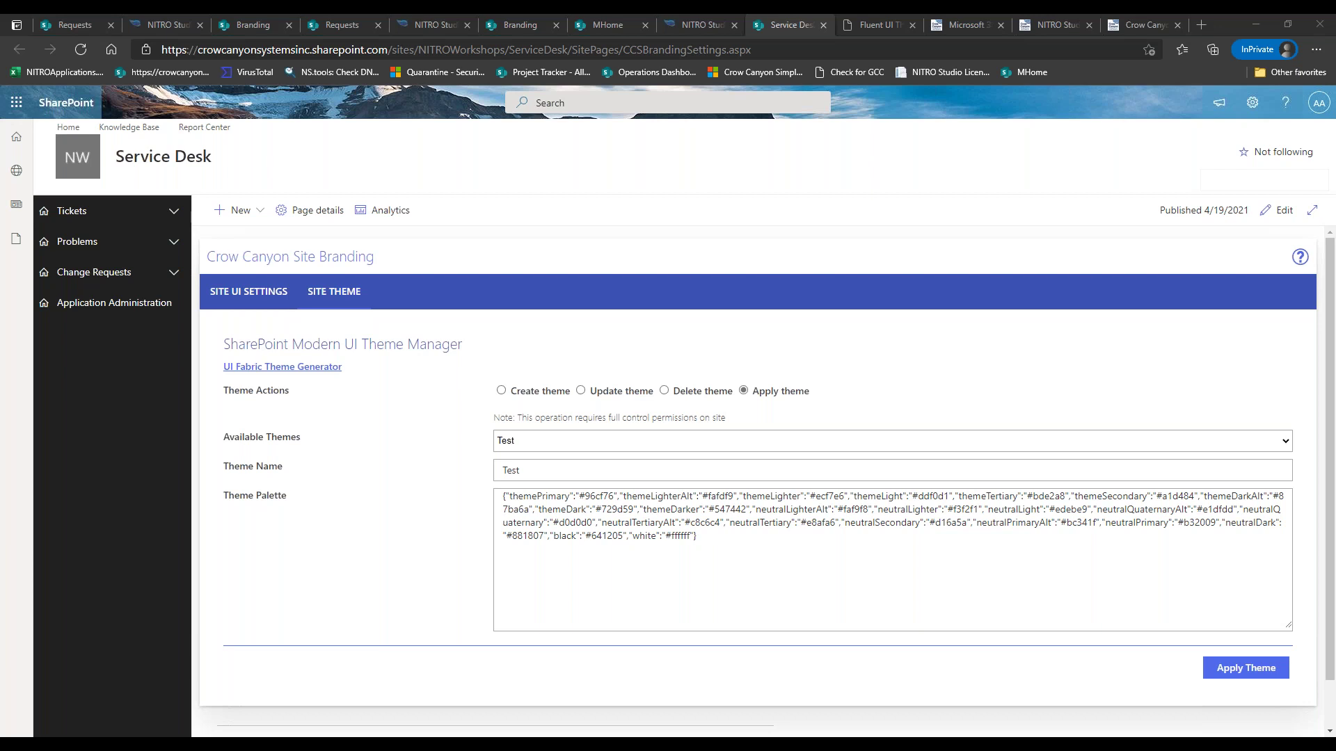
Step: Show the Crow Canyon Support page and examine the upcoming NITRO Studio workshops
click(957, 29)
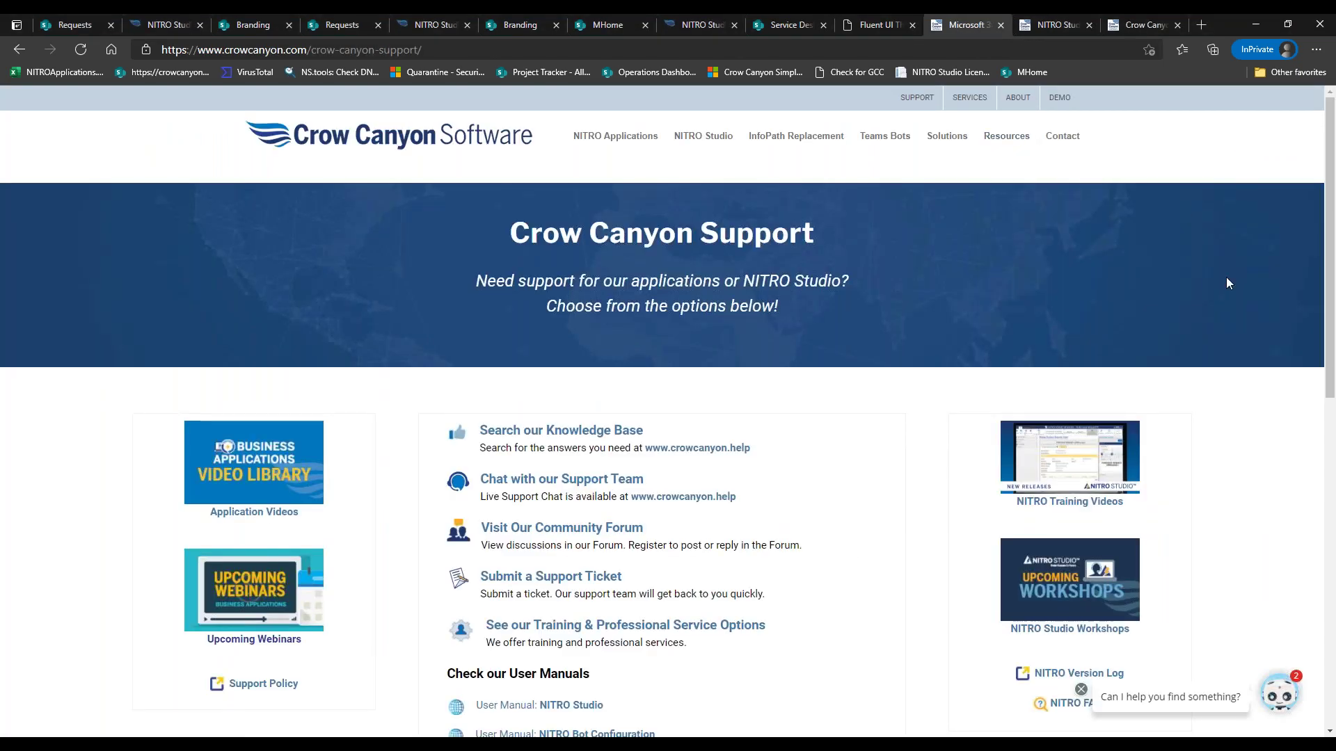
click(1055, 34)
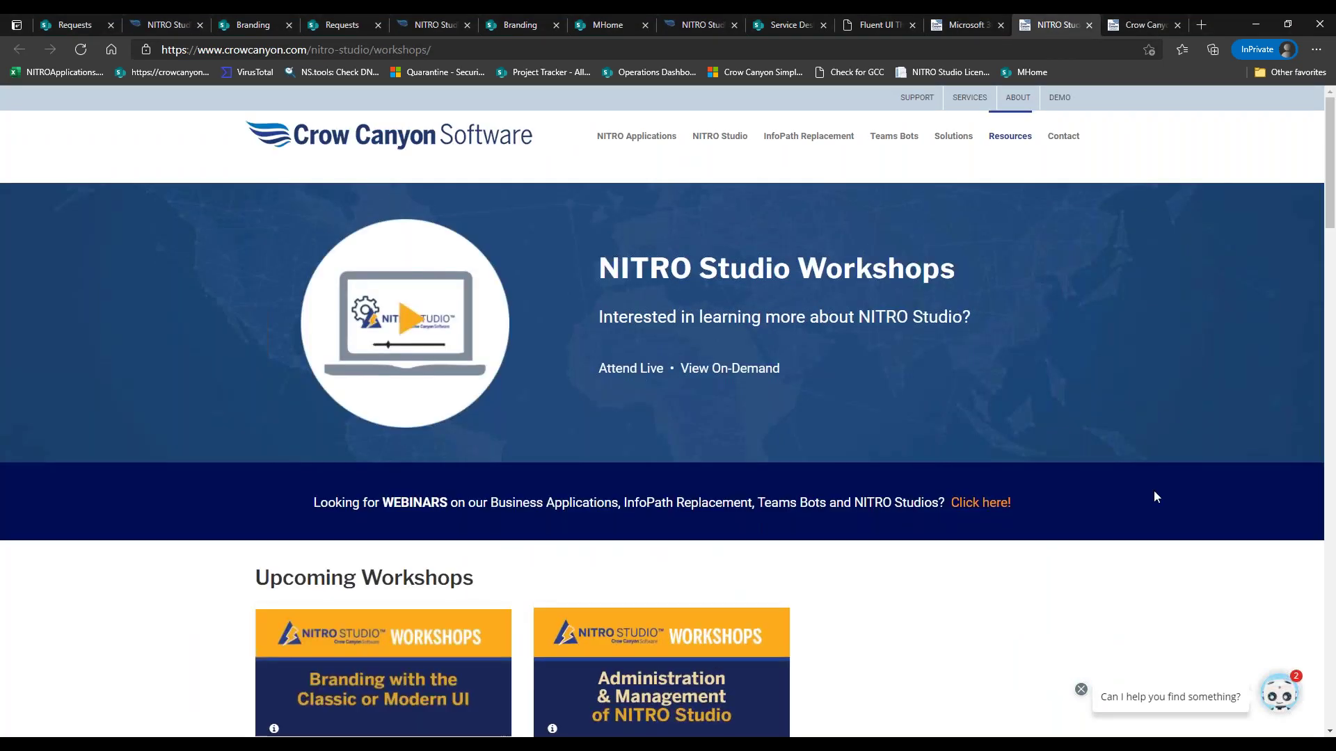
scroll(1331, 252, down, 3)
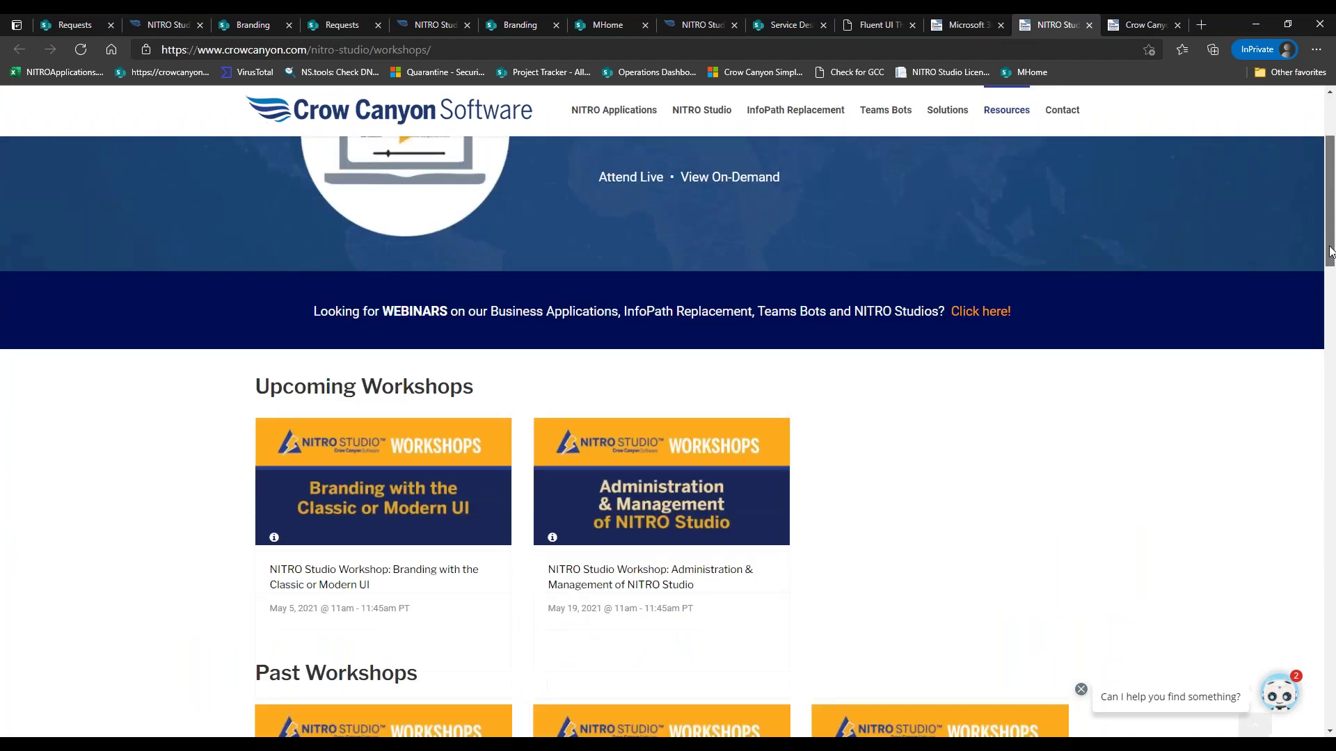
scroll(1330, 252, down, 1)
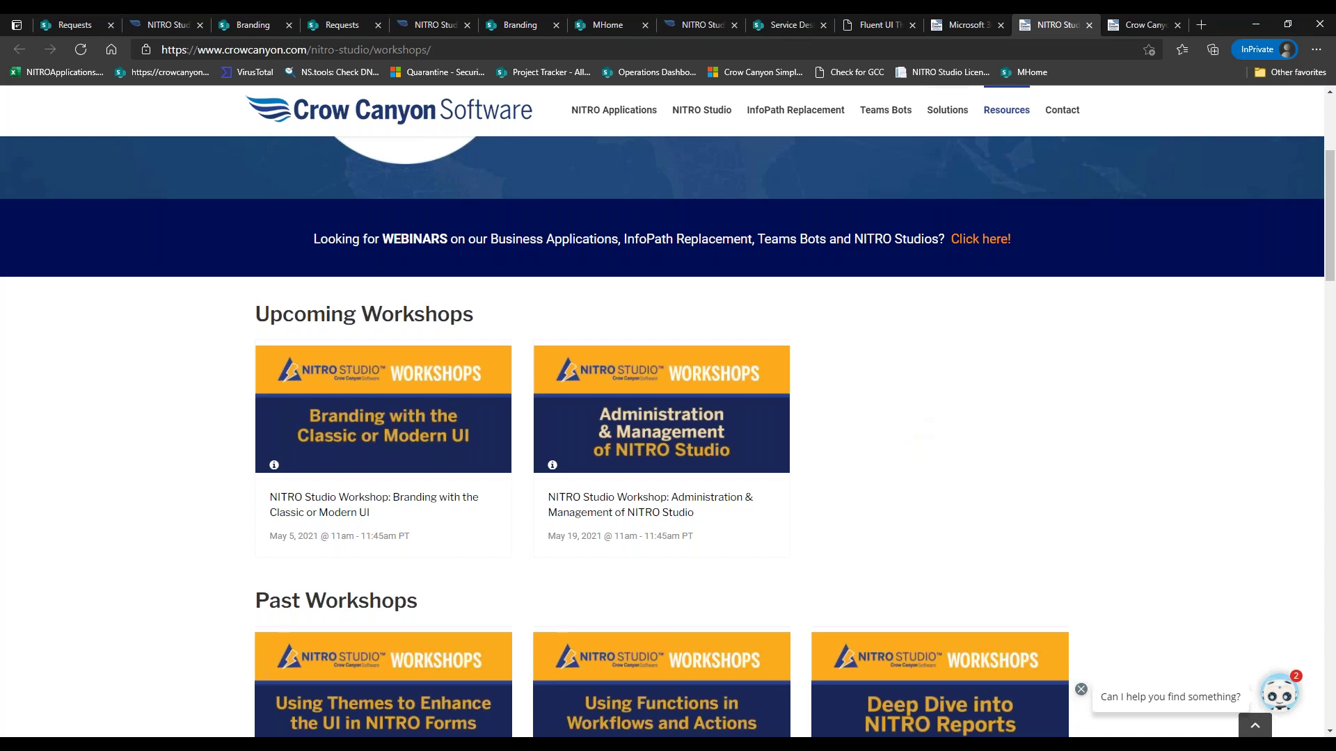
Step: Examine the upcoming and recent webinars on the Crow Canyon Webinars page
click(1121, 28)
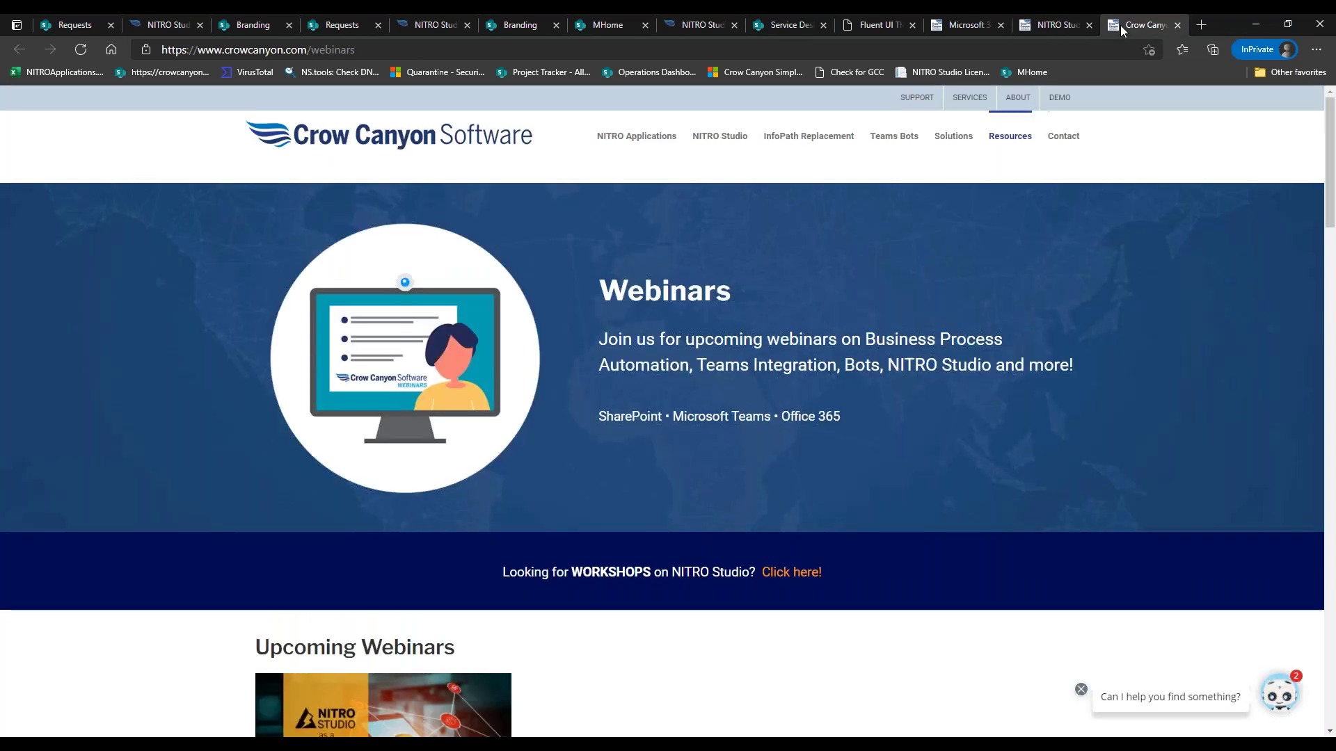
scroll(1133, 251, down, 5)
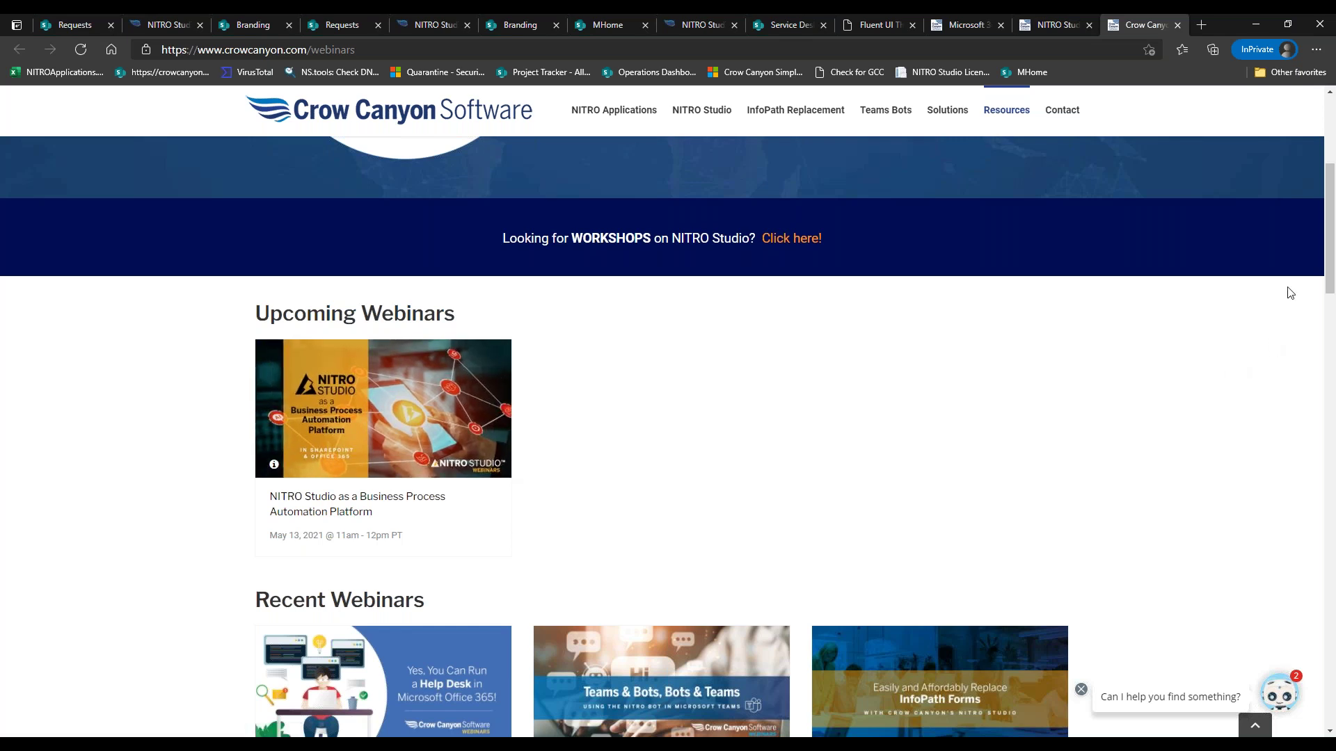
scroll(1329, 221, down, 1)
scroll(1152, 302, up, 2)
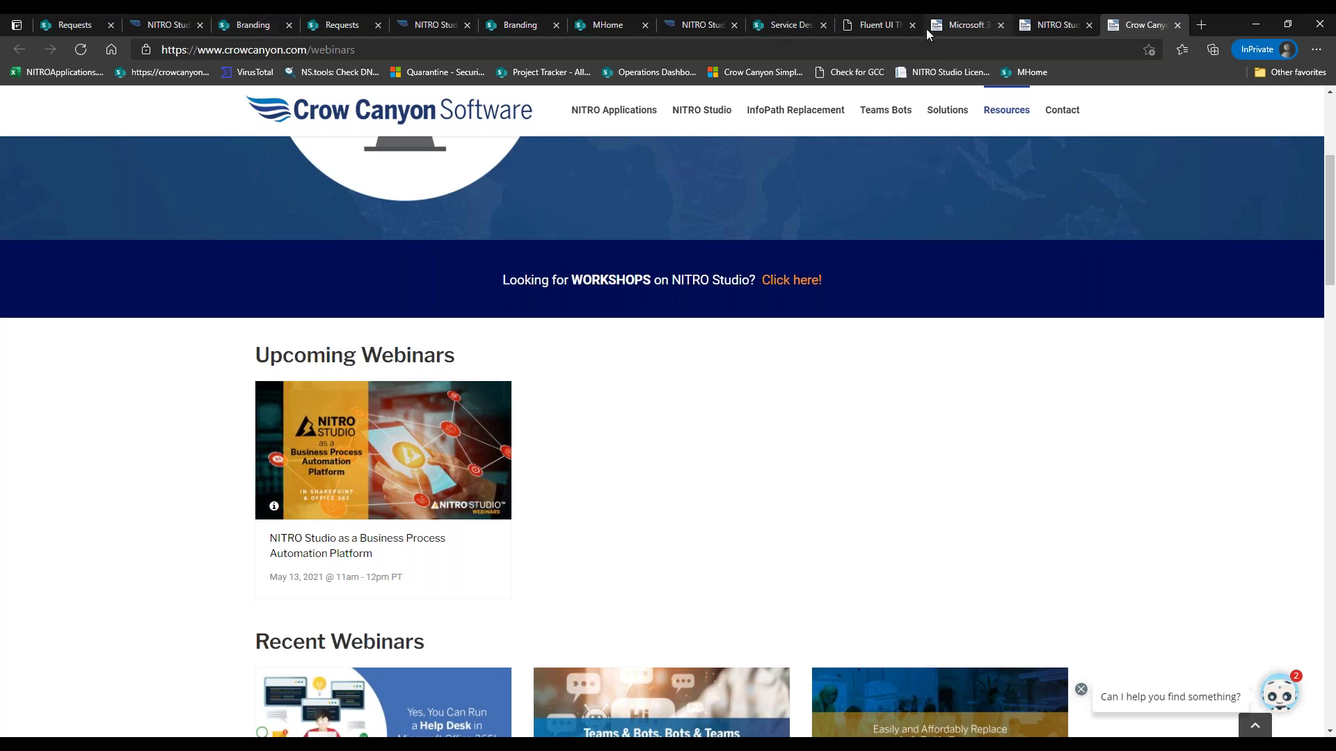
Step: Show the Service Desk Site UI Settings and the side navigation on the Onboarding Classic Requests page
click(797, 30)
click(264, 295)
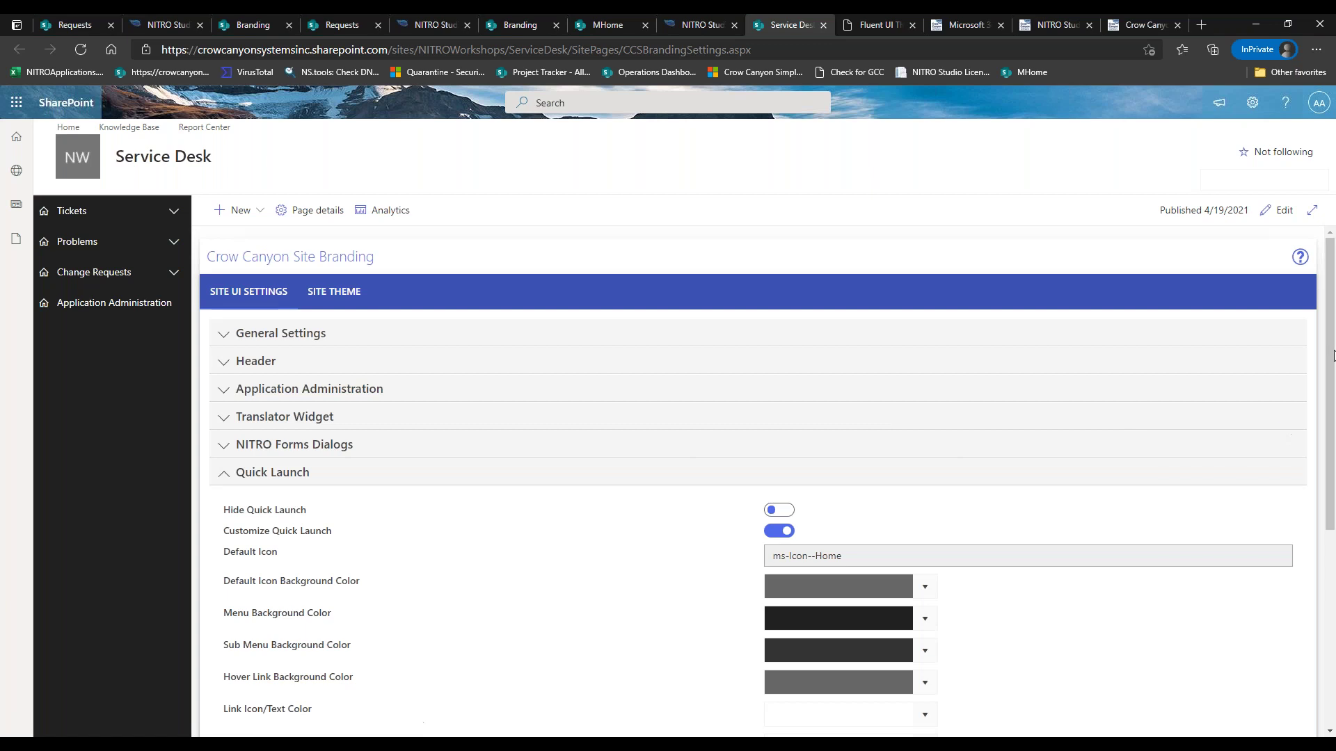
click(77, 24)
click(173, 259)
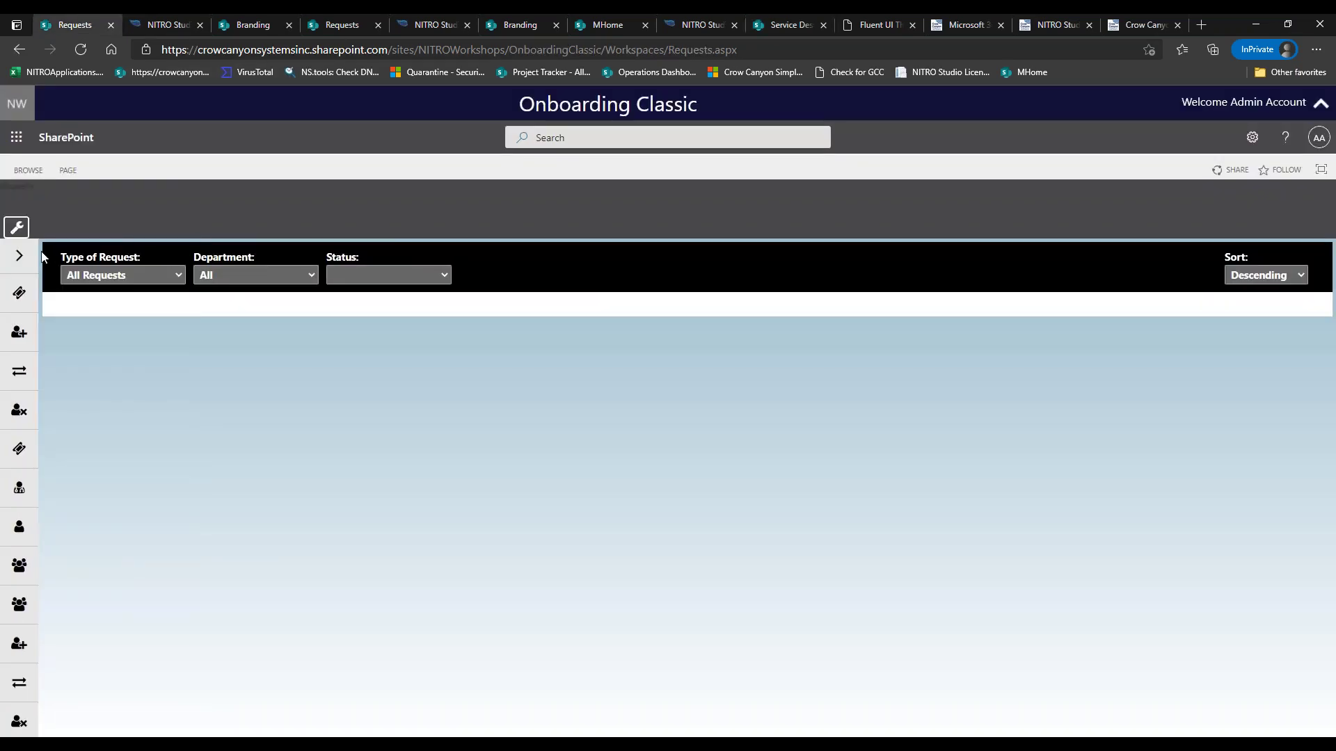
click(21, 257)
Step: Review the Quick Launch colors and per-link icon settings in the Service Desk site's branding settings
click(786, 24)
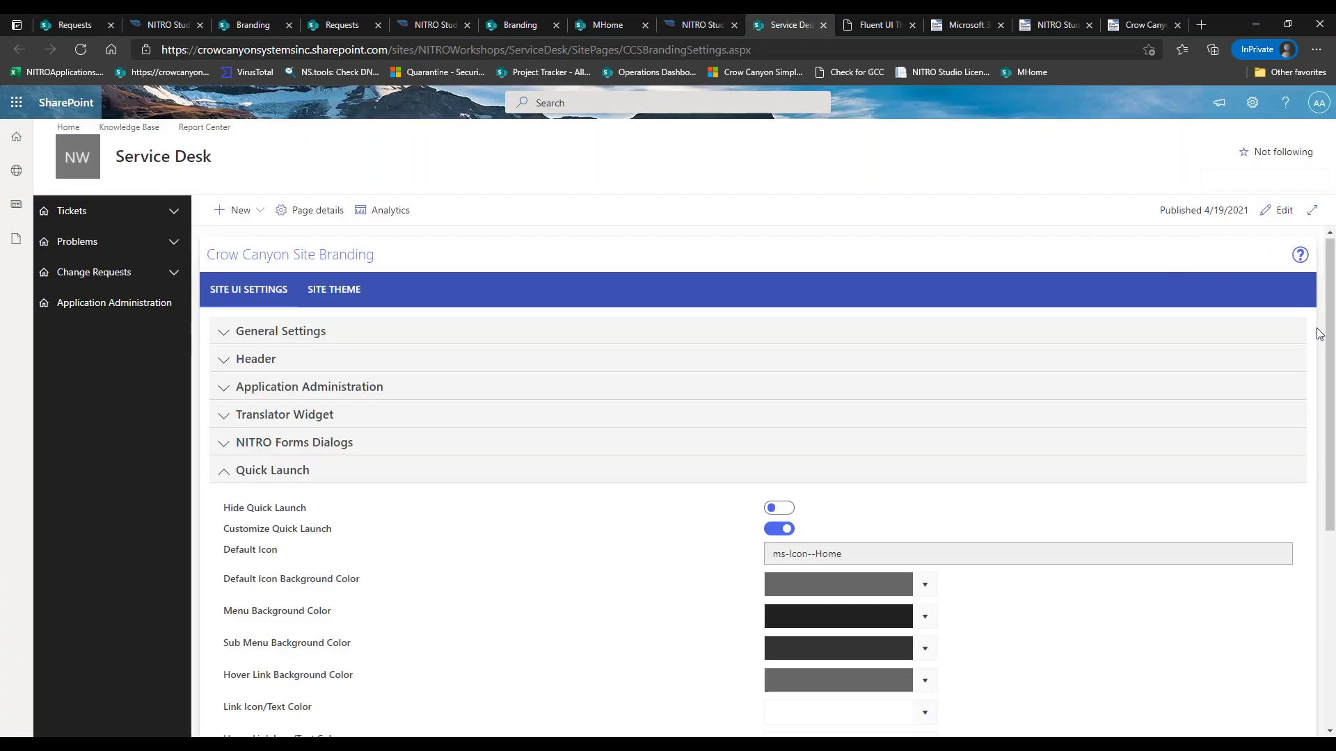
drag(1331, 343, 1322, 459)
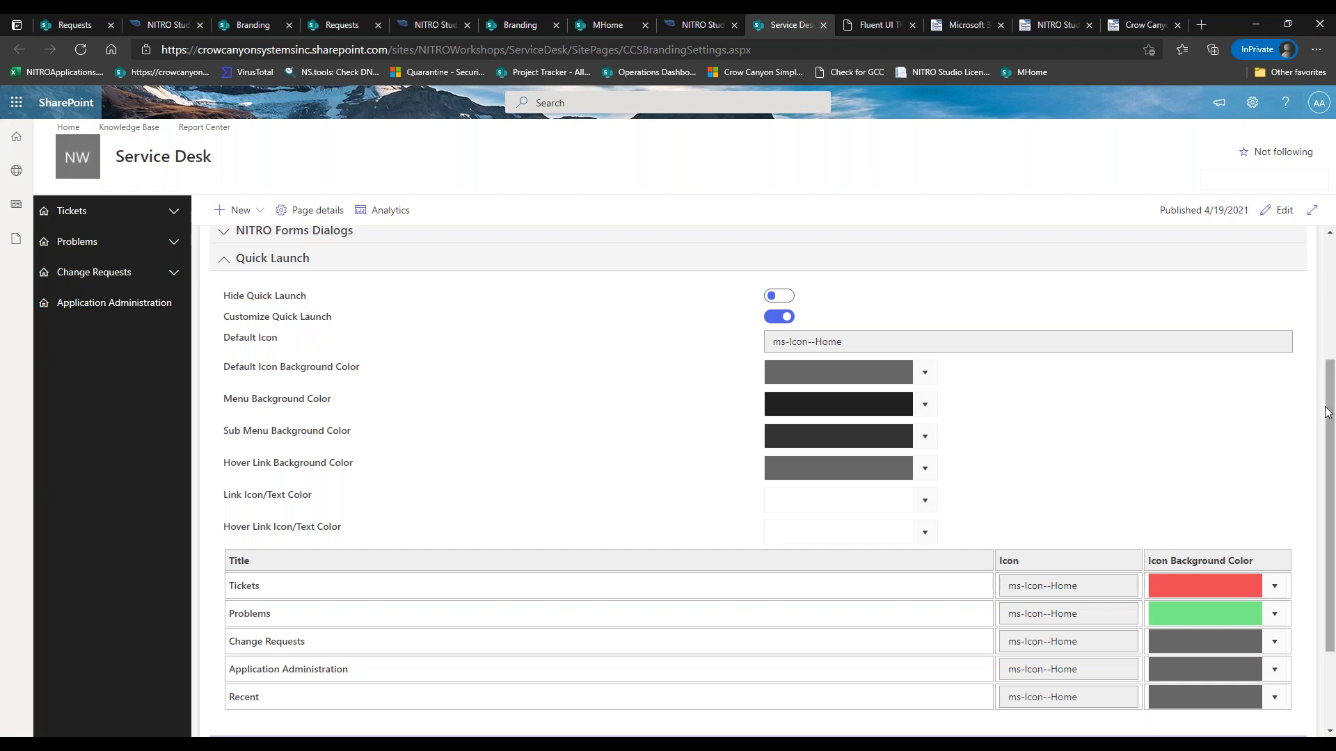
scroll(1327, 417, up, 3)
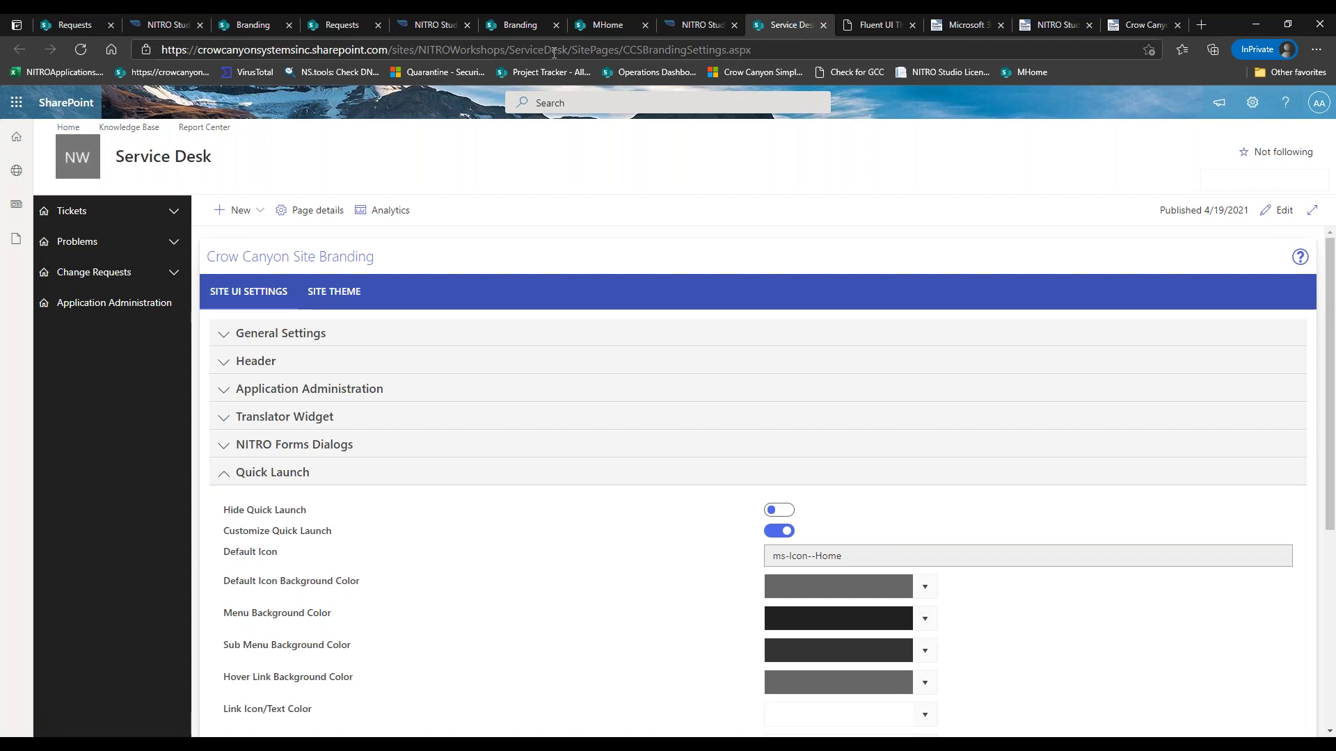
Step: Open the Demo Sites page at crowcanyonsystemsinc.sharepoint.com/sites/demo5 in place of the Fluent UI Theme Designer
click(510, 53)
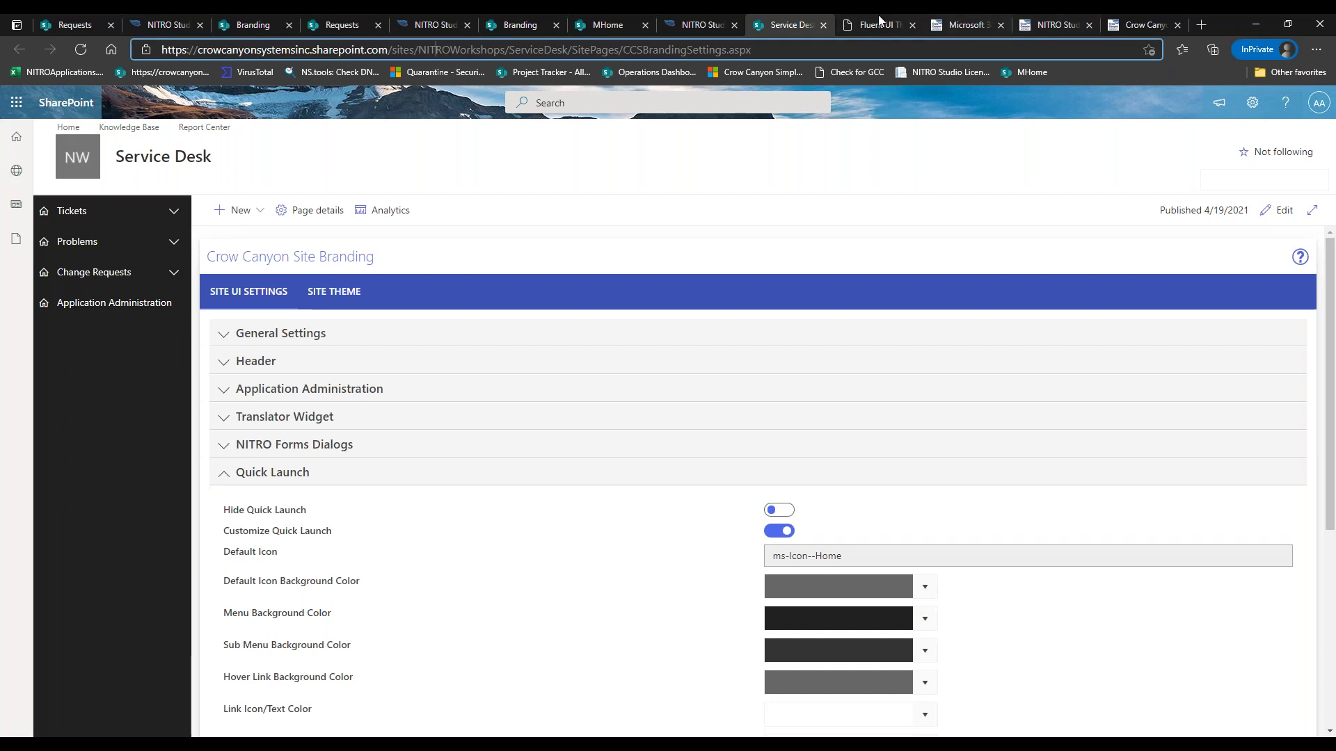
click(847, 31)
click(458, 49)
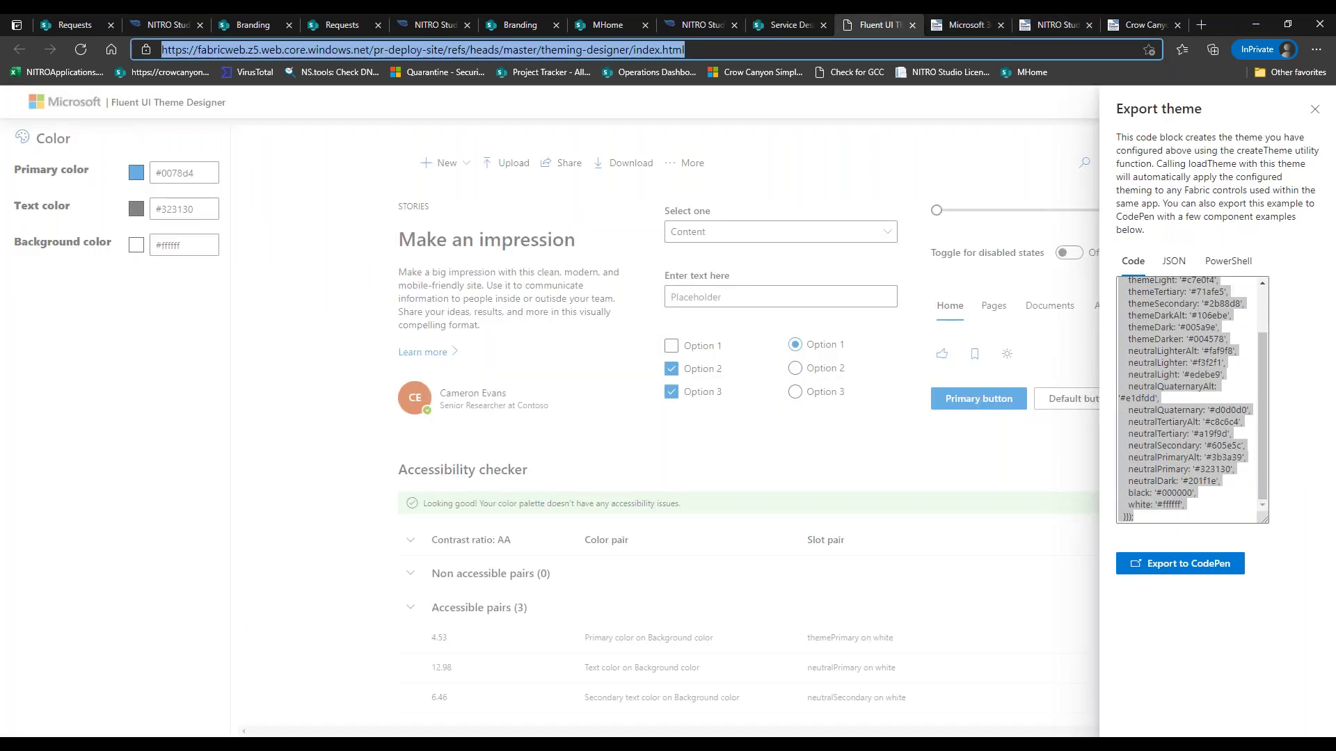
text(crowcanyonsystemsinc.sharepoint.com/sites/demo5)
key(Return)
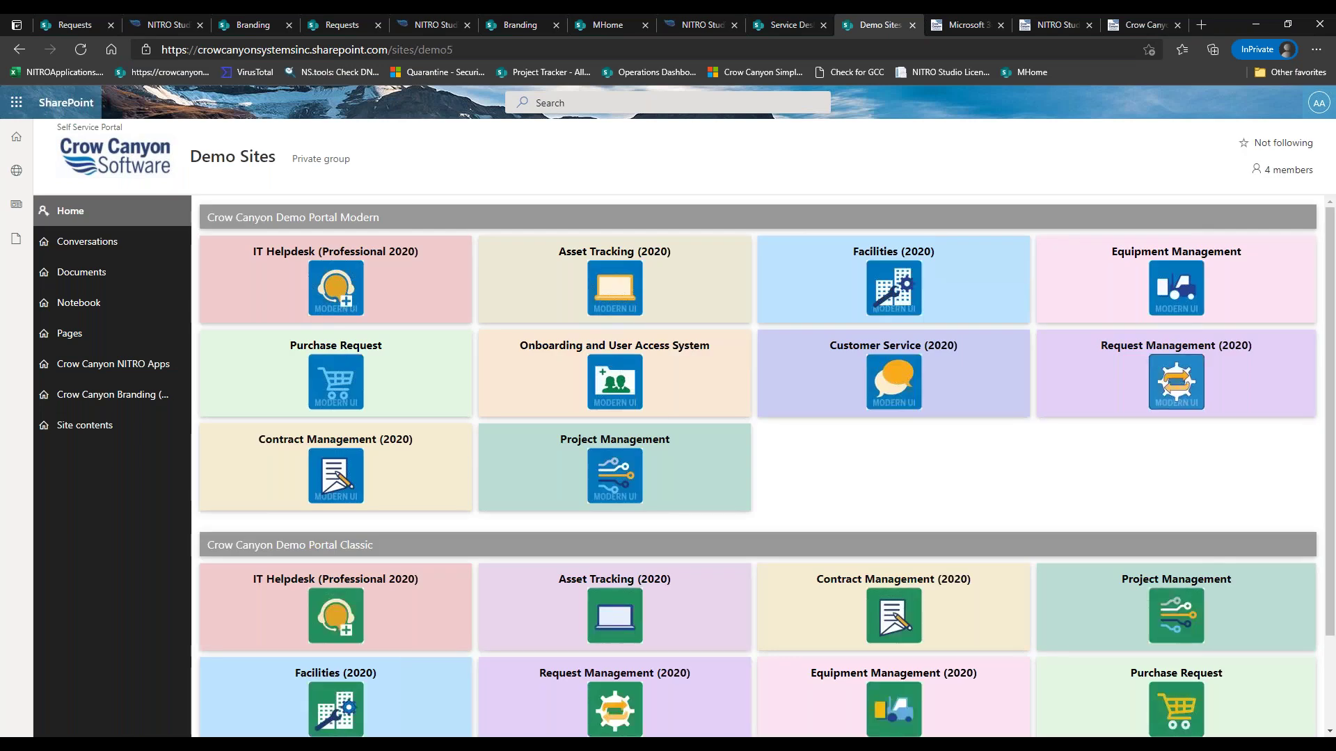
Step: Open the modern IT Helpdesk (Professional 2020) Employee Portal and go to its site branding settings through the portal administration's Home Page and Theme options
click(365, 282)
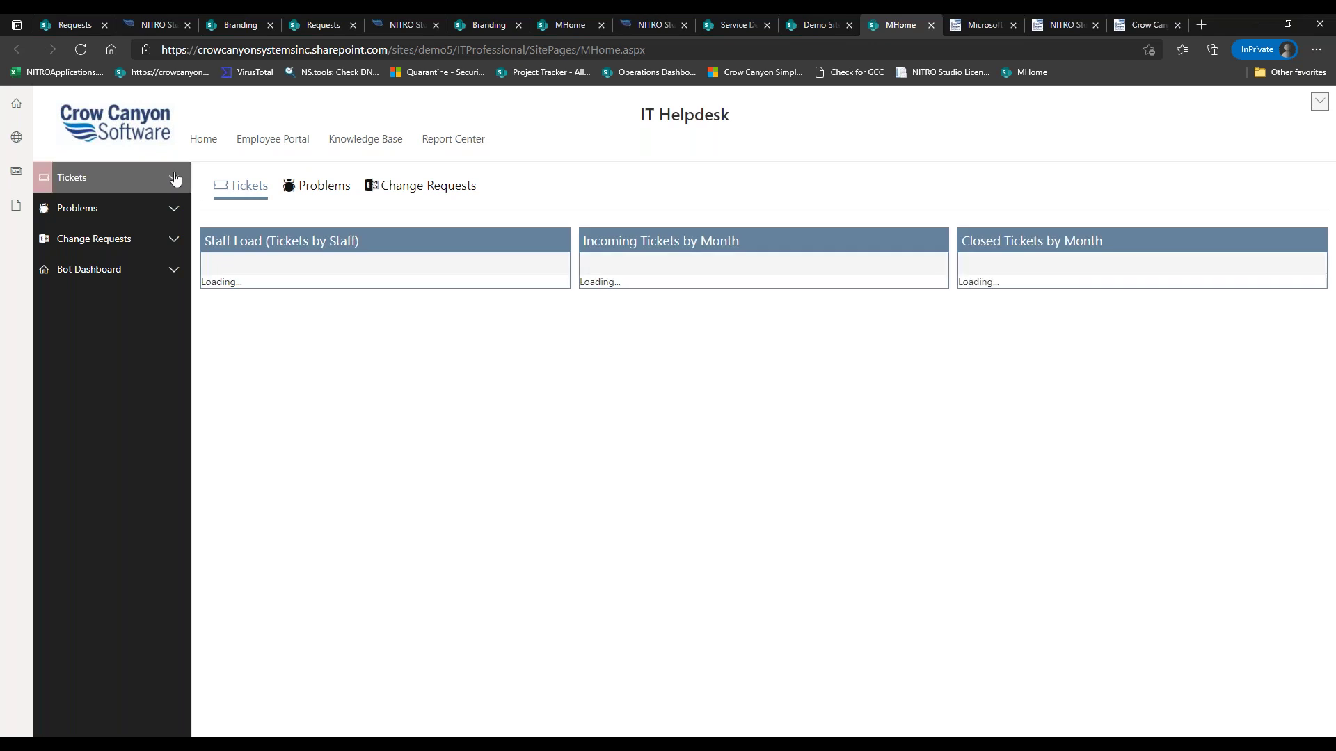
click(271, 141)
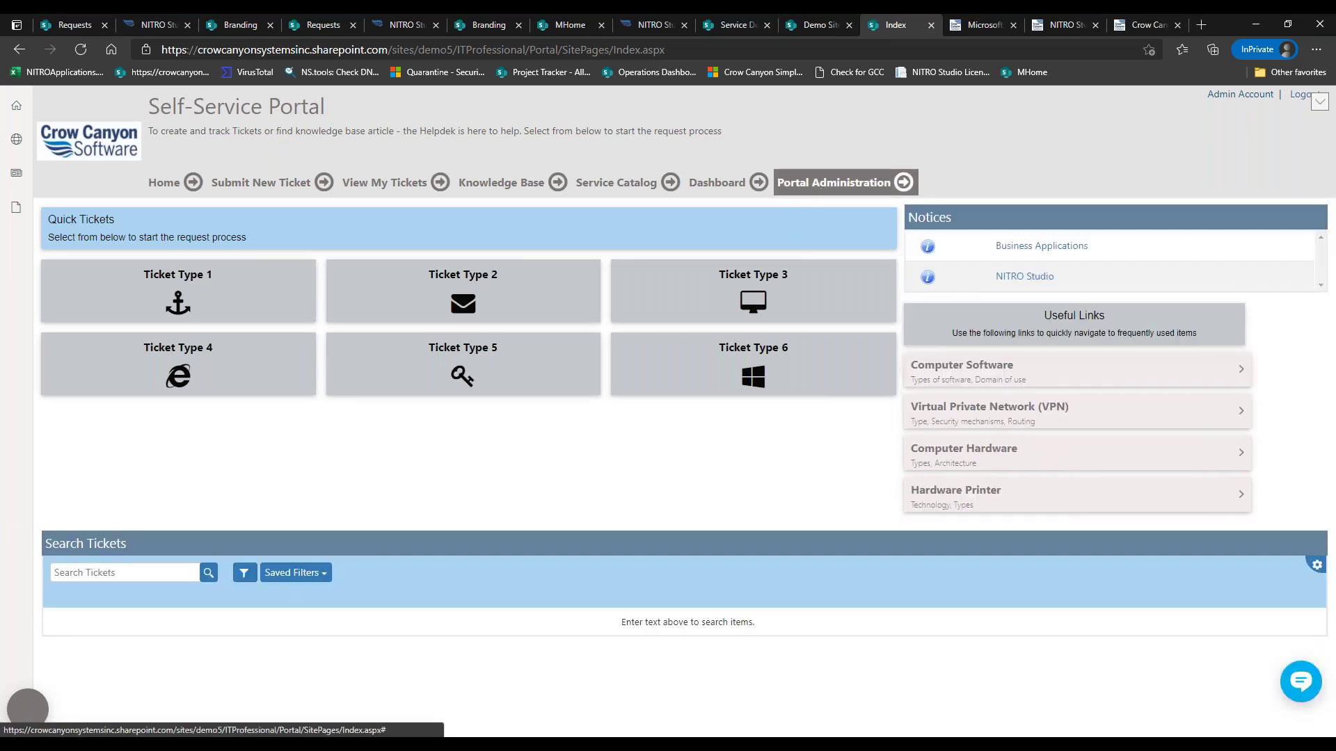
click(822, 189)
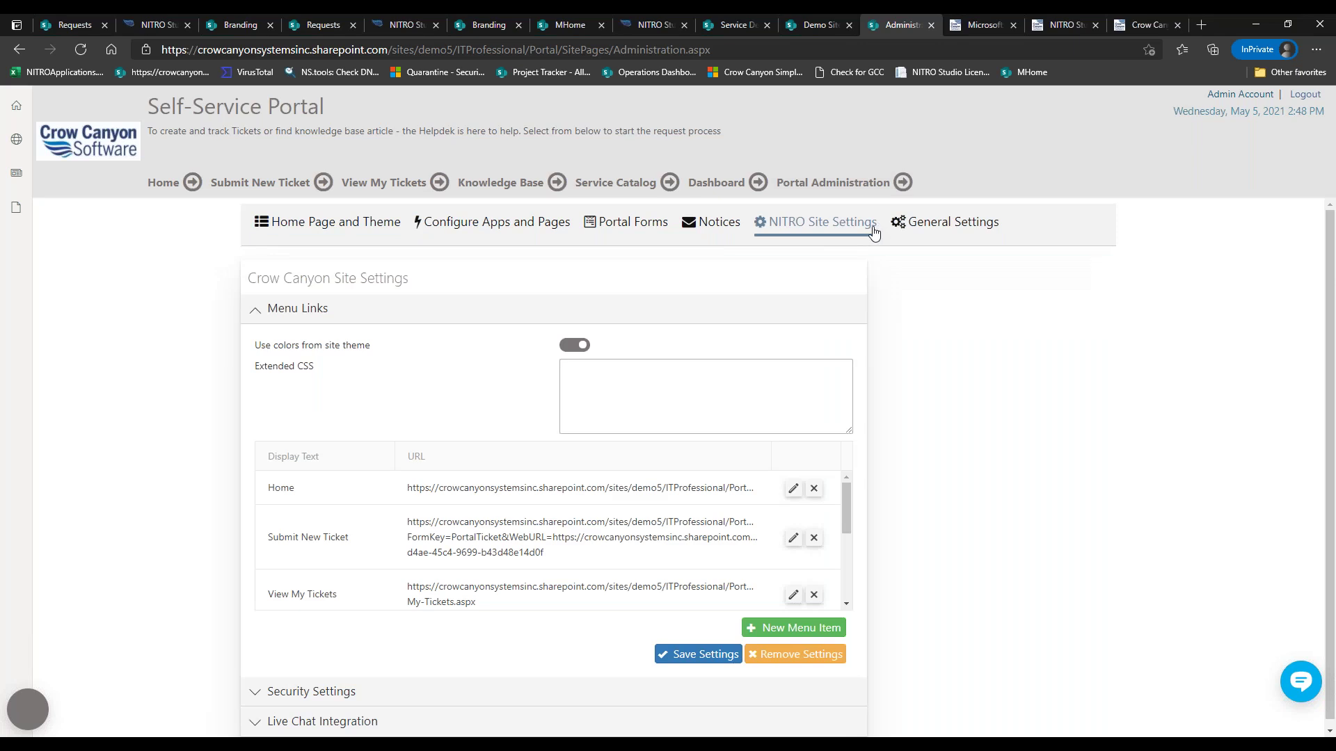
click(929, 230)
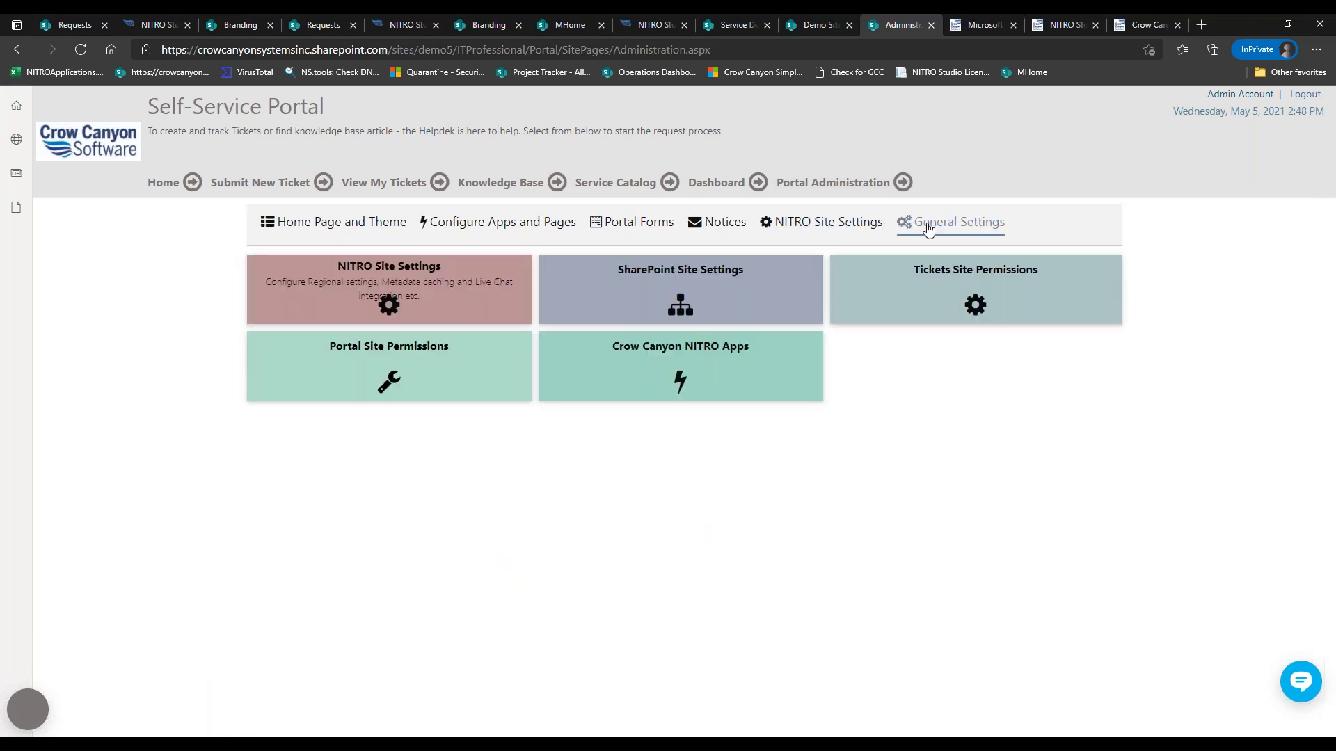
click(385, 229)
click(432, 381)
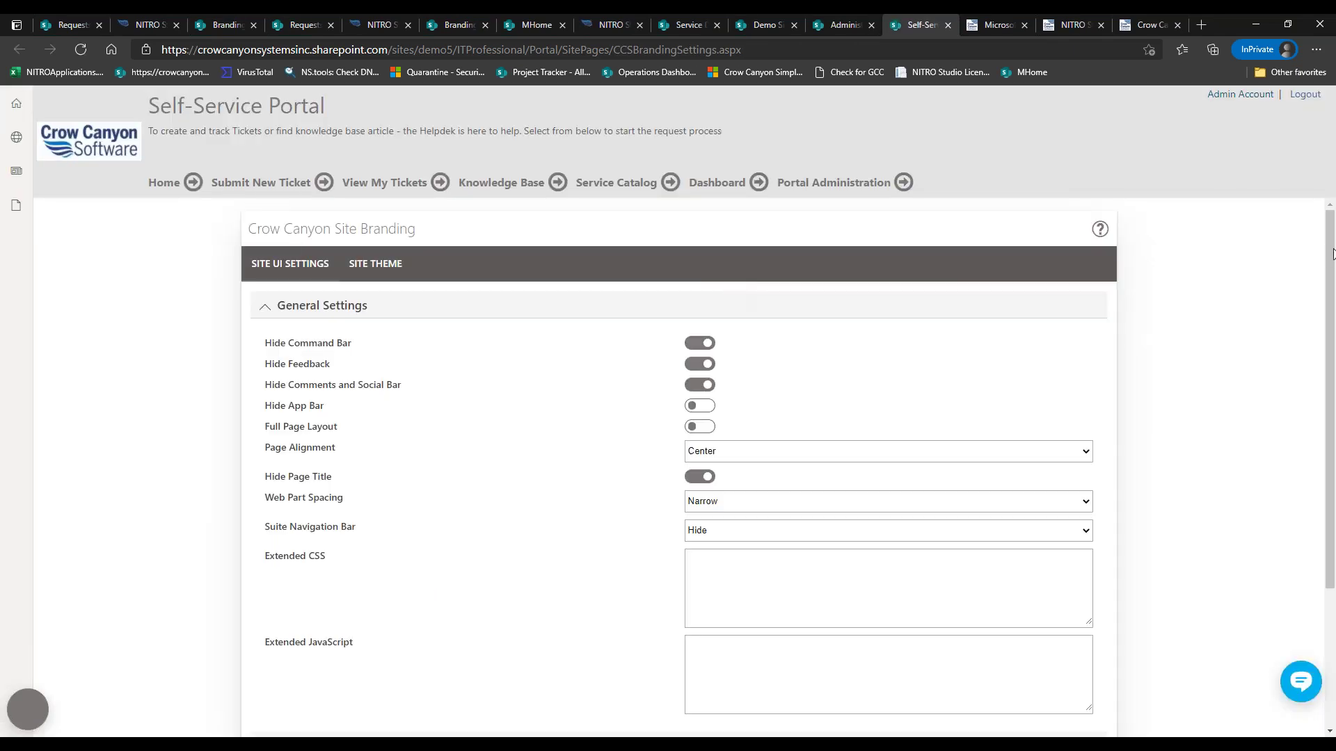
Step: Review the General Settings and Header options in the Self-Service Portal's Site UI Settings
scroll(1328, 379, down, 3)
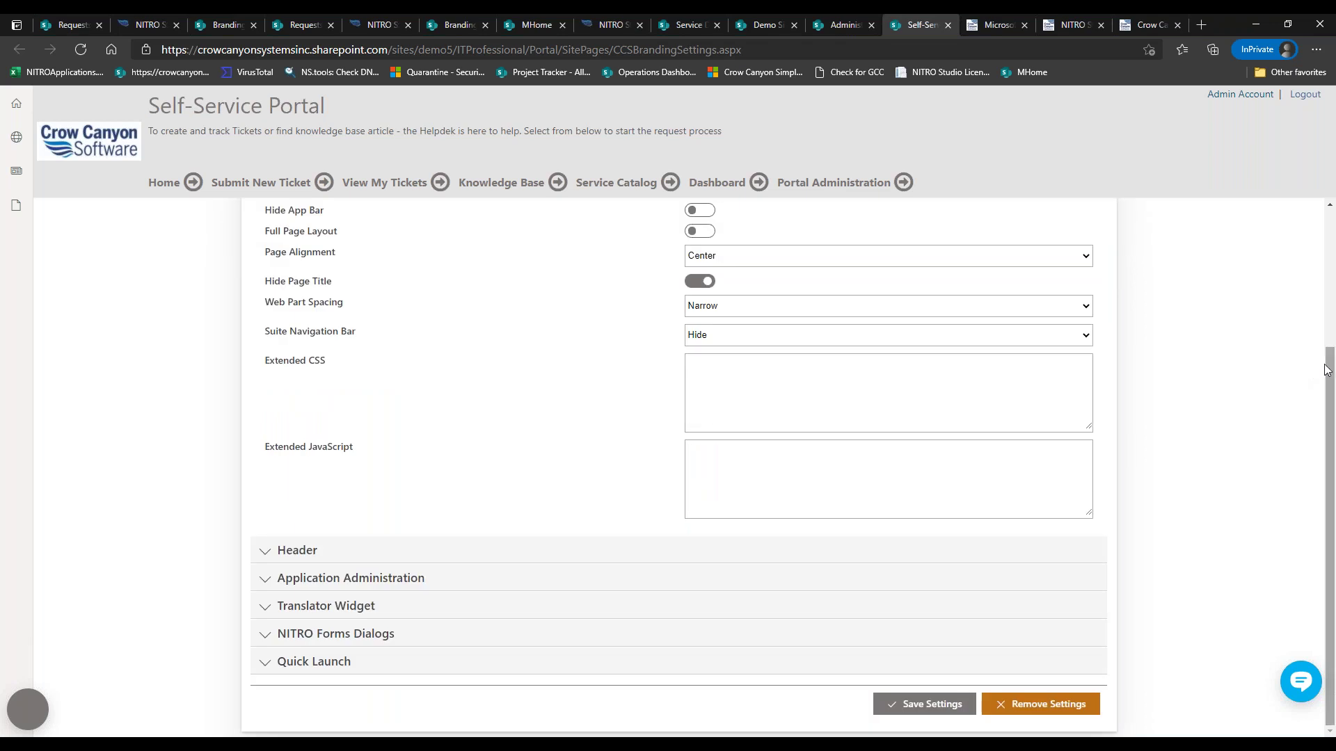
click(355, 556)
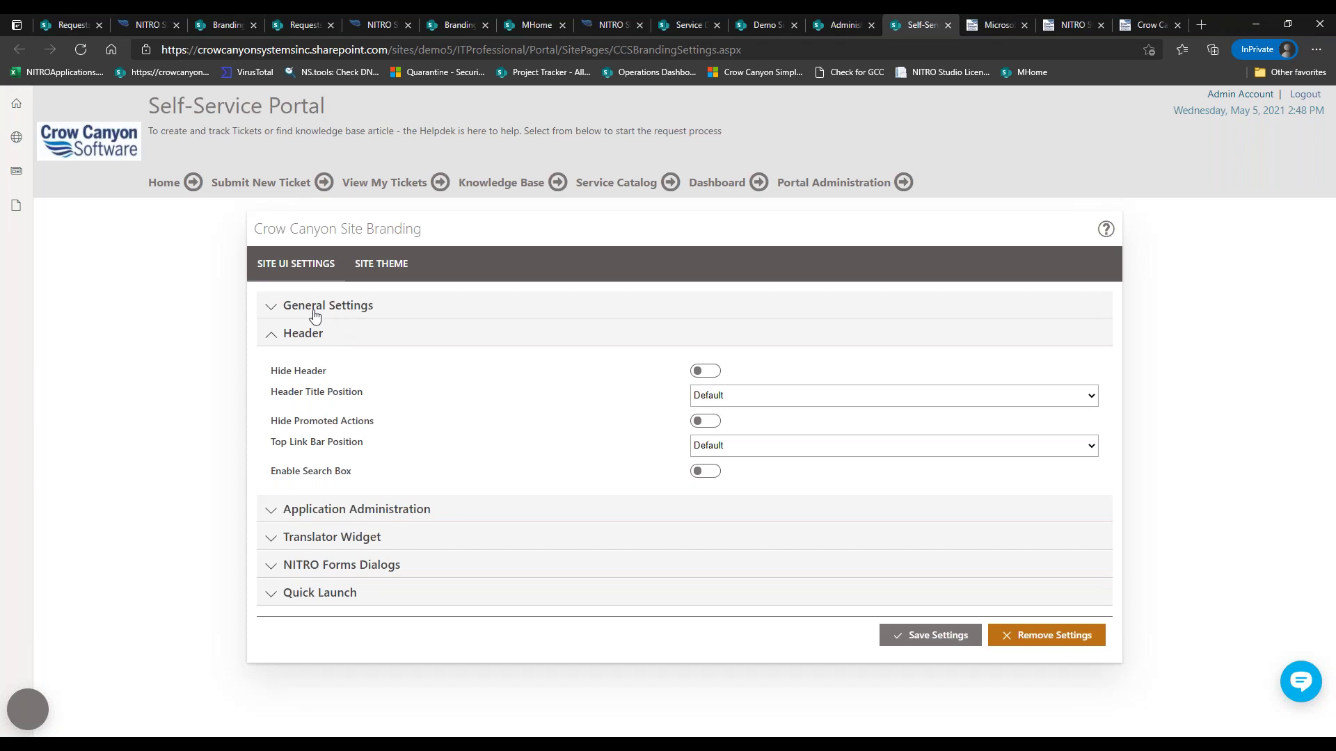
click(286, 314)
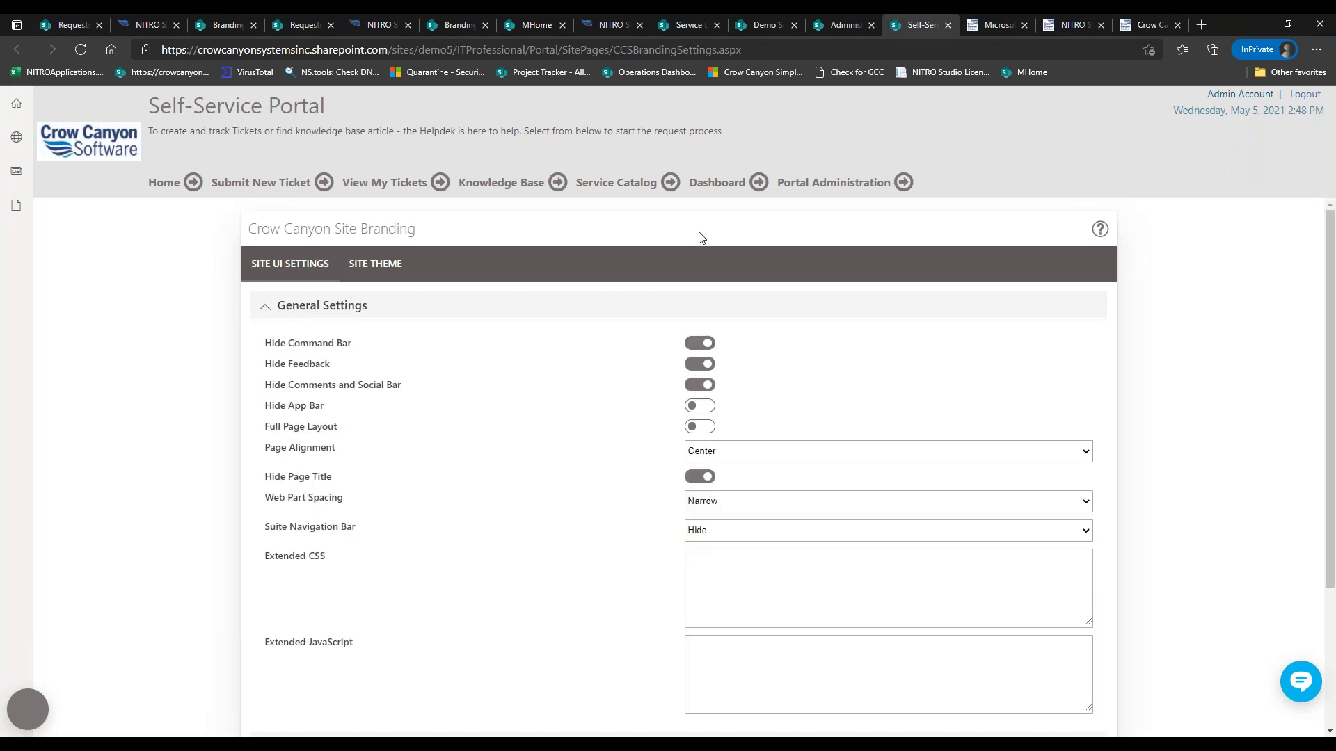
Step: Inspect the portal header in the browser developer tools, expanding the ccs_HeaderArea, menu indicator and ccs_Header_PageTitleArea elements
key(F12)
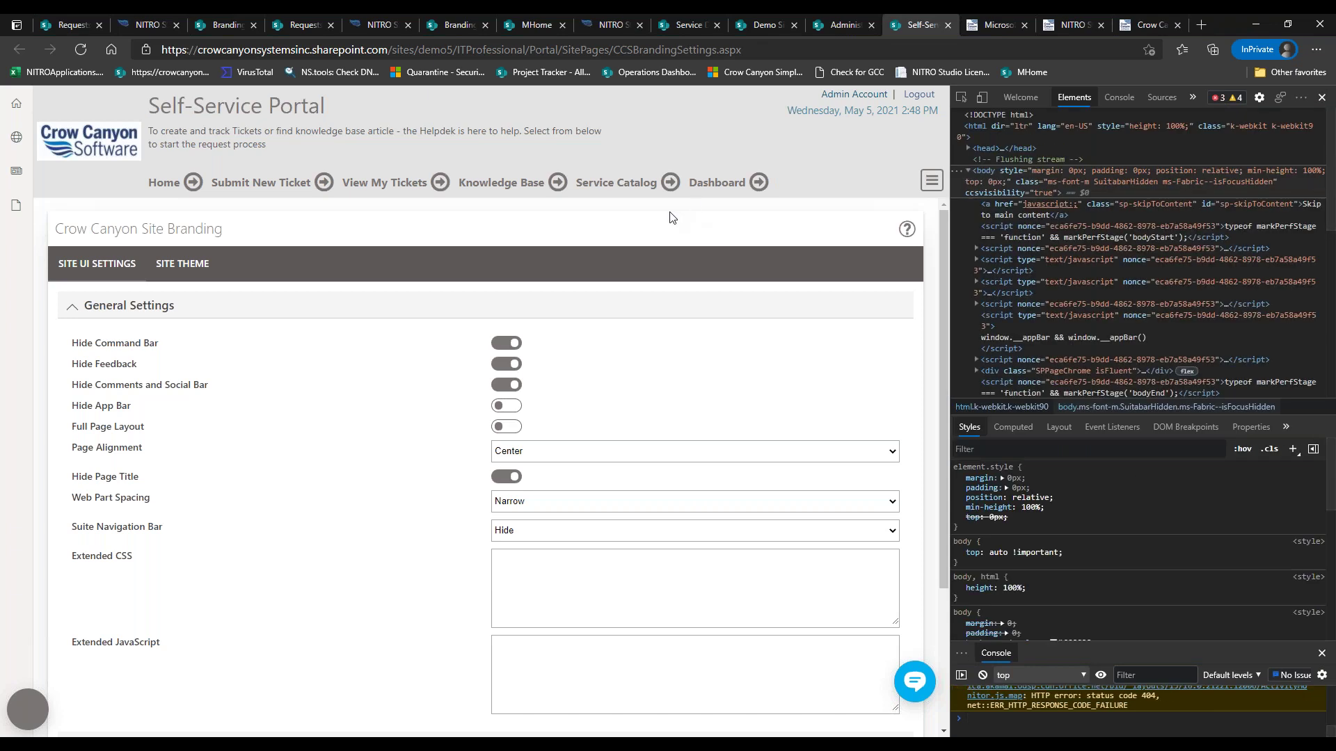
right_click(636, 117)
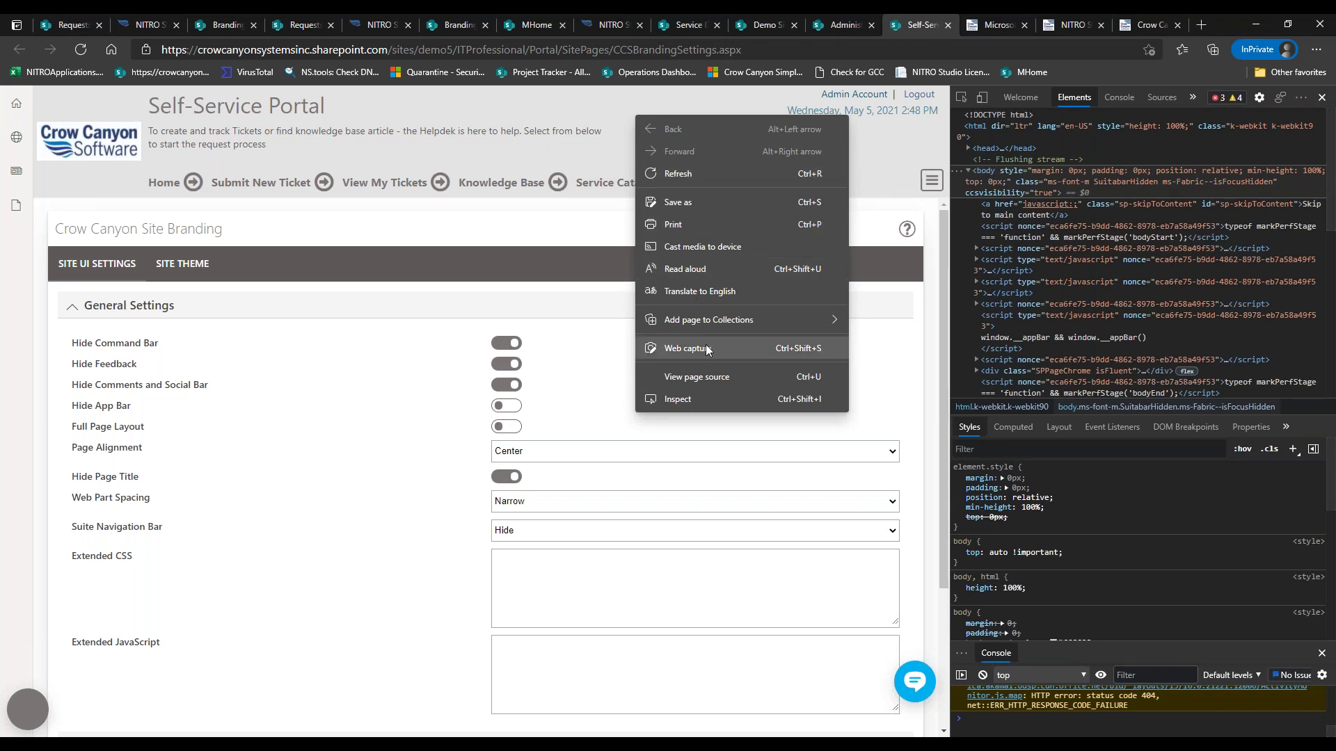
click(706, 398)
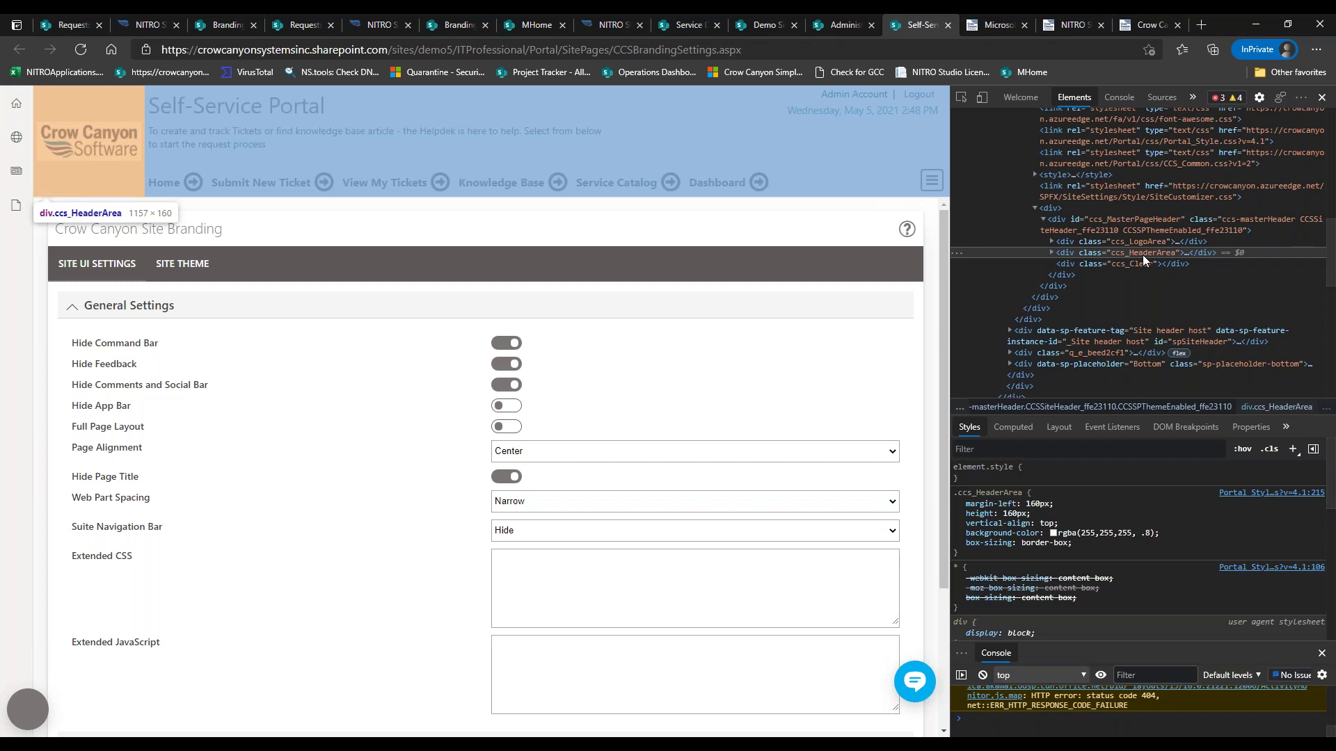
click(1051, 252)
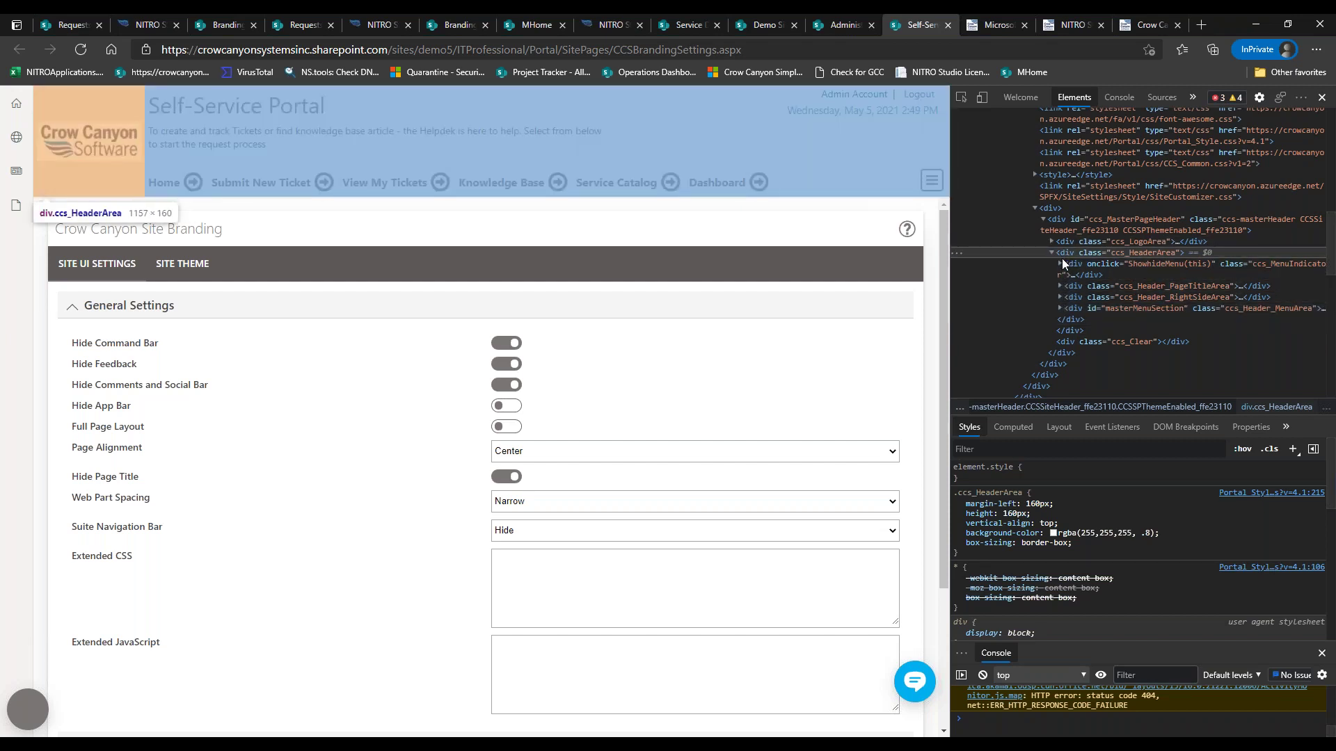
click(1059, 263)
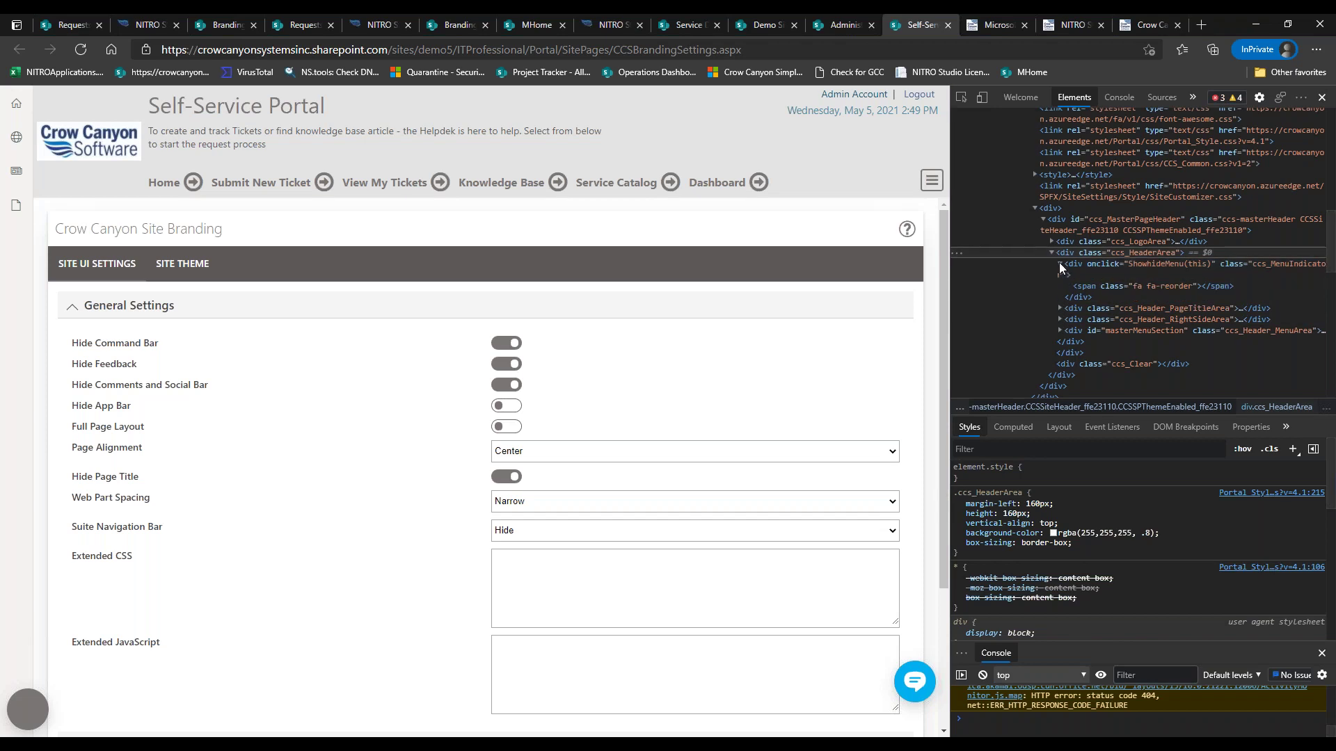
click(1058, 306)
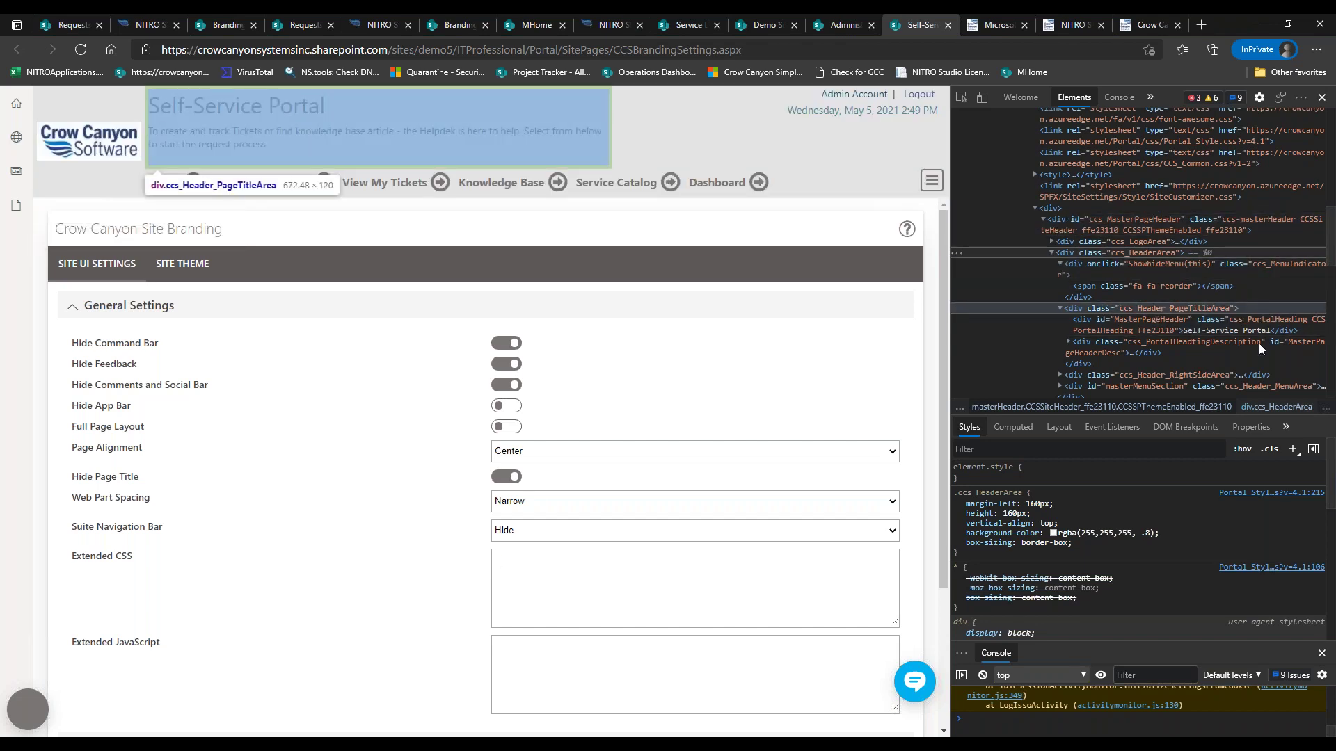
Step: Examine the masterMenuSection, ccs_Header_RightSideArea and ccs_Header_HomeLink elements of the portal header, and close the developer tools
scroll(1331, 263, down, 2)
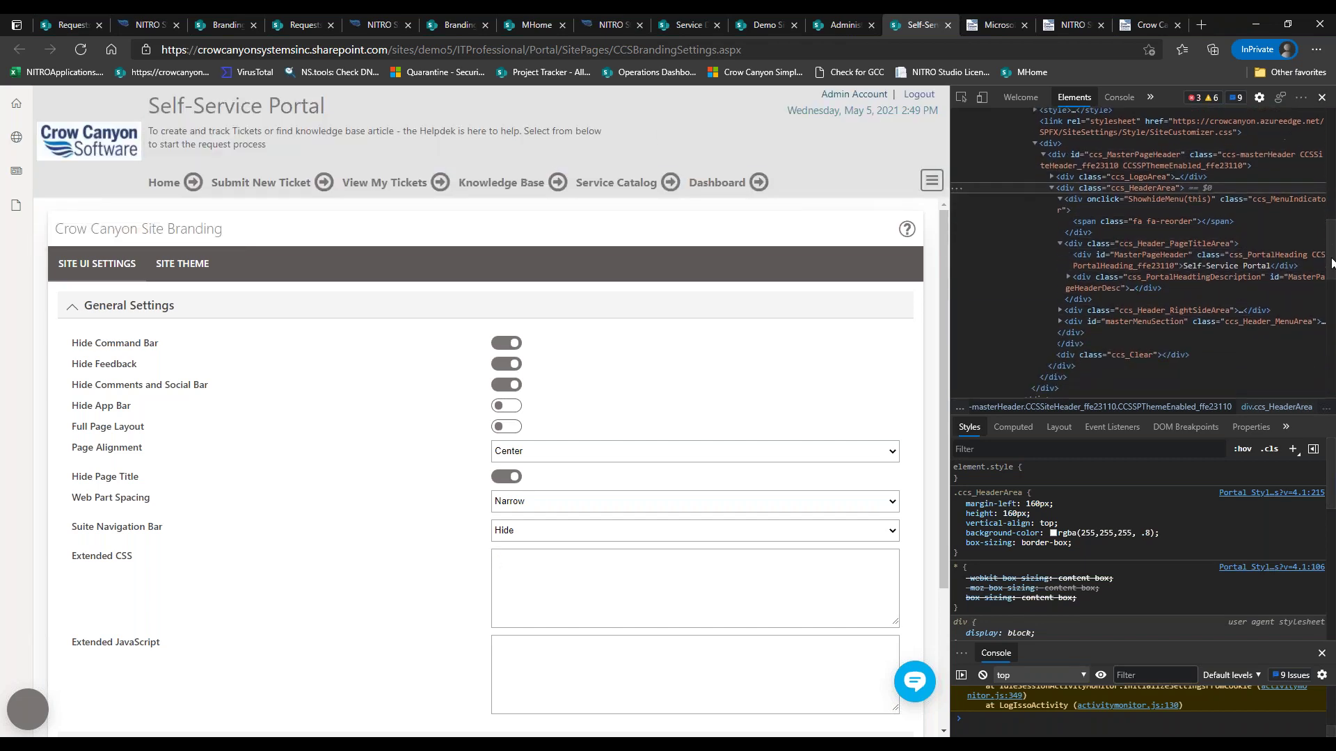
scroll(1332, 263, down, 1)
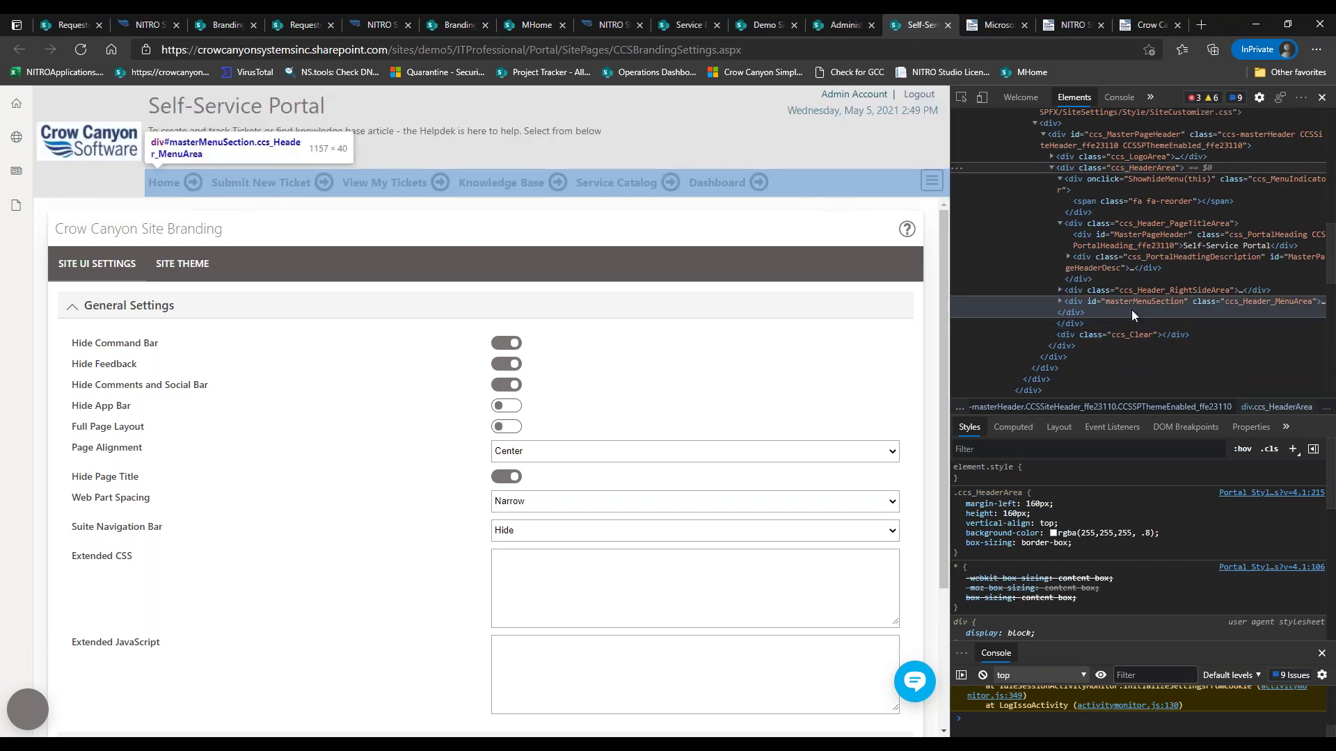
click(1059, 301)
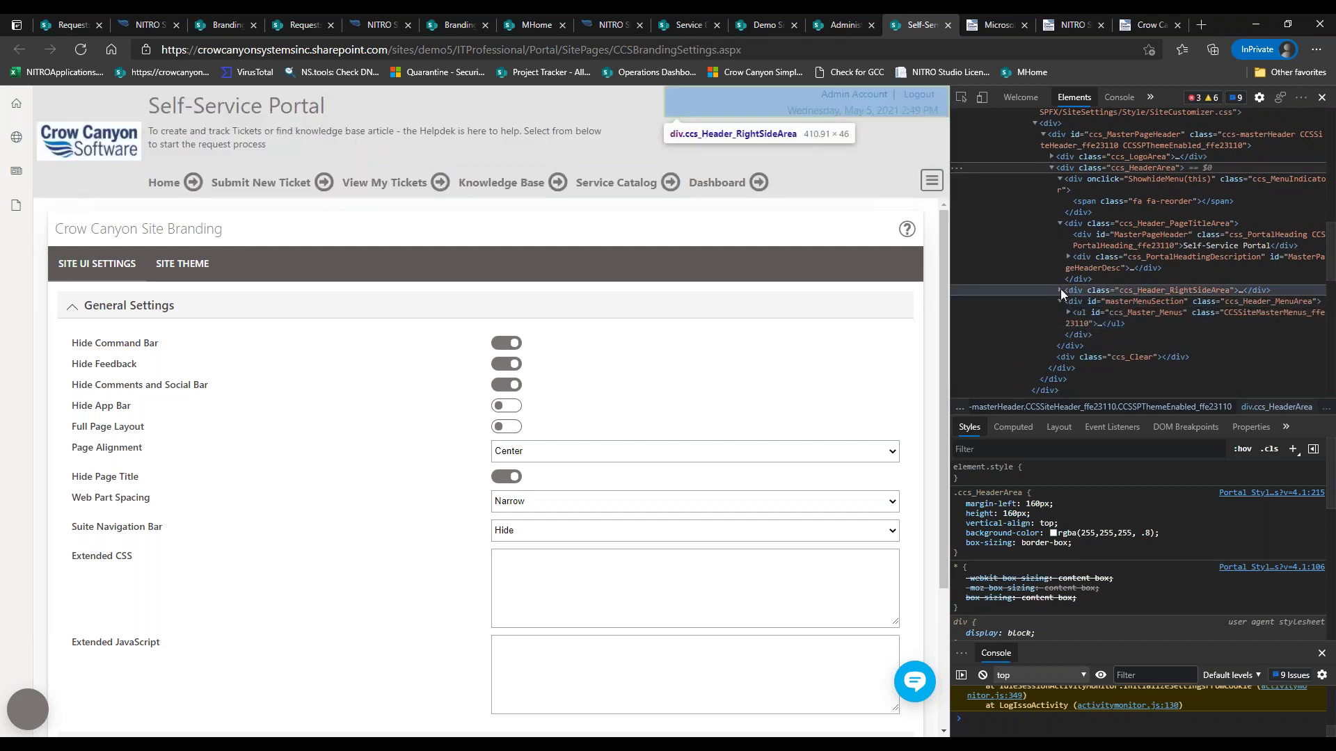
click(1061, 291)
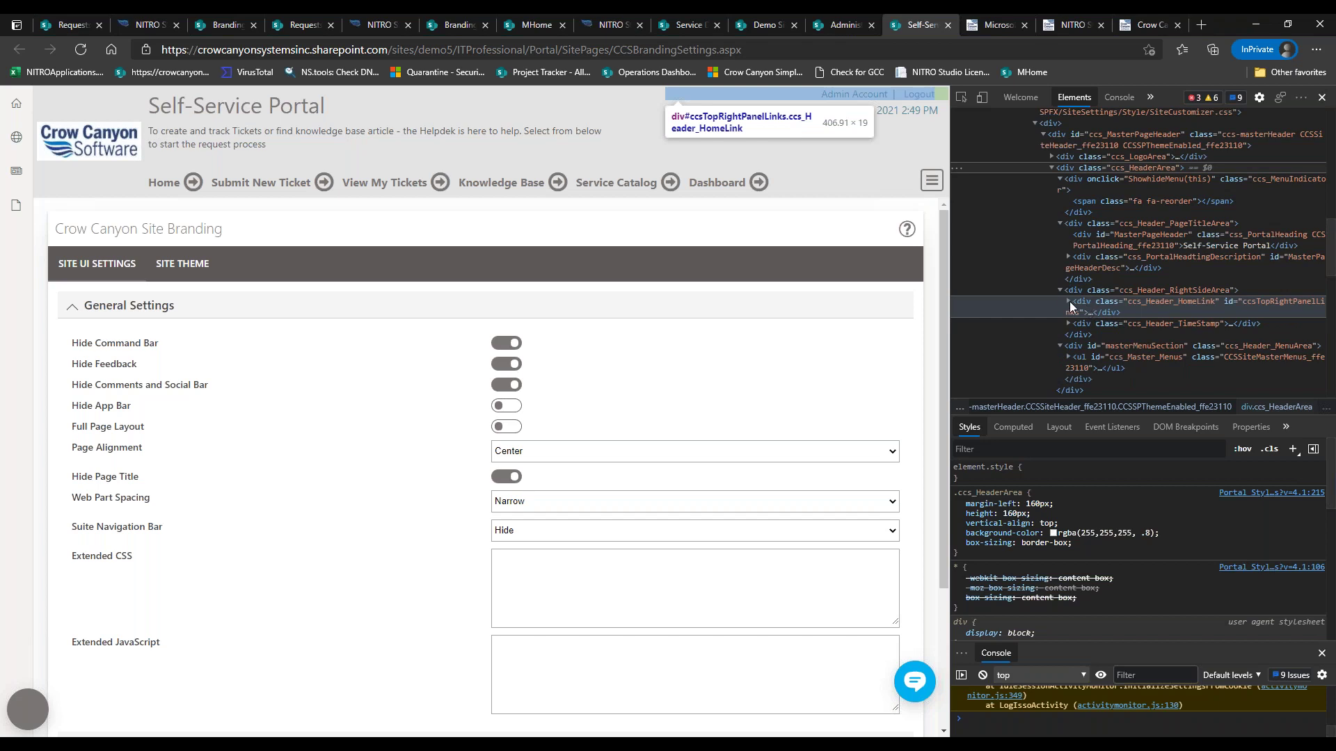
click(1068, 301)
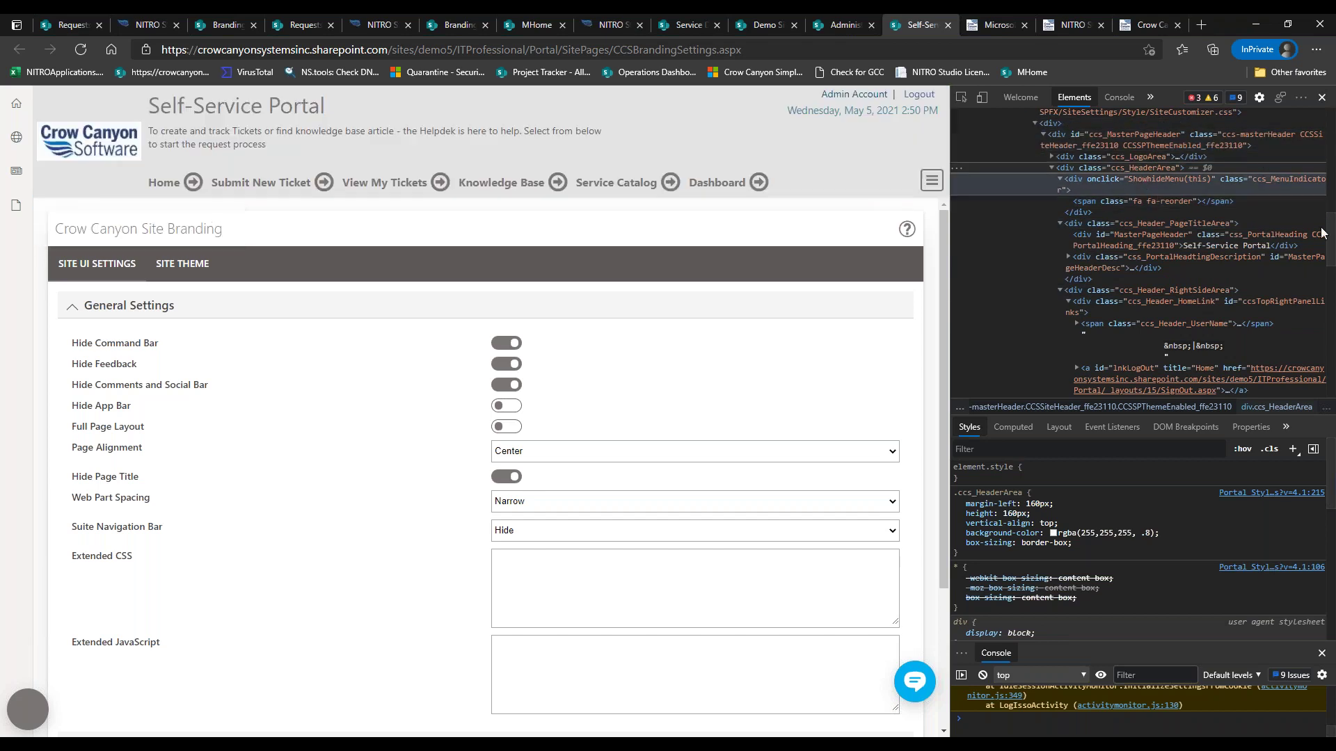
scroll(1330, 235, up, 3)
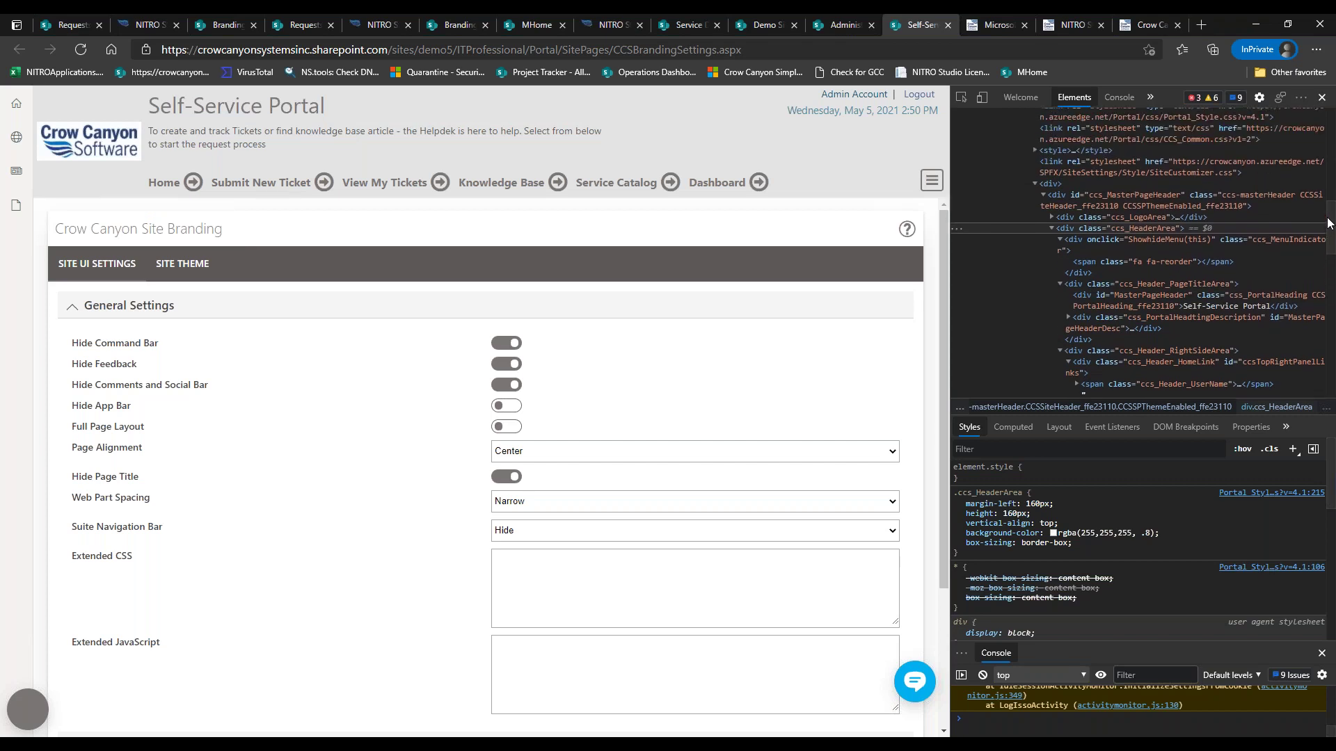
click(1321, 98)
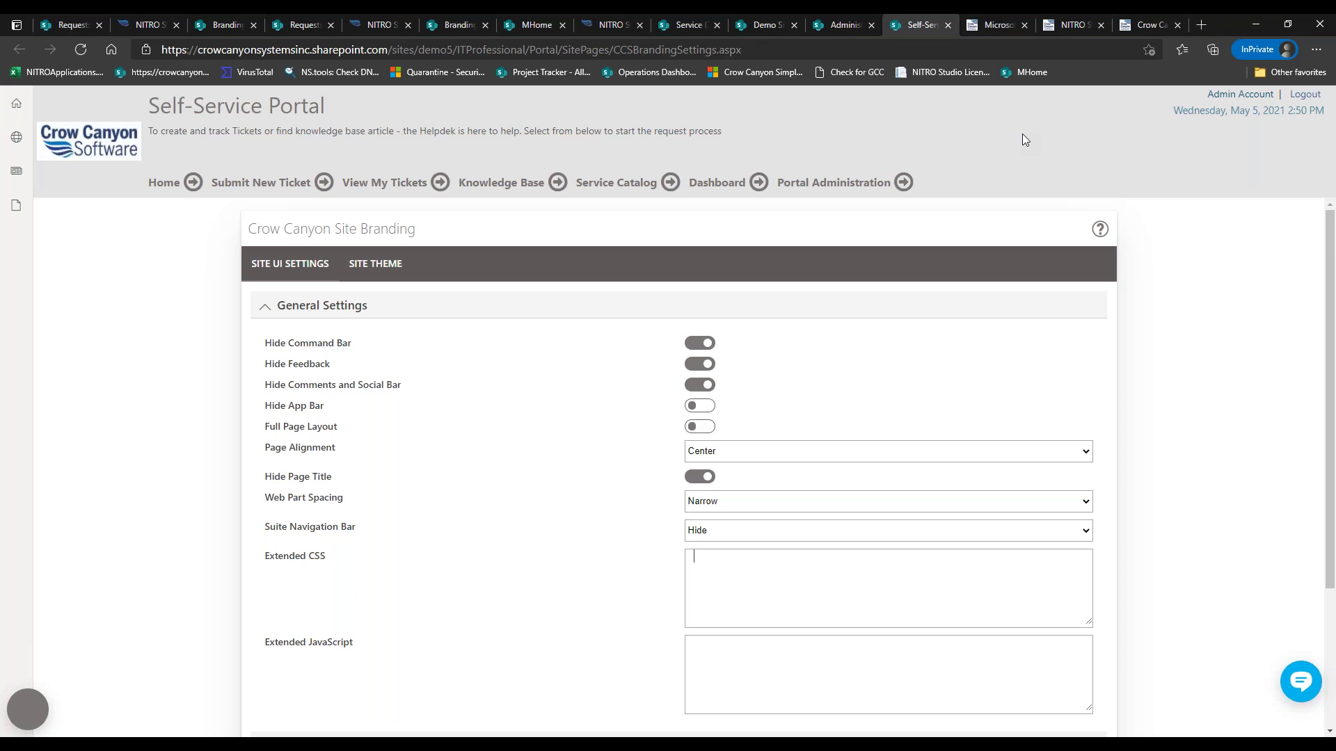
key(Tab)
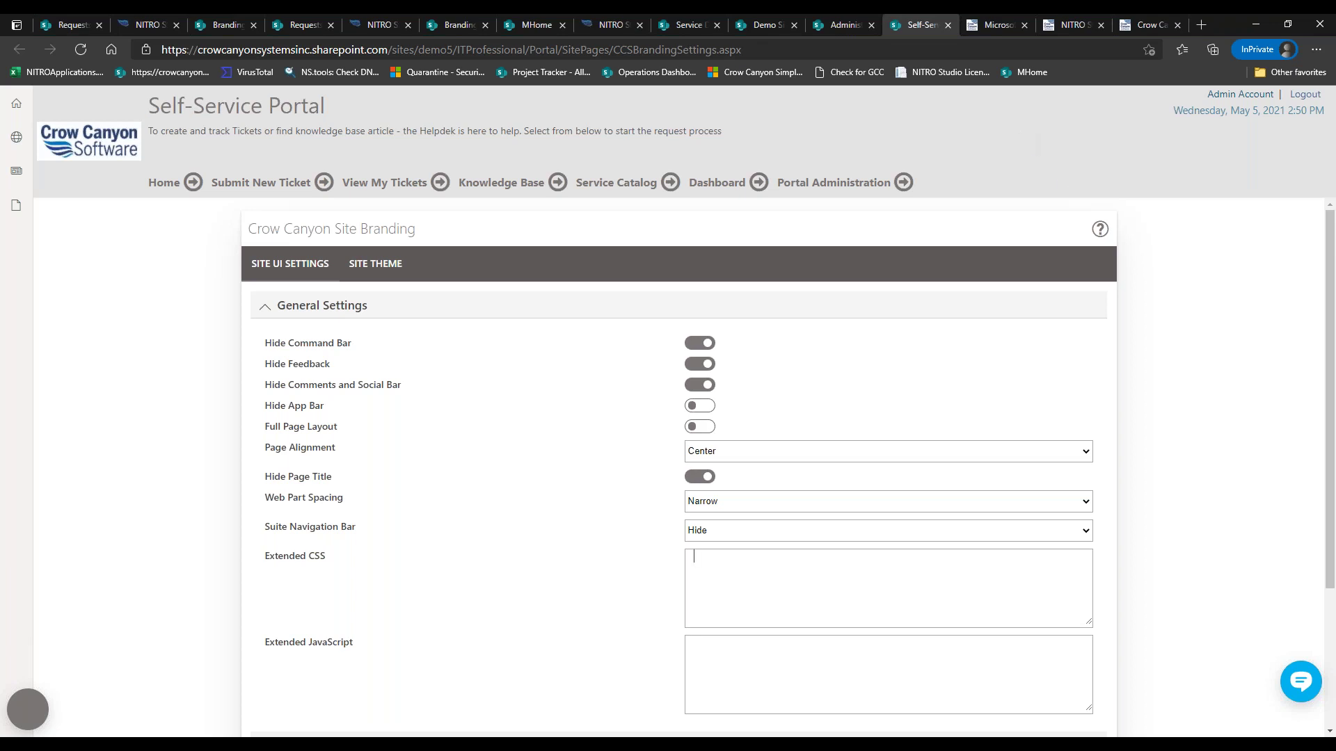